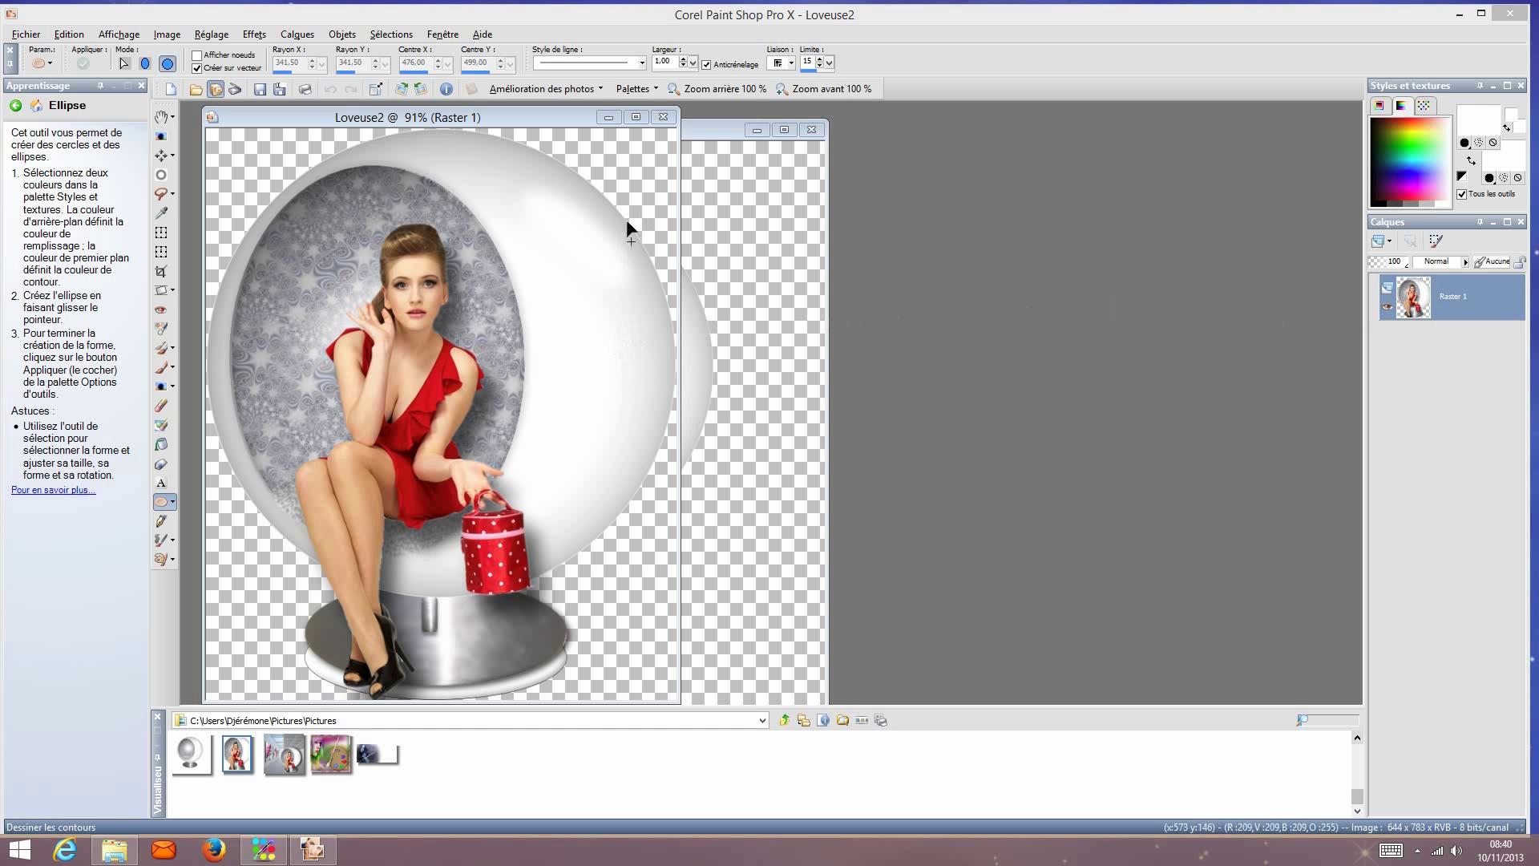
Step: Look over the example images Loveuse2 and loveuse1, bringing loveuse1 to the front
{"action": "left_click", "coordinate": [634, 119]}
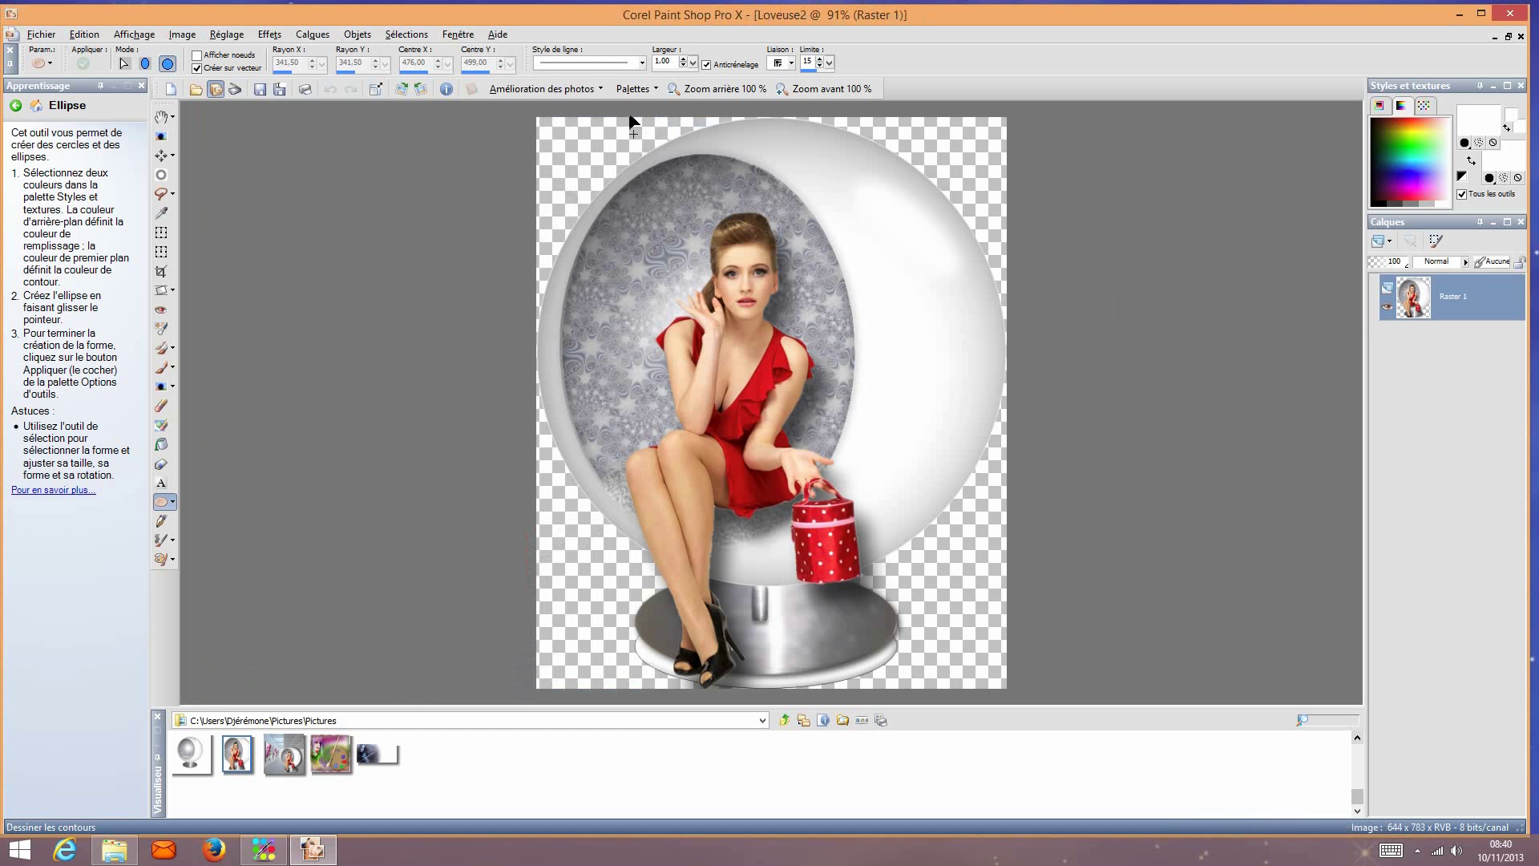
{"action": "left_click", "coordinate": [1508, 37]}
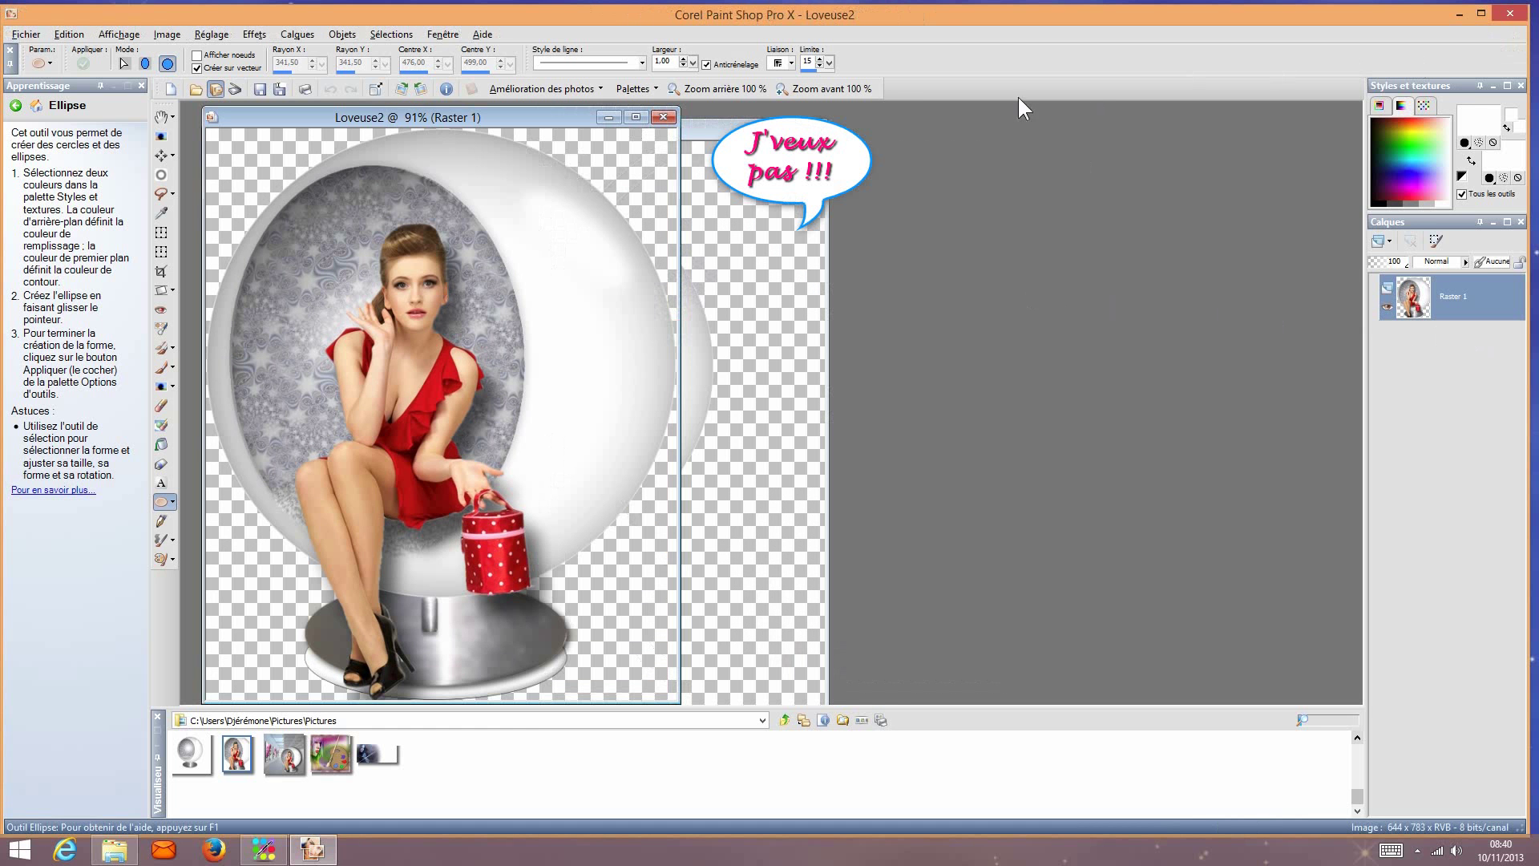
{"action": "left_click", "coordinate": [716, 130]}
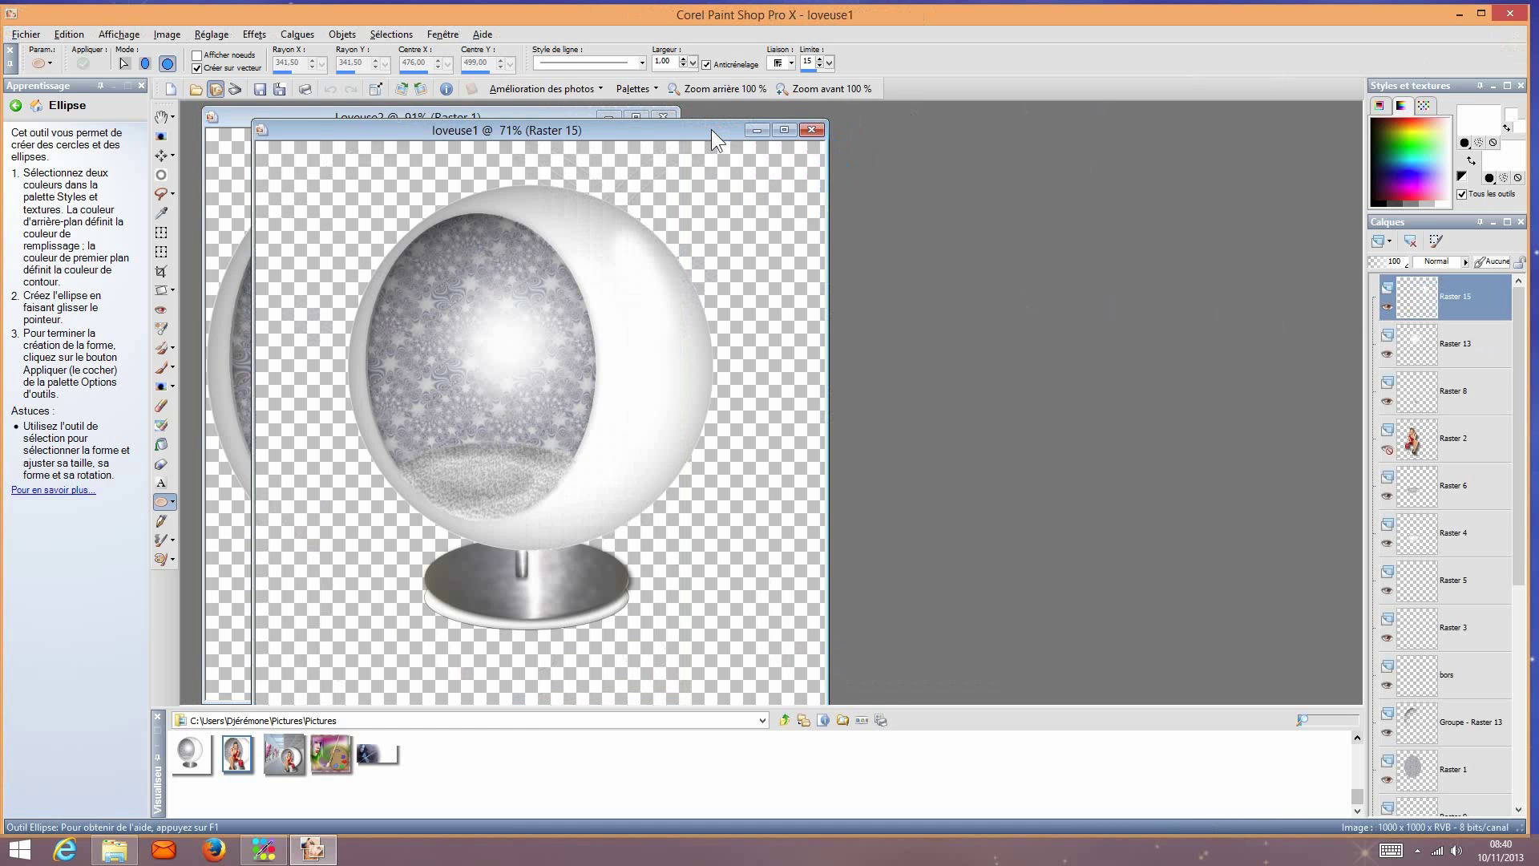
{"action": "left_click_drag", "start_coordinate": [710, 131], "coordinate": [661, 120]}
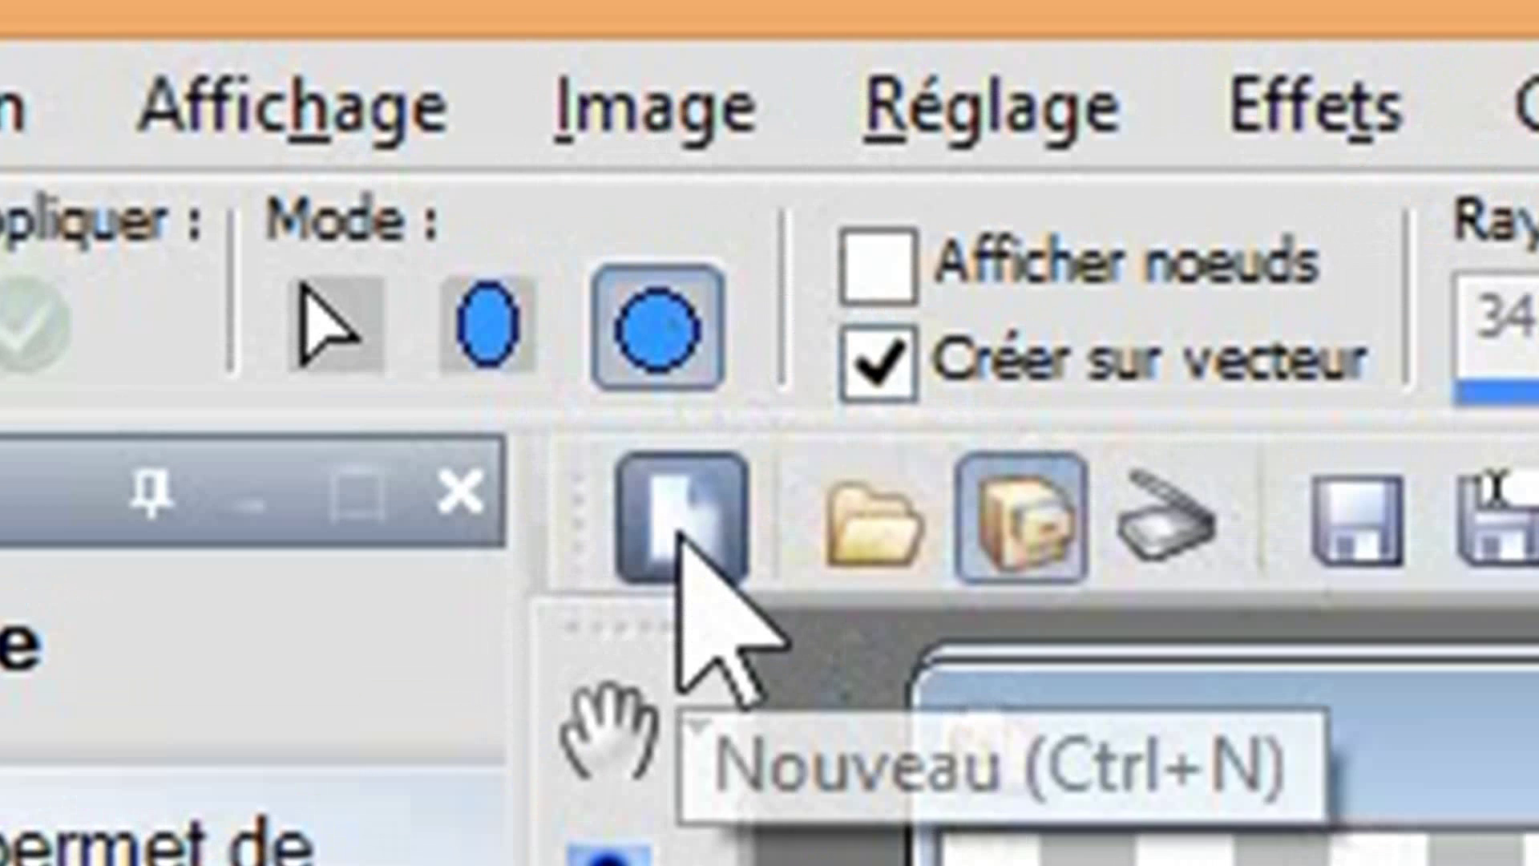
Step: Create a new transparent 1000 × 1000 pixel image and draw a white circle with a radius of about 332 pixels in it
{"action": "left_click", "coordinate": [677, 539]}
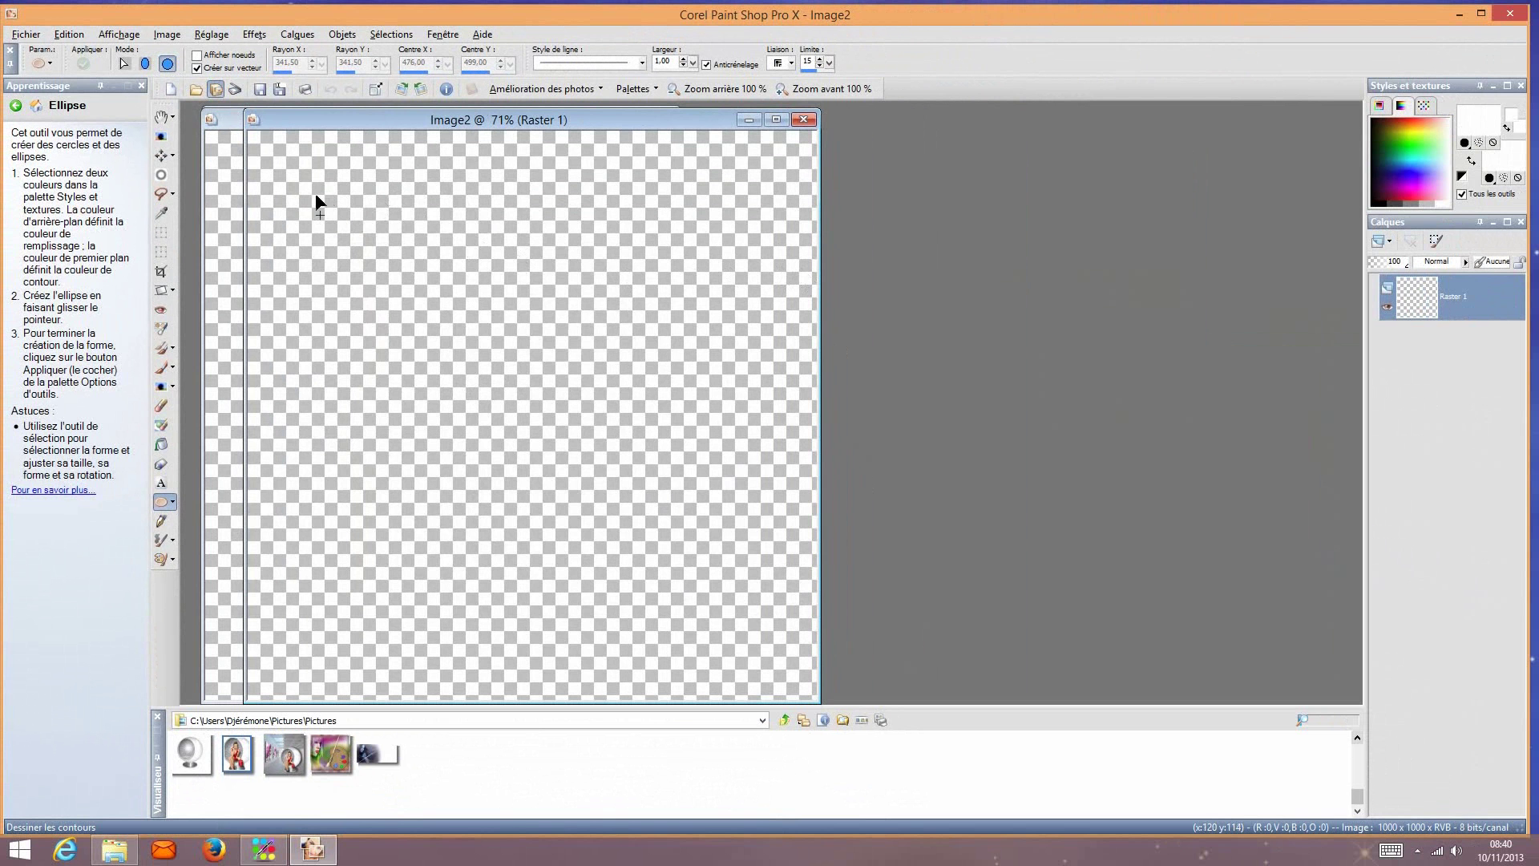
{"action": "left_click", "coordinate": [335, 211]}
{"action": "left_click_drag", "start_coordinate": [335, 212], "coordinate": [460, 588]}
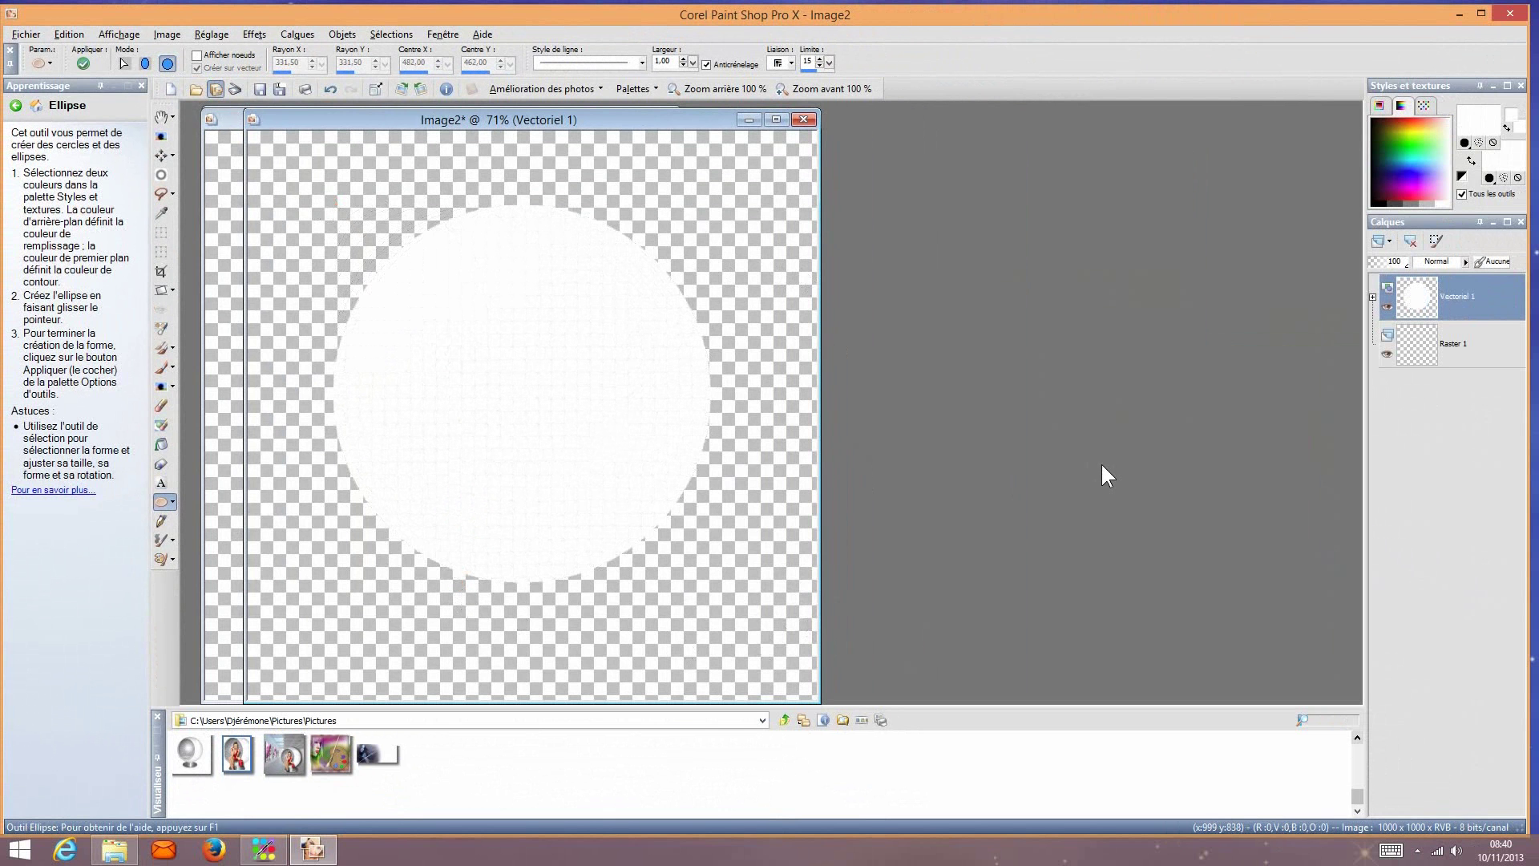
Step: Convert the circle's vector layer to a raster layer and turn the circle into a floating selection
{"action": "right_click", "coordinate": [1486, 300]}
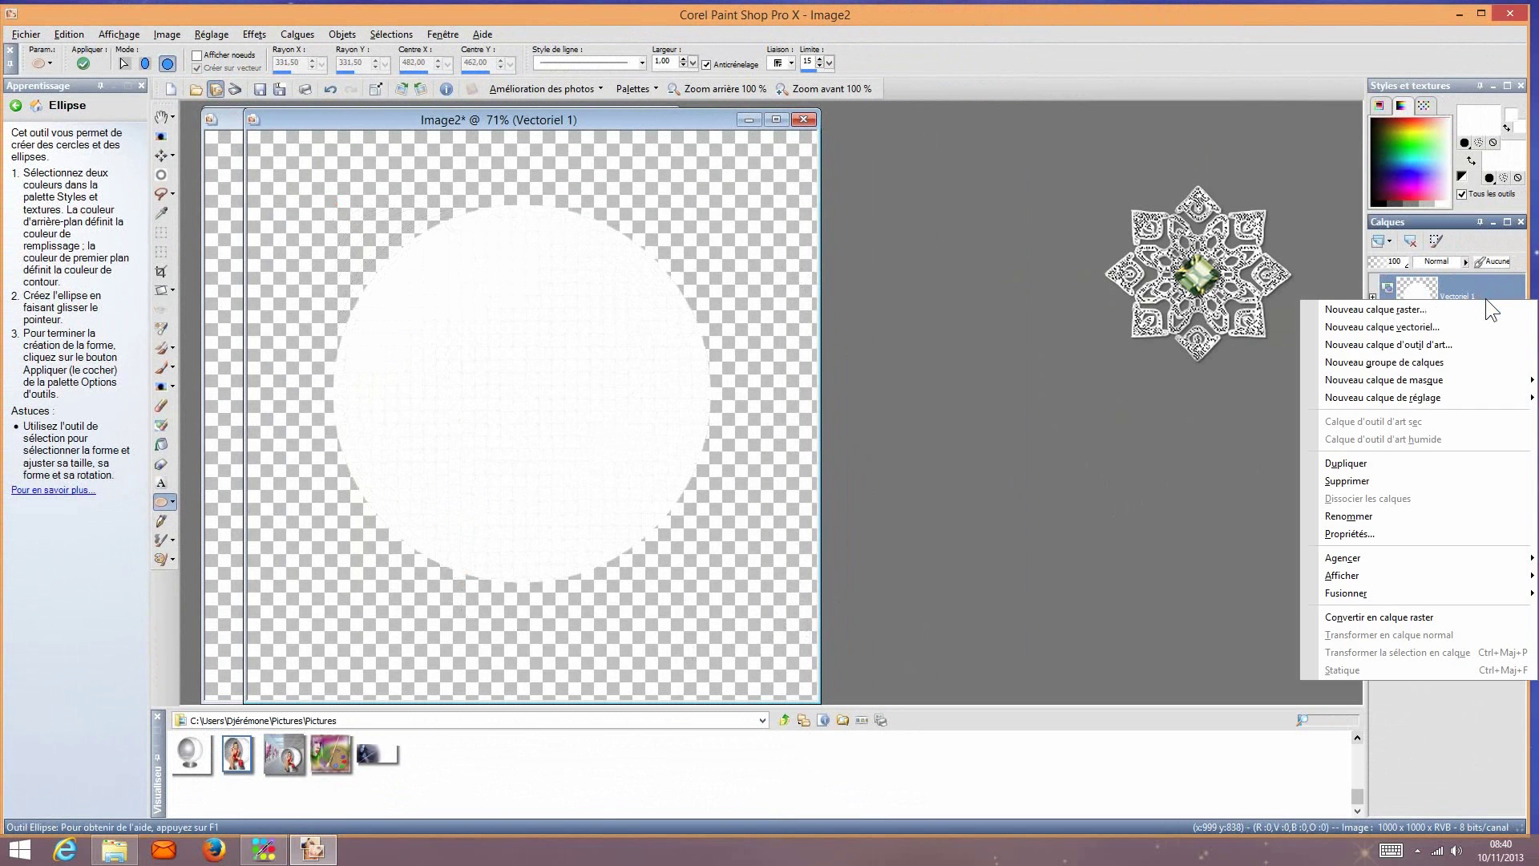
{"action": "left_click", "coordinate": [1399, 618]}
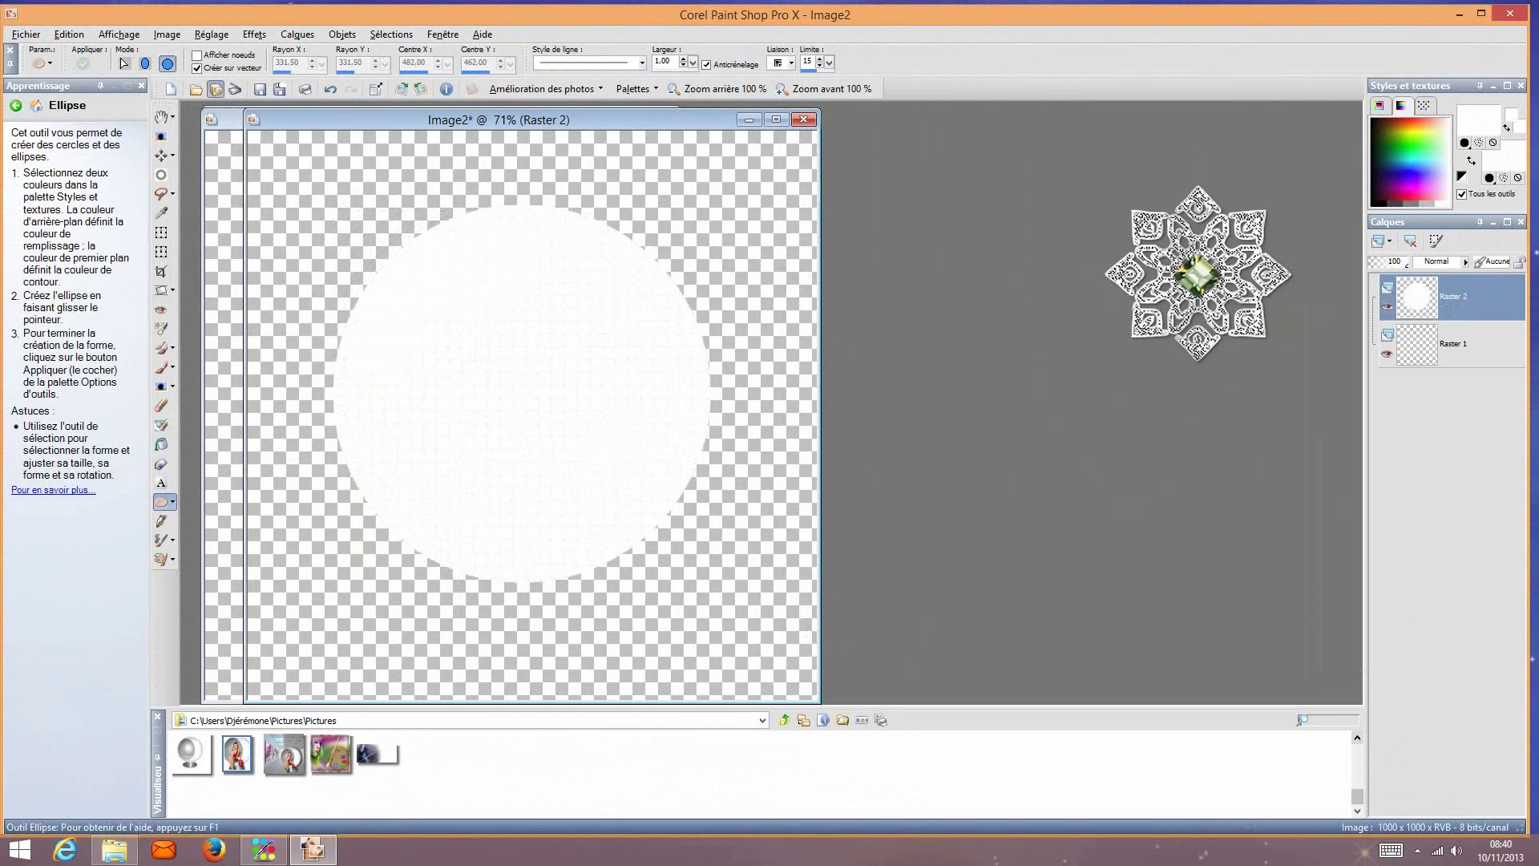
{"action": "left_click", "coordinate": [383, 34]}
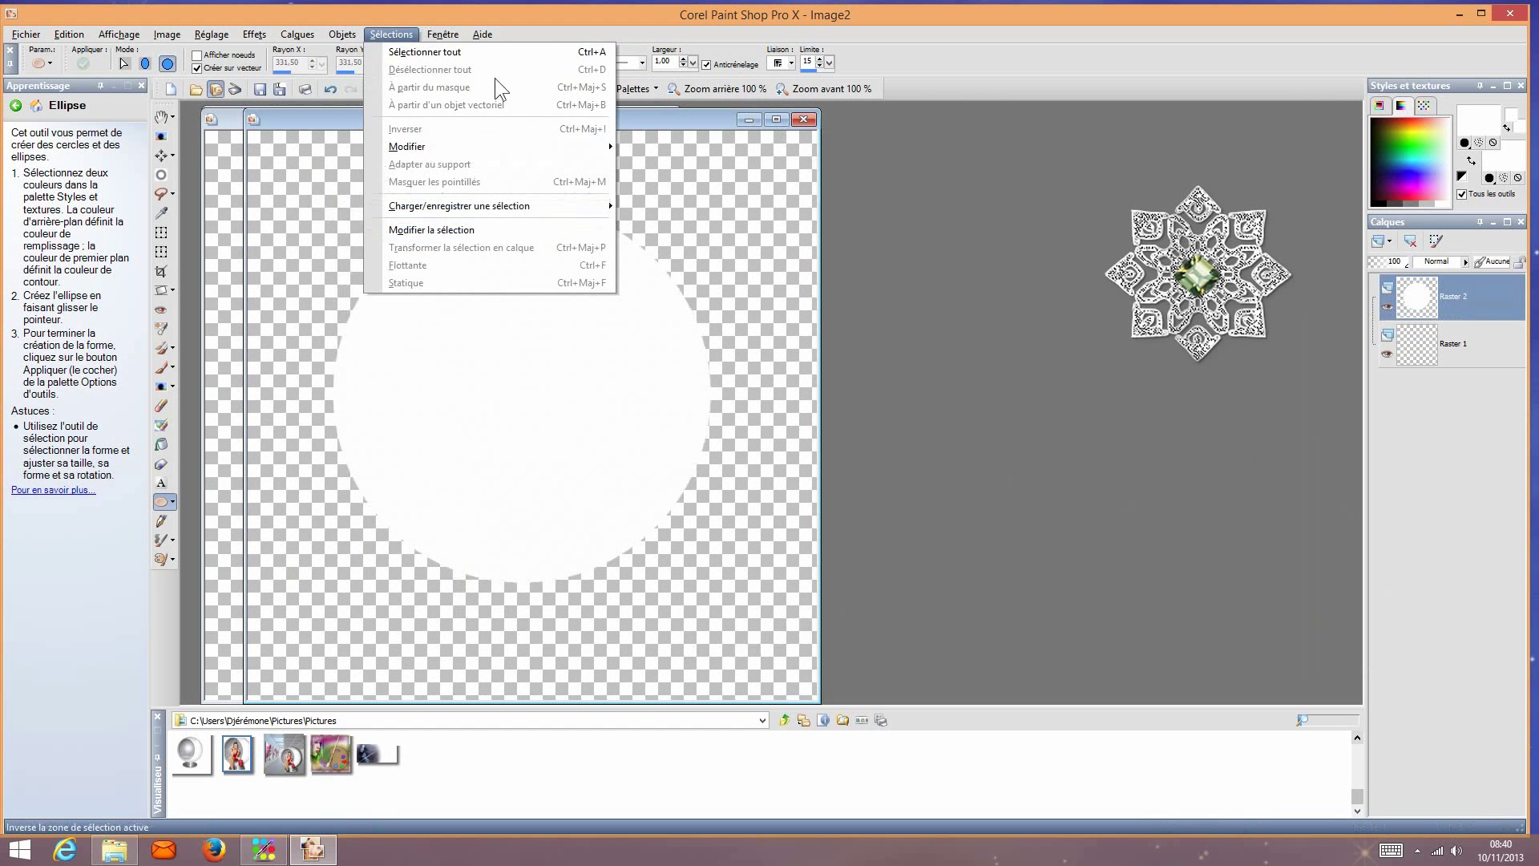
{"action": "left_click", "coordinate": [497, 56]}
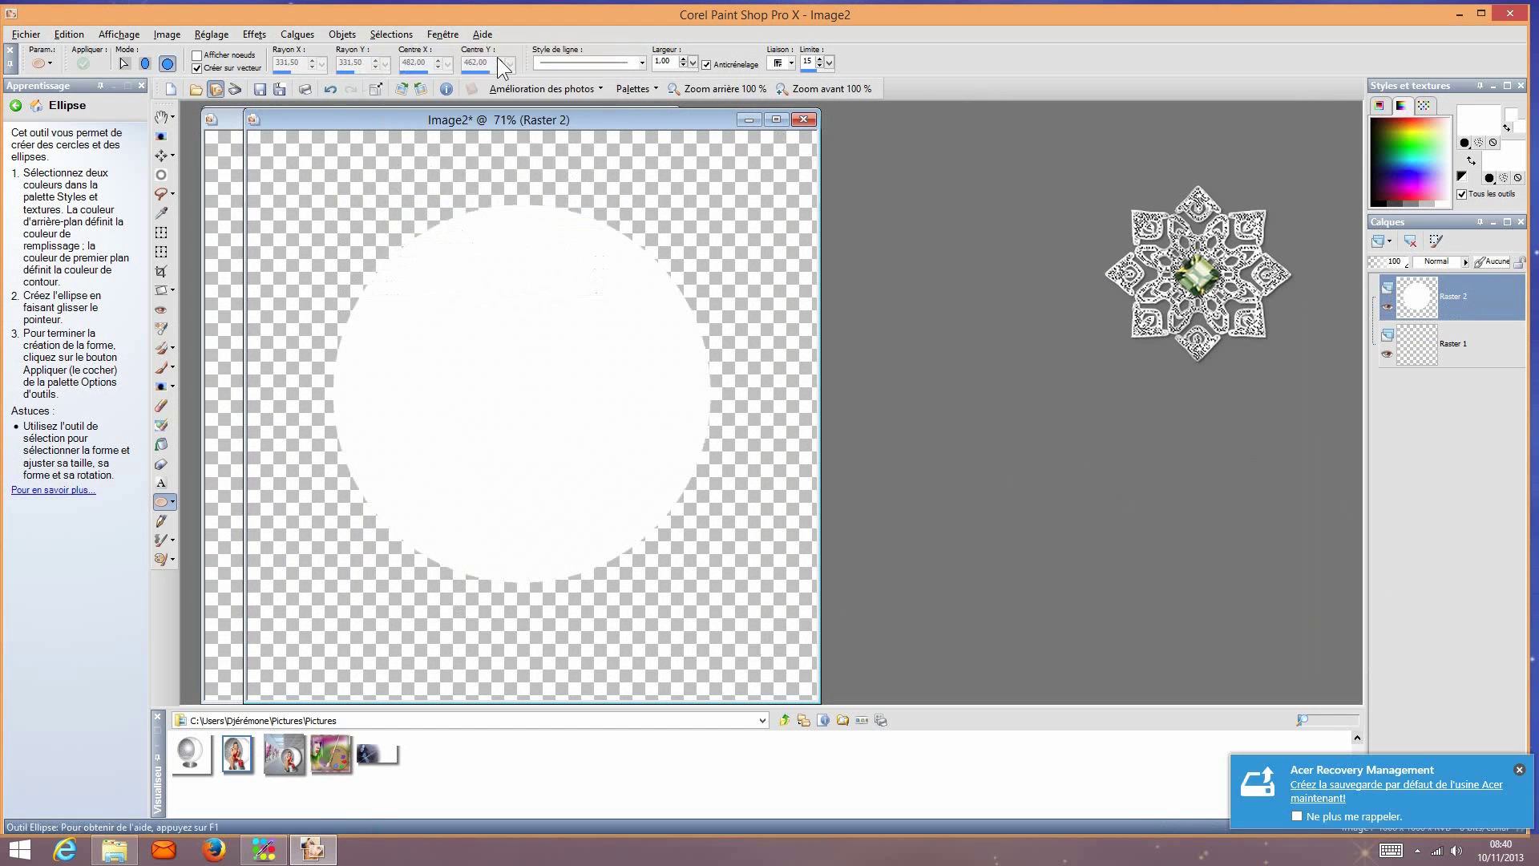
{"action": "left_click", "coordinate": [393, 34]}
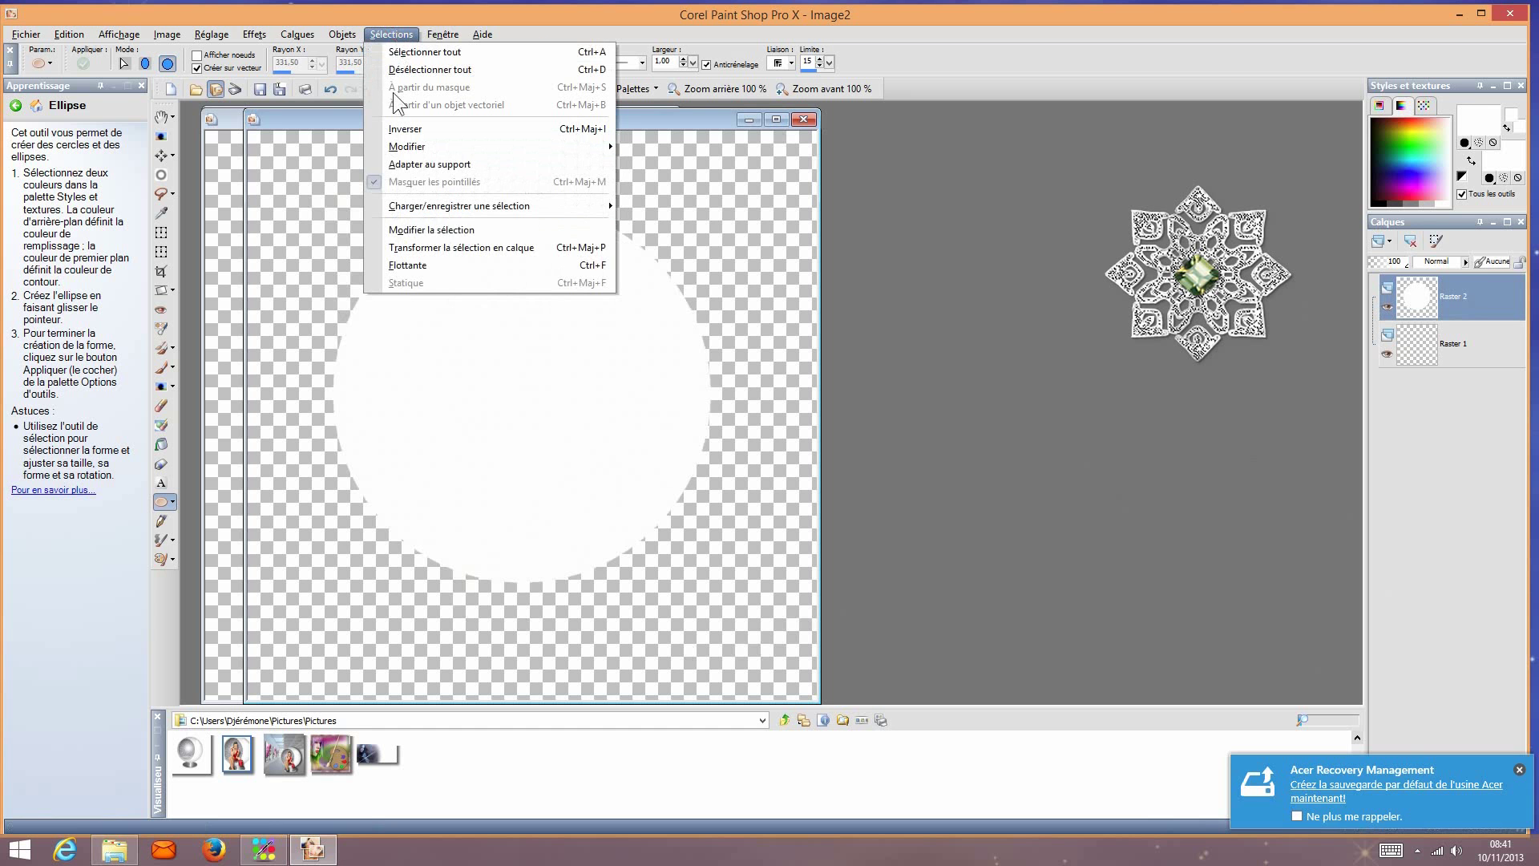
{"action": "left_click", "coordinate": [402, 265]}
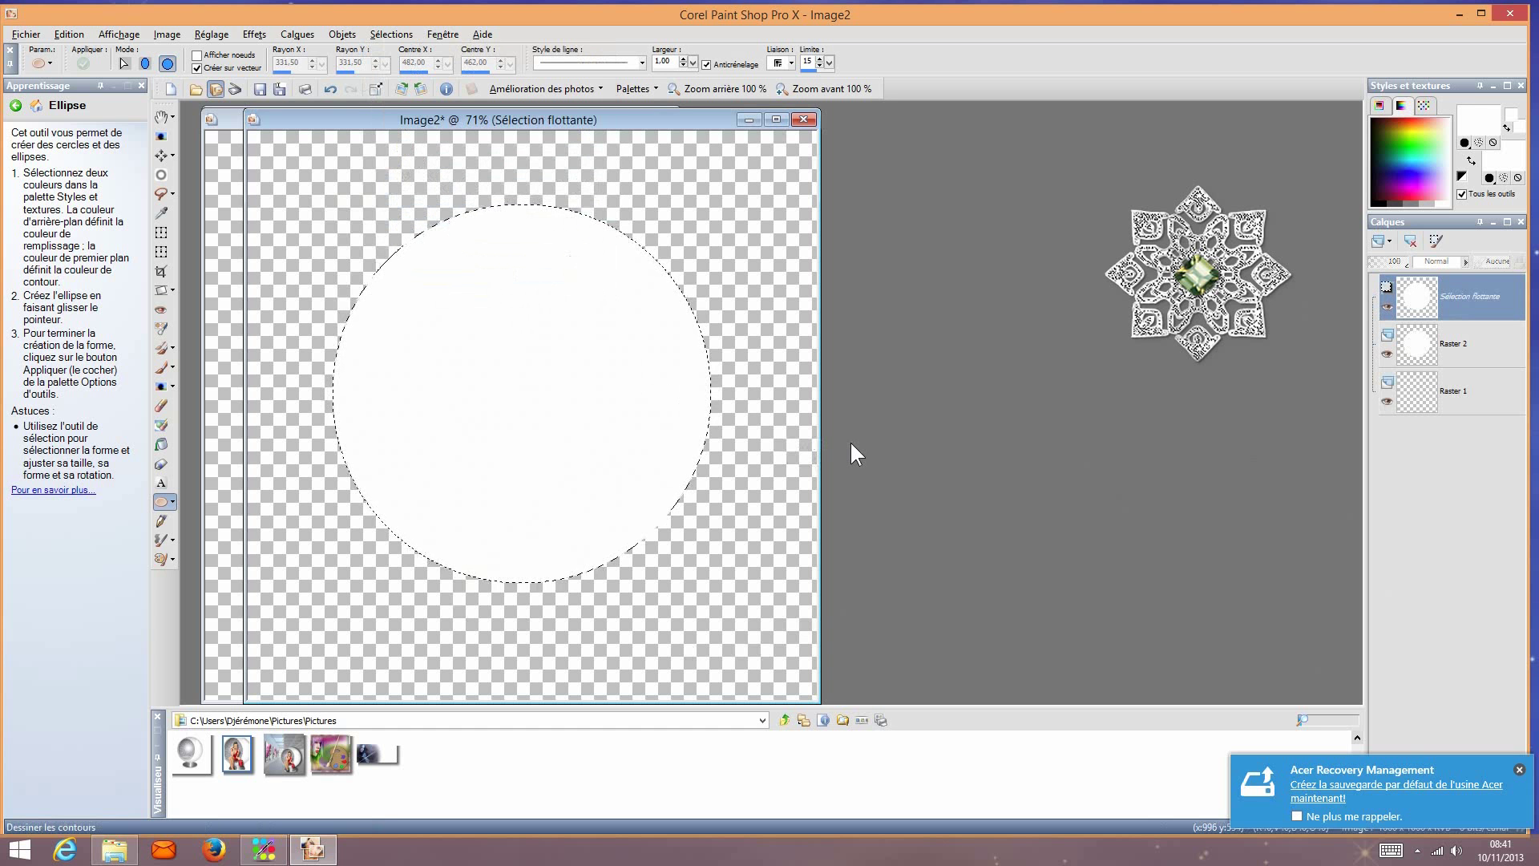
{"action": "key", "text": "ctrl+shift+m"}
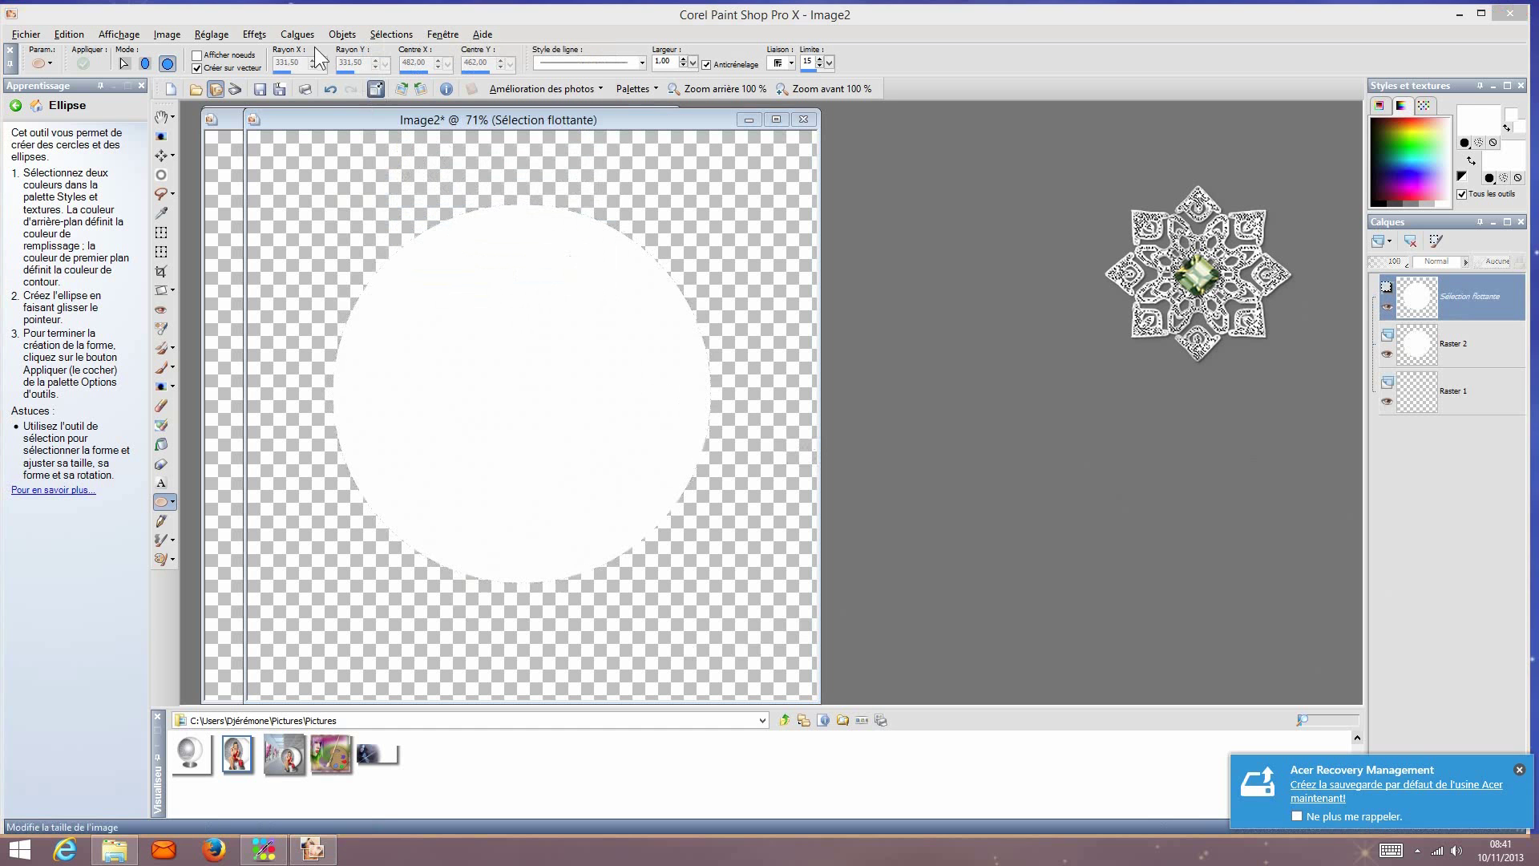
Step: Apply the artistic Bulles effect to the circle as a single bubble, repositioning Lumière 1, and remove the selection
{"action": "left_click", "coordinate": [252, 34]}
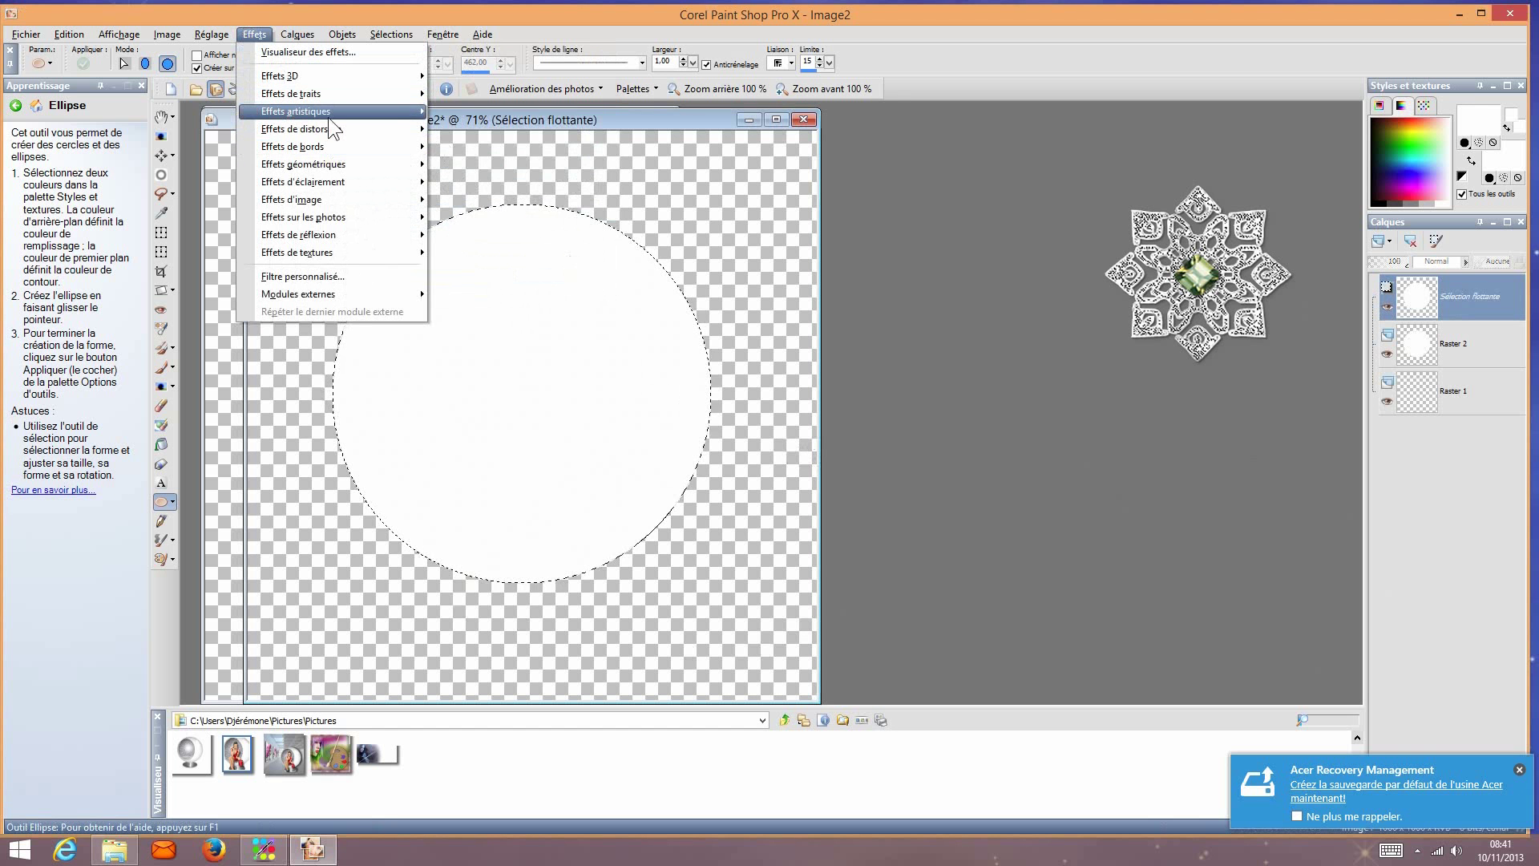
{"action": "mouse_move", "coordinate": [330, 112]}
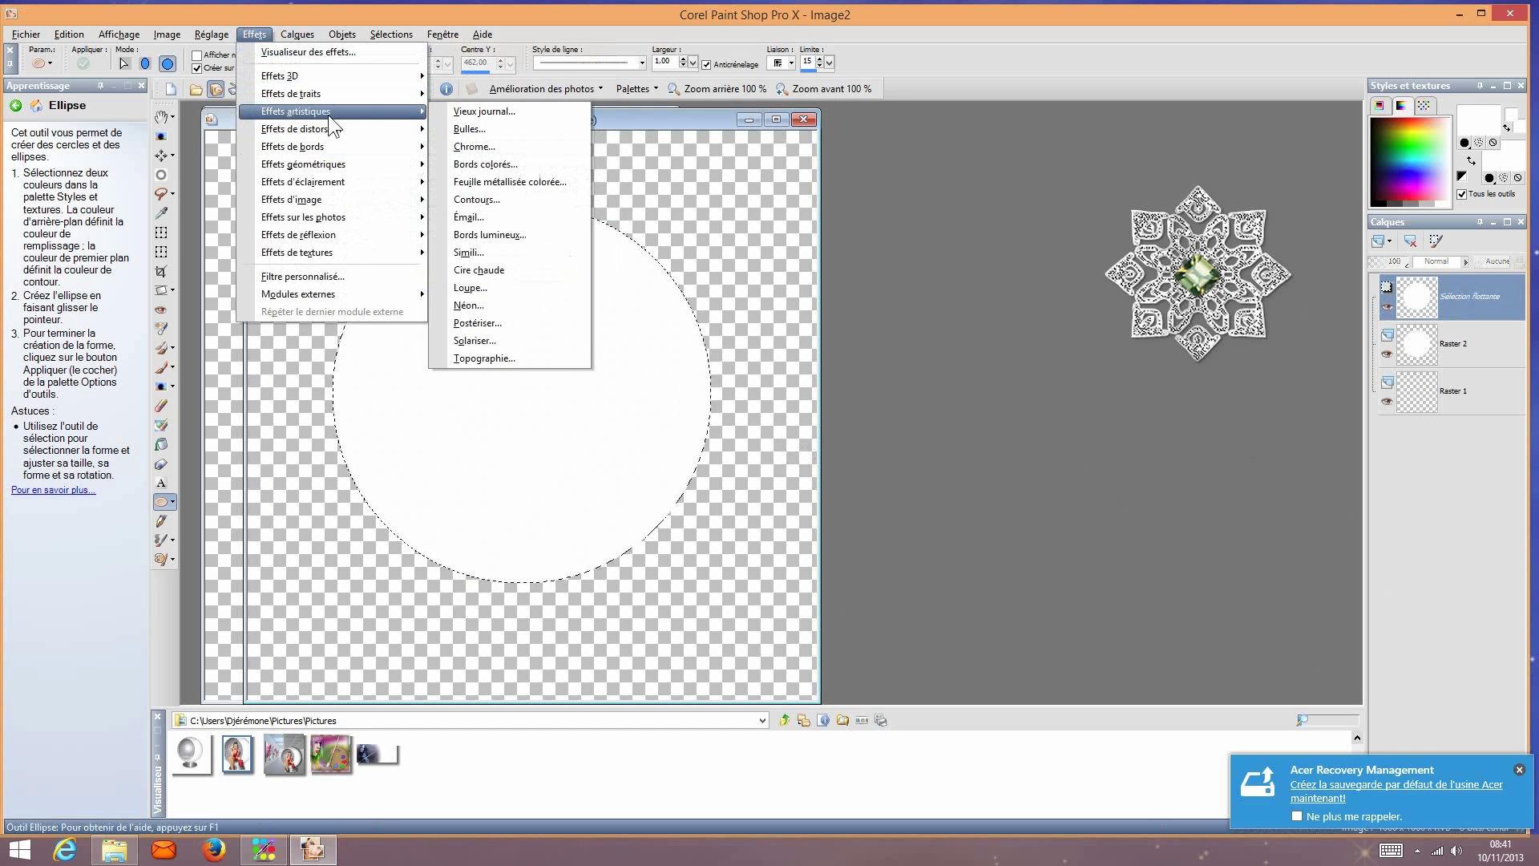
{"action": "left_click", "coordinate": [505, 130]}
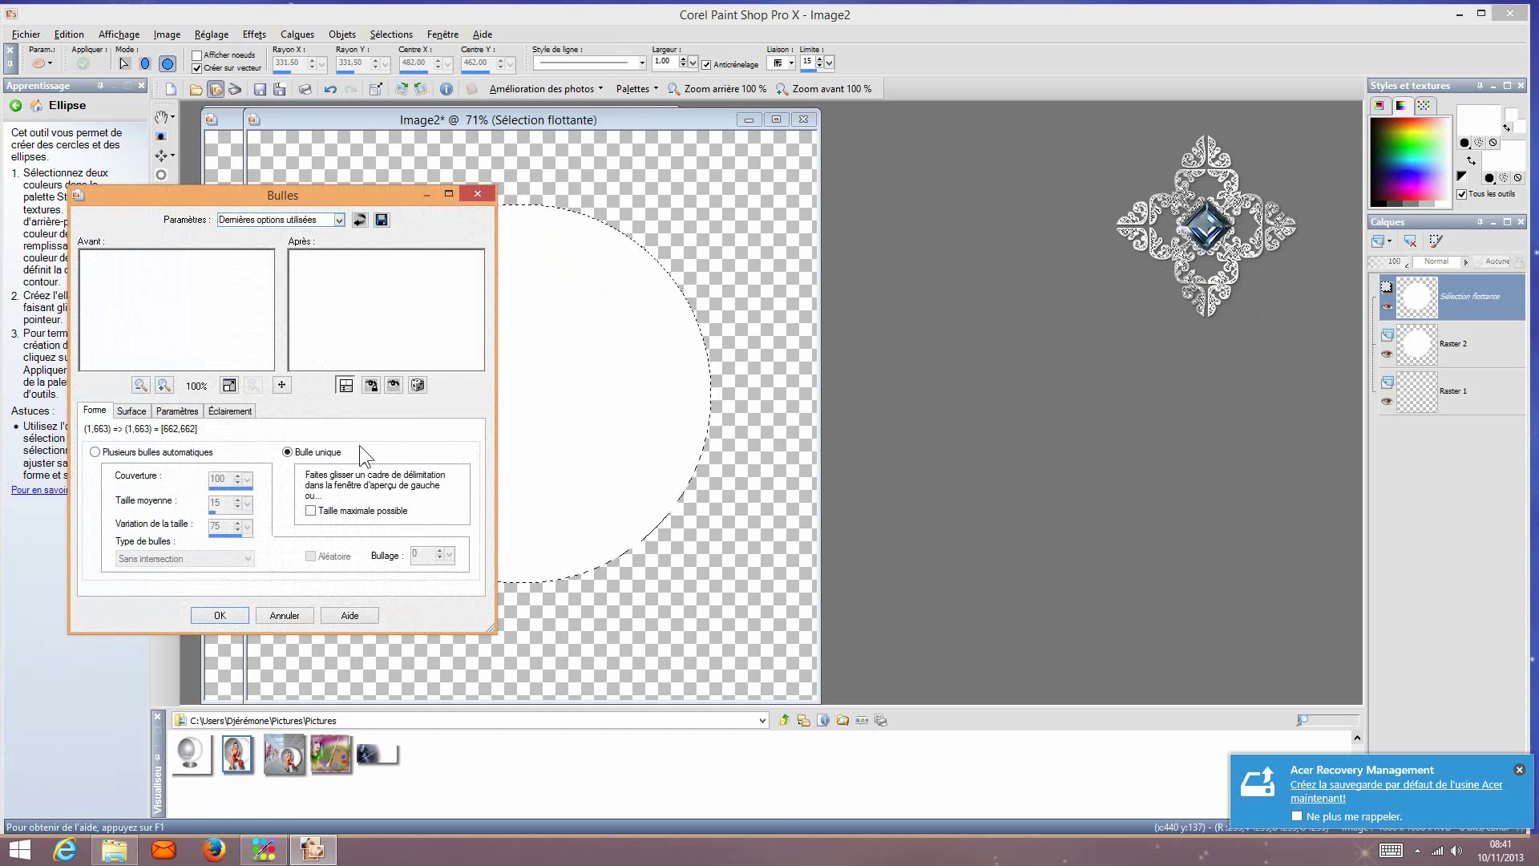
{"action": "left_click", "coordinate": [166, 411]}
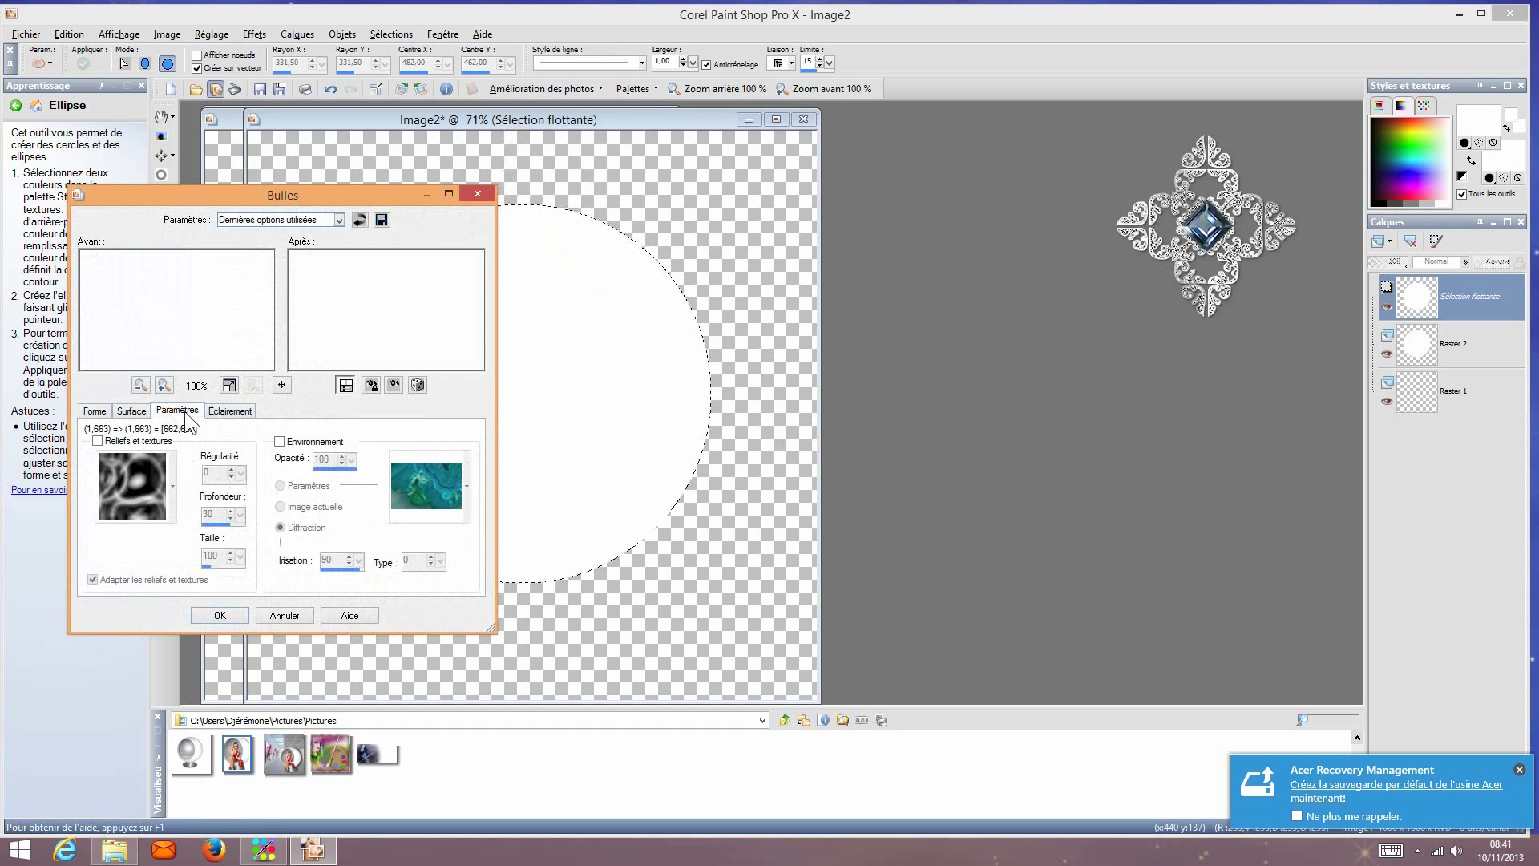
{"action": "left_click", "coordinate": [223, 411]}
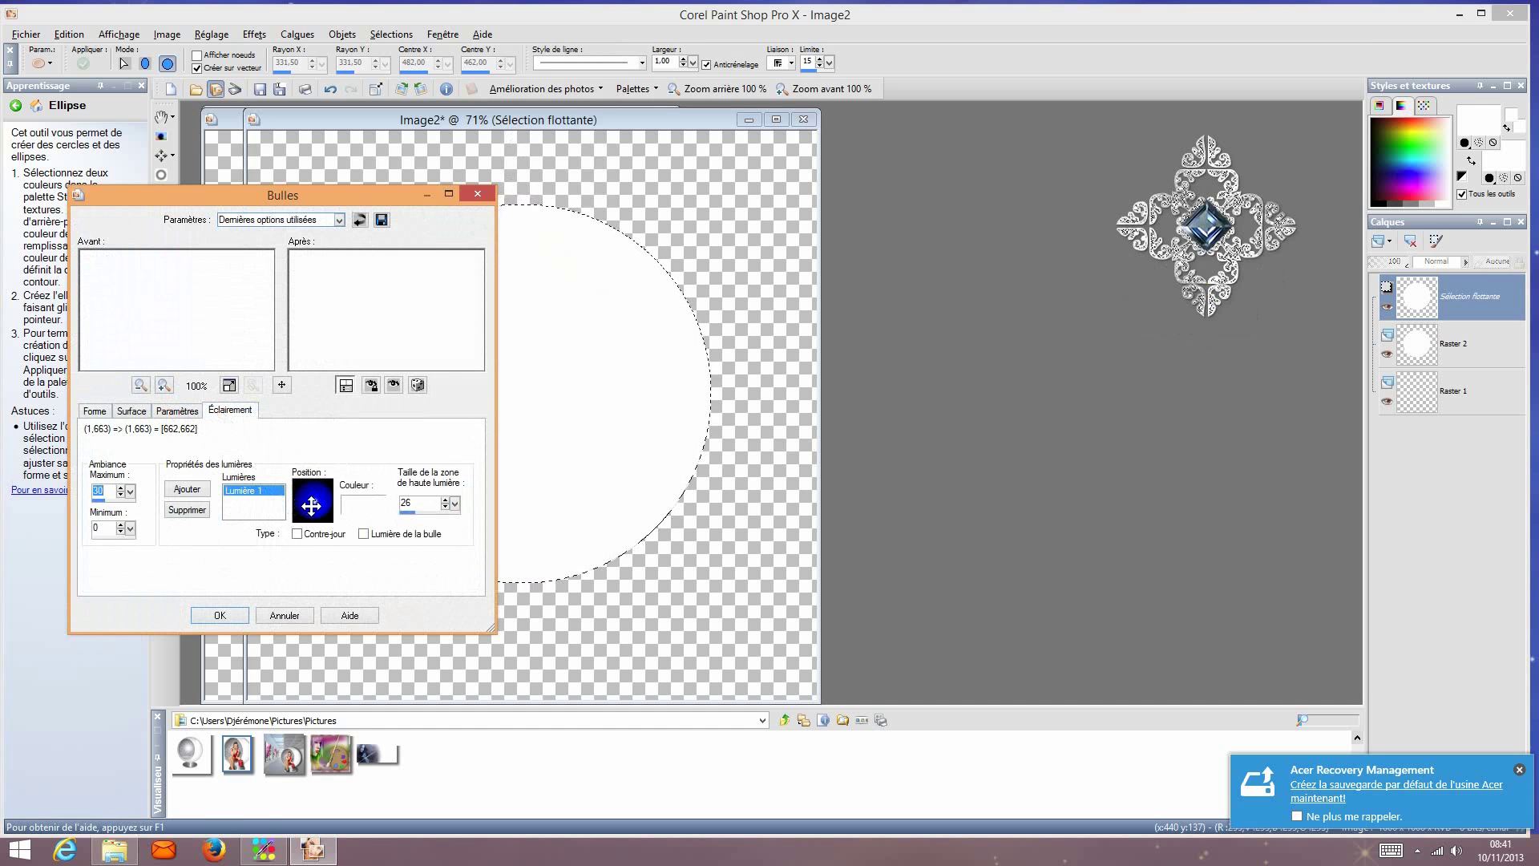
{"action": "left_click_drag", "start_coordinate": [311, 503], "coordinate": [324, 498]}
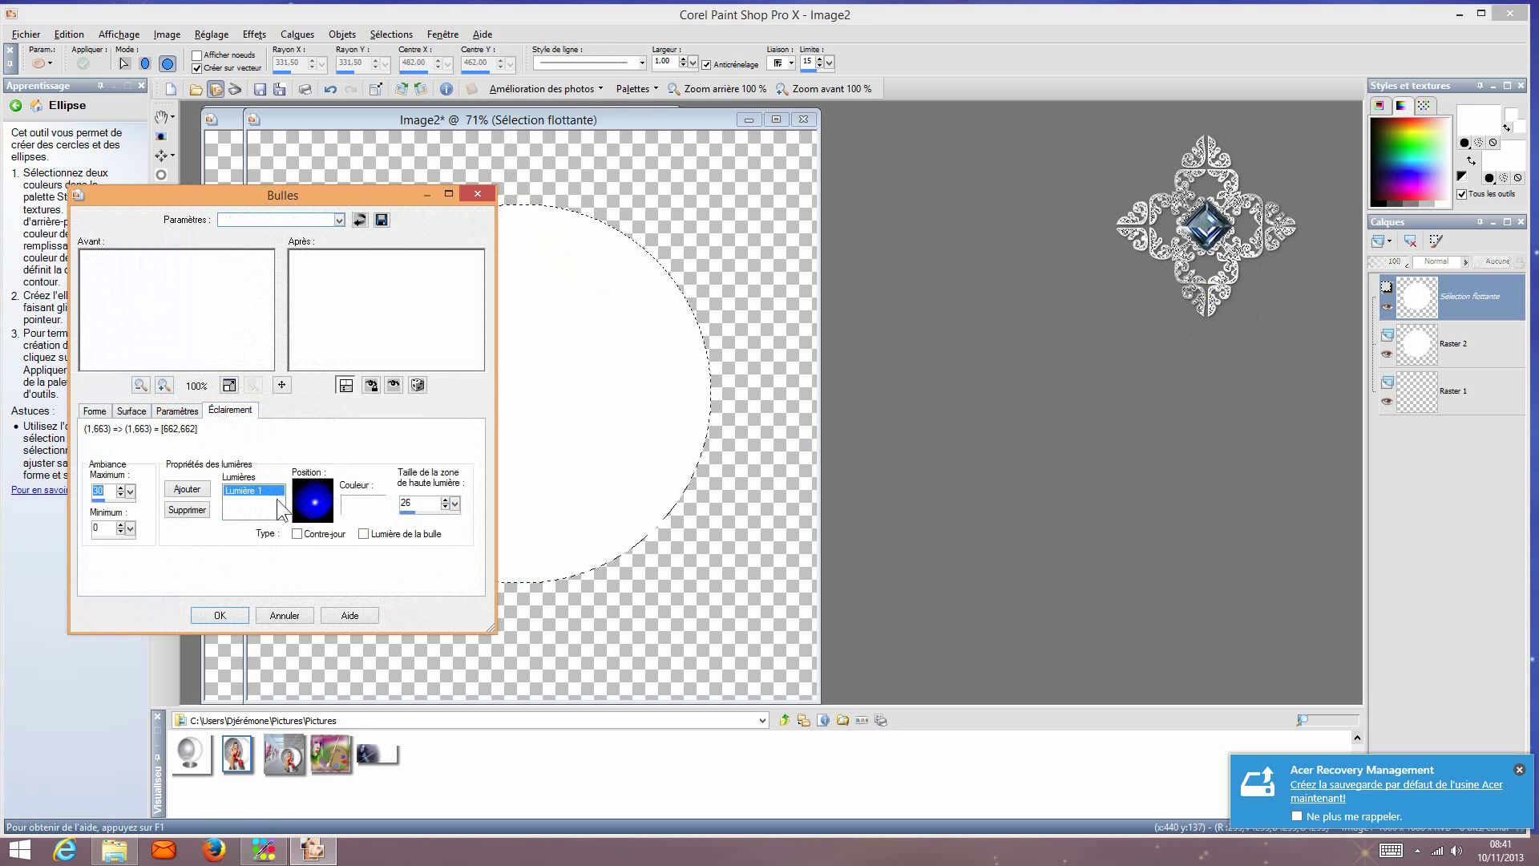
{"action": "left_click", "coordinate": [220, 615]}
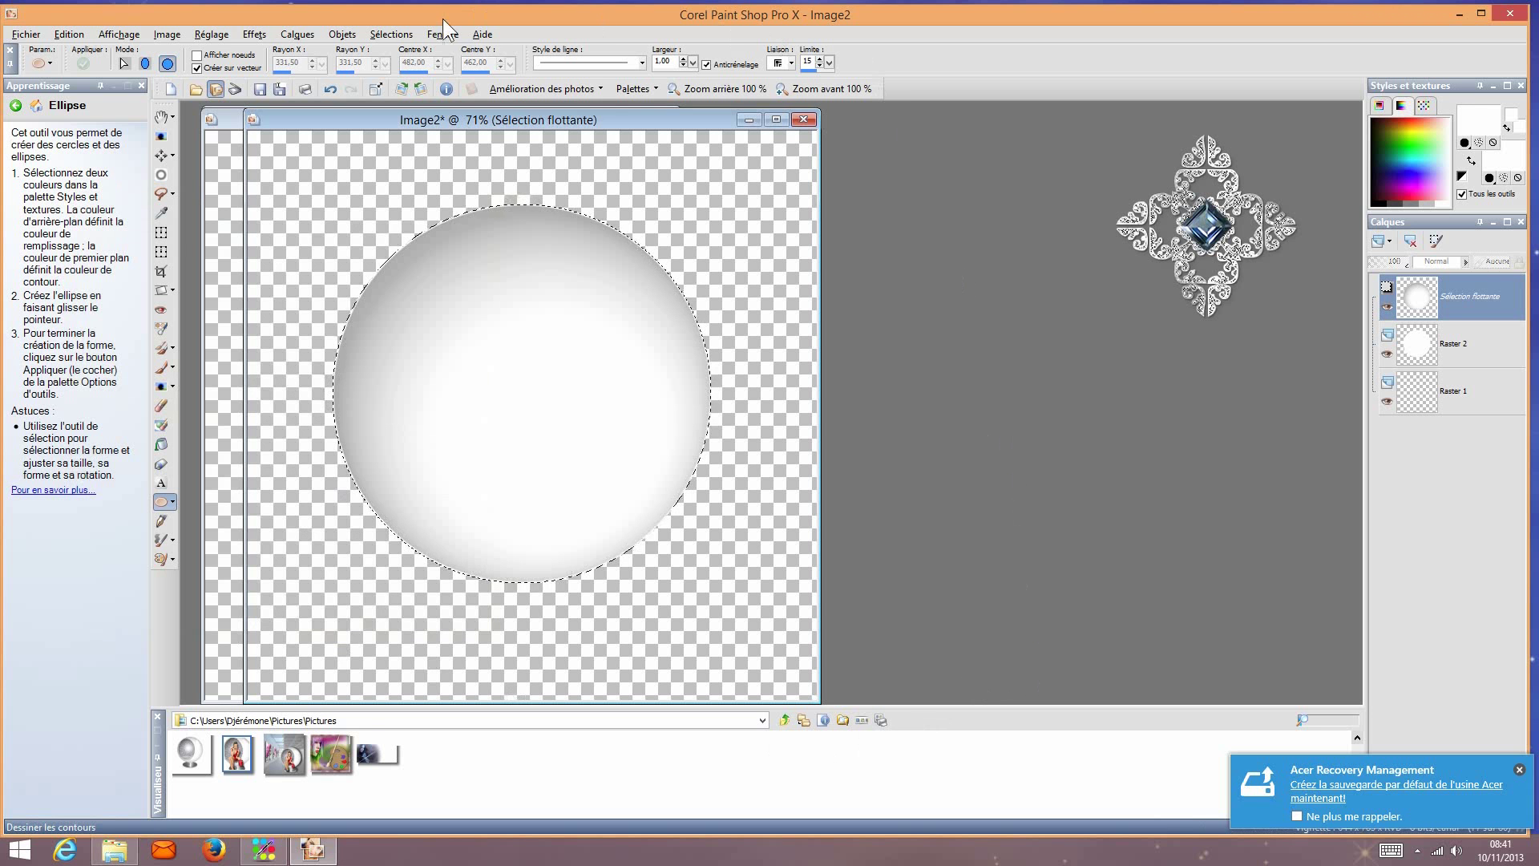
{"action": "left_click", "coordinate": [400, 37]}
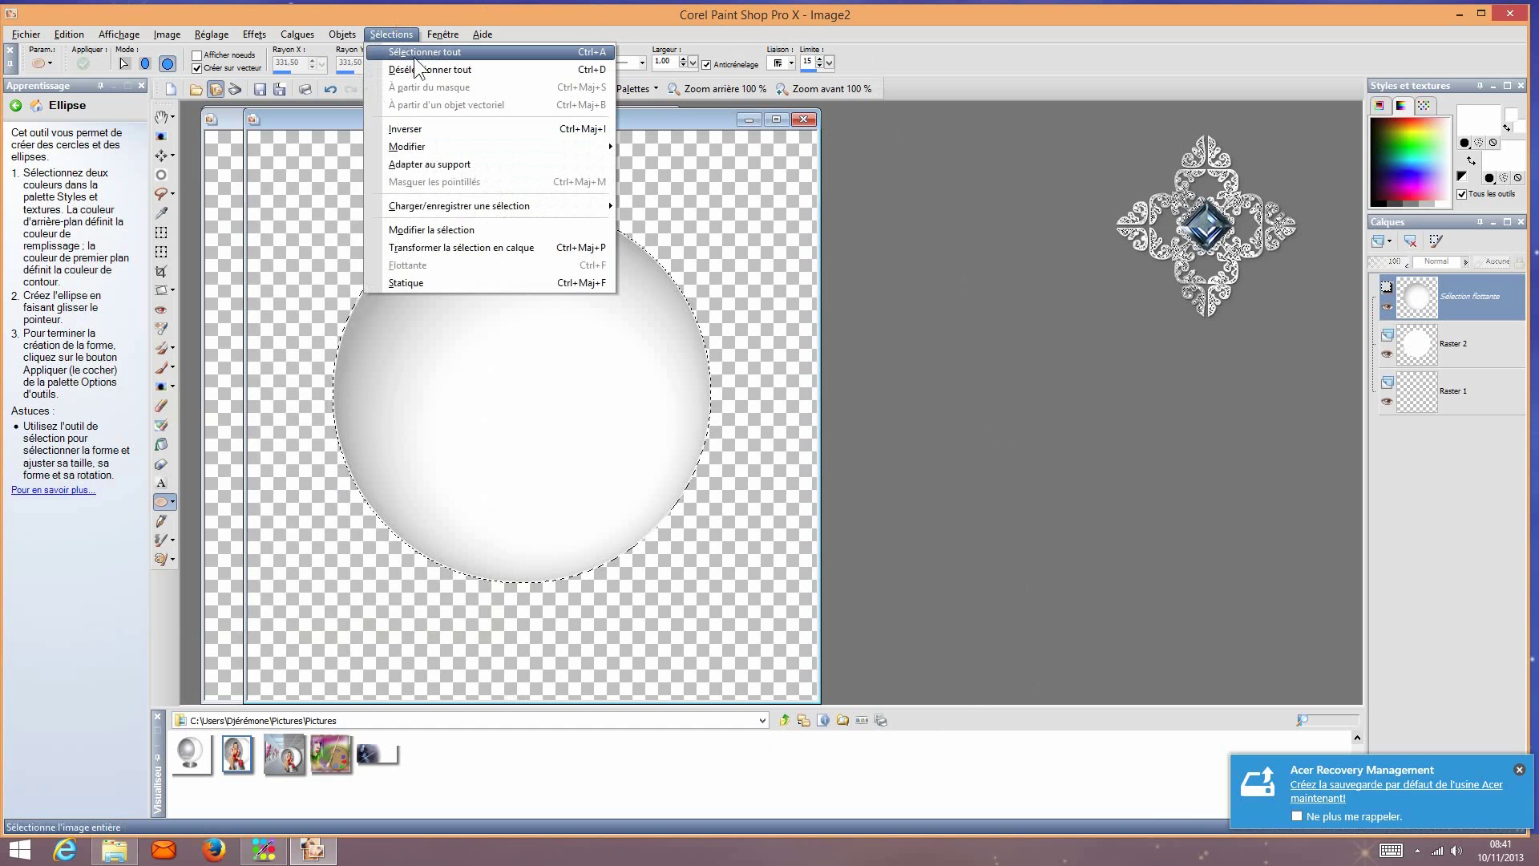
{"action": "left_click", "coordinate": [413, 70]}
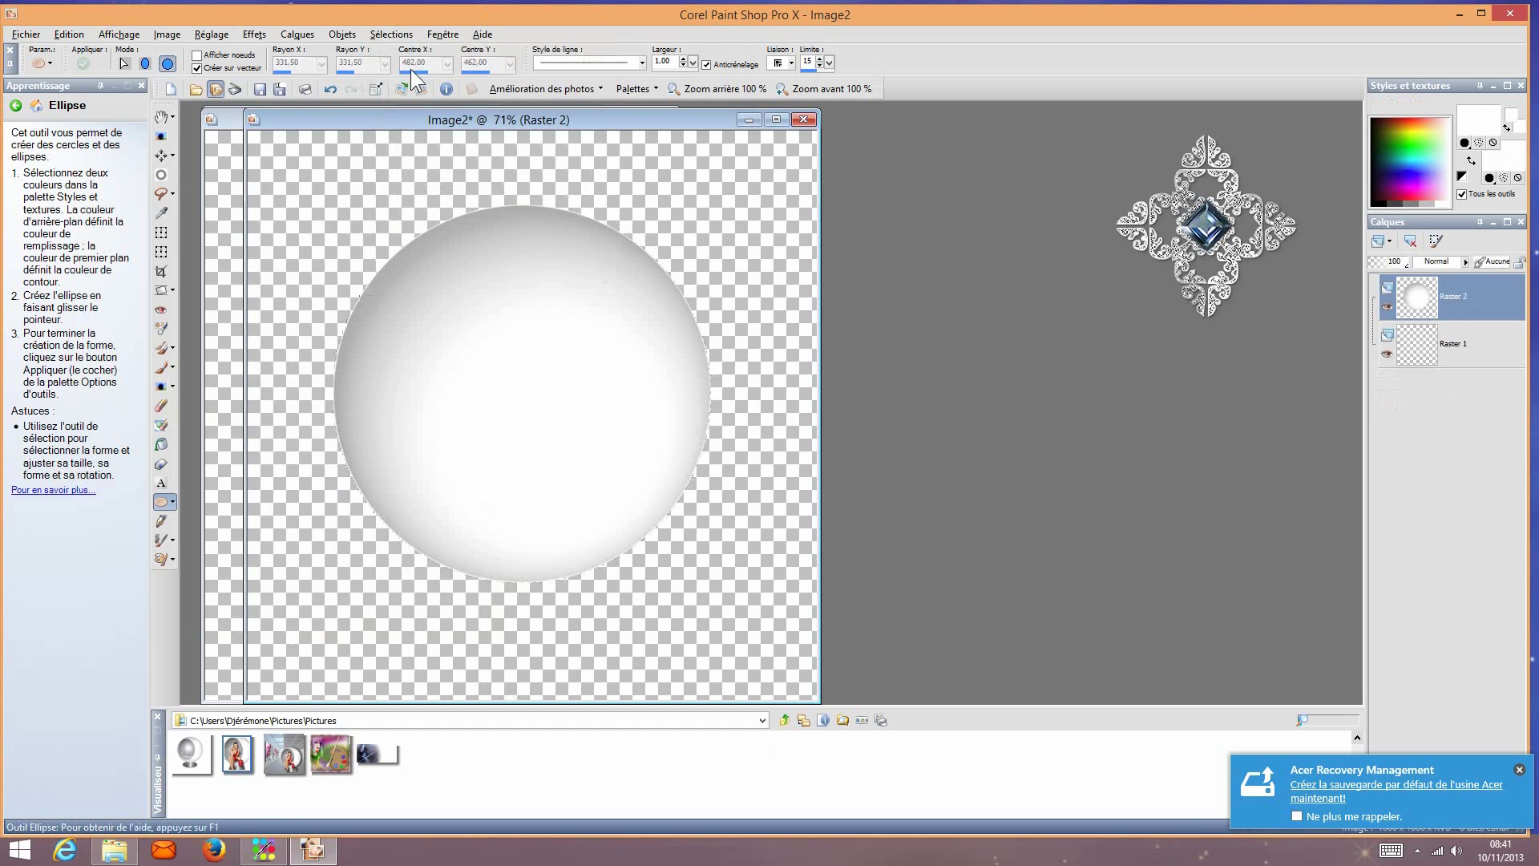
Step: Make the foreground style transparent and set the background style to pattern 33 at angle 45 and scale 100
{"action": "left_click", "coordinate": [1494, 142]}
{"action": "left_click", "coordinate": [1494, 144]}
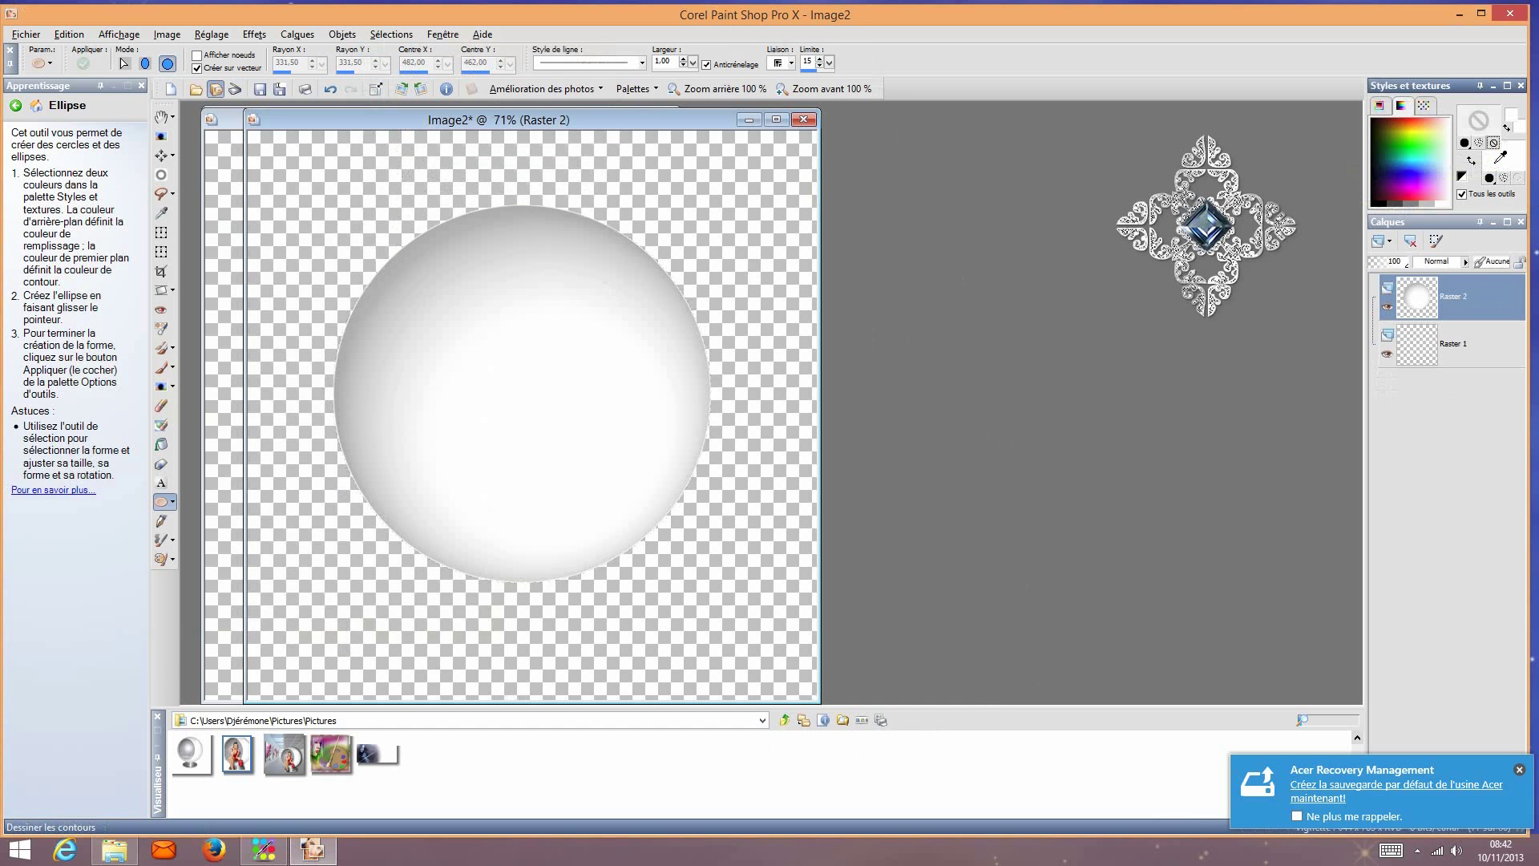
{"action": "left_click", "coordinate": [1495, 160]}
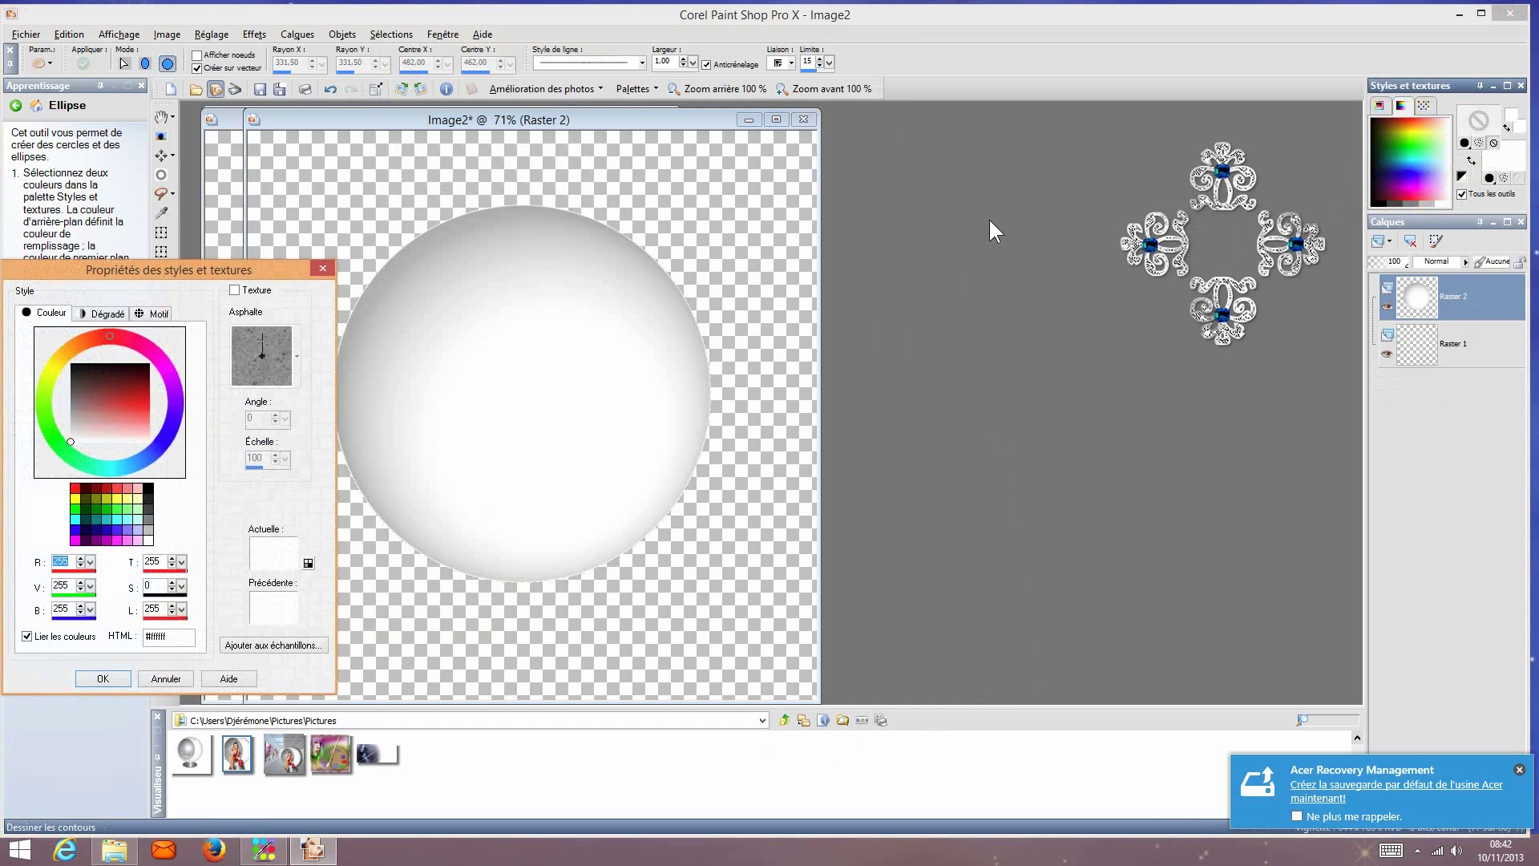
{"action": "left_click", "coordinate": [160, 315]}
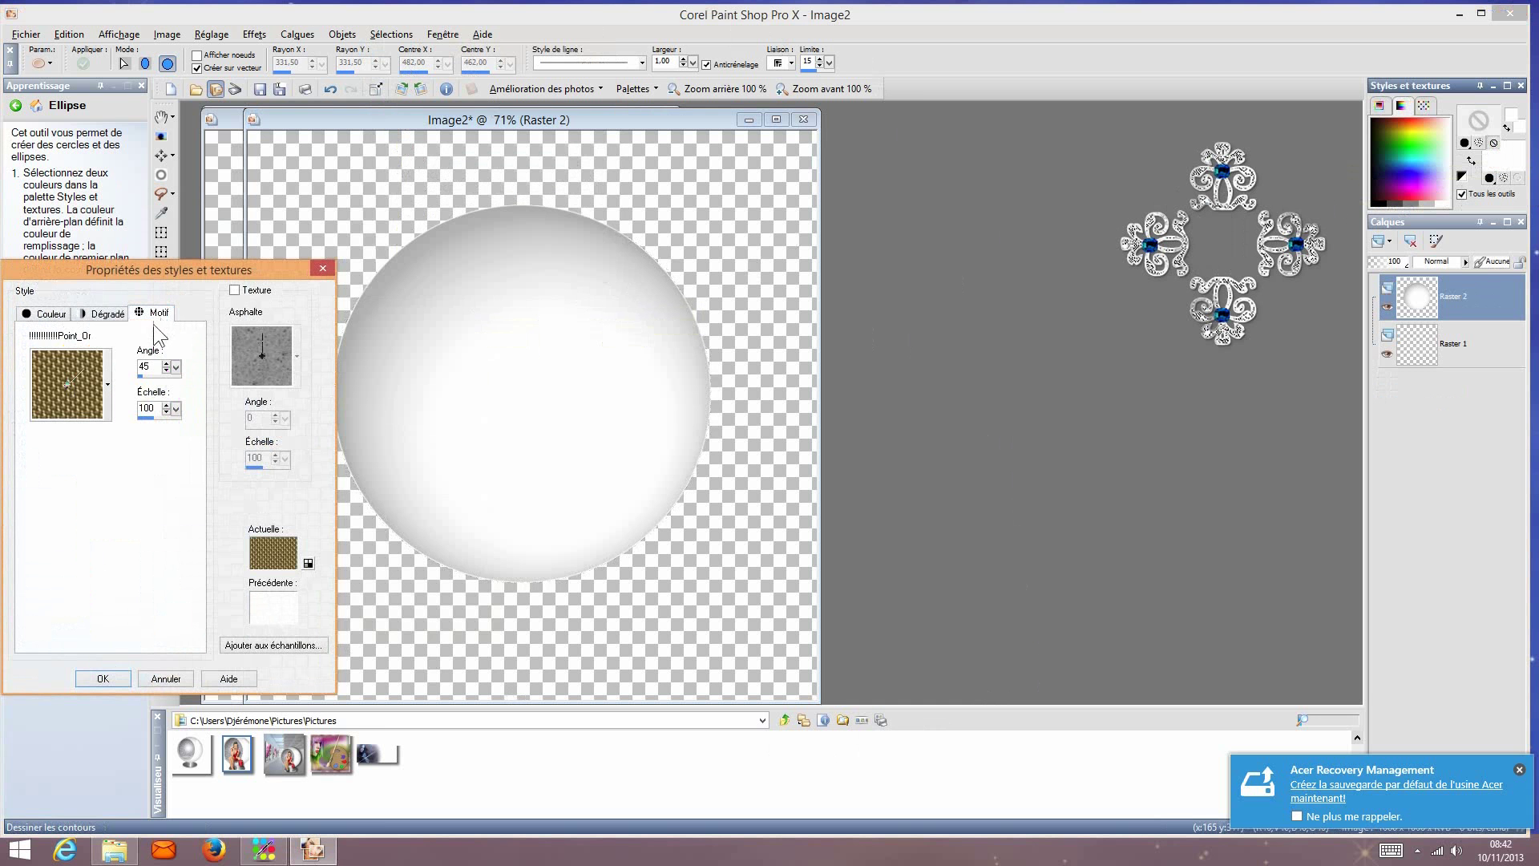
{"action": "left_click", "coordinate": [108, 371]}
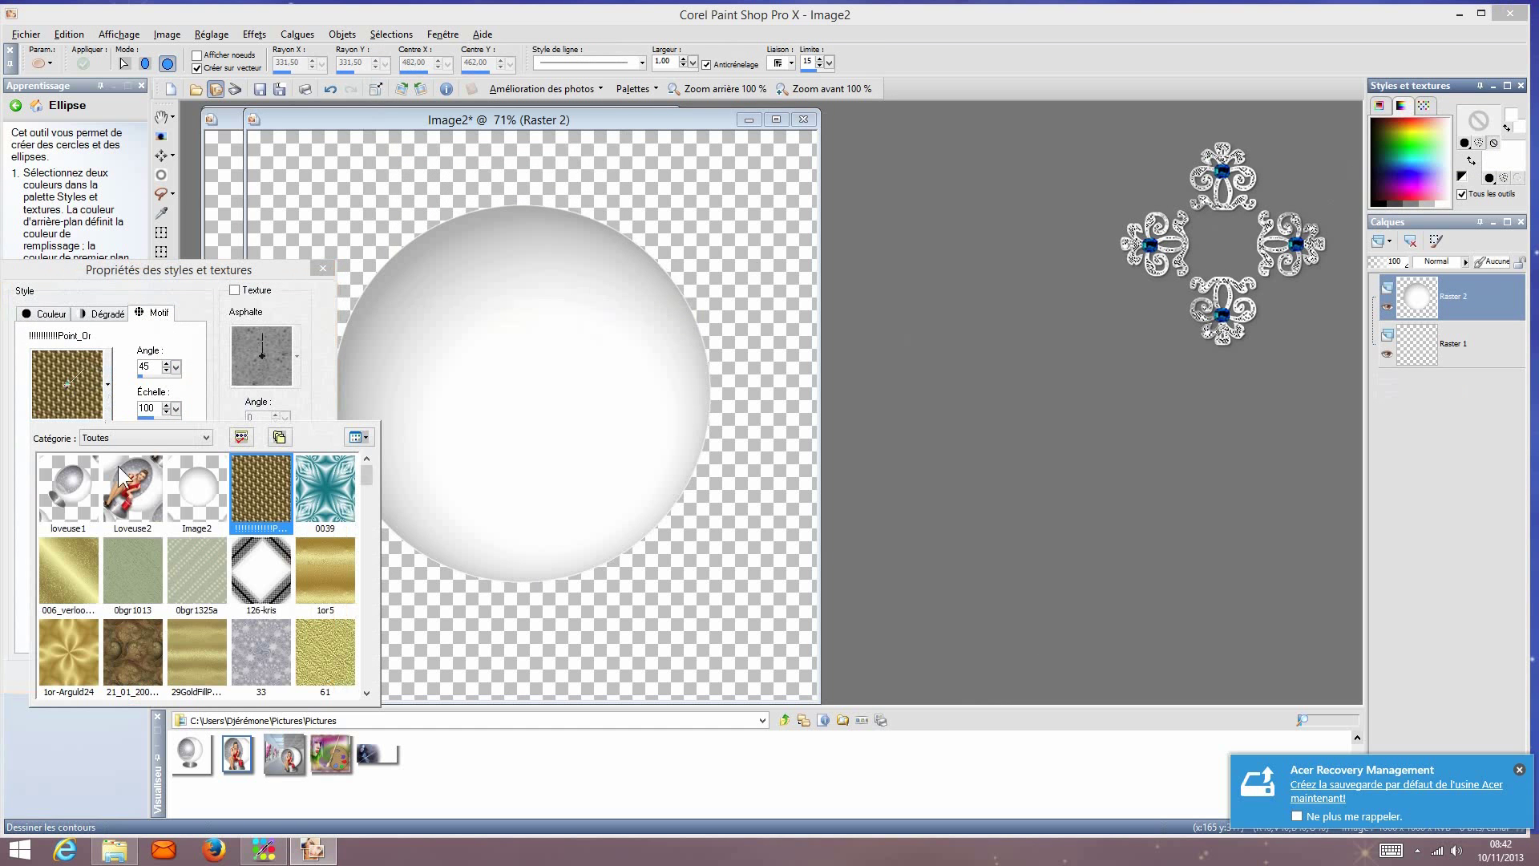
{"action": "left_click", "coordinate": [262, 667]}
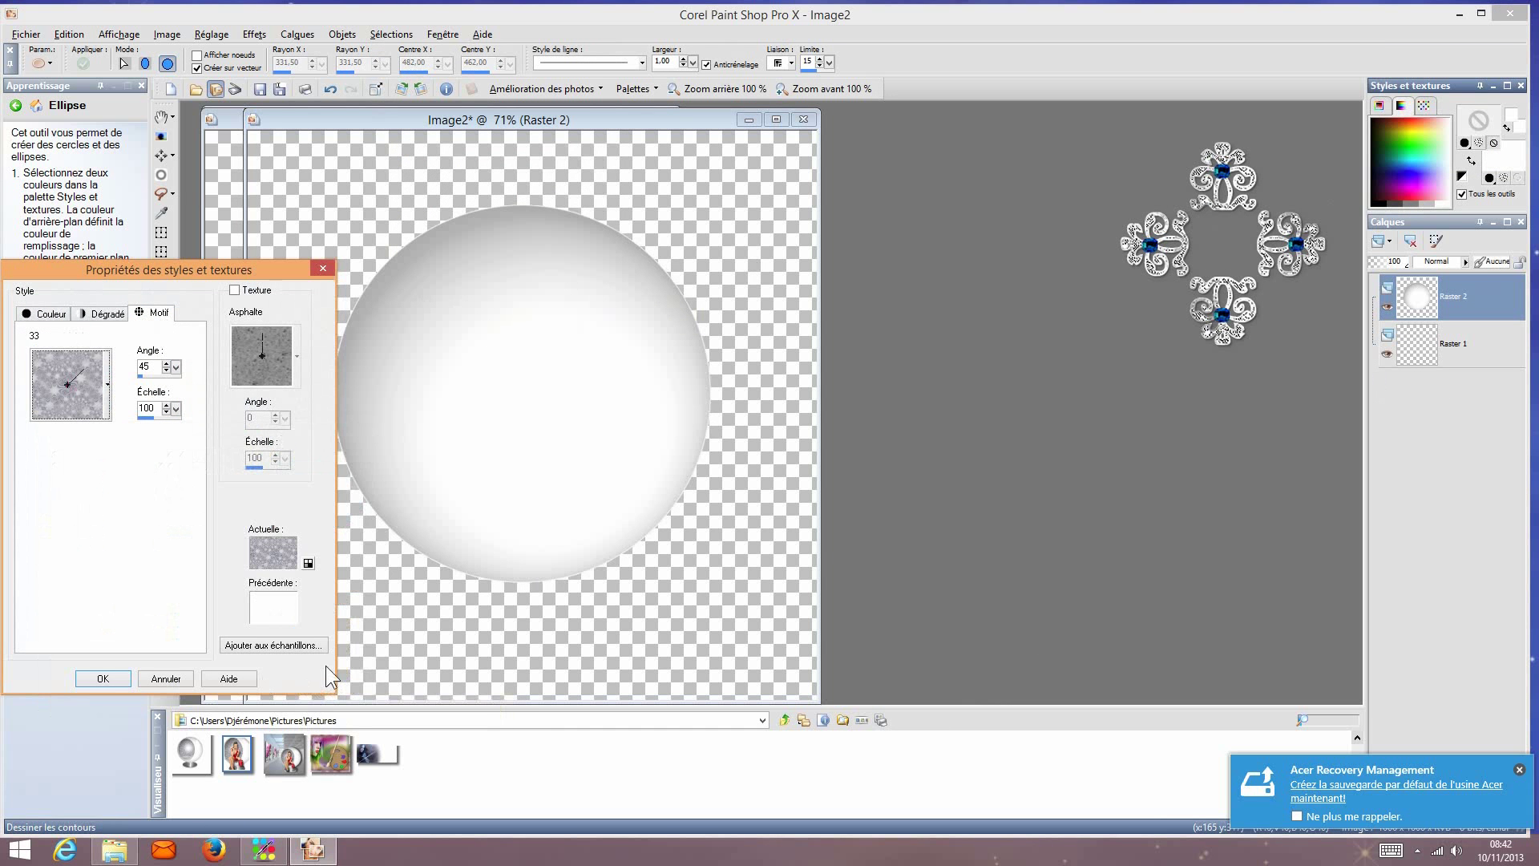
{"action": "left_click", "coordinate": [122, 674]}
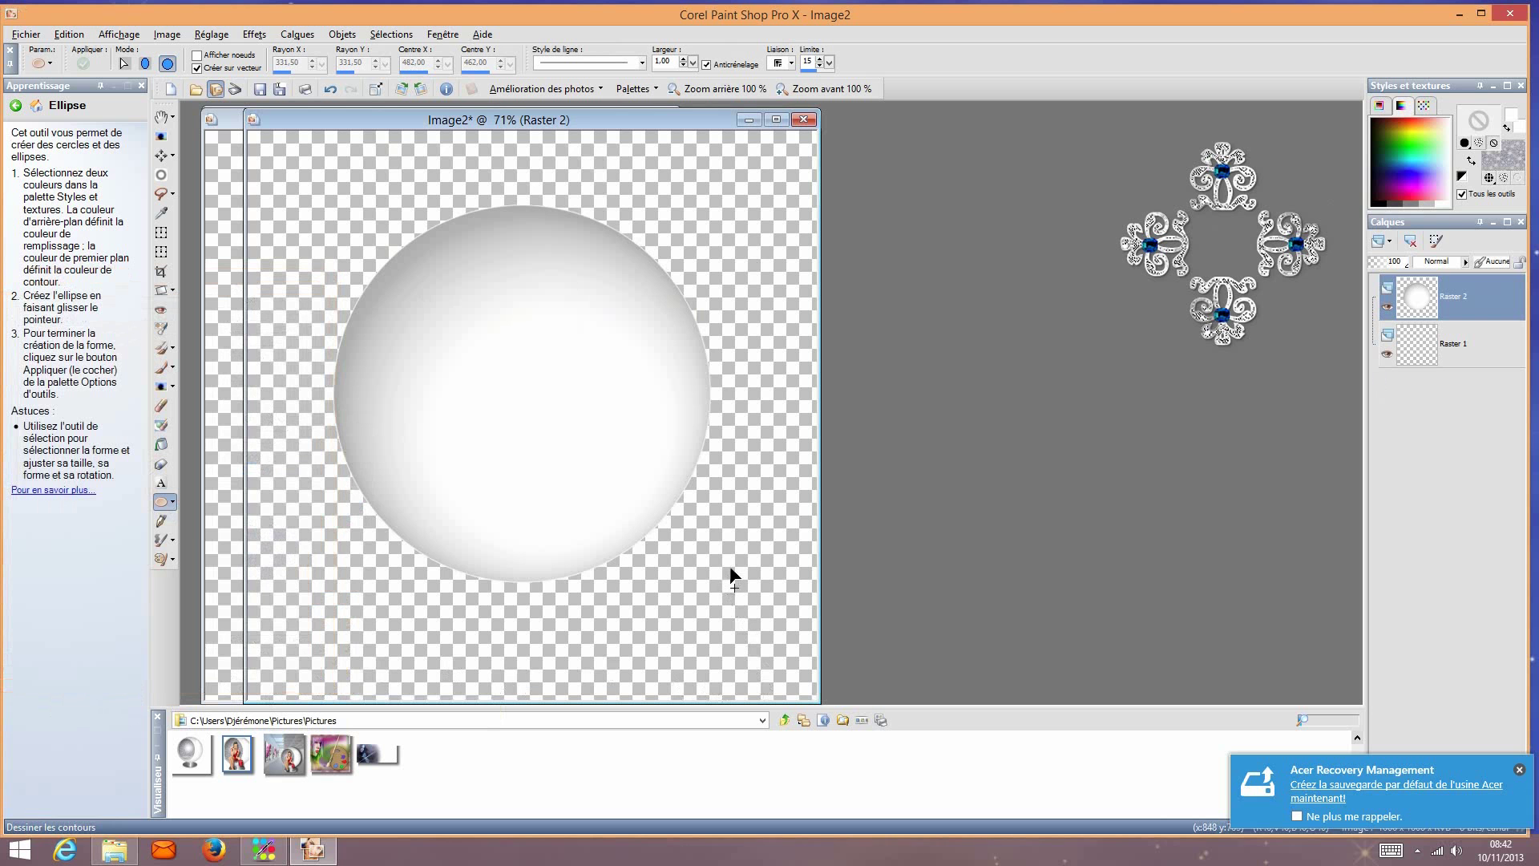
Step: Draw a pattern-filled upright ellipse with radii of about 190 × 263 pixels and move it onto the left half of the sphere
{"action": "left_click", "coordinate": [173, 501]}
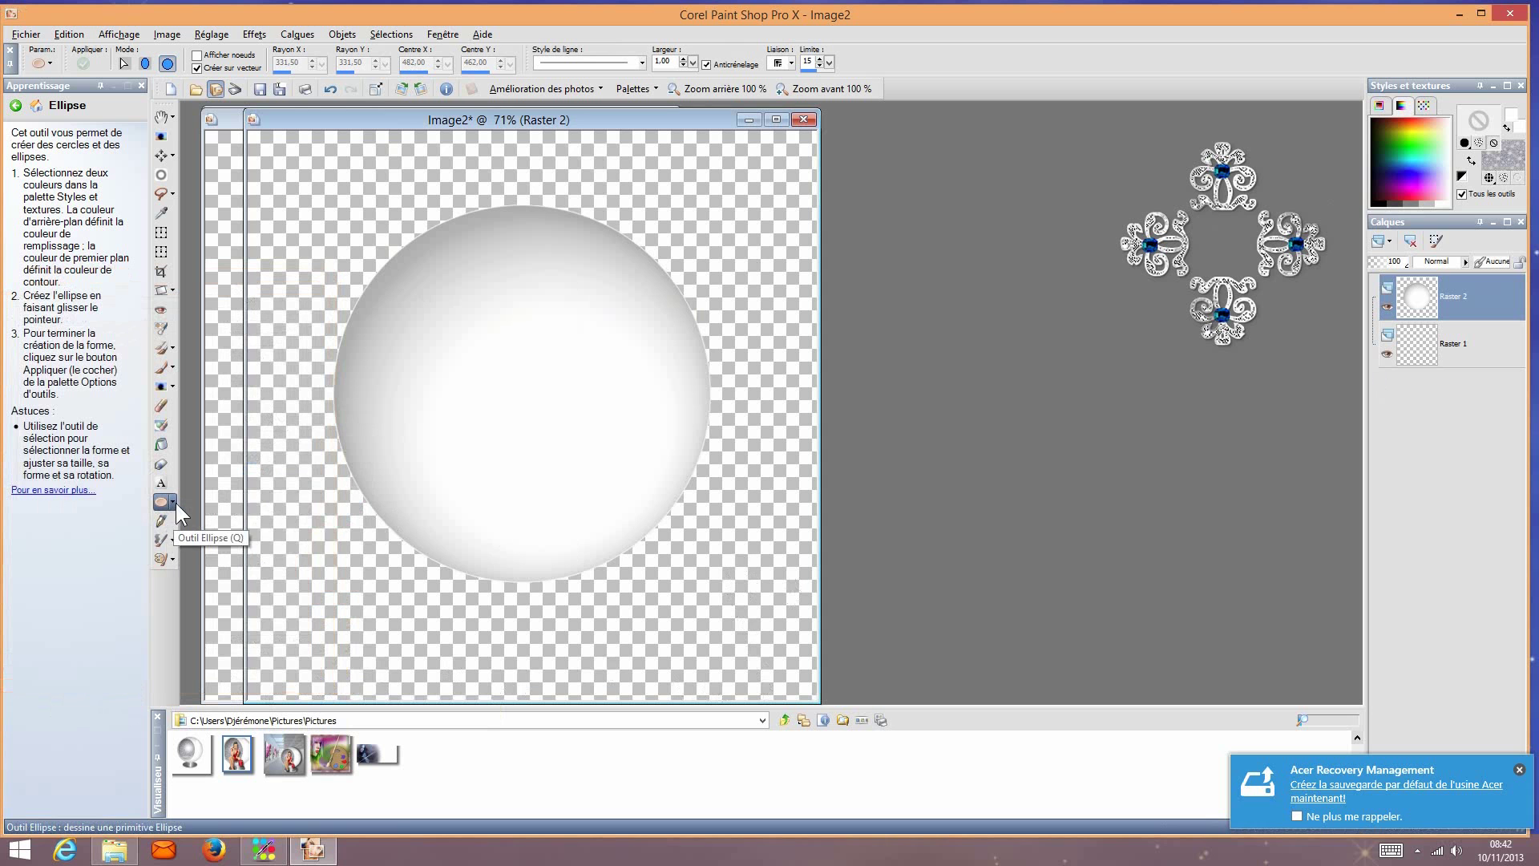
{"action": "left_click", "coordinate": [174, 501]}
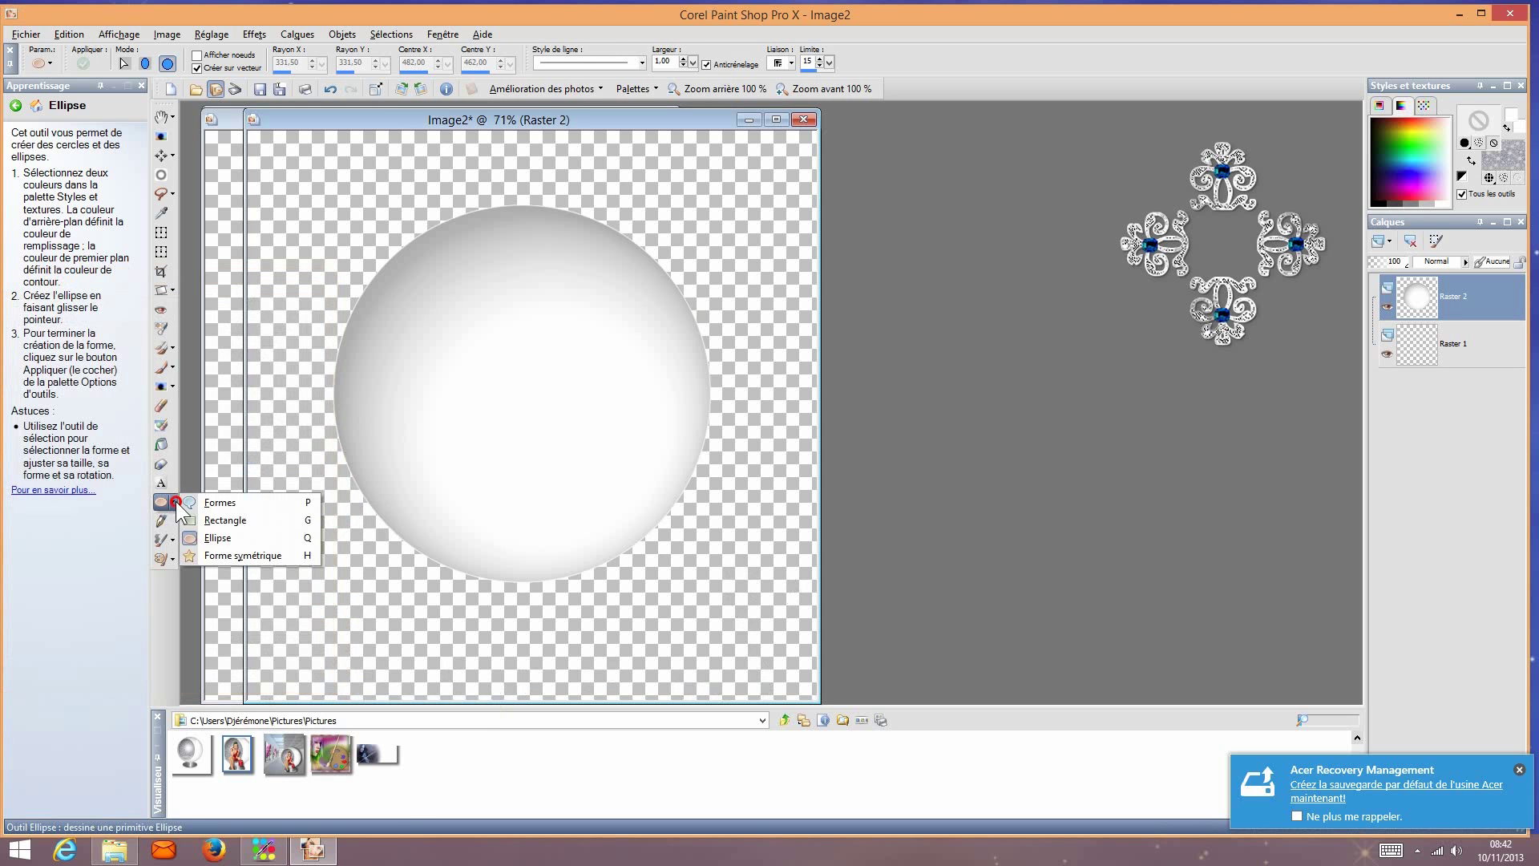
{"action": "left_click", "coordinate": [210, 537]}
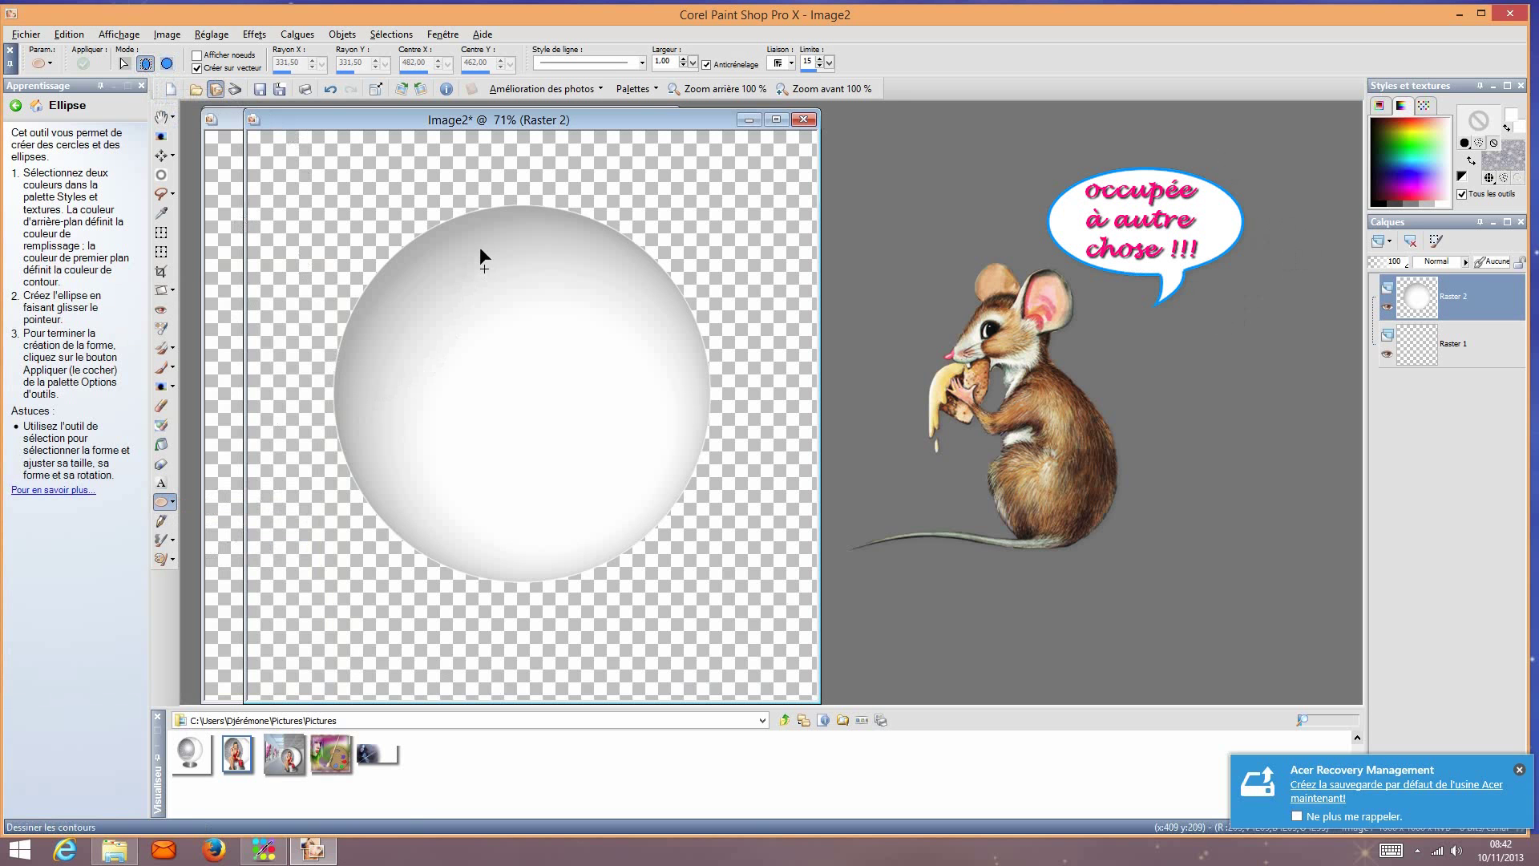
{"action": "left_click_drag", "start_coordinate": [478, 251], "coordinate": [695, 556]}
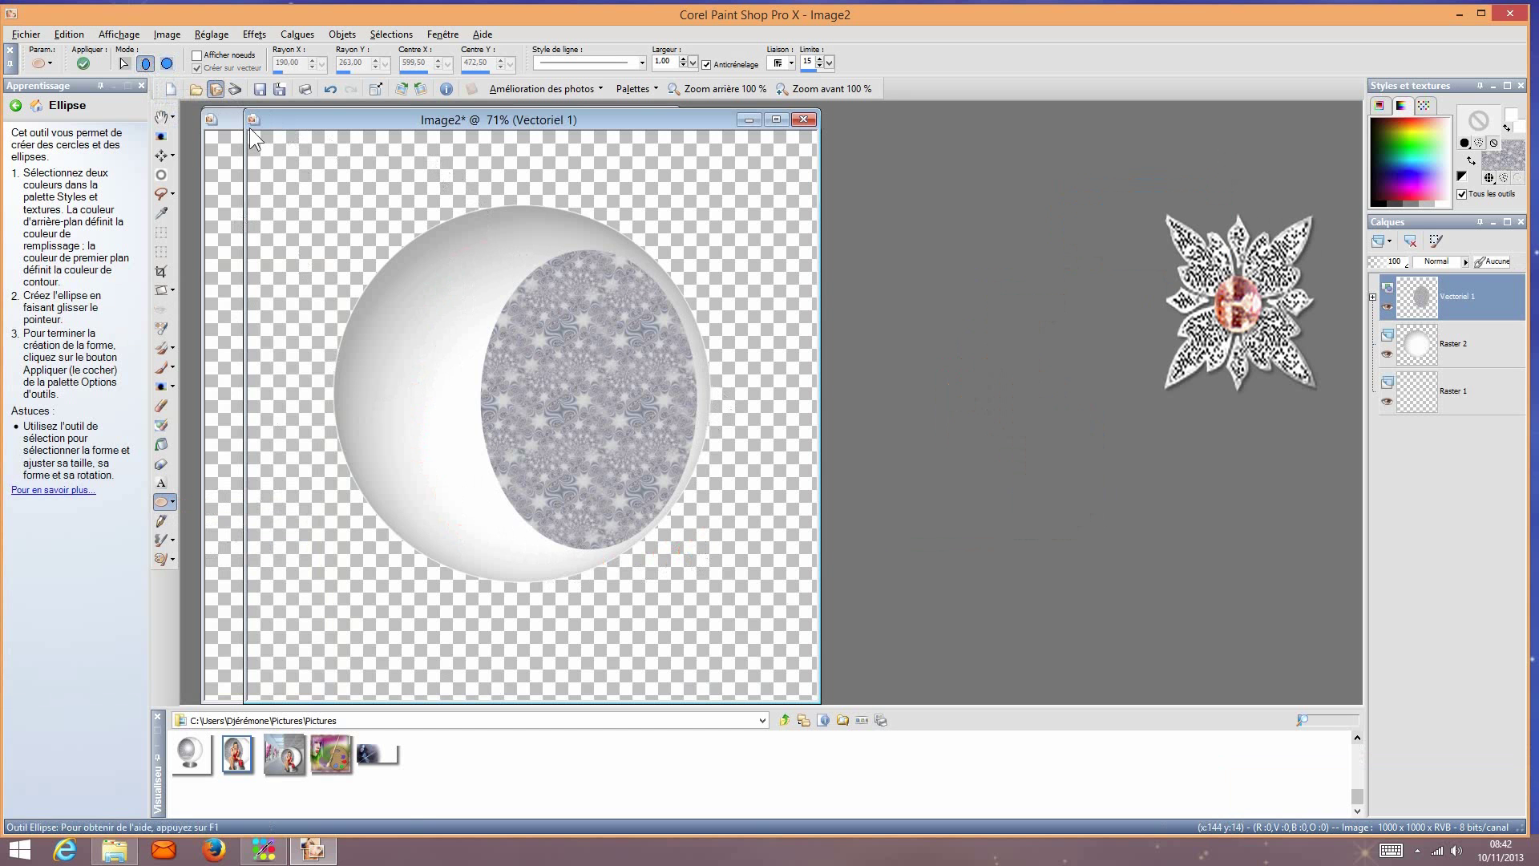
{"action": "left_click", "coordinate": [163, 155]}
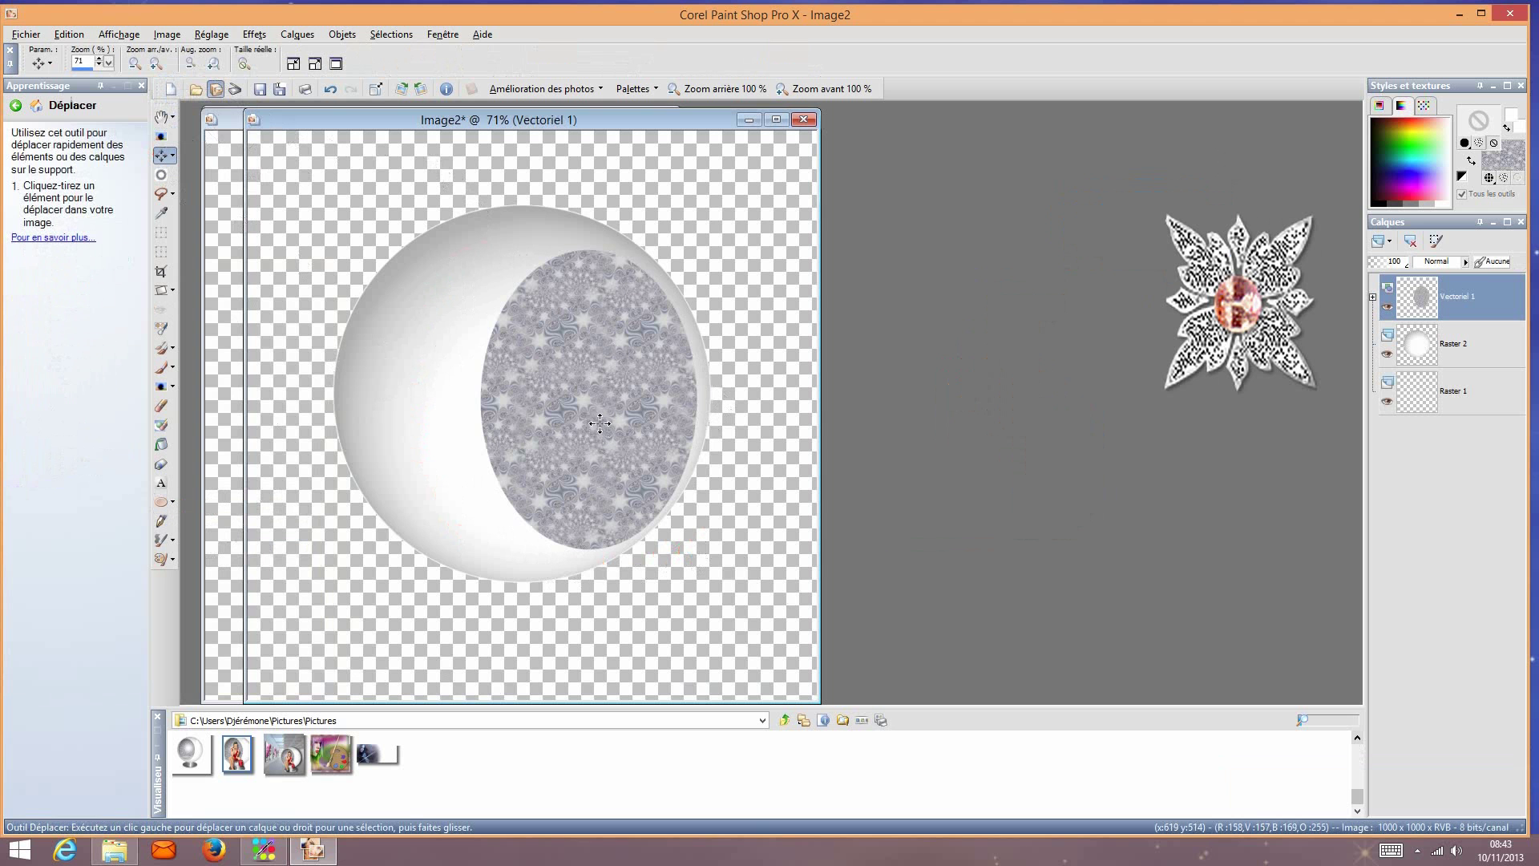
{"action": "left_click_drag", "start_coordinate": [600, 422], "coordinate": [490, 420]}
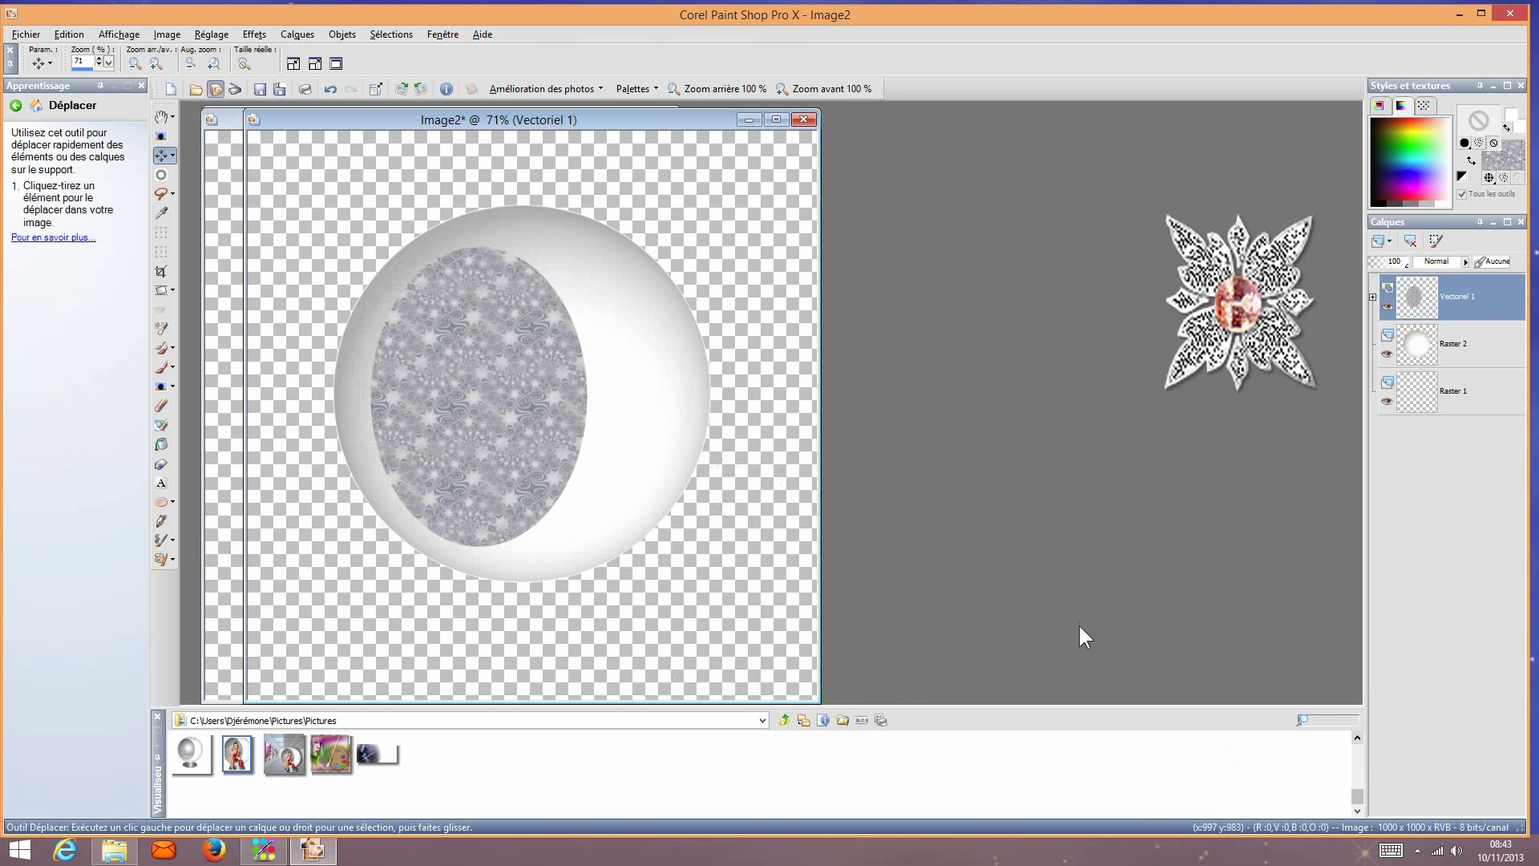
Step: Convert the patterned ellipse's vector layer to a raster layer and turn the ellipse into a floating selection
{"action": "right_click", "coordinate": [1479, 304]}
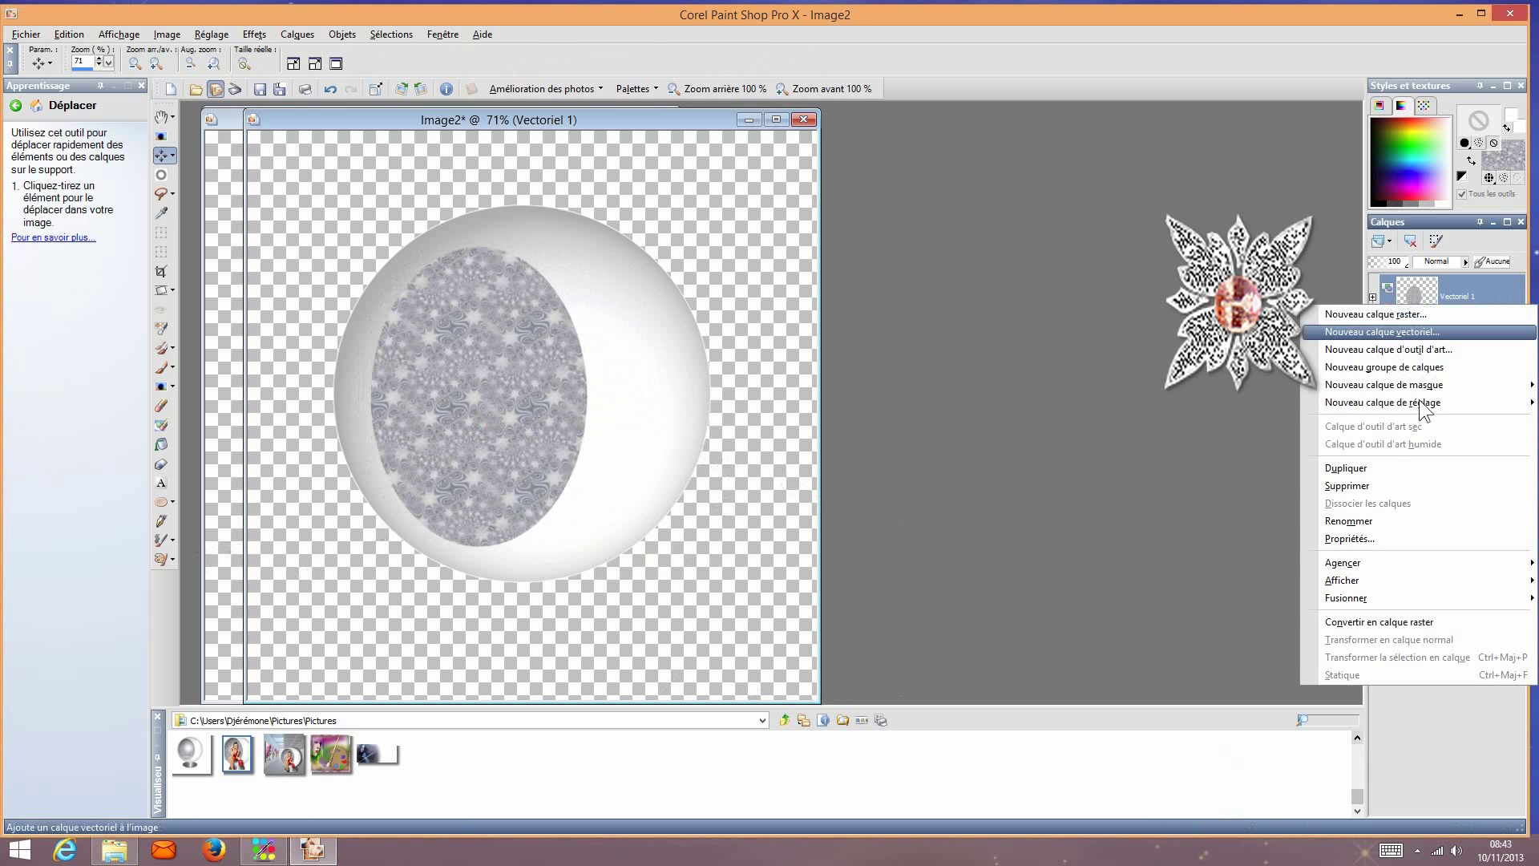
{"action": "left_click", "coordinate": [1400, 621]}
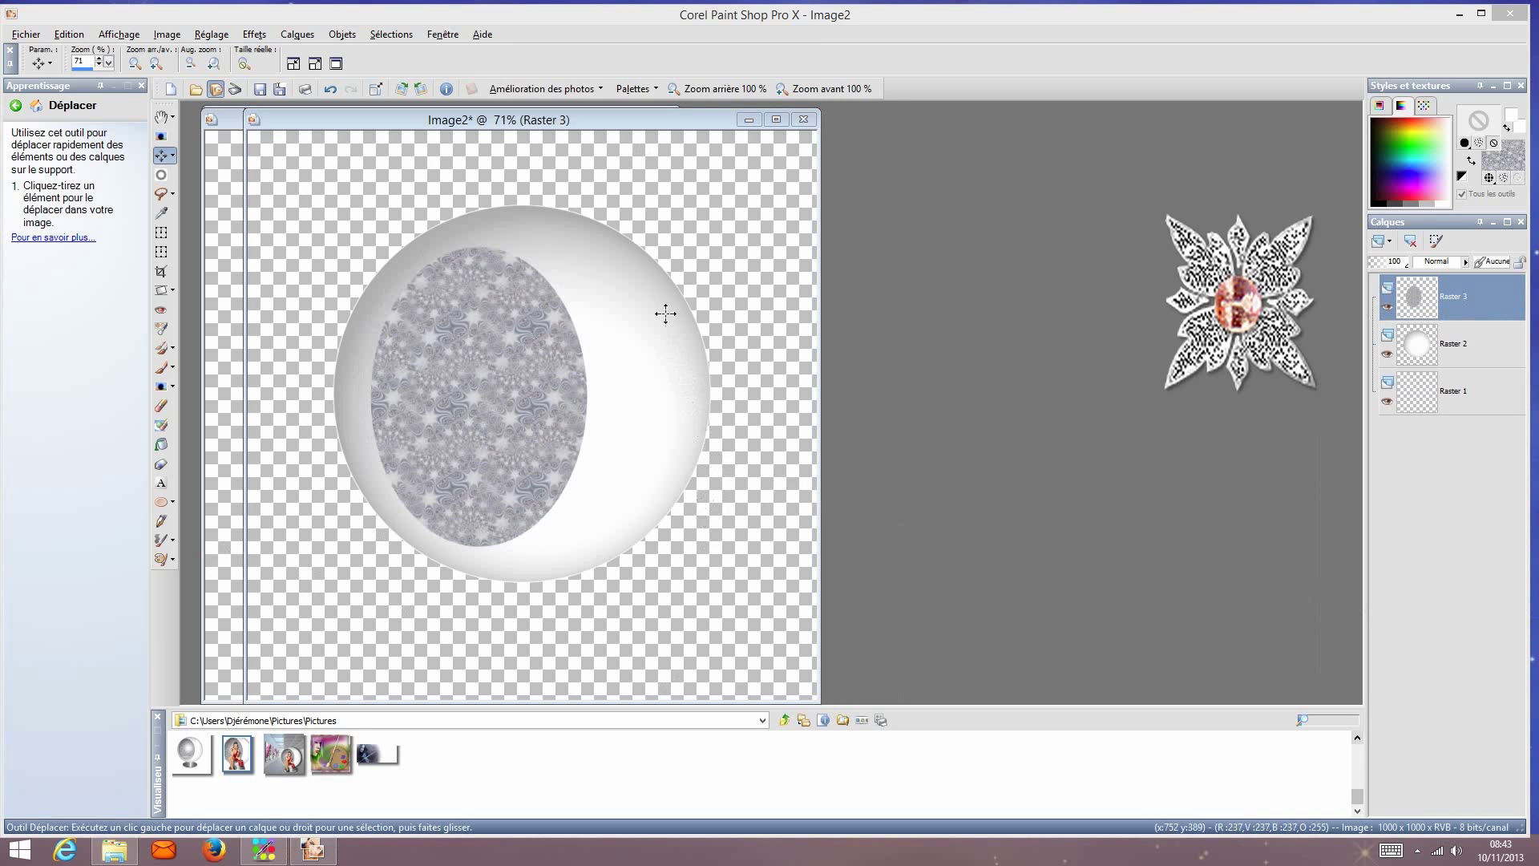
{"action": "left_click", "coordinate": [390, 34]}
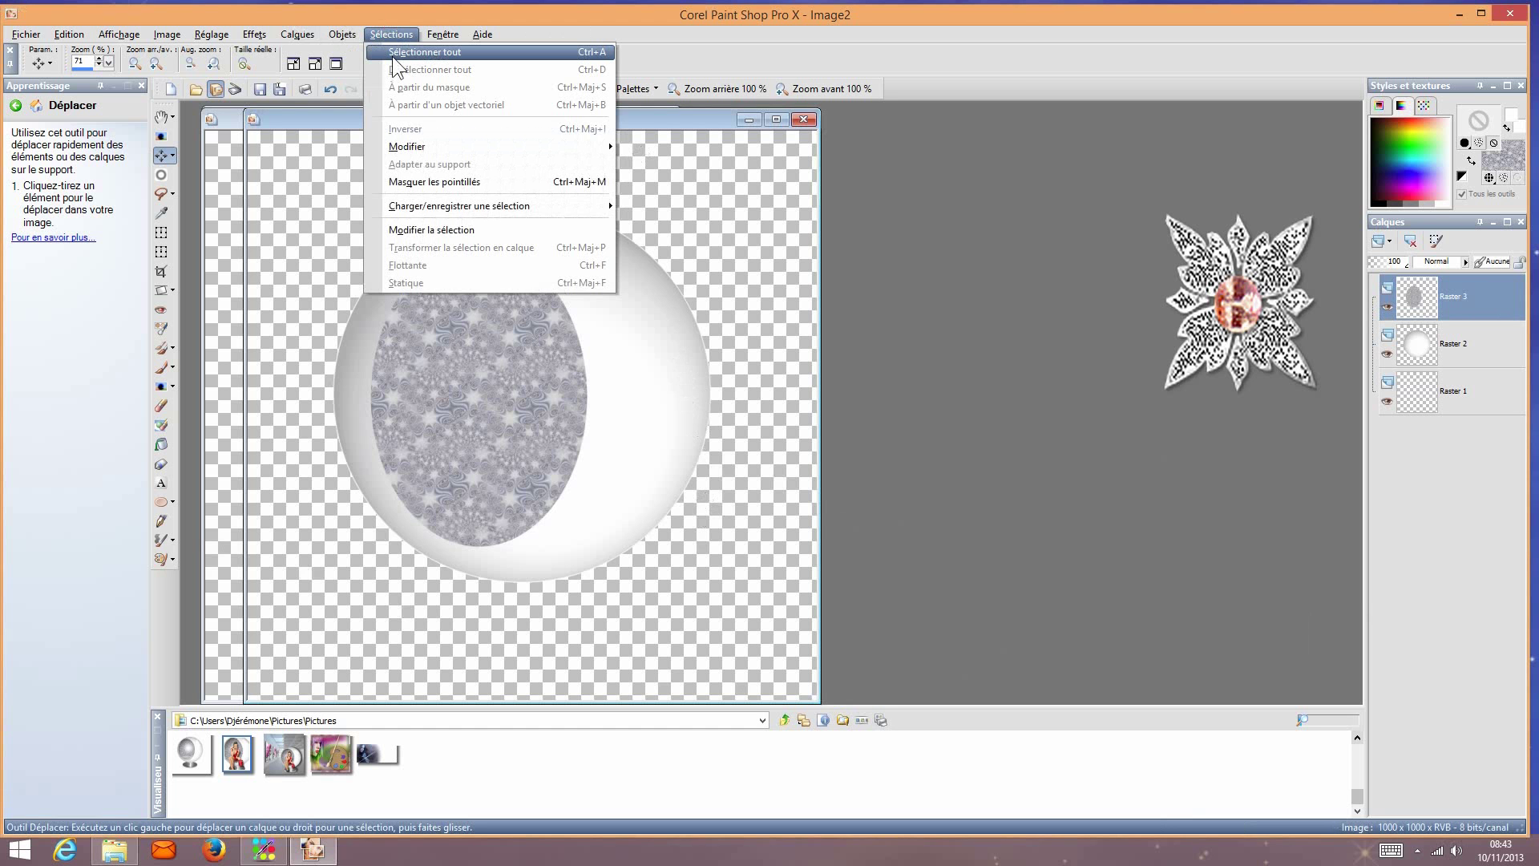
{"action": "left_click", "coordinate": [393, 53]}
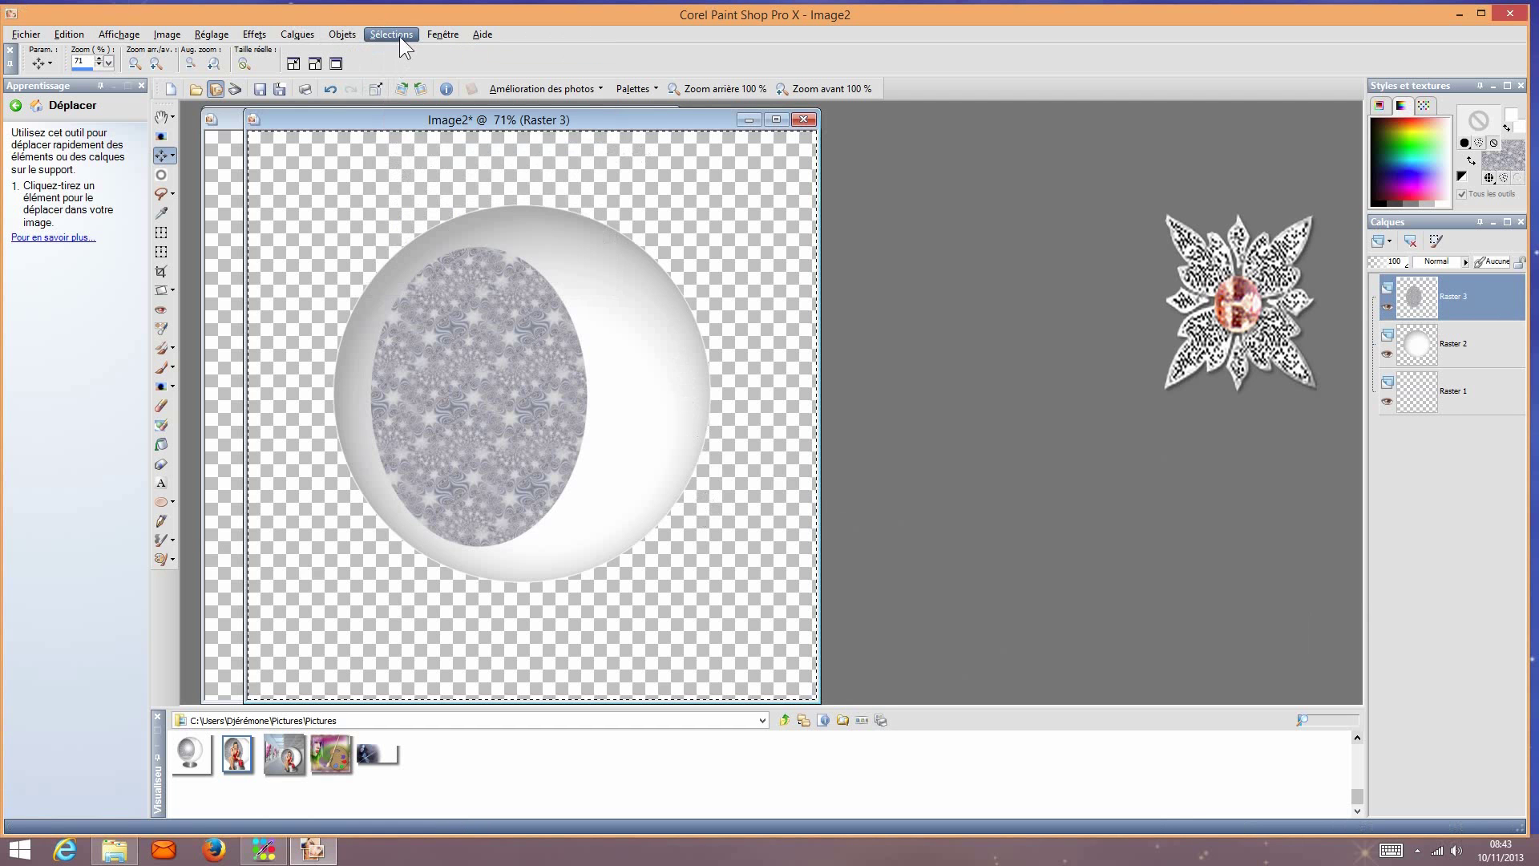
{"action": "left_click", "coordinate": [394, 35]}
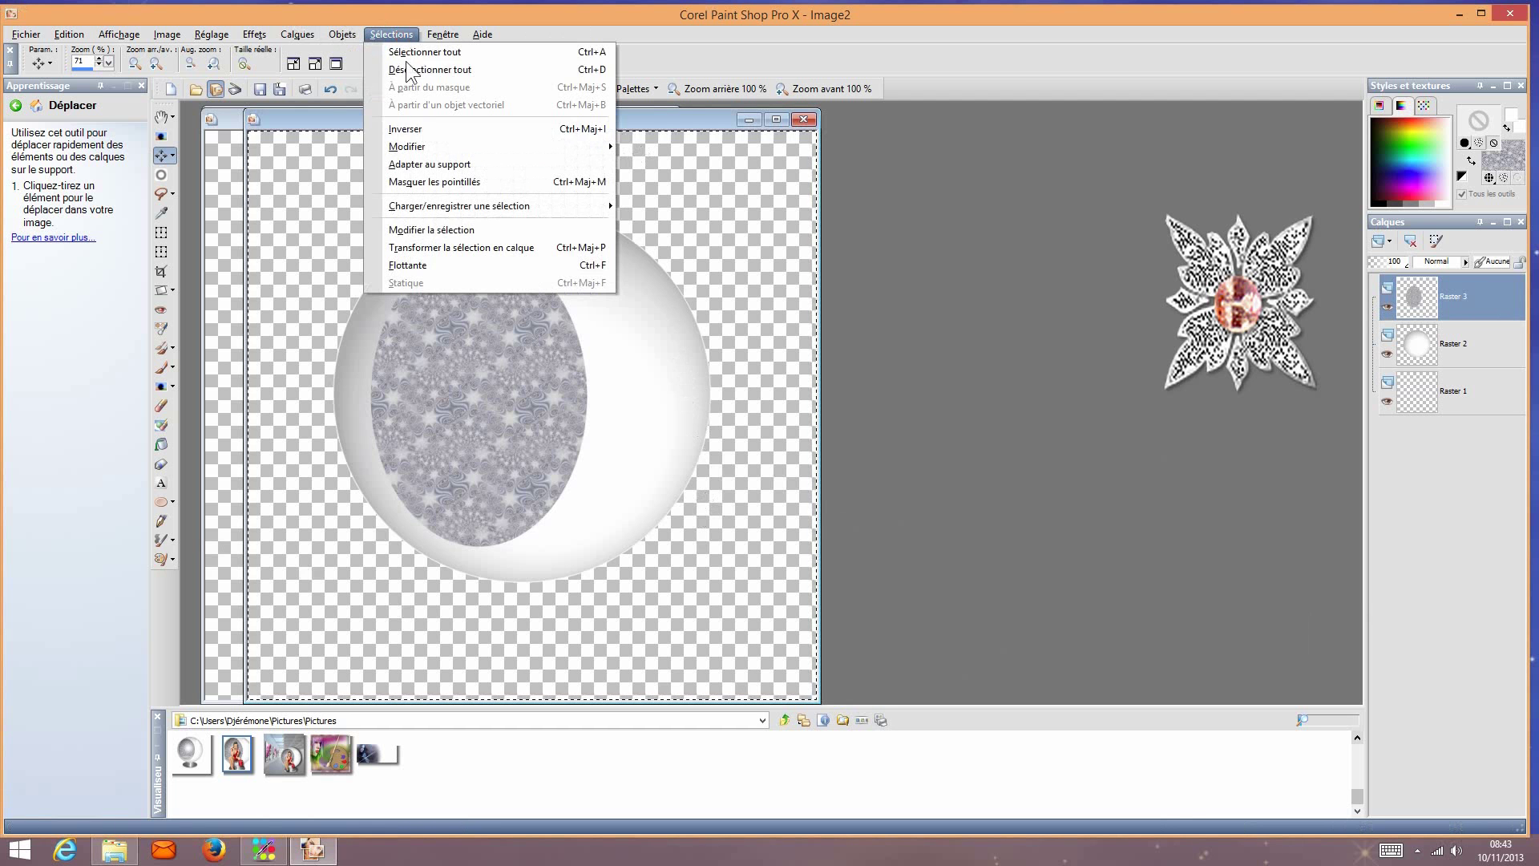
{"action": "left_click", "coordinate": [436, 264]}
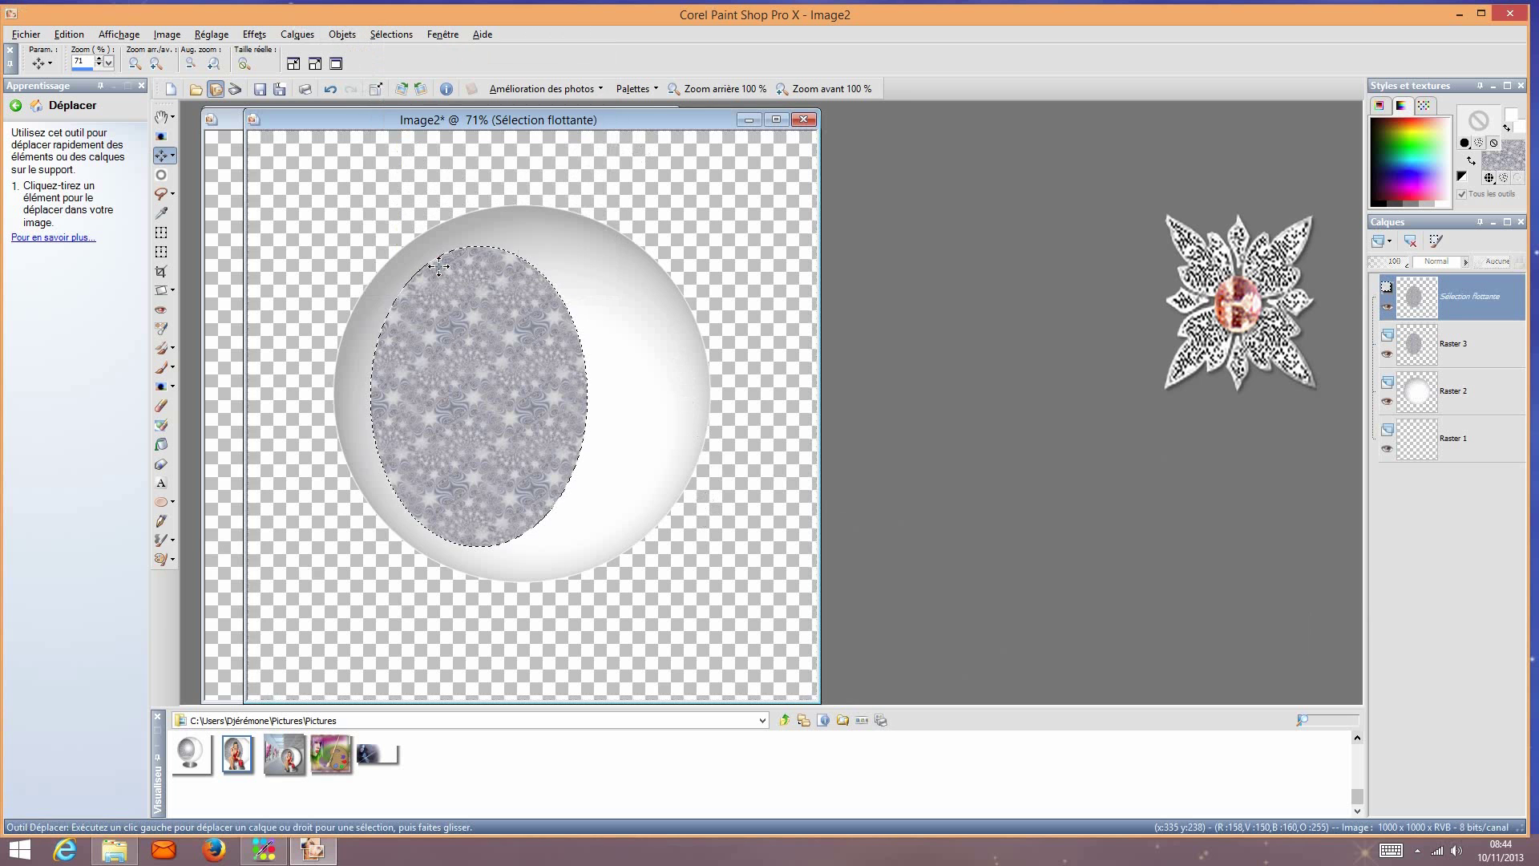
Step: Add a new raster layer with the default settings above the floating selection
{"action": "left_click", "coordinate": [298, 35]}
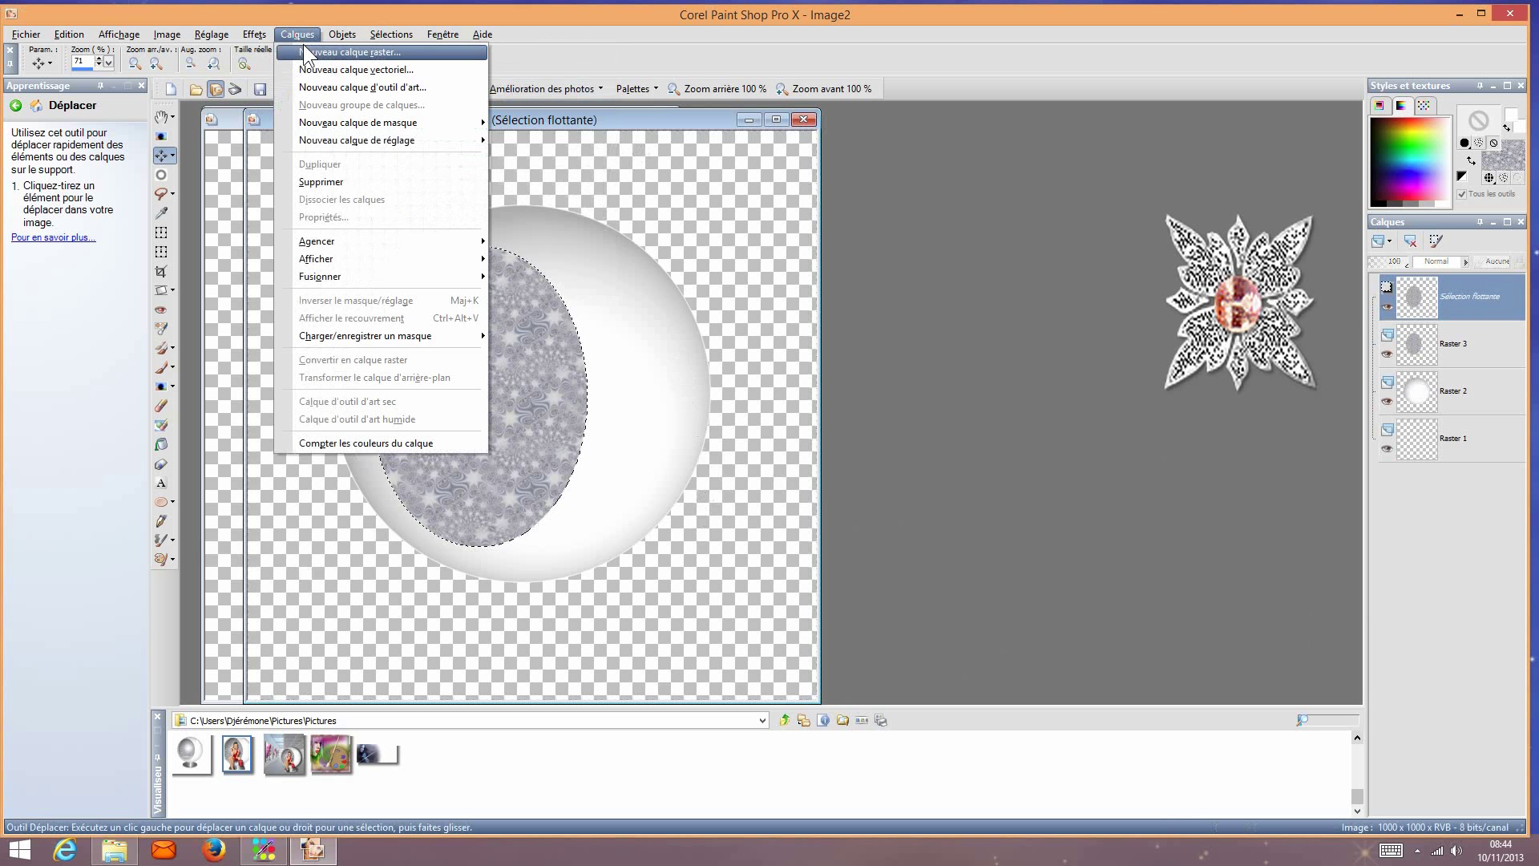
{"action": "left_click", "coordinate": [303, 52]}
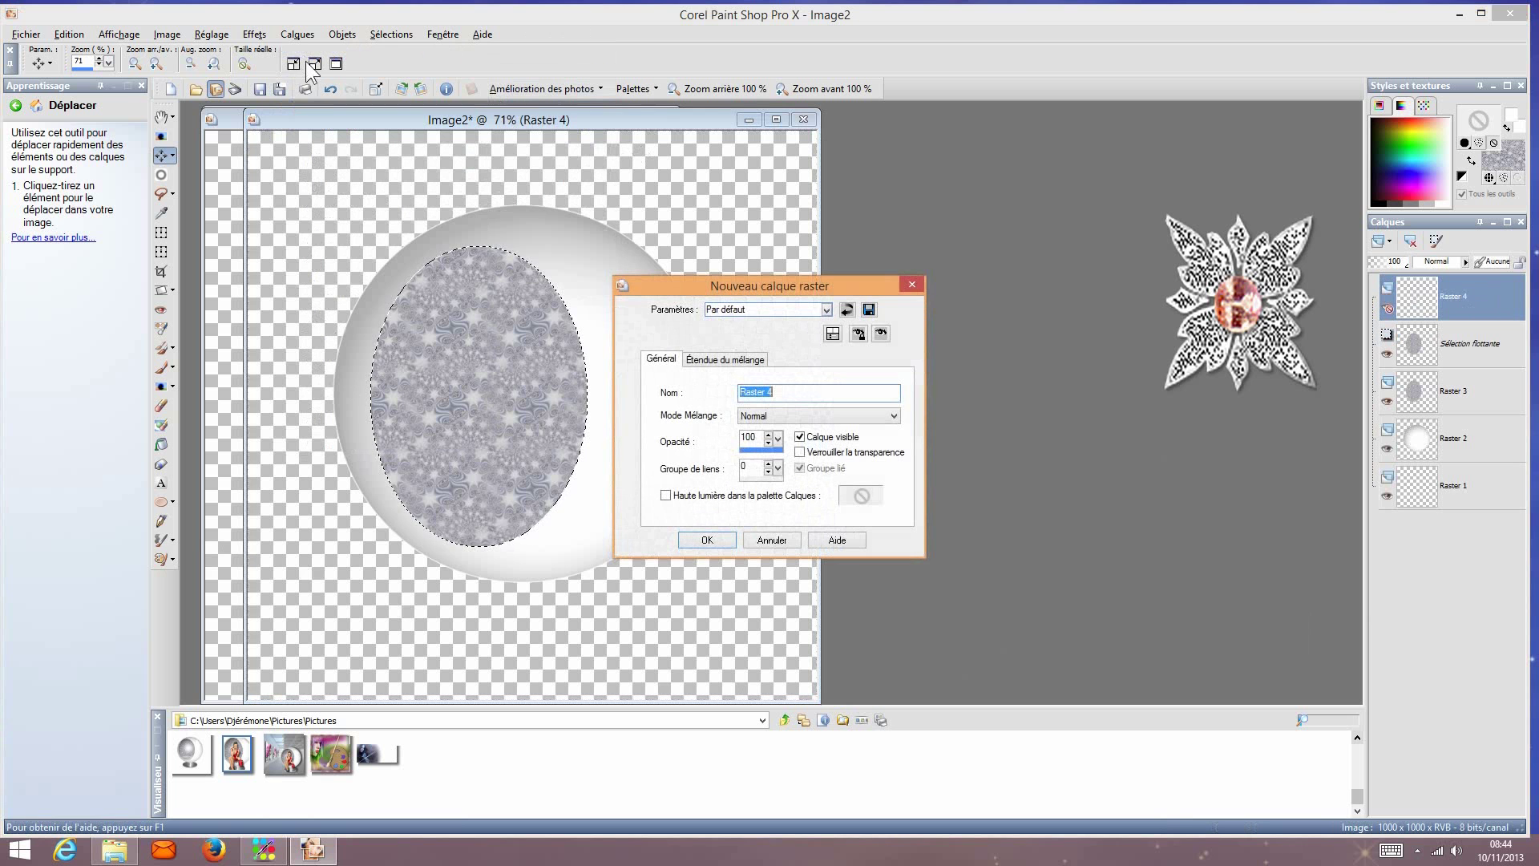
{"action": "left_click", "coordinate": [700, 537]}
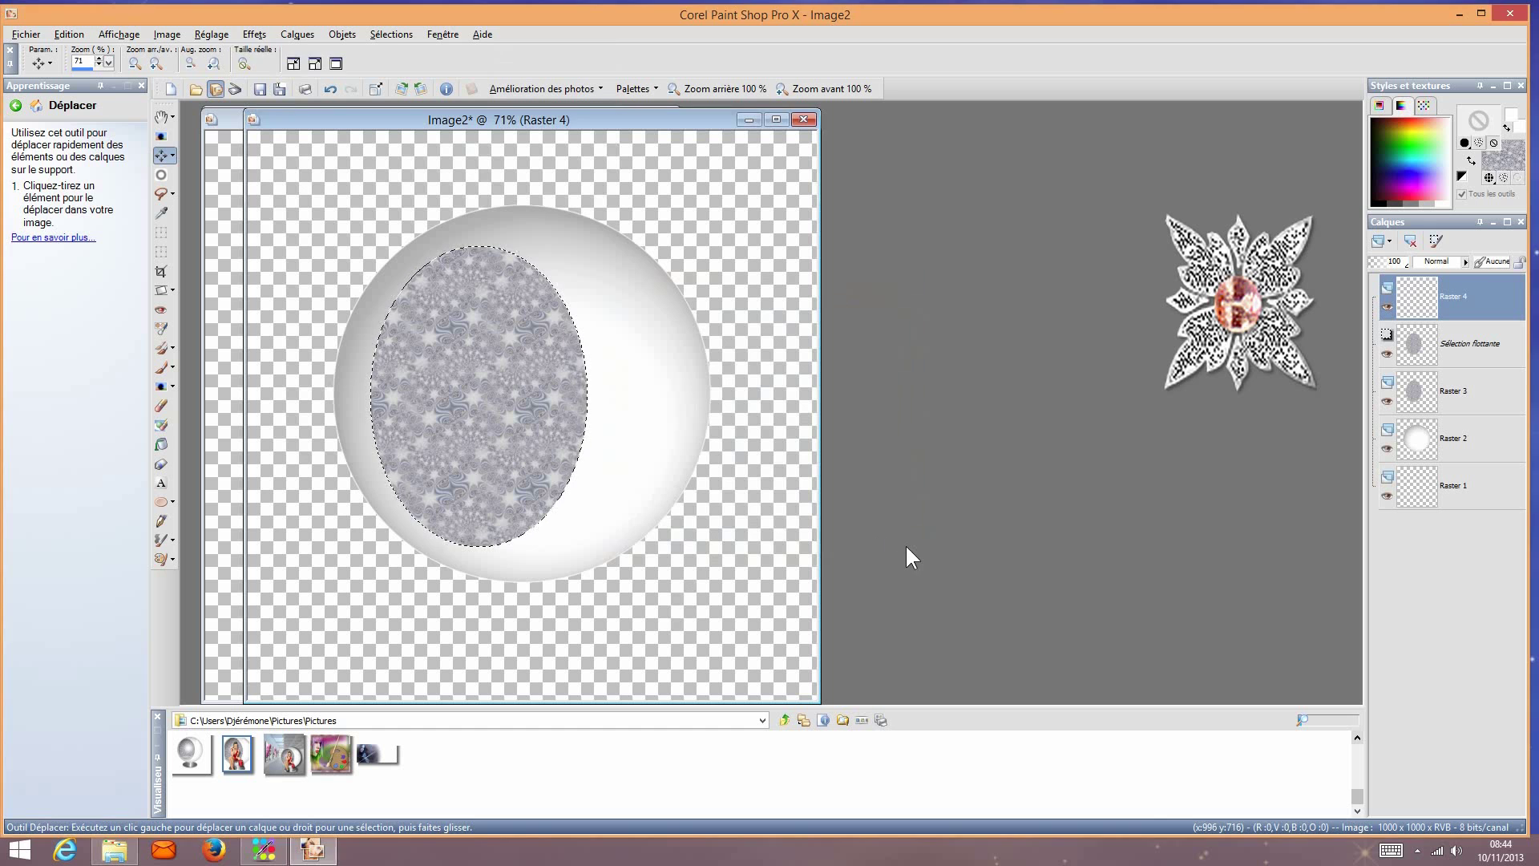
Step: Reselect the patterned ellipse on Raster 3 as a floating selection and flood fill it with black on Raster 4
{"action": "key", "text": "f"}
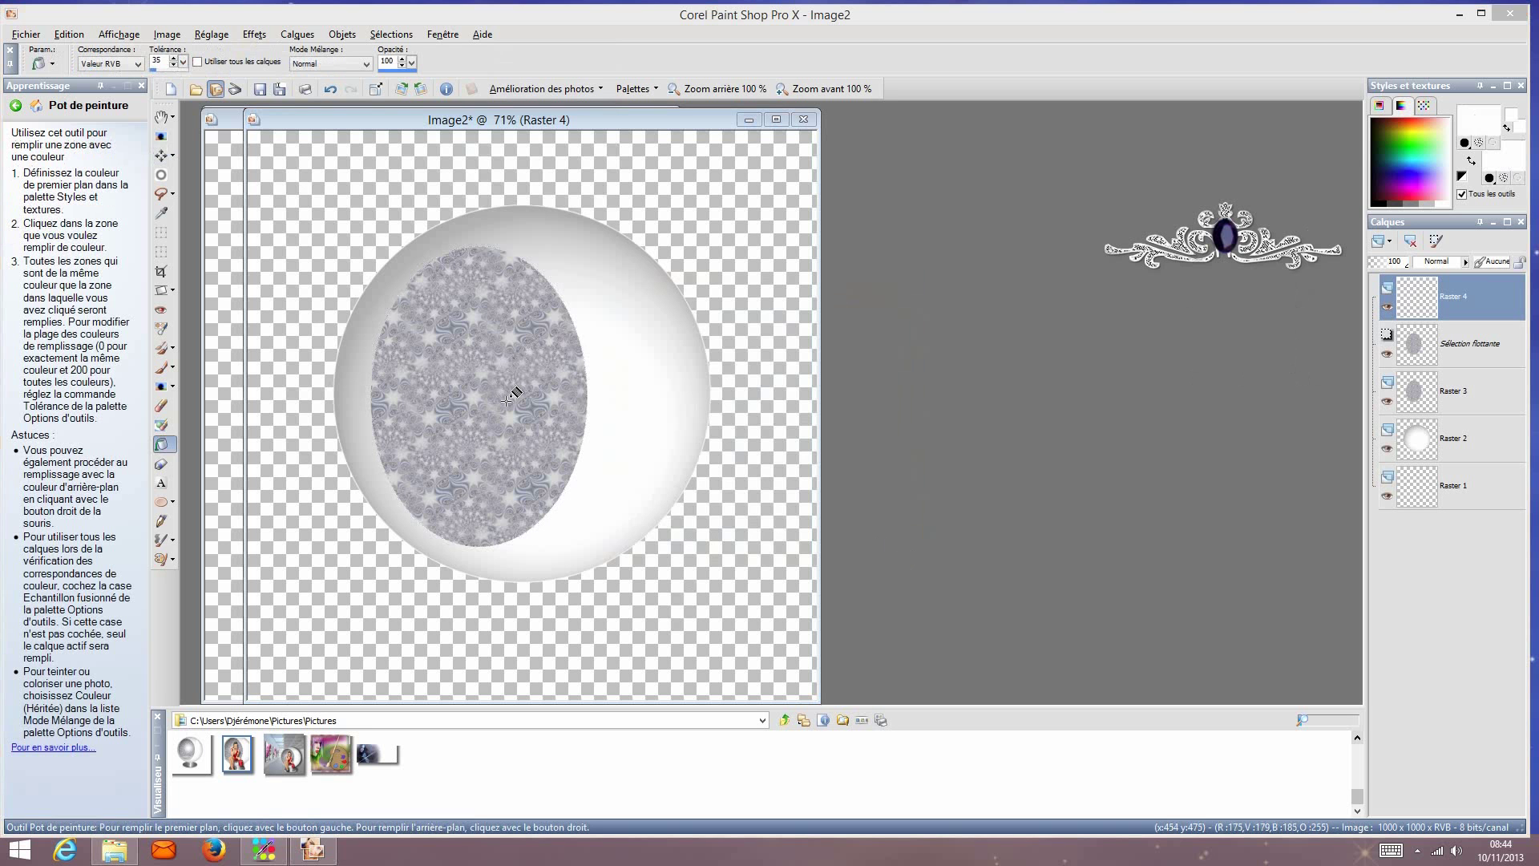
{"action": "key", "text": "ctrl+z"}
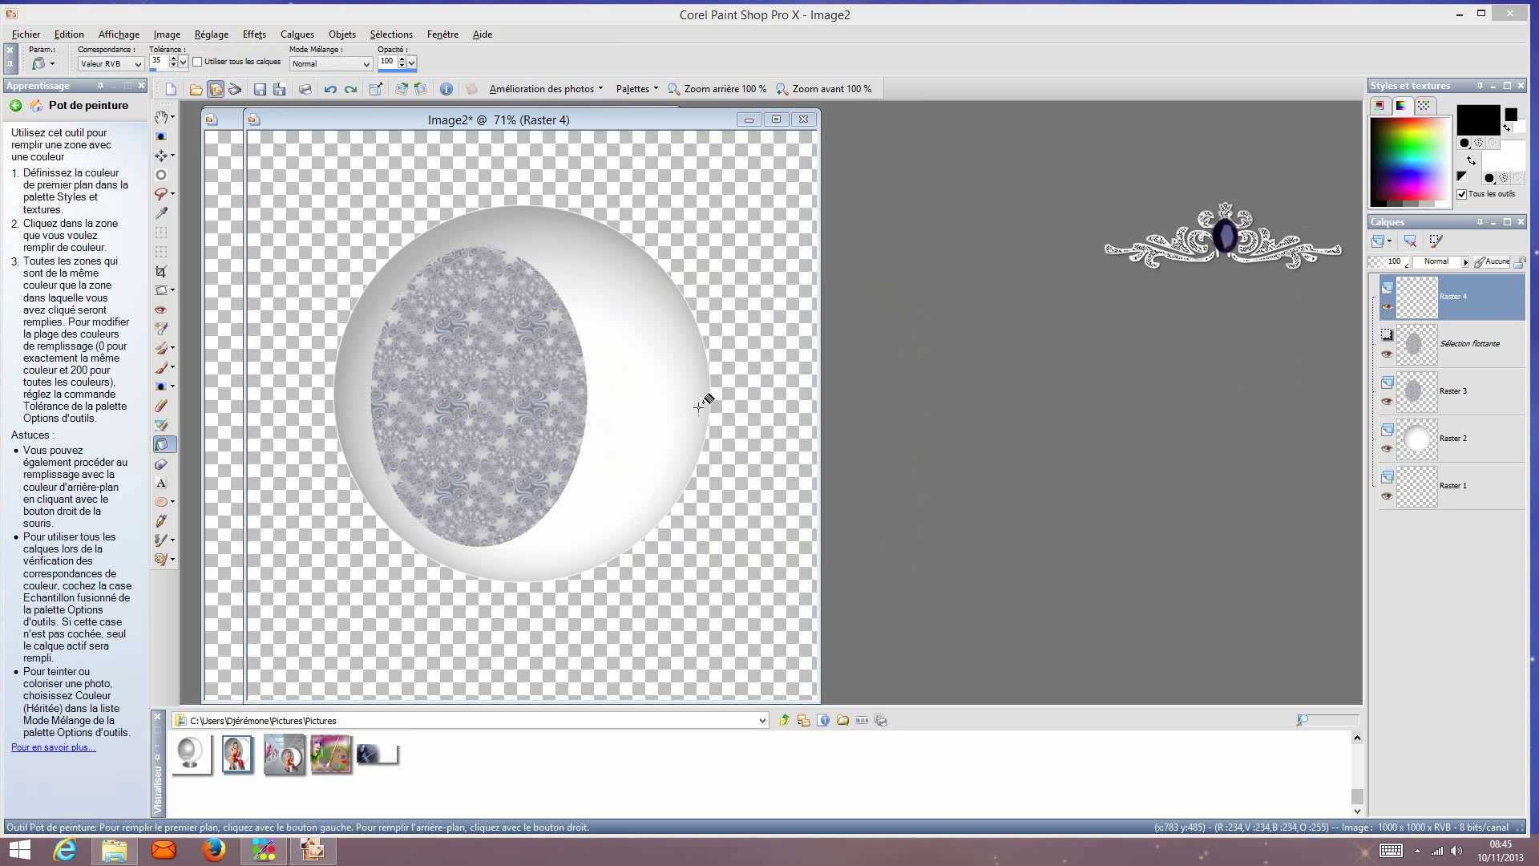
{"action": "left_click", "coordinate": [391, 36]}
{"action": "left_click", "coordinate": [396, 52]}
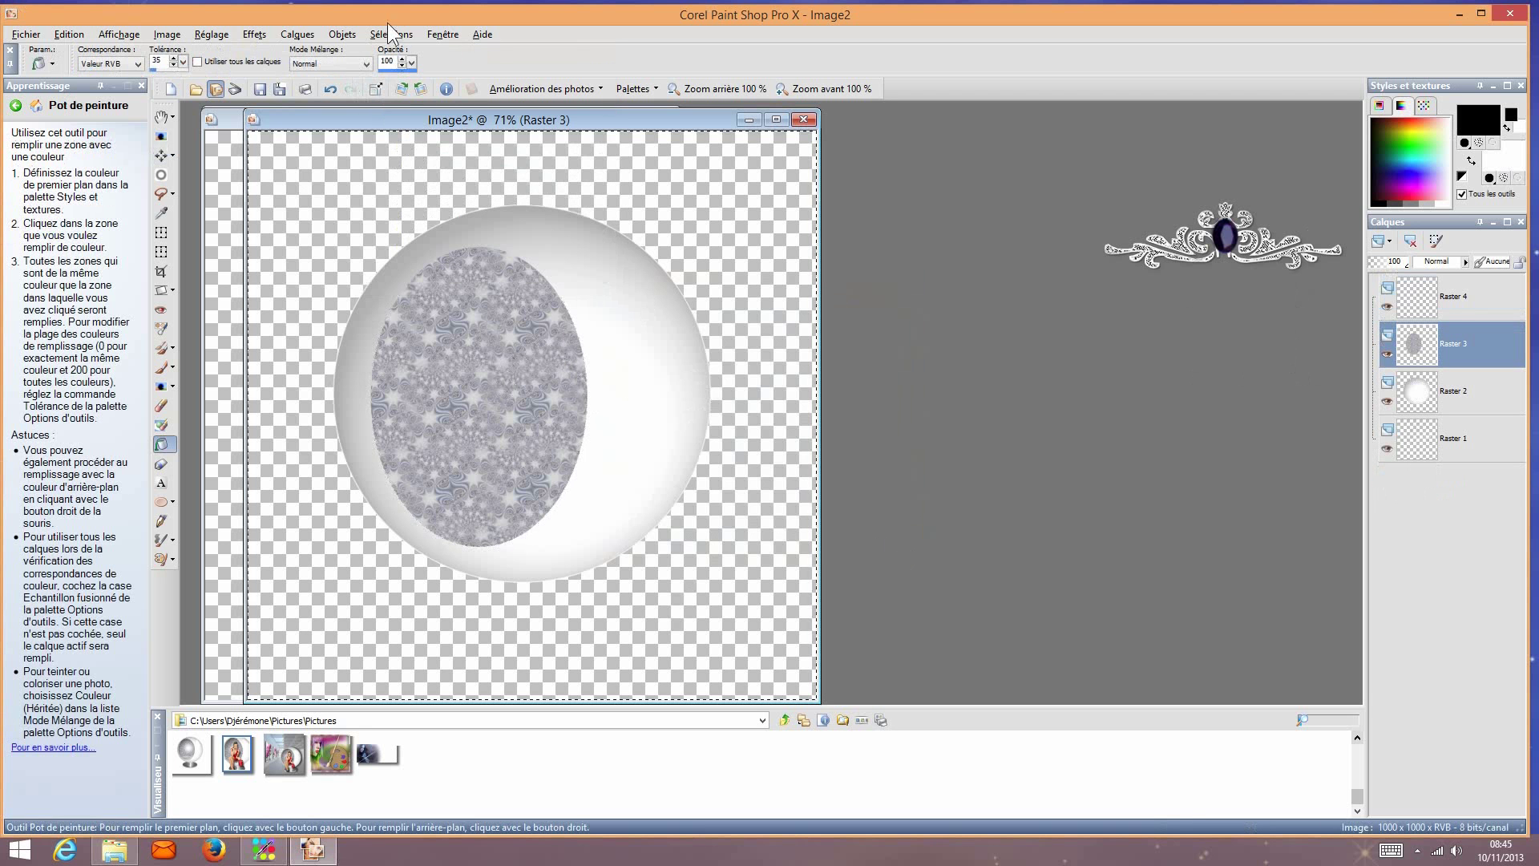
{"action": "left_click", "coordinate": [390, 35]}
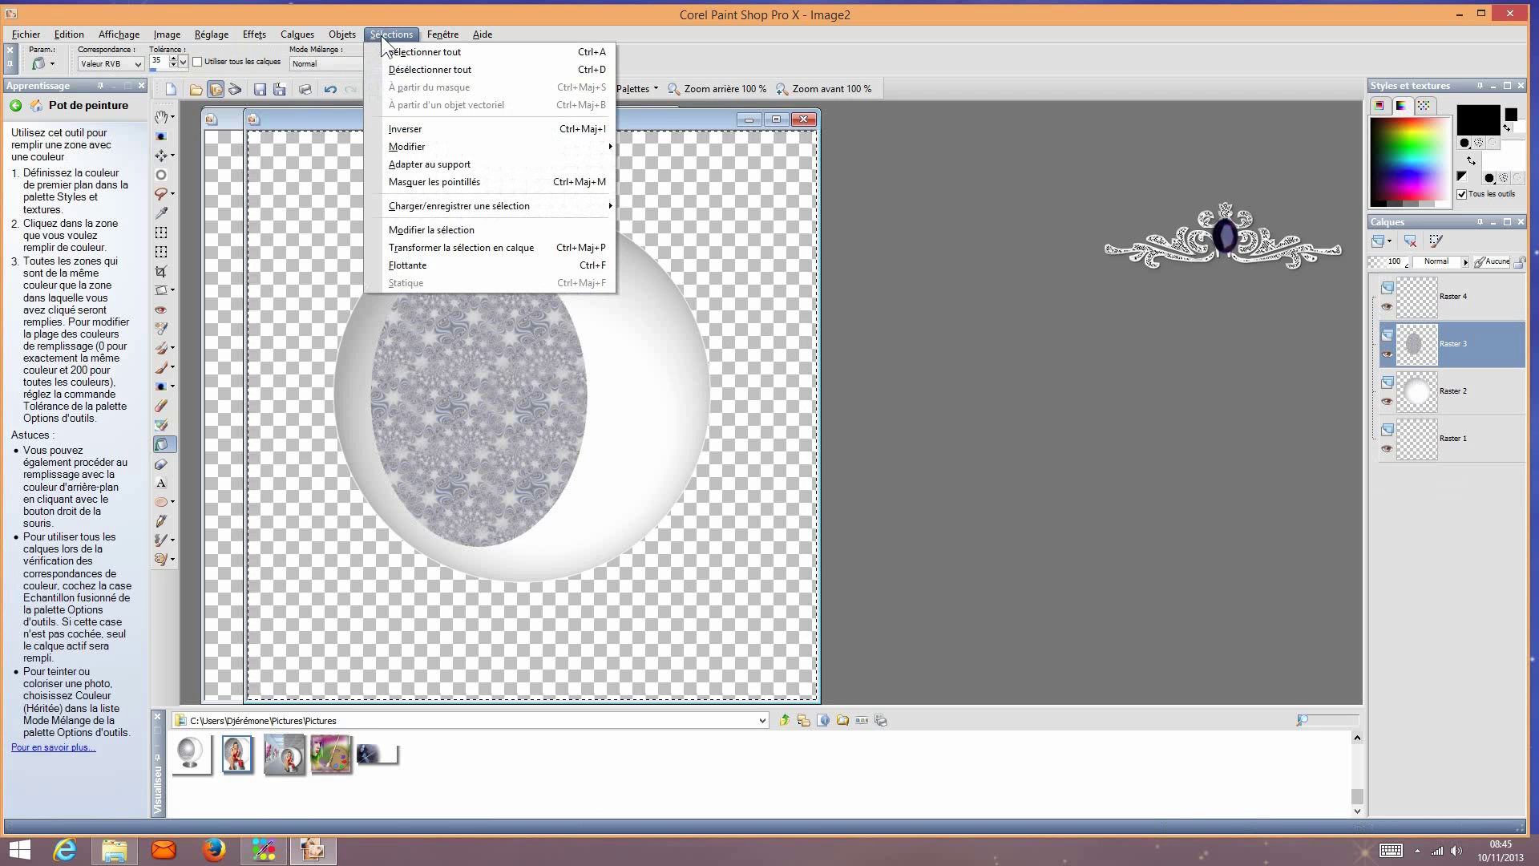
{"action": "left_click", "coordinate": [432, 265]}
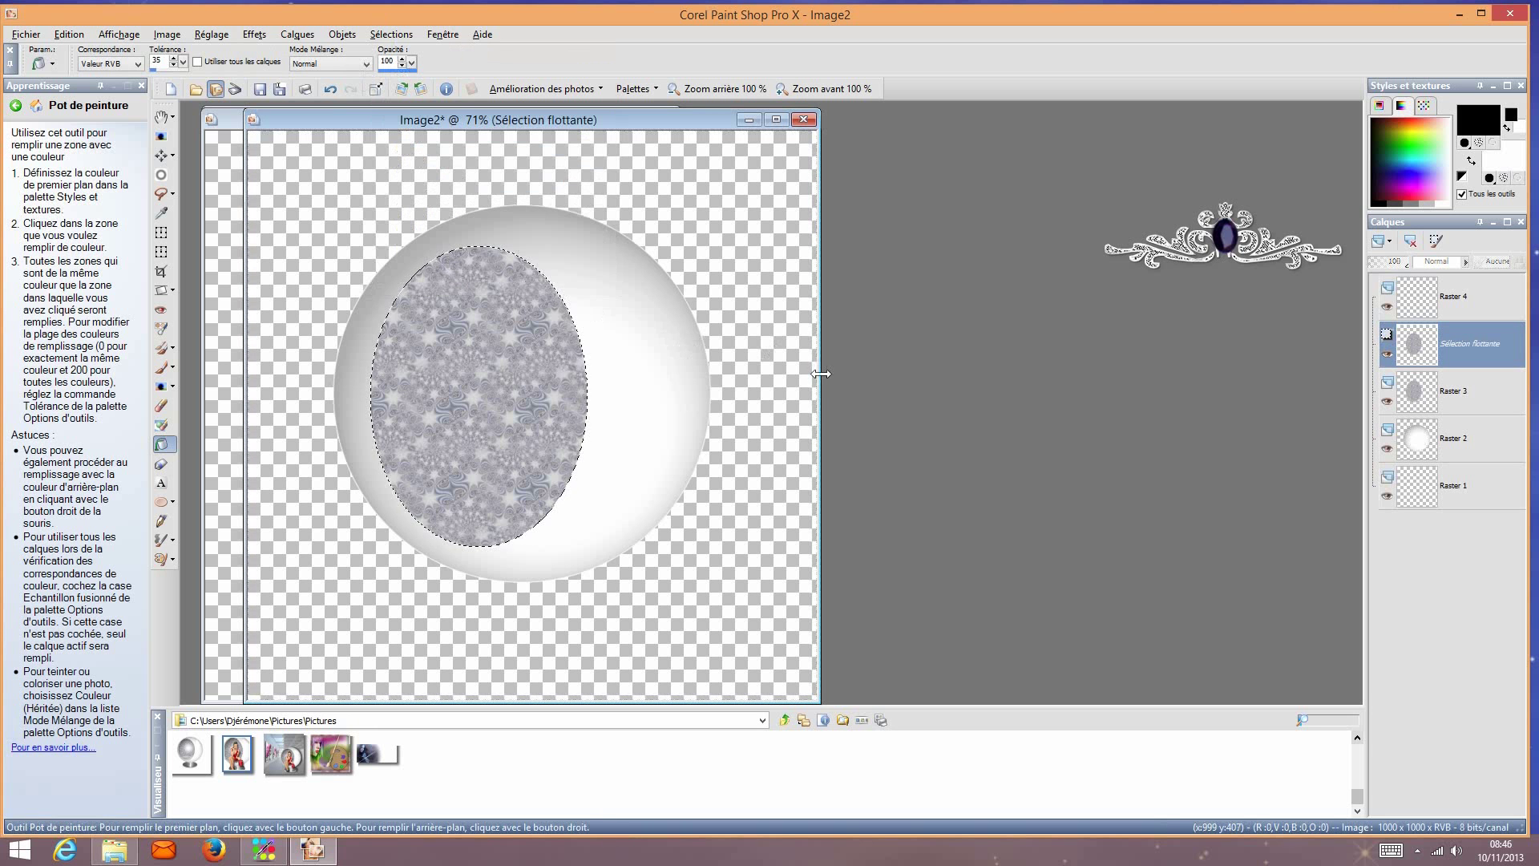
{"action": "left_click", "coordinate": [1512, 309]}
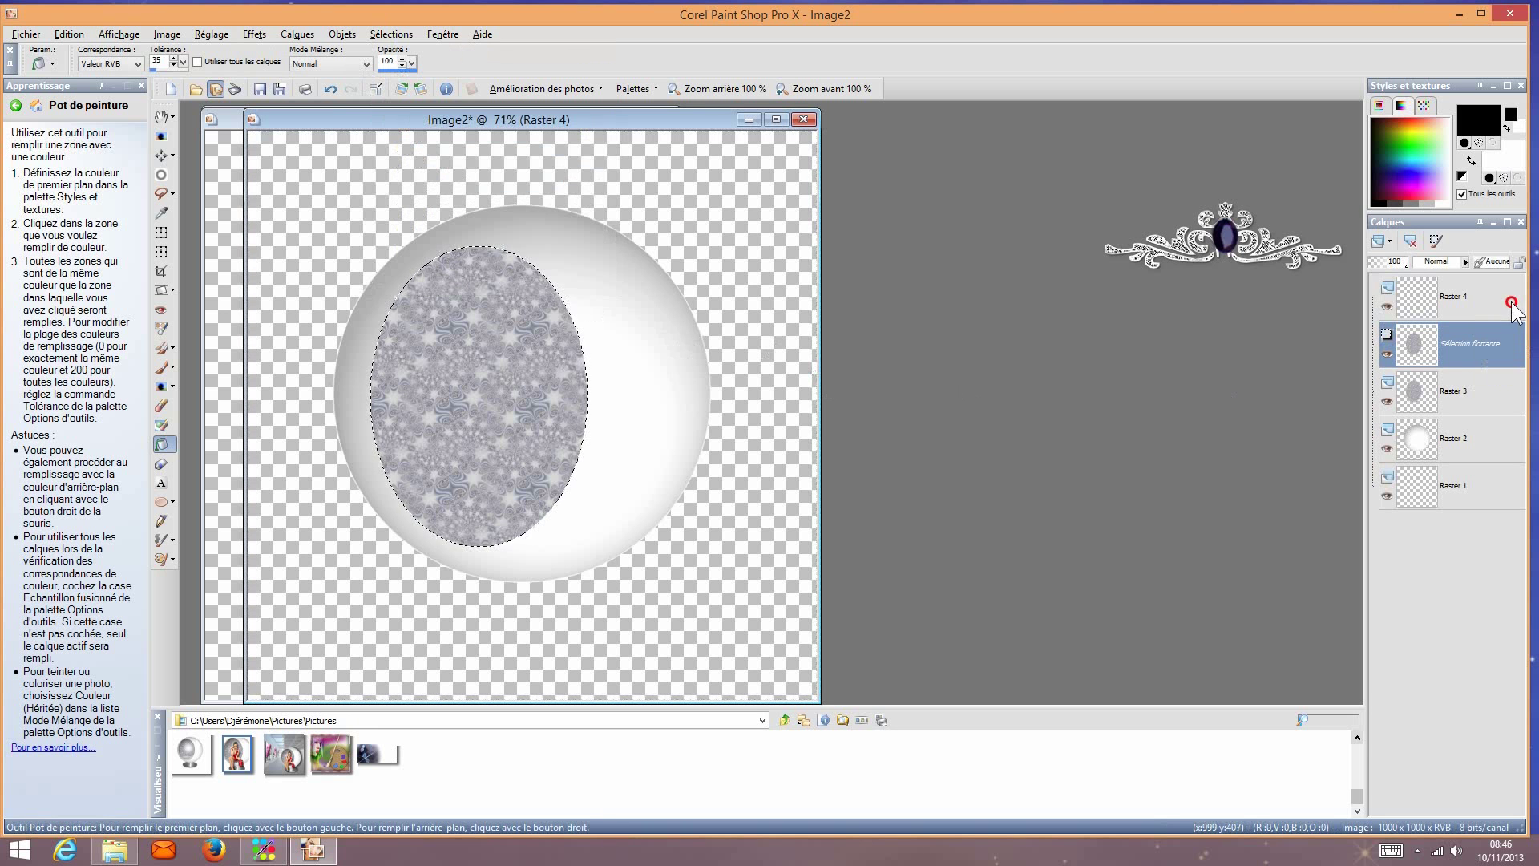
{"action": "left_click", "coordinate": [497, 384]}
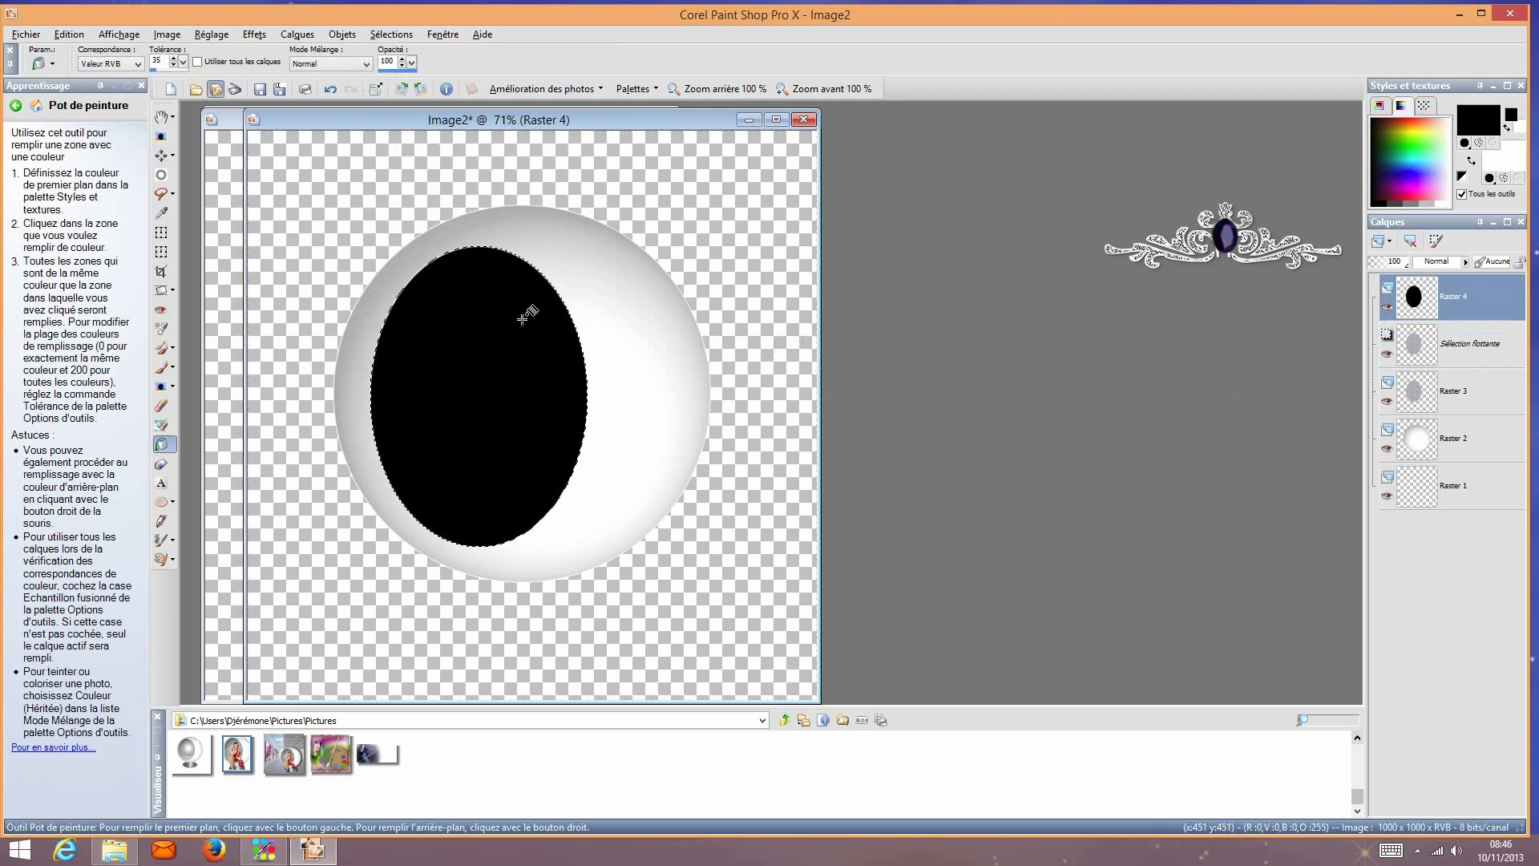
Step: Contract the selection by 4 pixels, delete the black inside it on Raster 4 to leave a thin ring, and remove the selection
{"action": "left_click", "coordinate": [393, 35]}
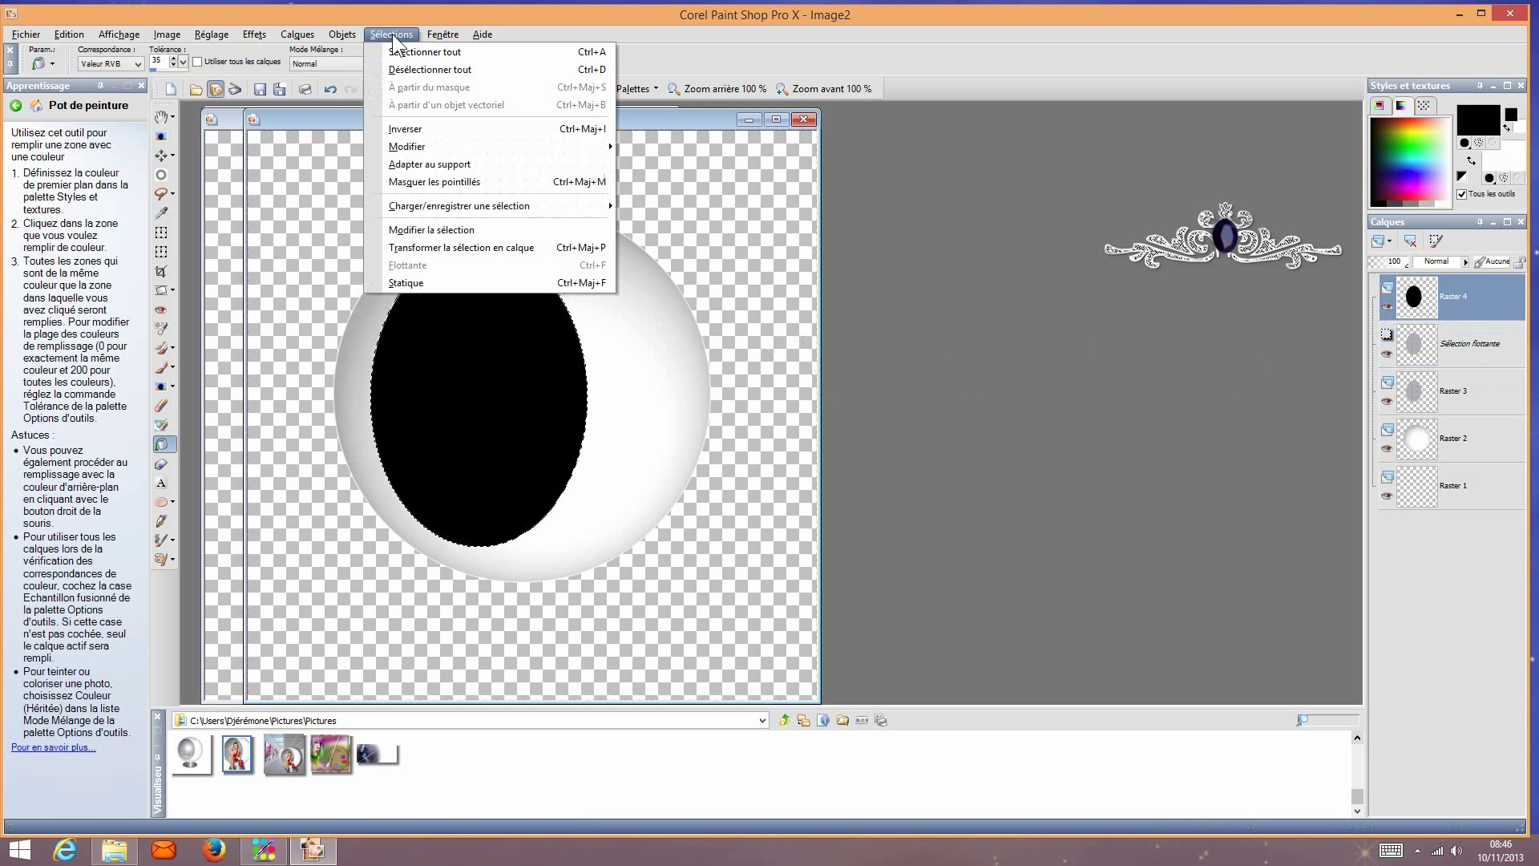
{"action": "mouse_move", "coordinate": [437, 148]}
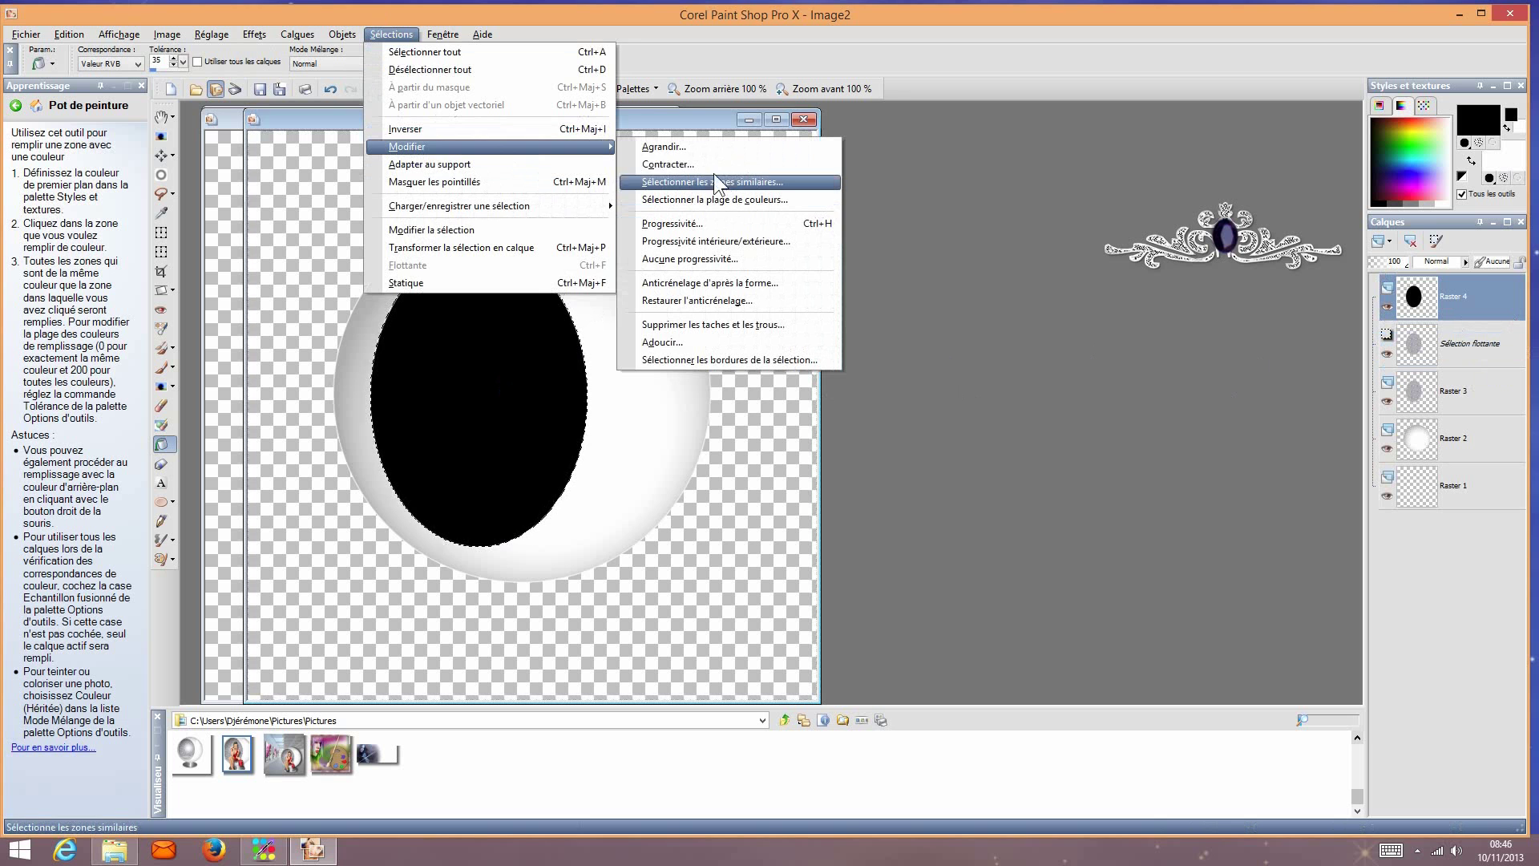
{"action": "left_click", "coordinate": [715, 148]}
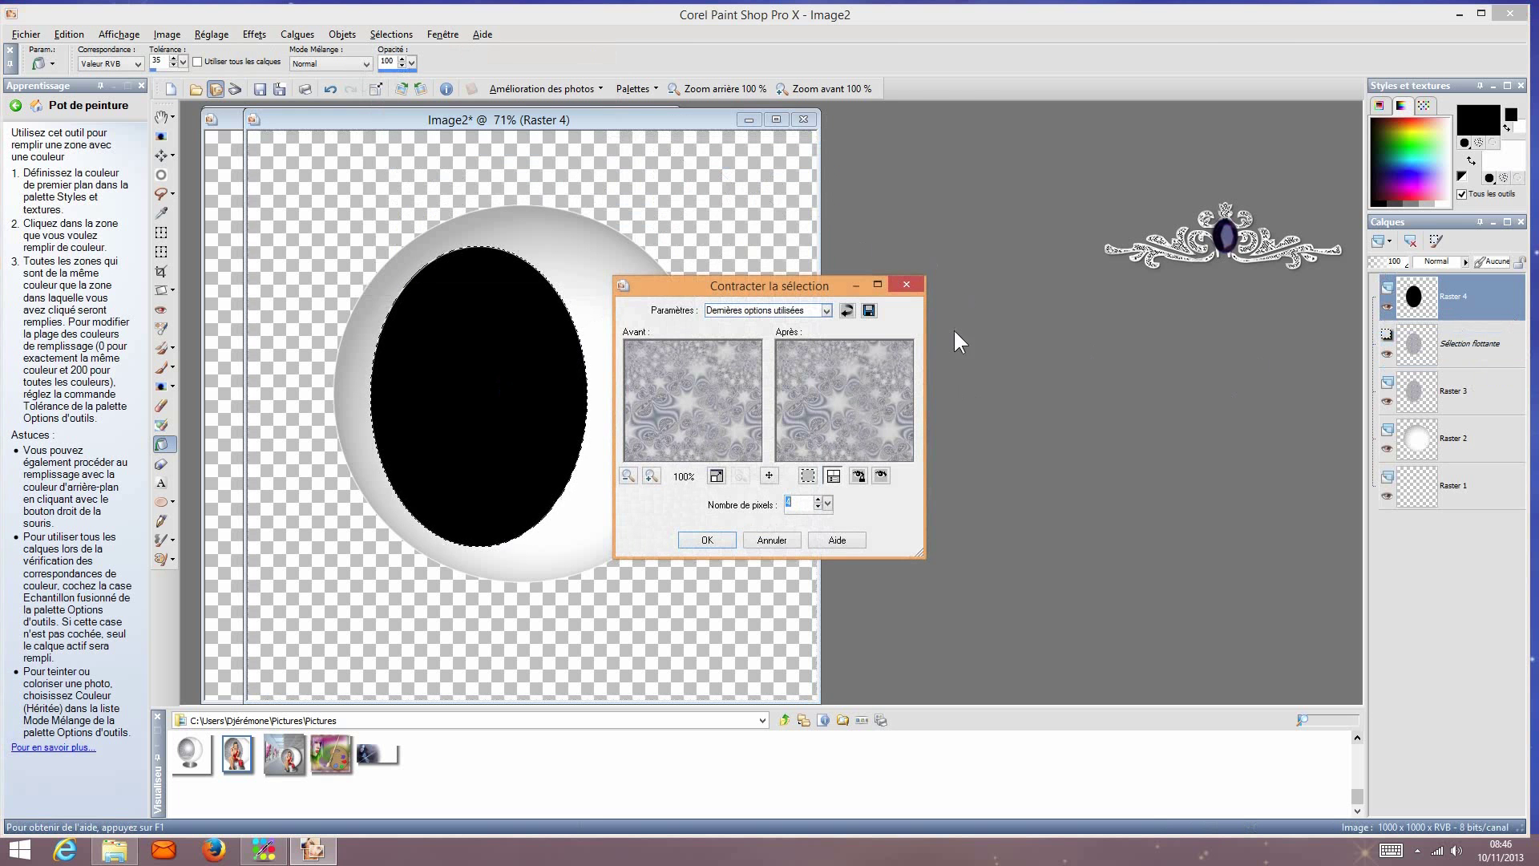
{"action": "left_click", "coordinate": [733, 538]}
{"action": "left_click", "coordinate": [1501, 313]}
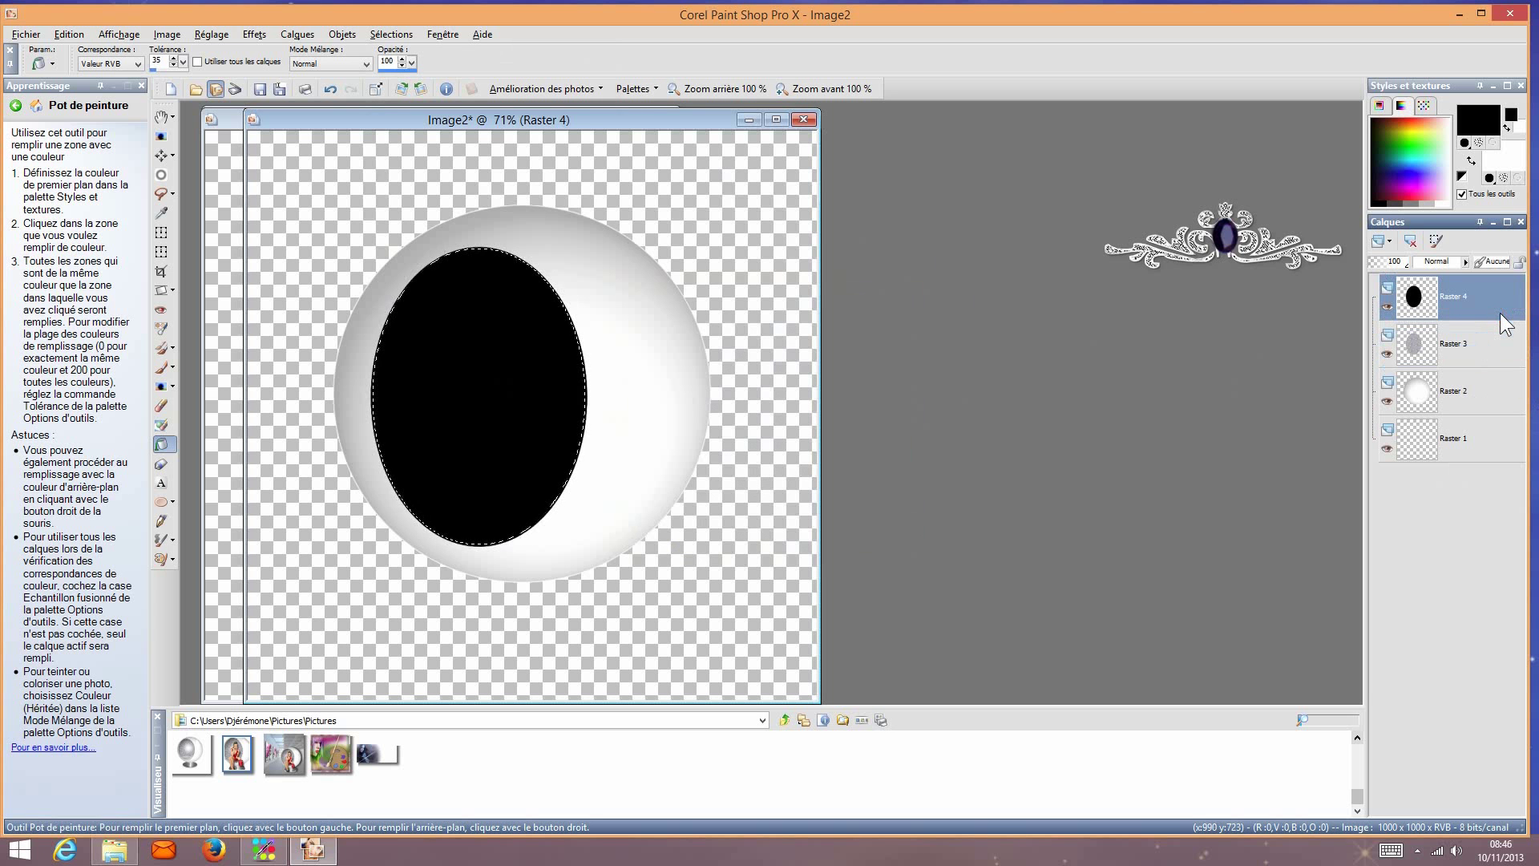
{"action": "key", "text": "Delete"}
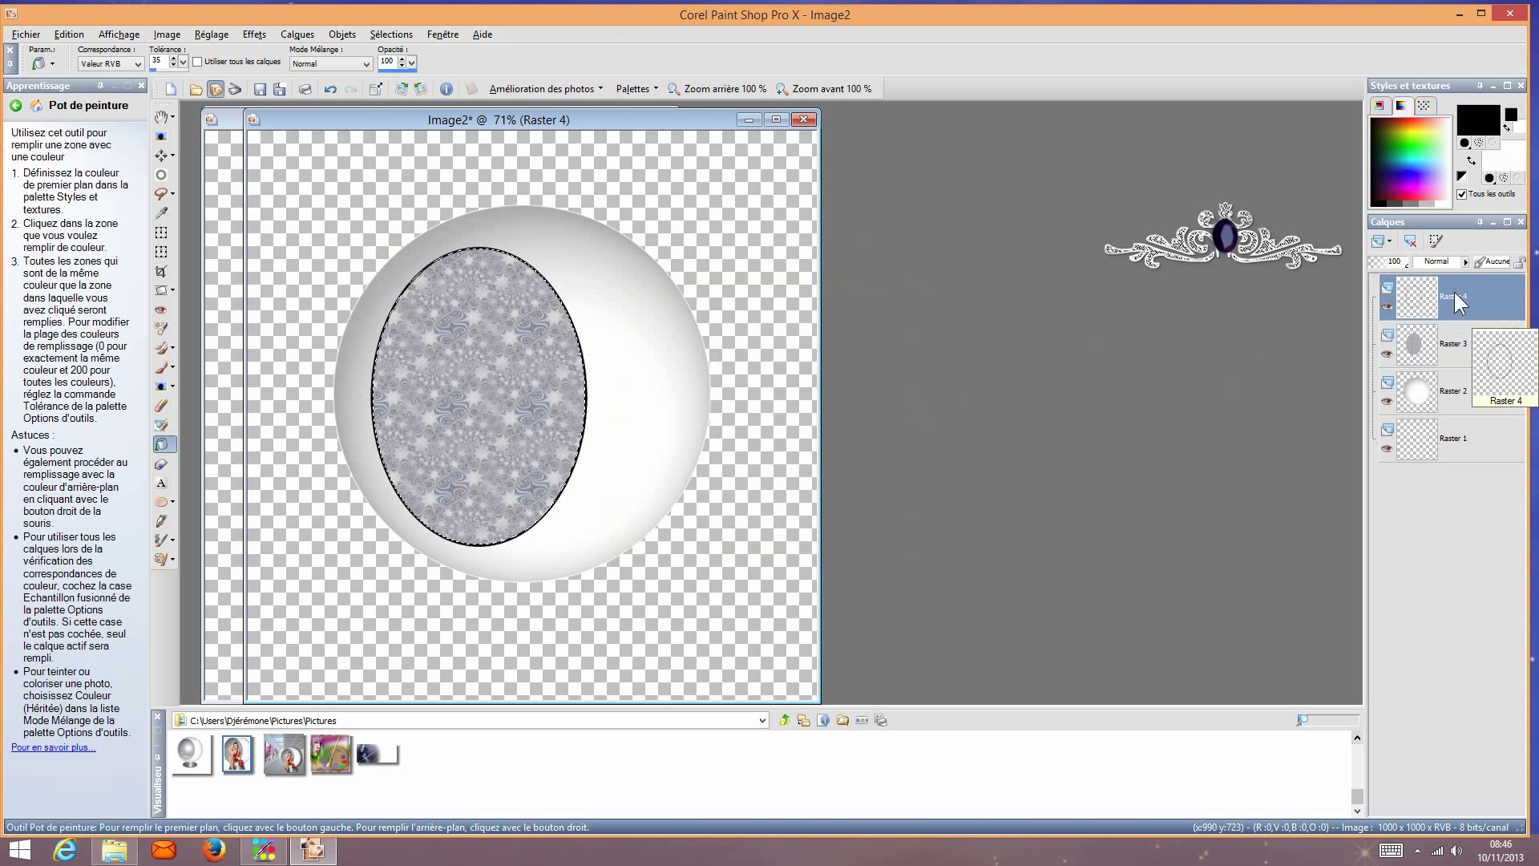
{"action": "left_click", "coordinate": [410, 35]}
{"action": "left_click", "coordinate": [416, 72]}
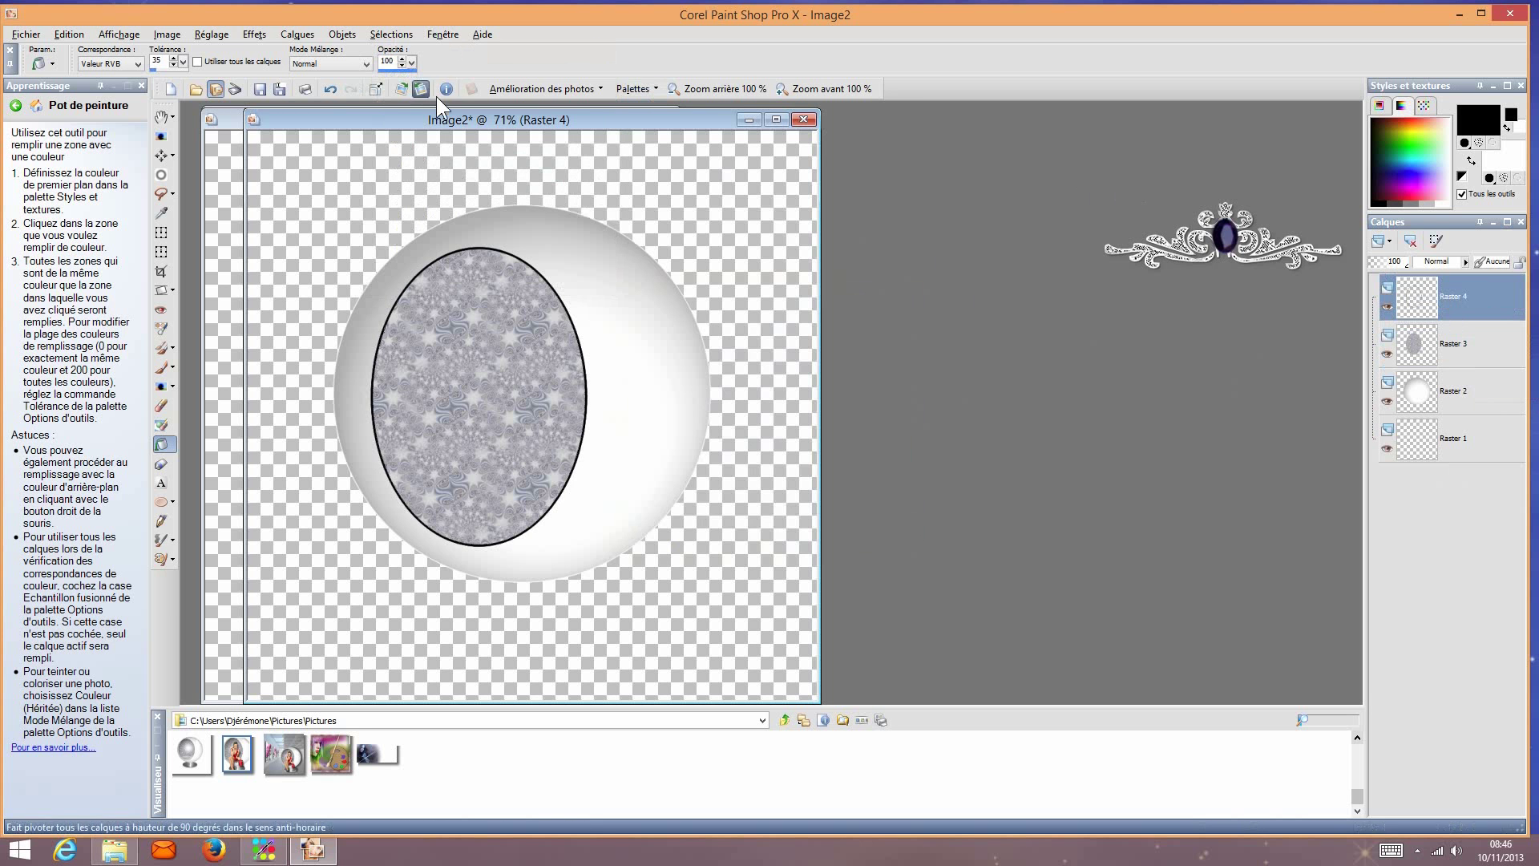
Step: Select the thin black ring around the patterned ellipse with the Magic Wand
{"action": "left_click", "coordinate": [839, 90]}
{"action": "left_click", "coordinate": [838, 90]}
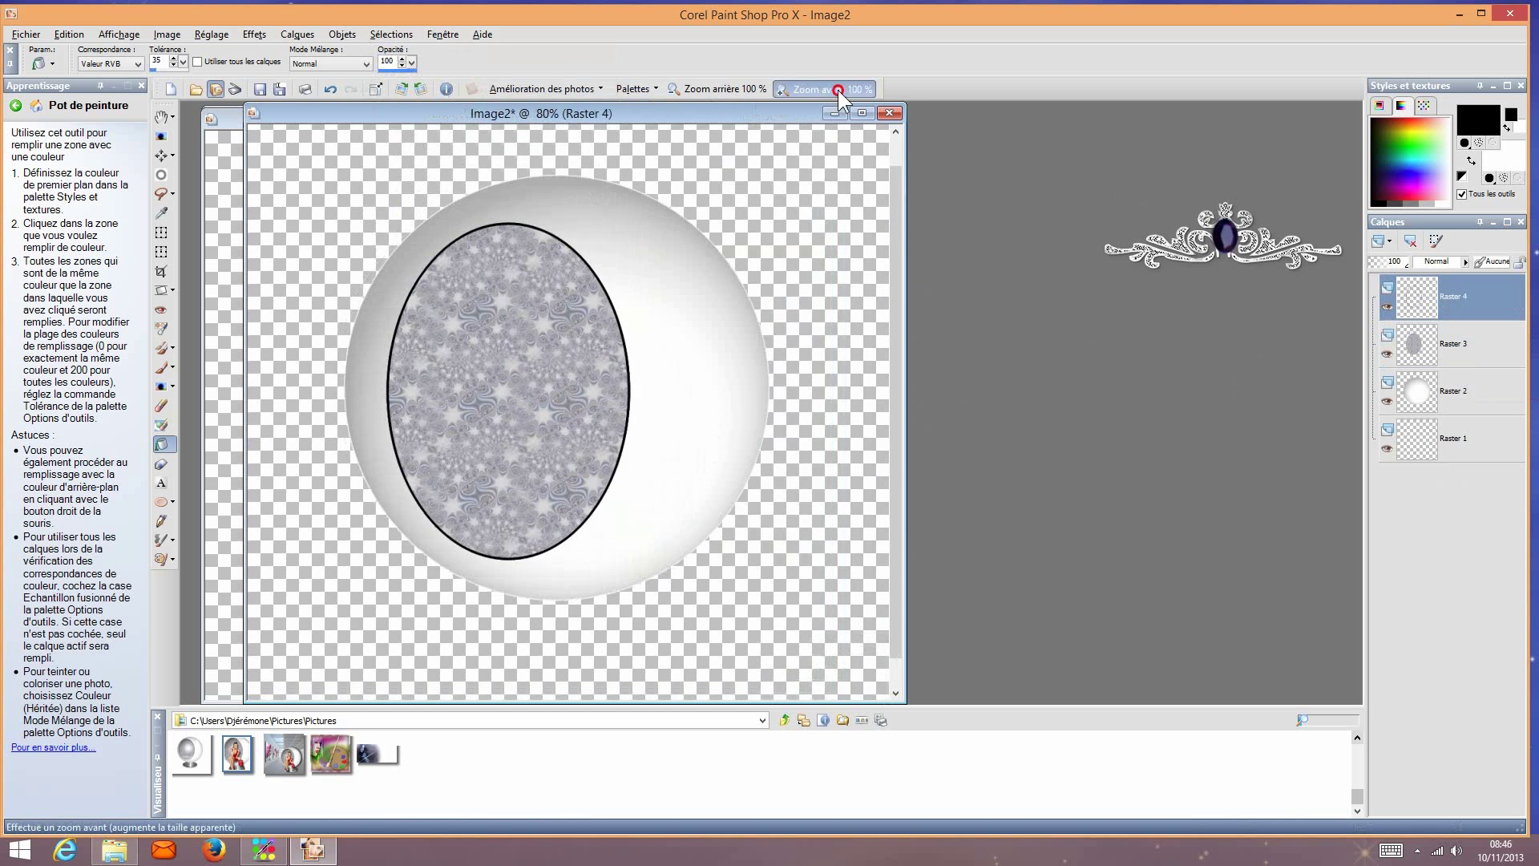
{"action": "left_click", "coordinate": [838, 89]}
{"action": "left_click", "coordinate": [838, 90]}
{"action": "left_click", "coordinate": [838, 89]}
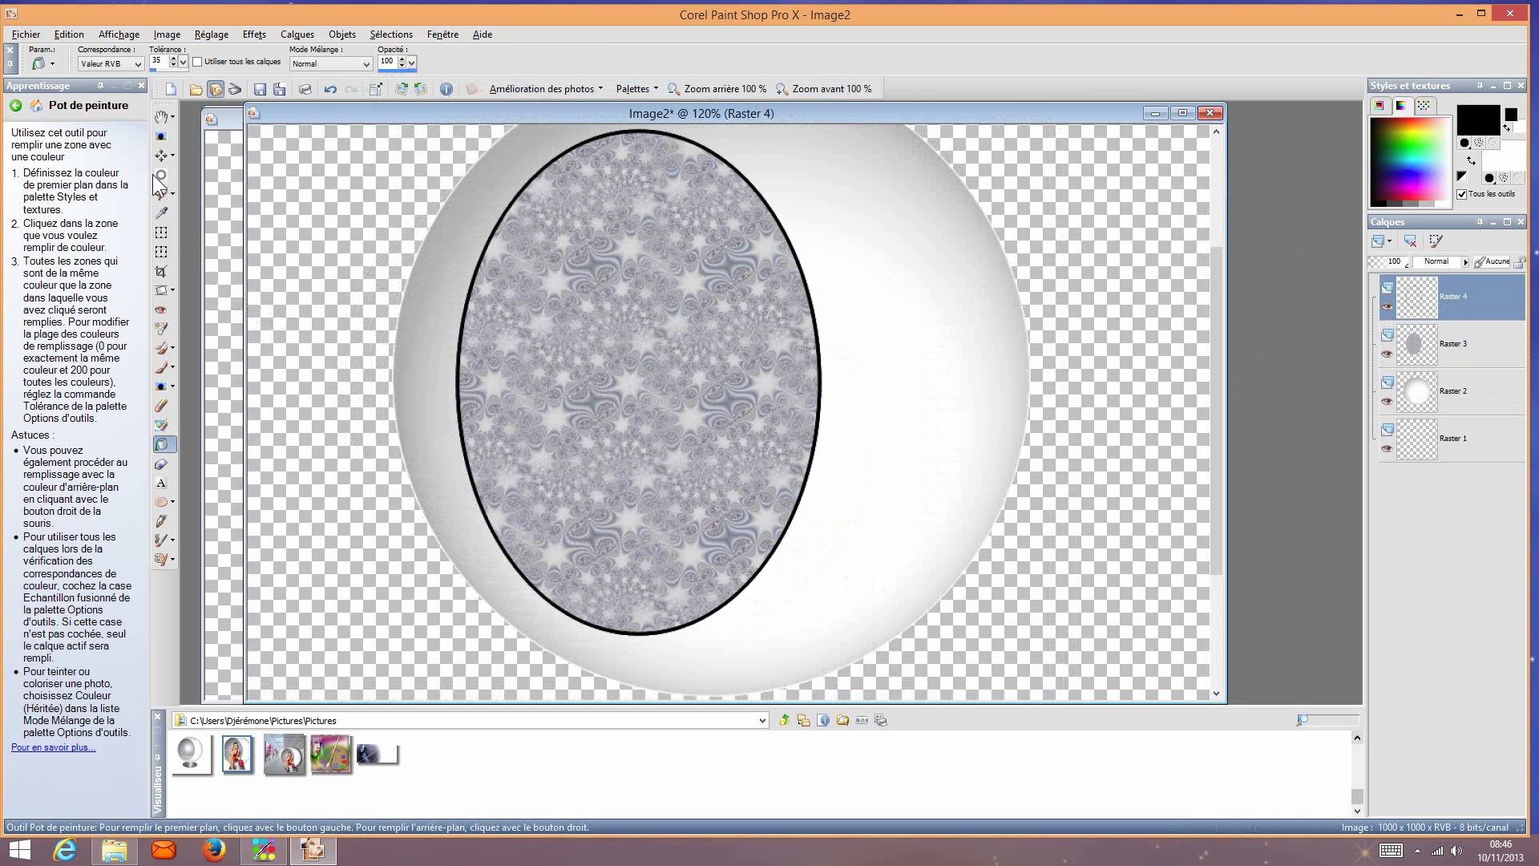
{"action": "left_click", "coordinate": [173, 196]}
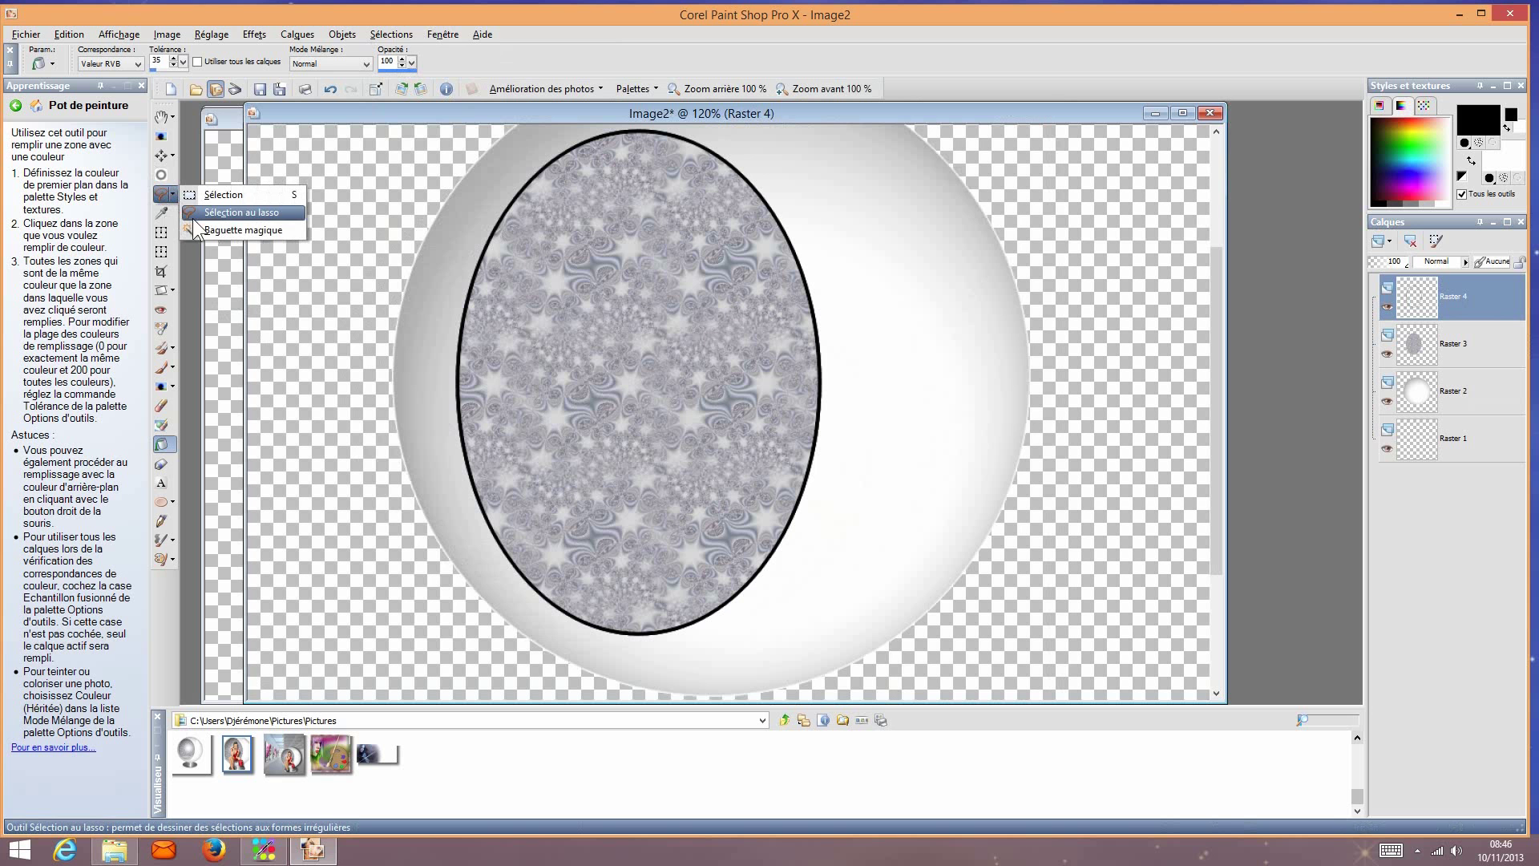
{"action": "left_click", "coordinate": [223, 230]}
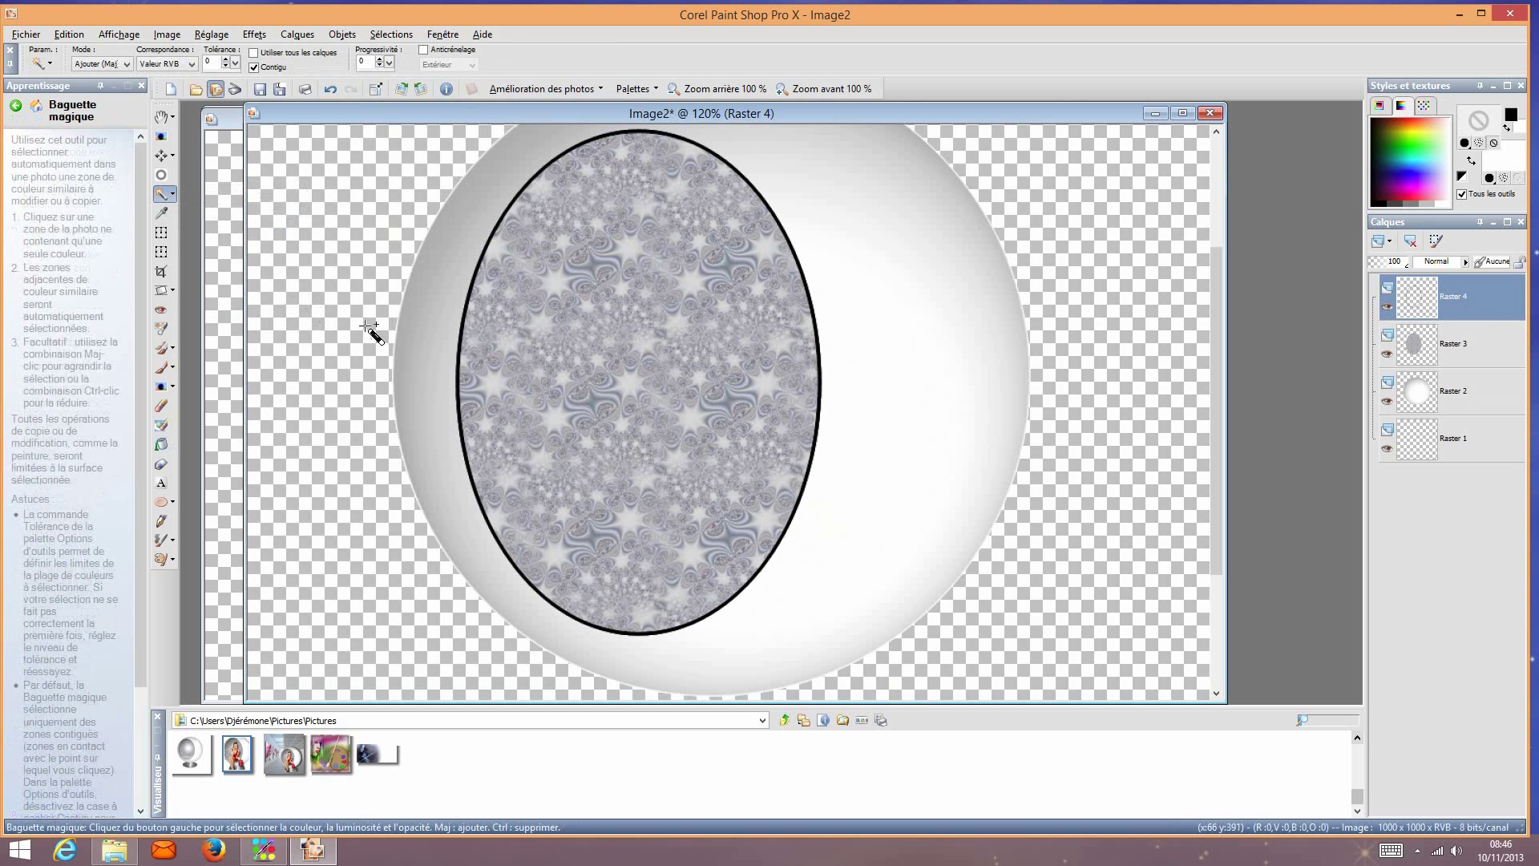
{"action": "left_click", "coordinate": [466, 308]}
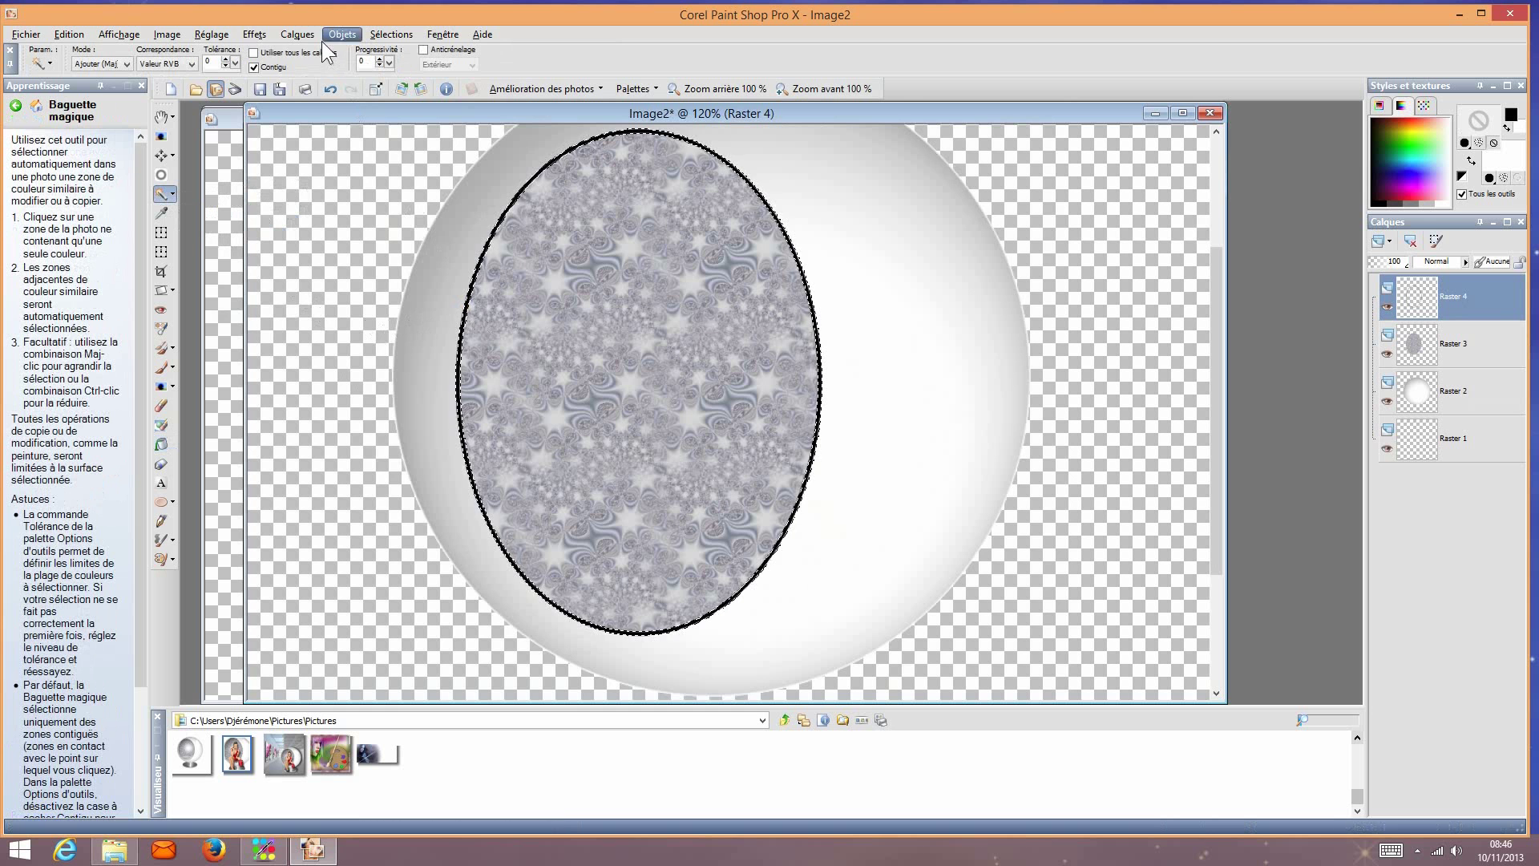
Step: Apply the Alien Skin Eye Candy 5 Impact Chrome effect to the ring and remove the selection
{"action": "left_click", "coordinate": [251, 33]}
{"action": "mouse_move", "coordinate": [363, 298]}
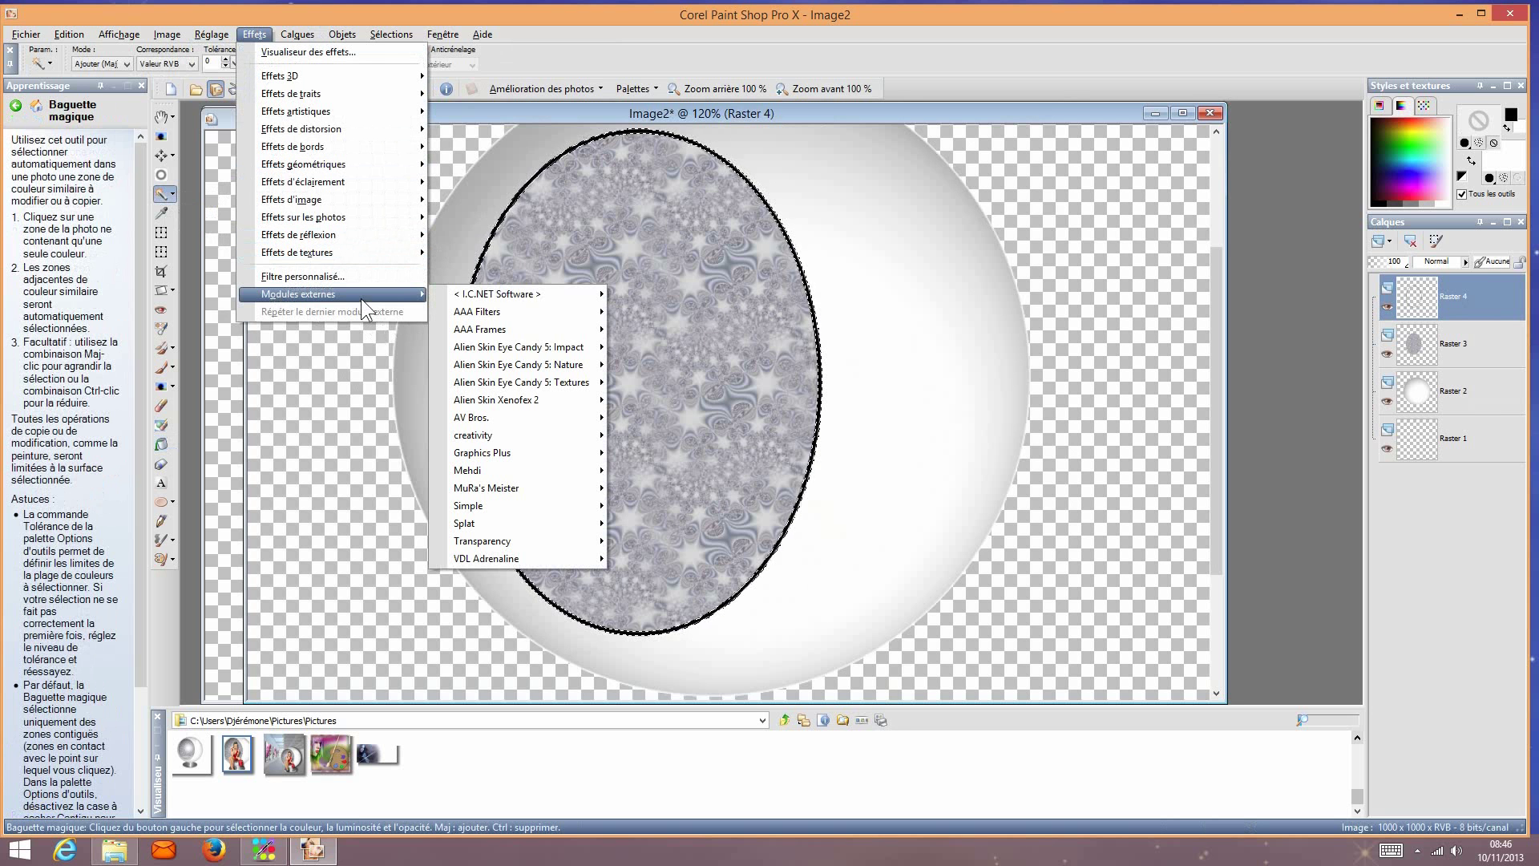
{"action": "mouse_move", "coordinate": [513, 346]}
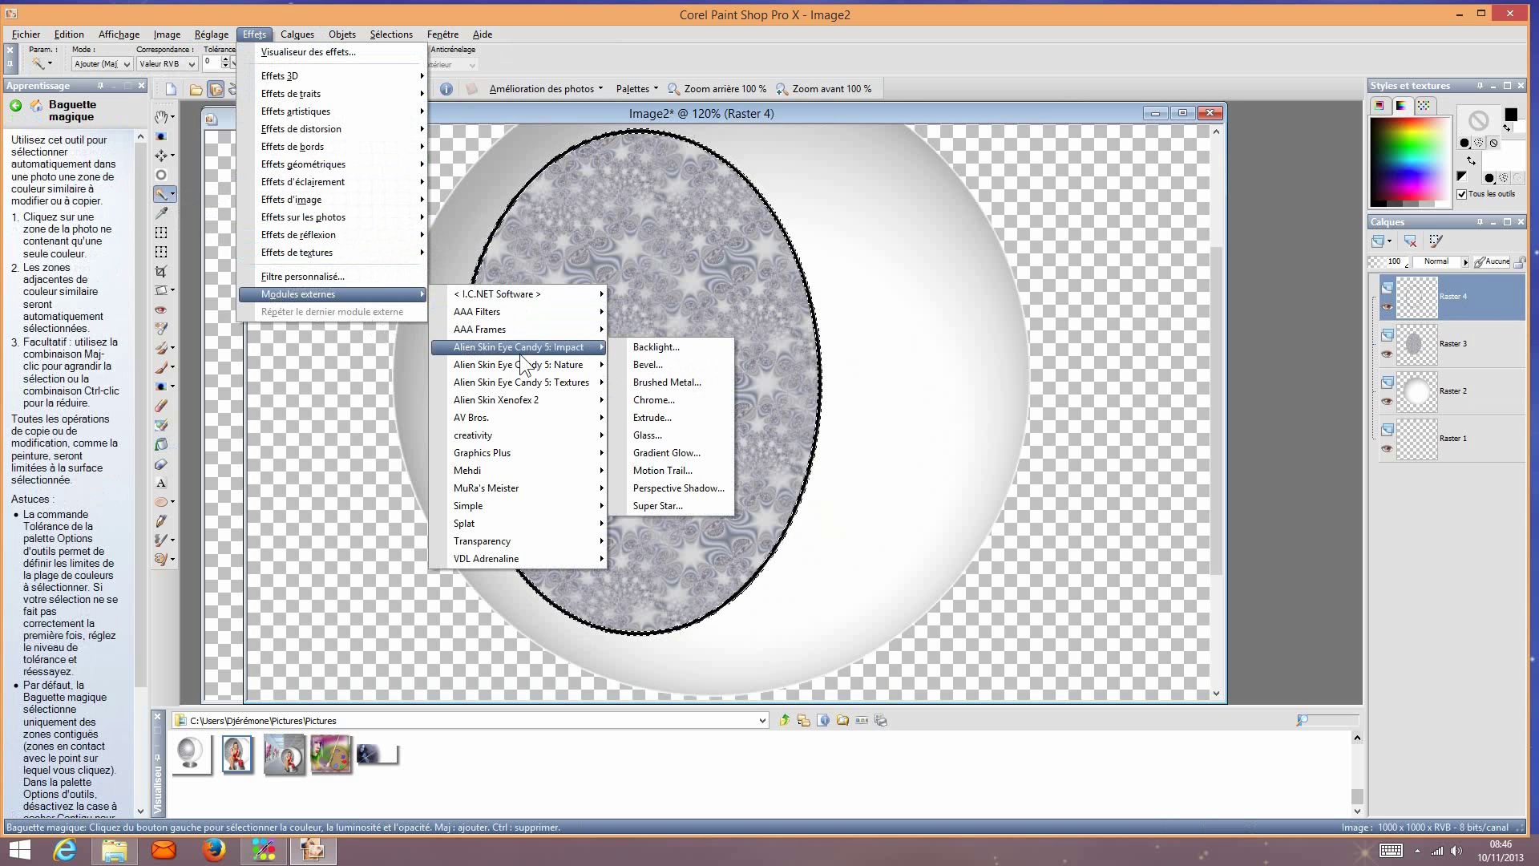
{"action": "left_click", "coordinate": [684, 400]}
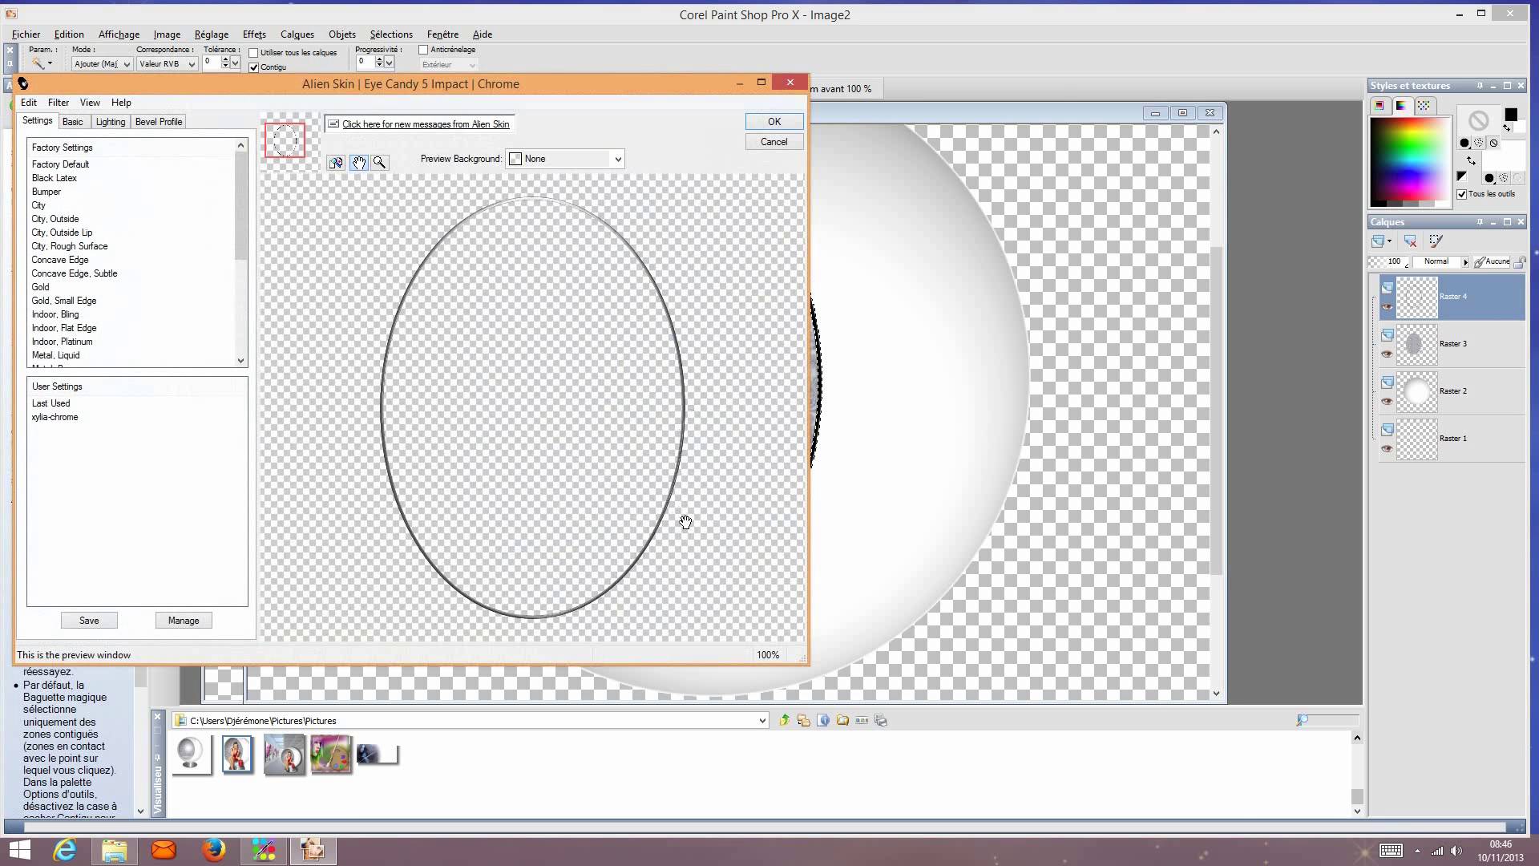
{"action": "left_click", "coordinate": [772, 128]}
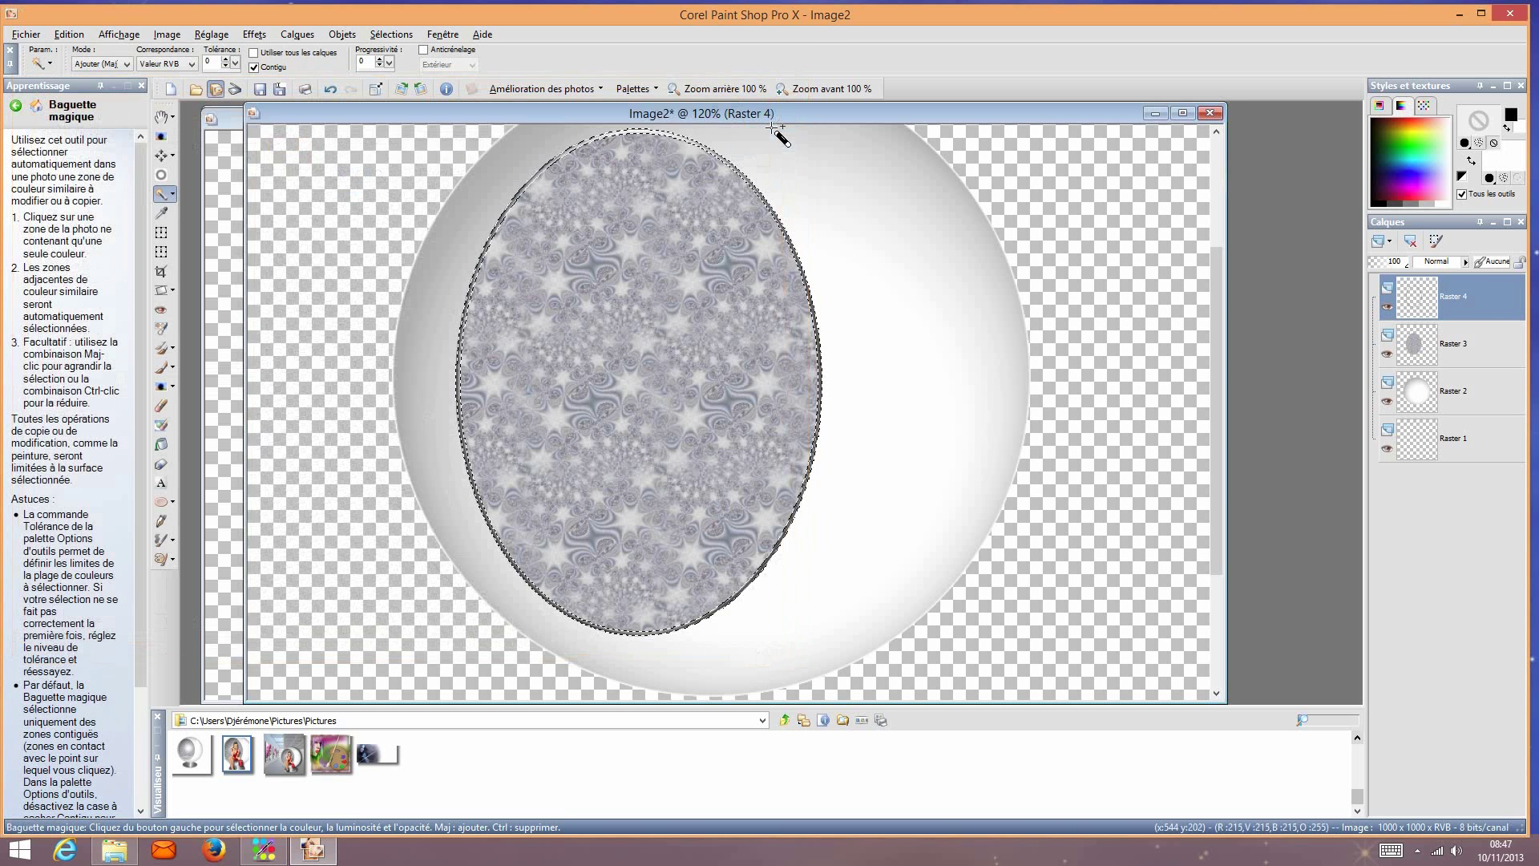
{"action": "left_click", "coordinate": [391, 34]}
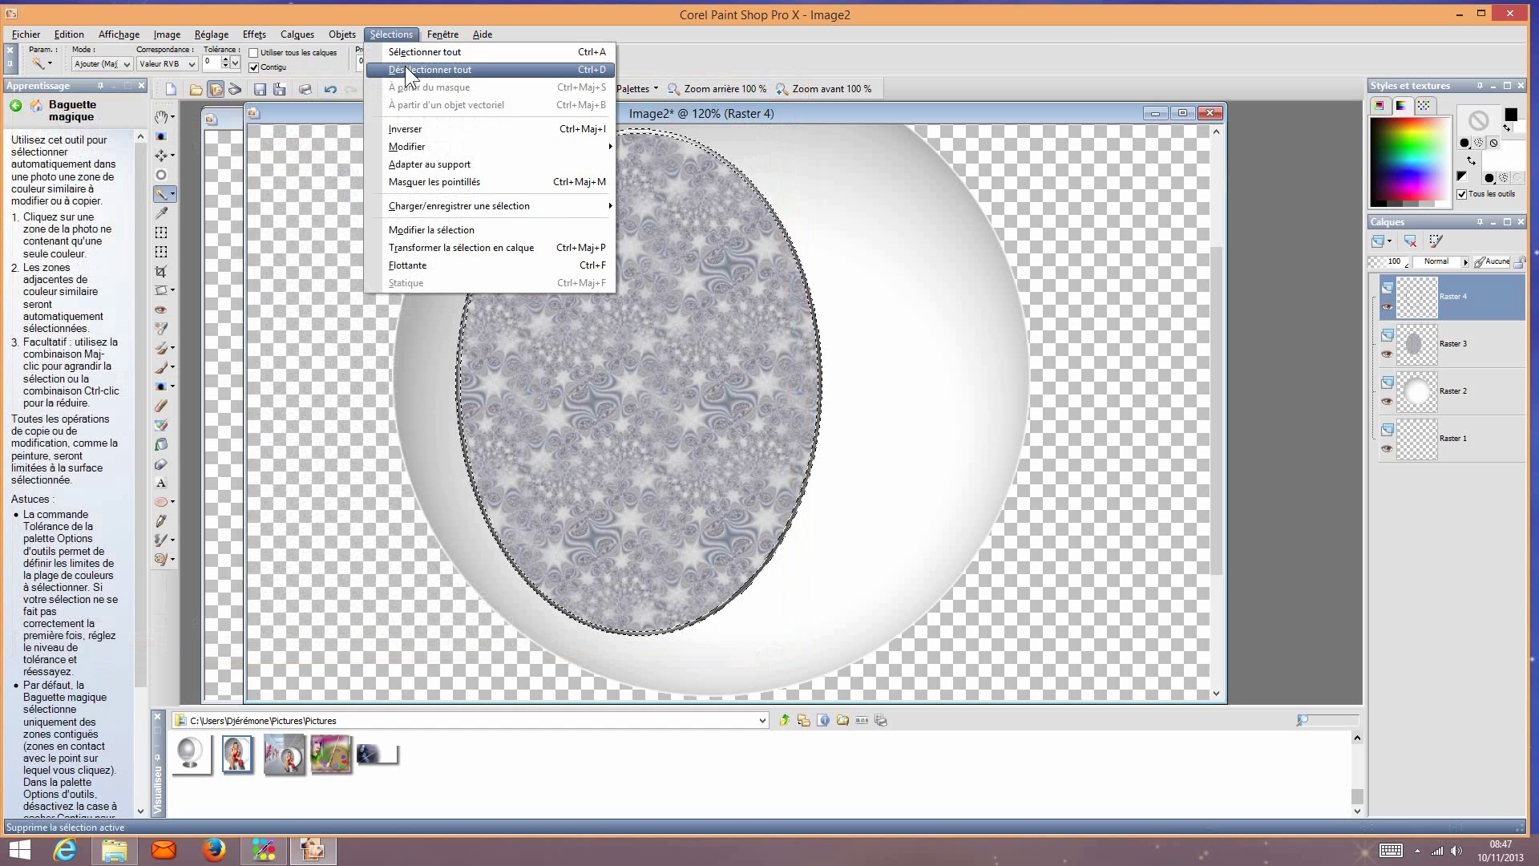
{"action": "left_click", "coordinate": [409, 70]}
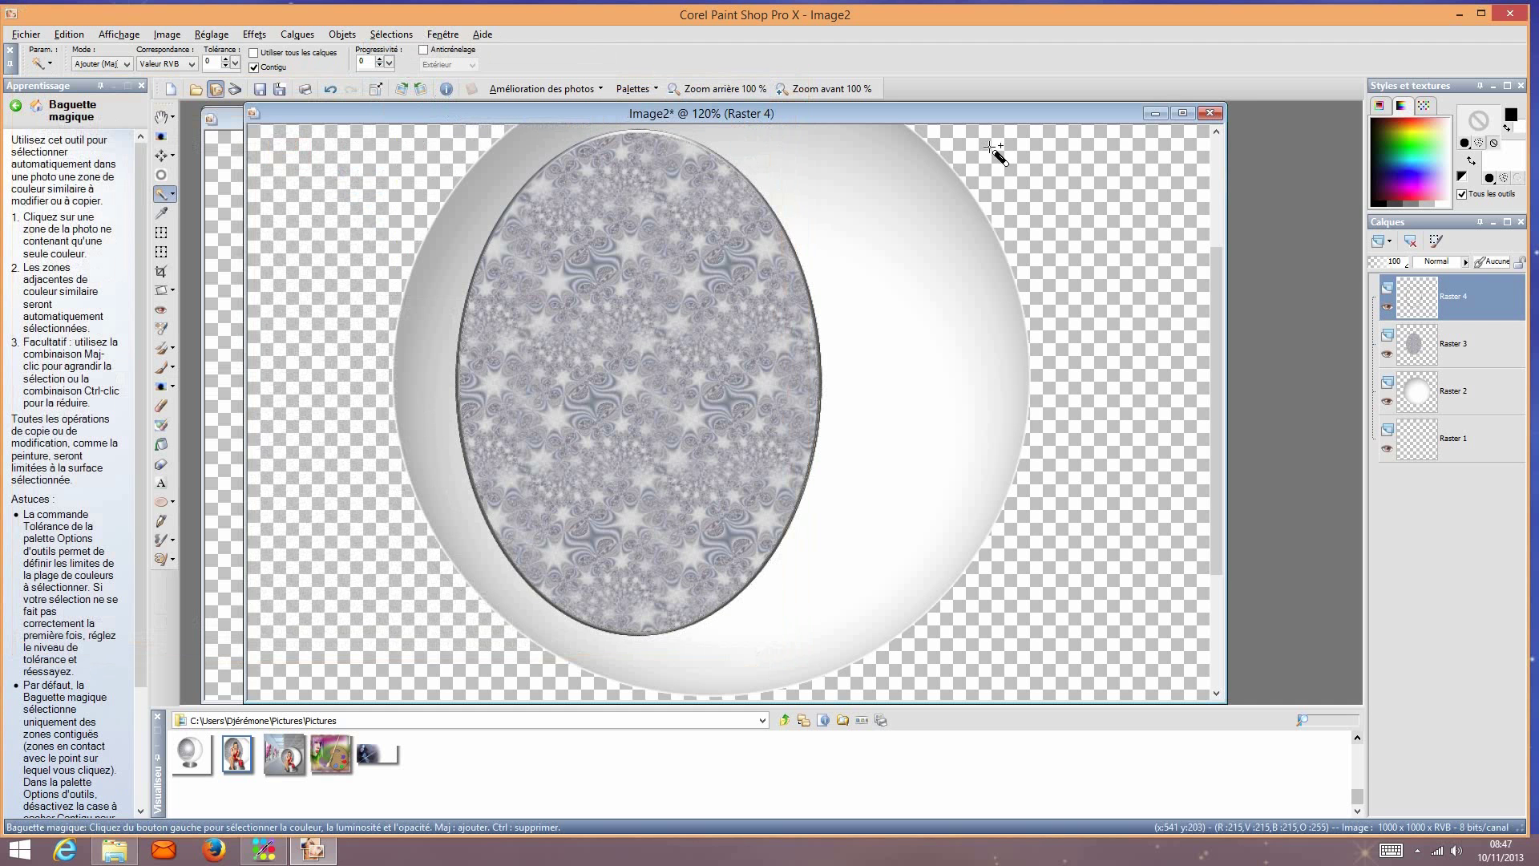
Step: Soften the chrome ring on Raster 4 with a Gaussian blur of radius 3
{"action": "mouse_move", "coordinate": [1482, 311]}
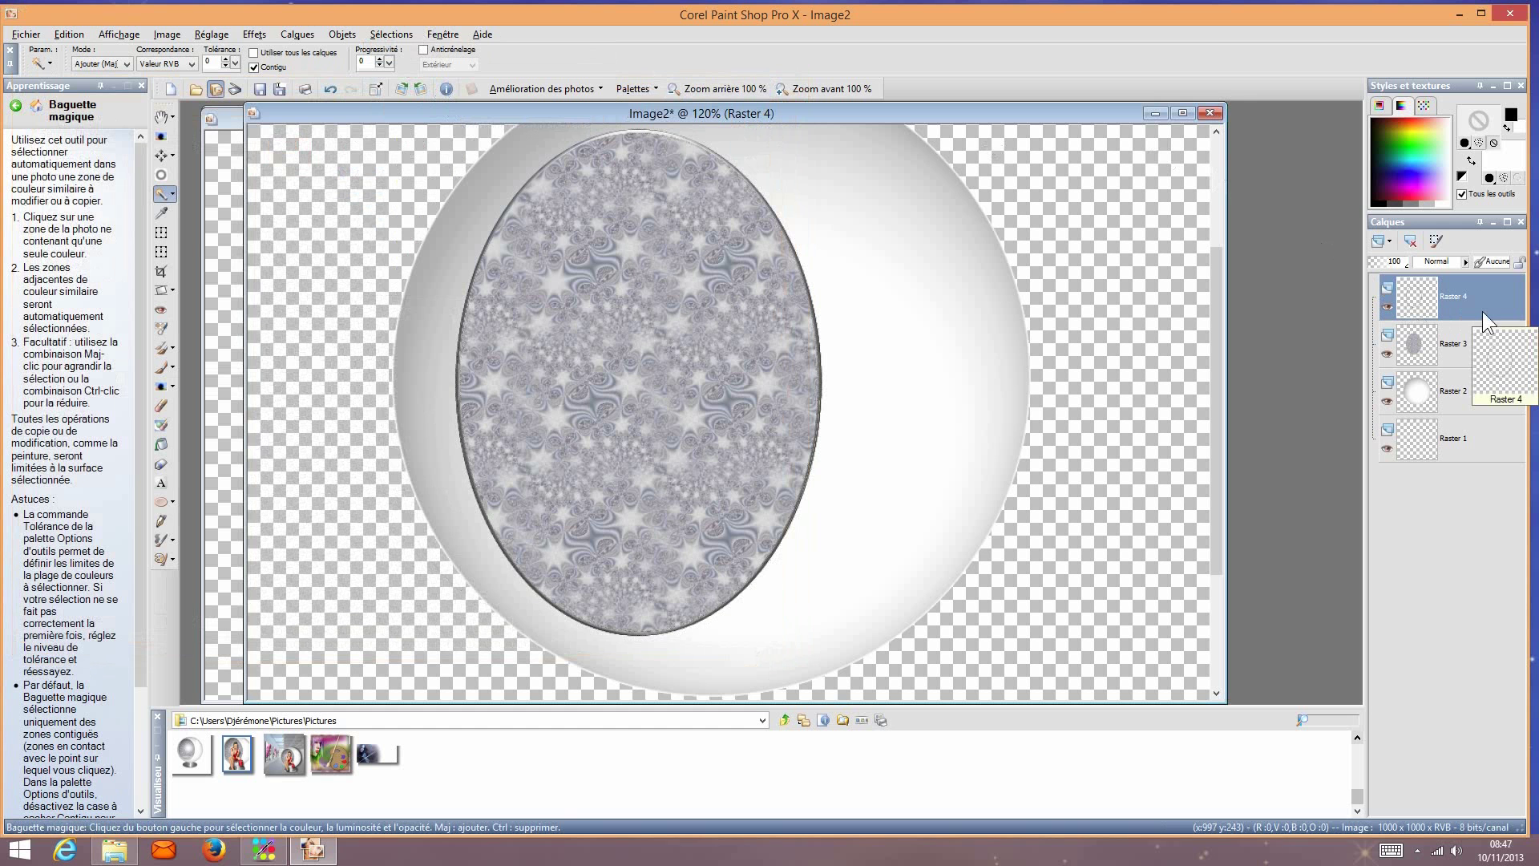
{"action": "left_click", "coordinate": [222, 36]}
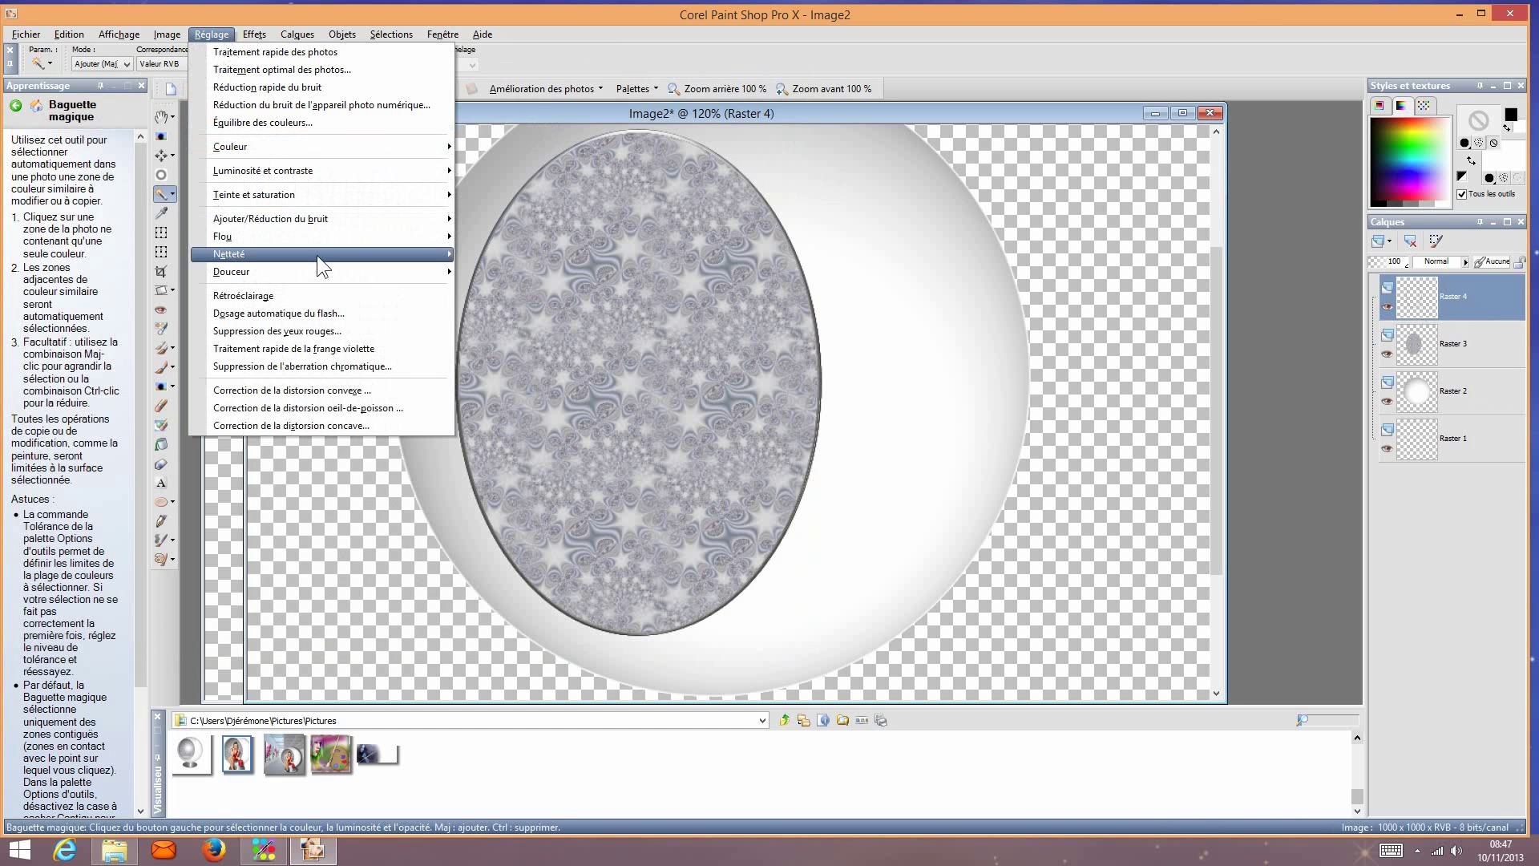
{"action": "mouse_move", "coordinate": [321, 272]}
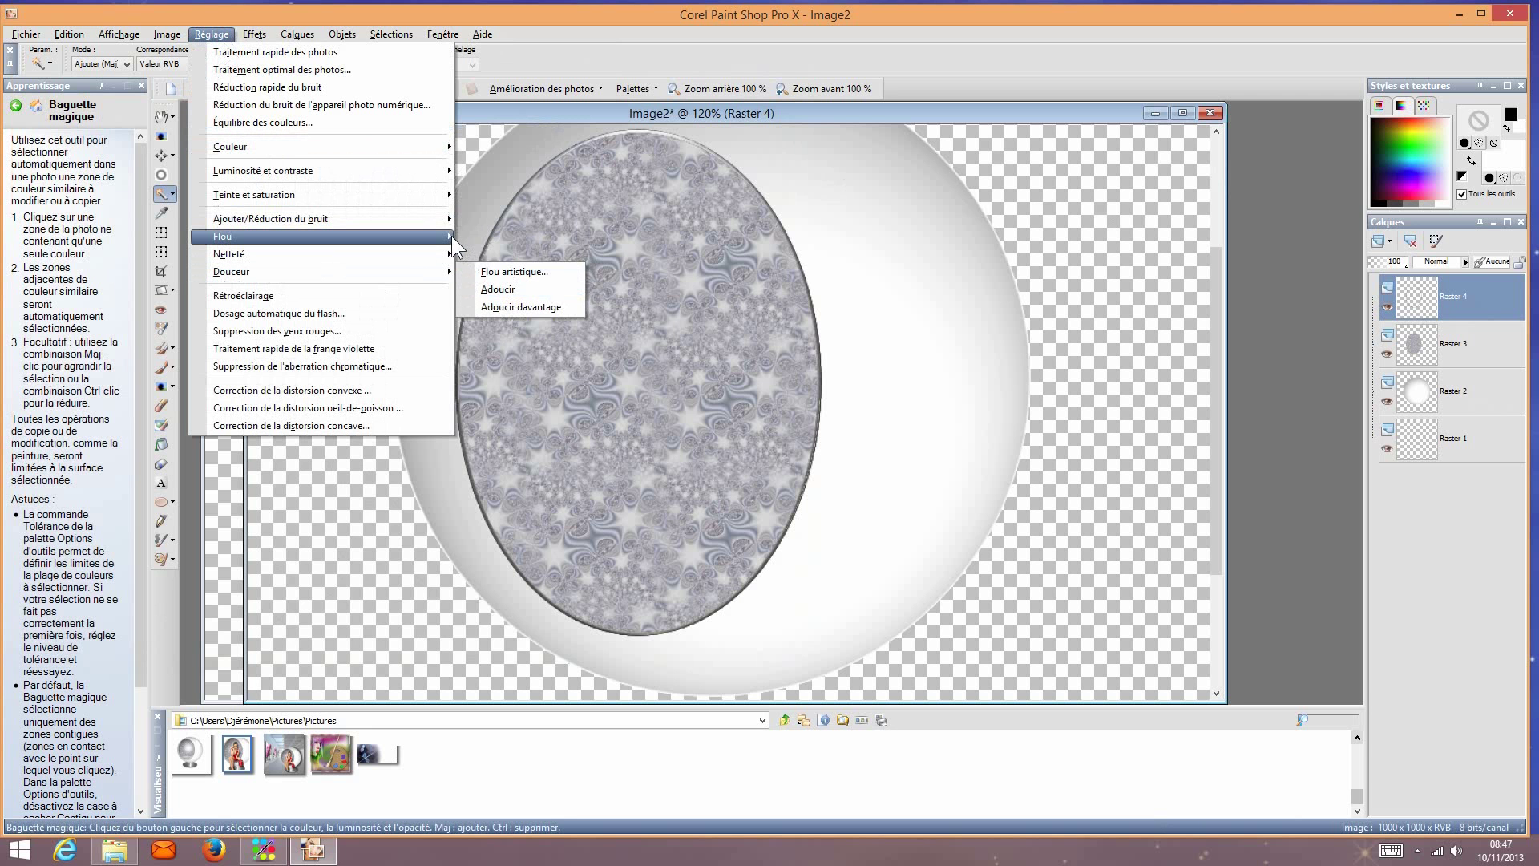
{"action": "mouse_move", "coordinate": [452, 238]}
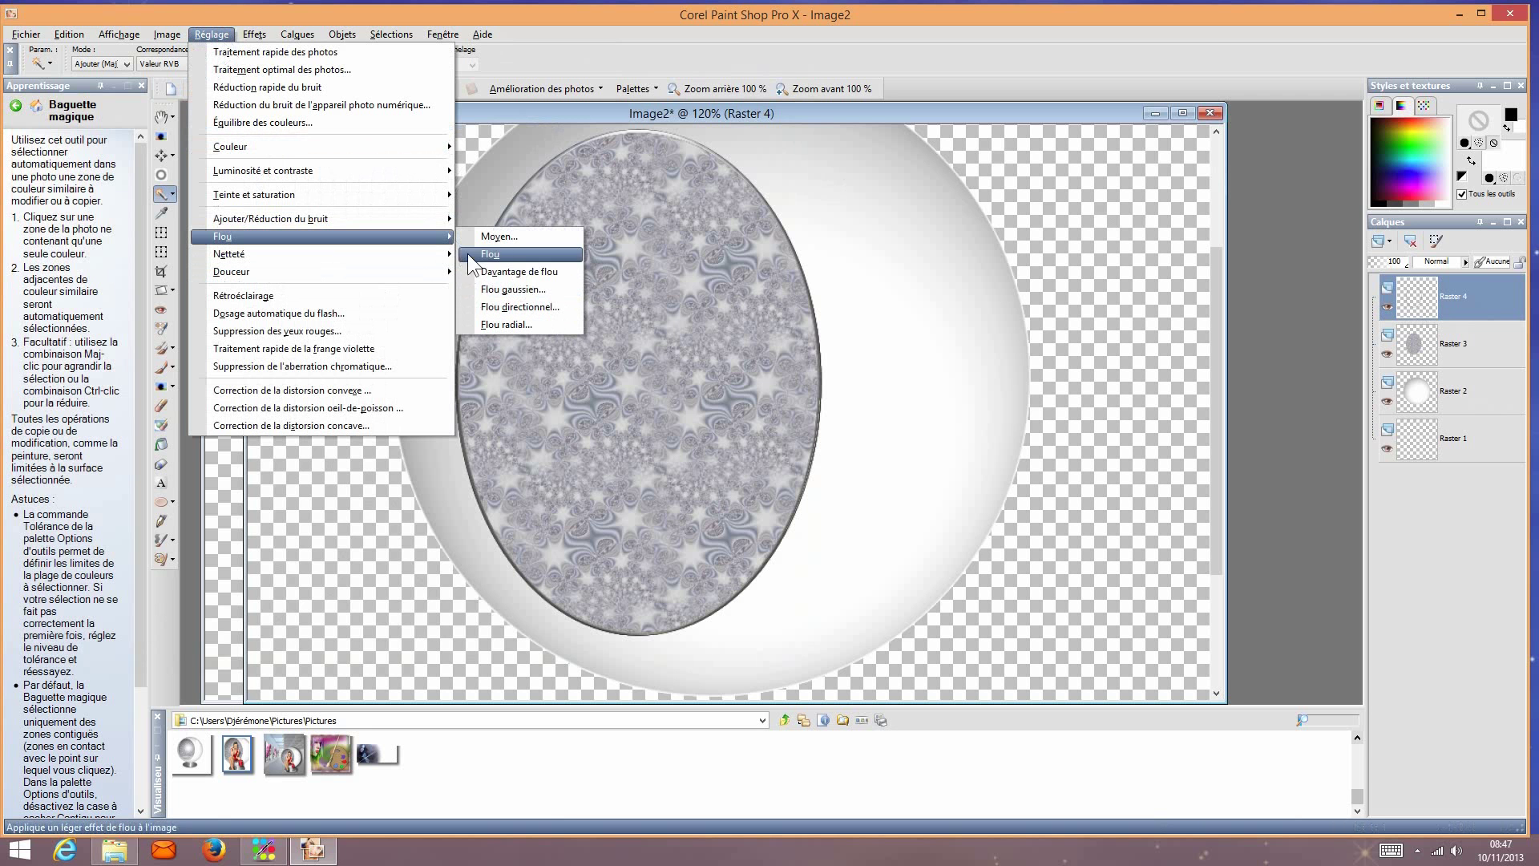
{"action": "left_click", "coordinate": [502, 290]}
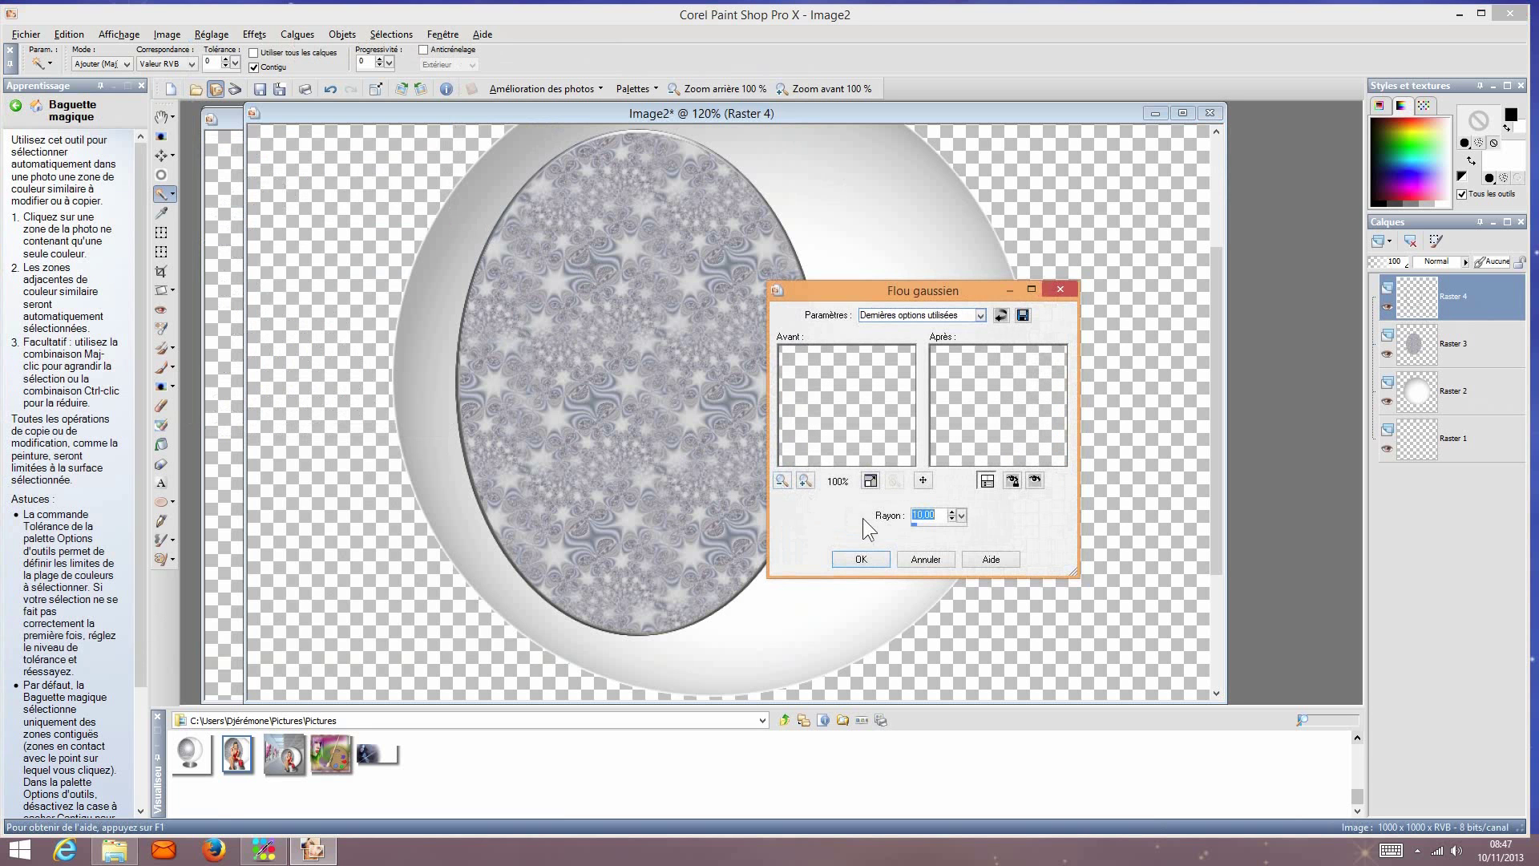
{"action": "left_click", "coordinate": [921, 514]}
{"action": "type", "text": "3"}
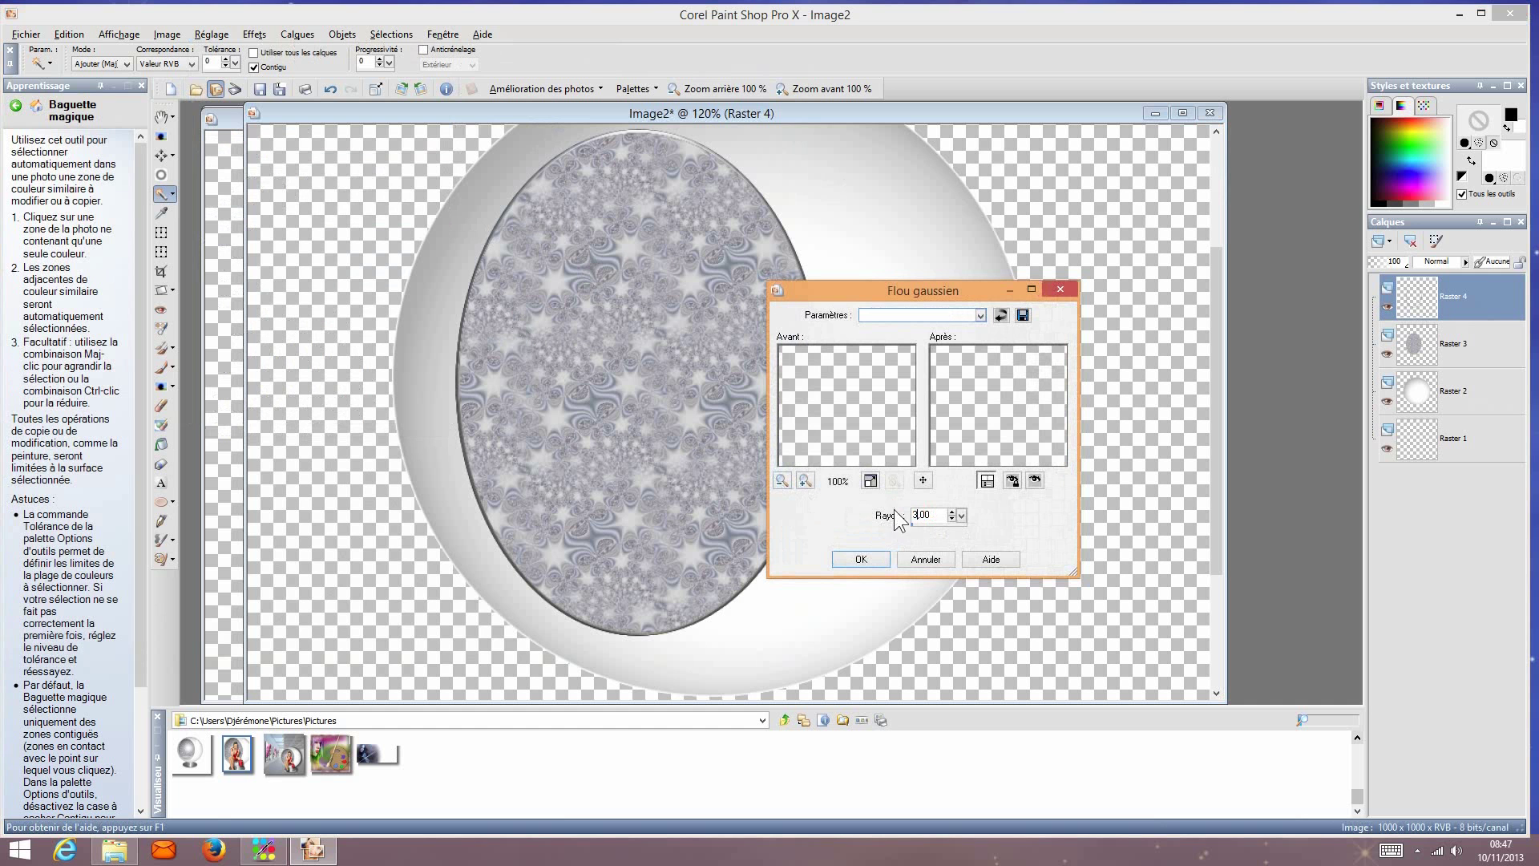
{"action": "left_click", "coordinate": [860, 559]}
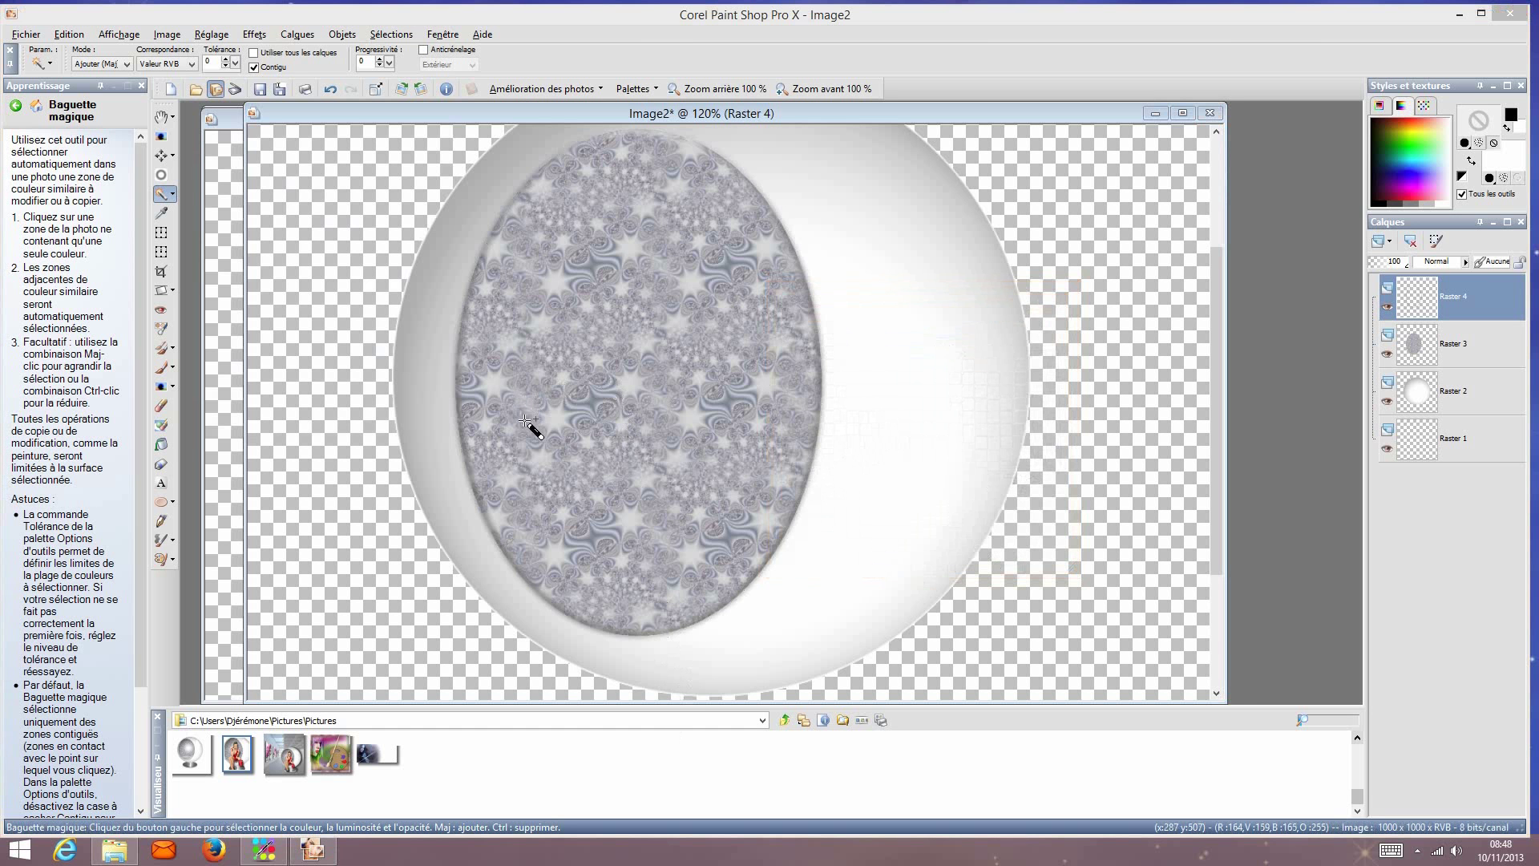
Step: Shade the patterned oval on Raster 3 with the Burn brush, mainly along its upper and left-hand side
{"action": "left_click", "coordinate": [161, 138]}
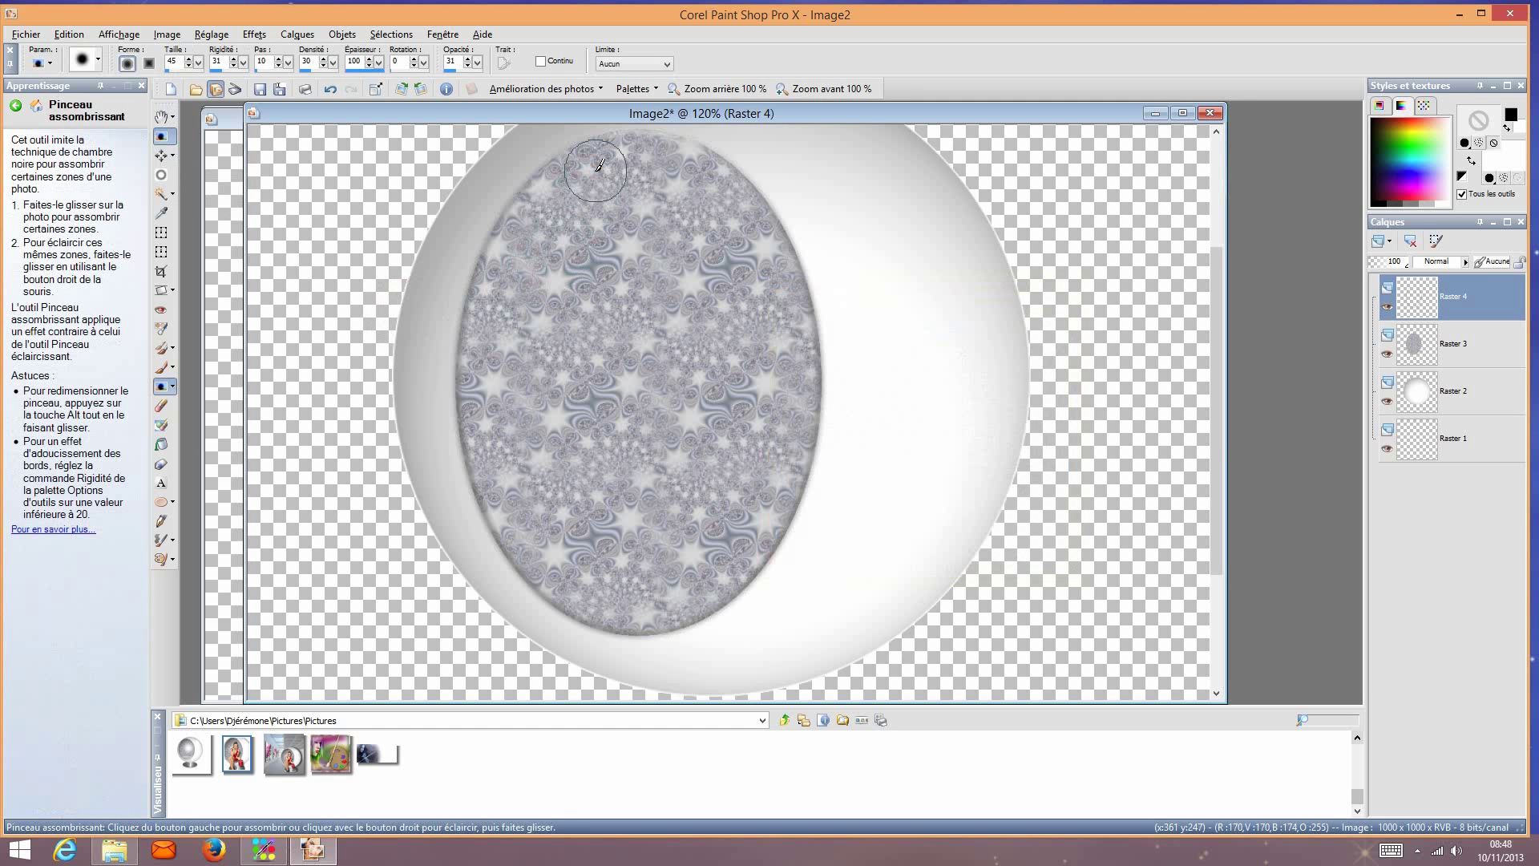
{"action": "mouse_move", "coordinate": [597, 166]}
{"action": "left_mouse_down"}
{"action": "mouse_move", "coordinate": [533, 199]}
{"action": "mouse_move", "coordinate": [521, 227]}
{"action": "left_mouse_up"}
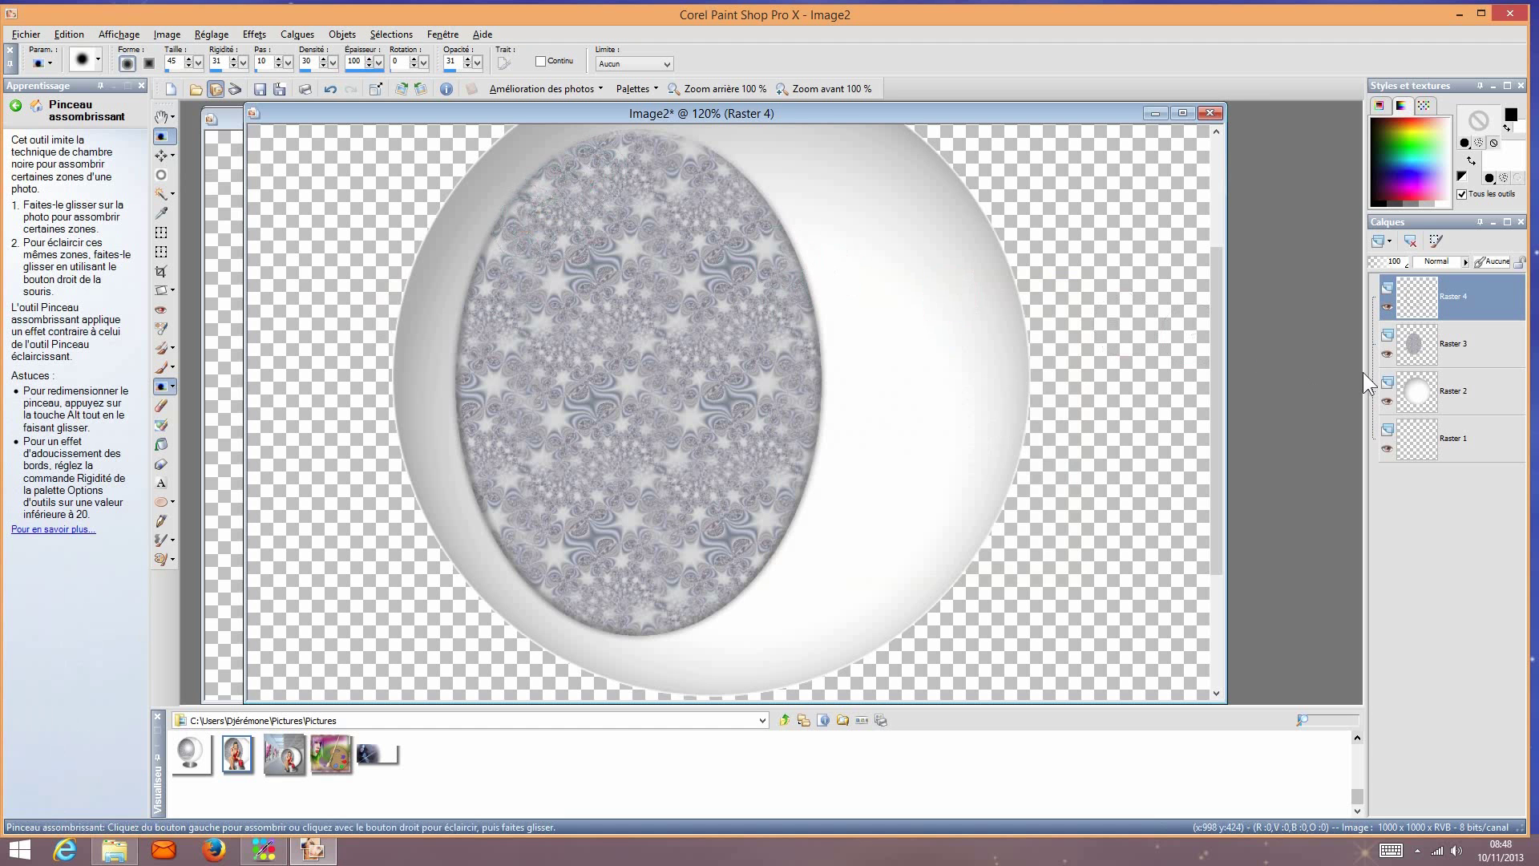
{"action": "left_click", "coordinate": [1474, 355]}
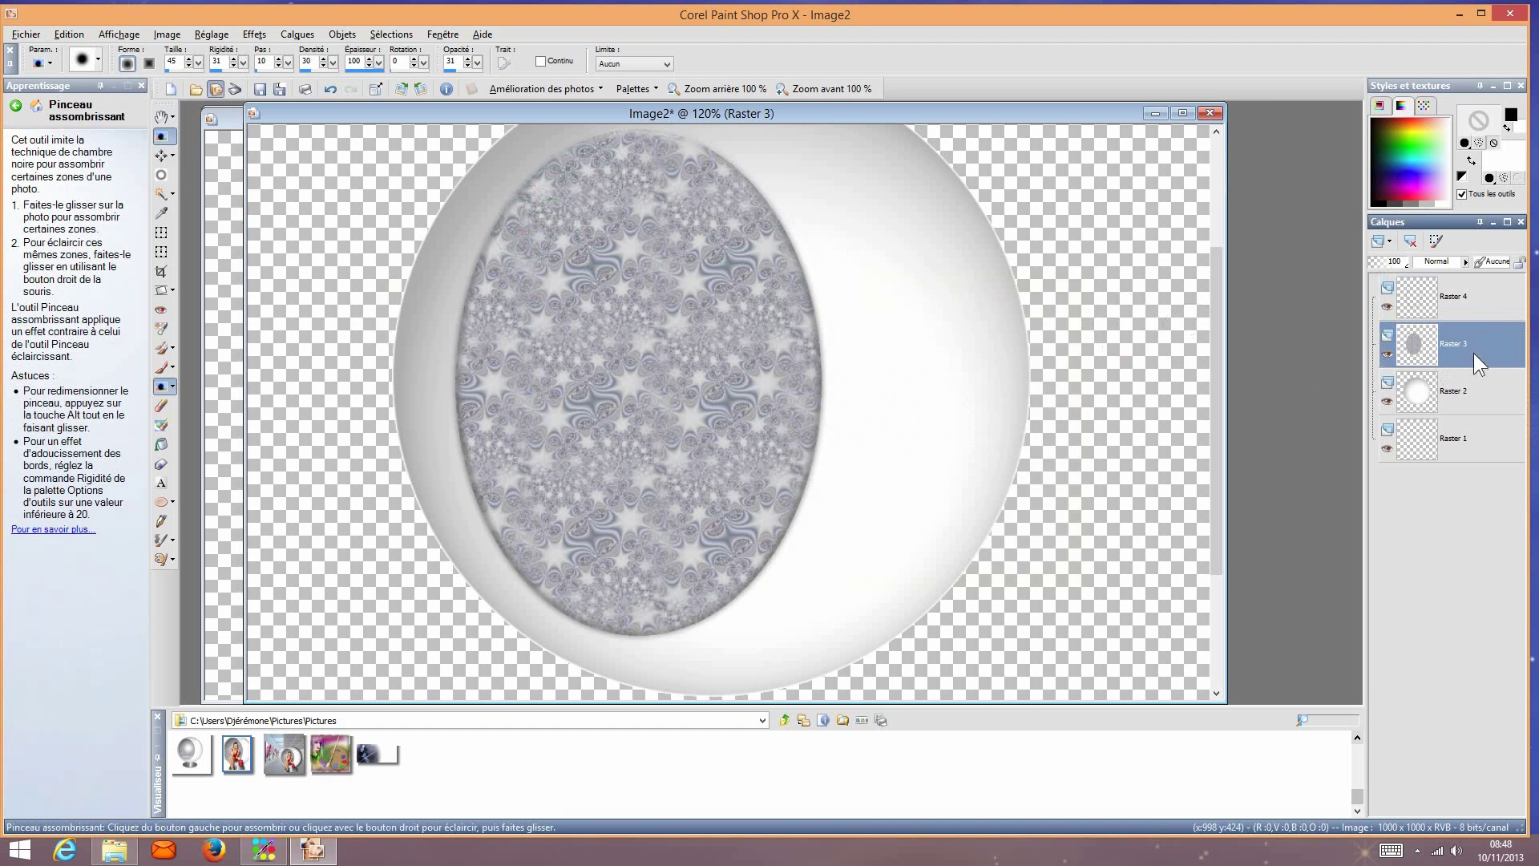
{"action": "mouse_move", "coordinate": [561, 192]}
{"action": "left_mouse_down"}
{"action": "mouse_move", "coordinate": [520, 224]}
{"action": "mouse_move", "coordinate": [517, 257]}
{"action": "mouse_move", "coordinate": [586, 161]}
{"action": "mouse_move", "coordinate": [619, 163]}
{"action": "mouse_move", "coordinate": [506, 240]}
{"action": "mouse_move", "coordinate": [488, 277]}
{"action": "mouse_move", "coordinate": [497, 348]}
{"action": "mouse_move", "coordinate": [517, 257]}
{"action": "mouse_move", "coordinate": [492, 434]}
{"action": "mouse_move", "coordinate": [480, 335]}
{"action": "mouse_move", "coordinate": [507, 522]}
{"action": "mouse_move", "coordinate": [504, 358]}
{"action": "mouse_move", "coordinate": [523, 424]}
{"action": "mouse_move", "coordinate": [560, 249]}
{"action": "left_mouse_up"}
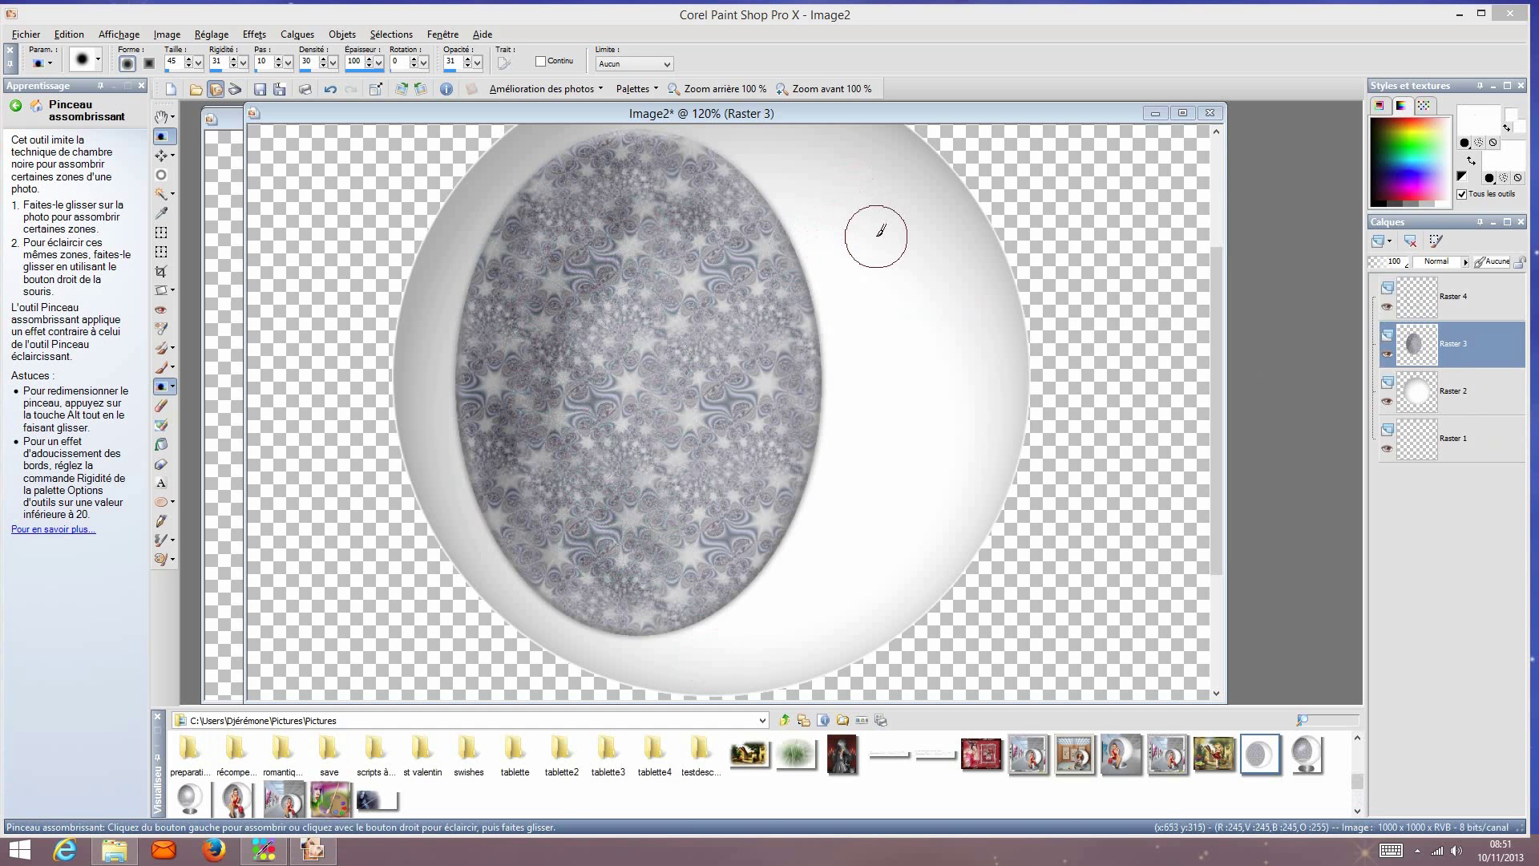
Step: Draw a white filled ellipse in the middle of the patterned oval, with radii of about 88 by 91 pixels
{"action": "left_click", "coordinate": [714, 89]}
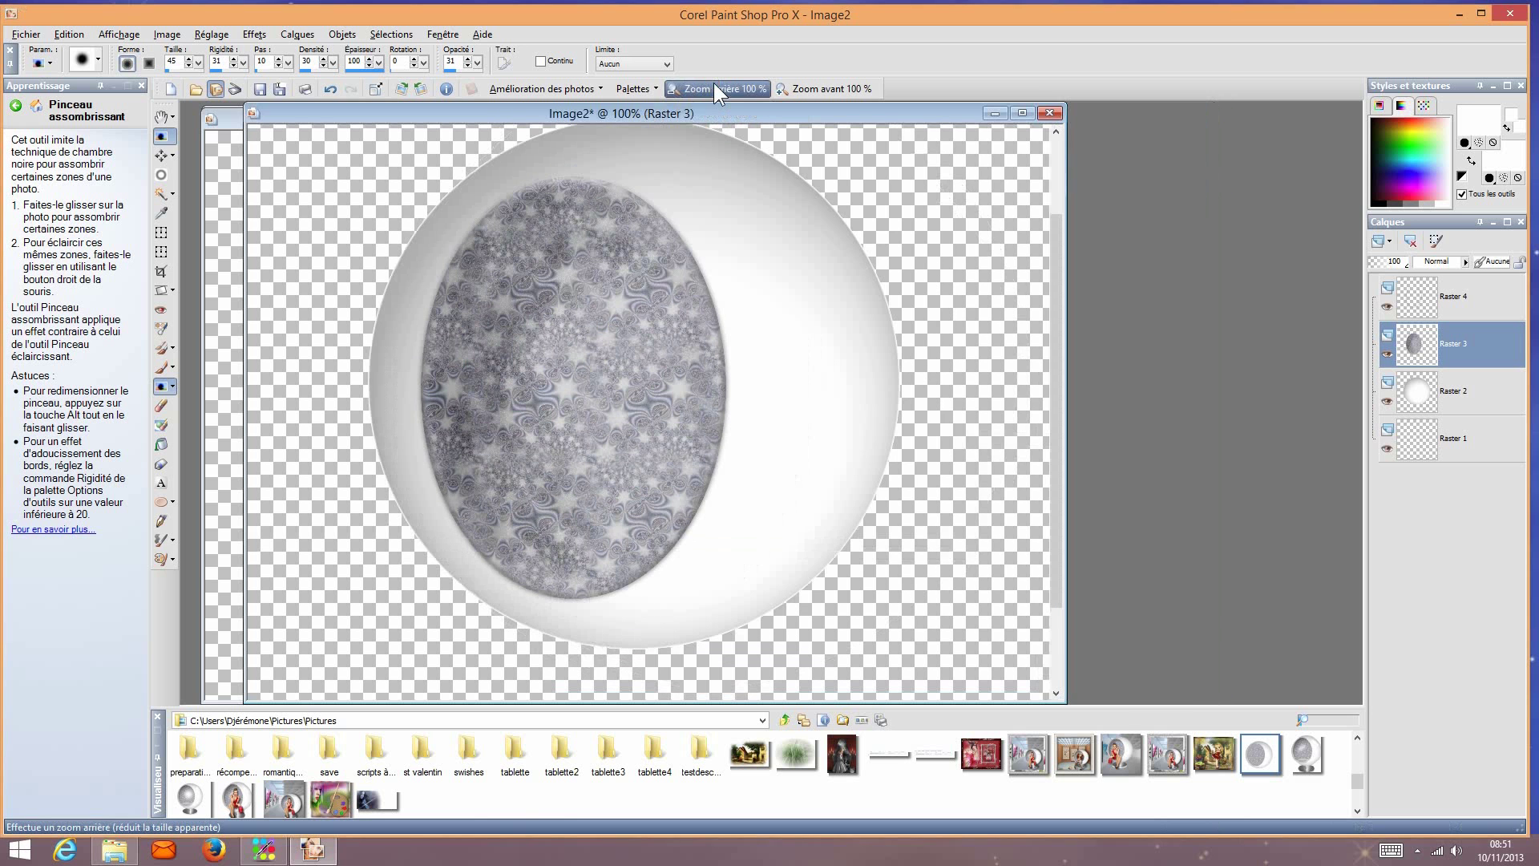
{"action": "left_click", "coordinate": [714, 89]}
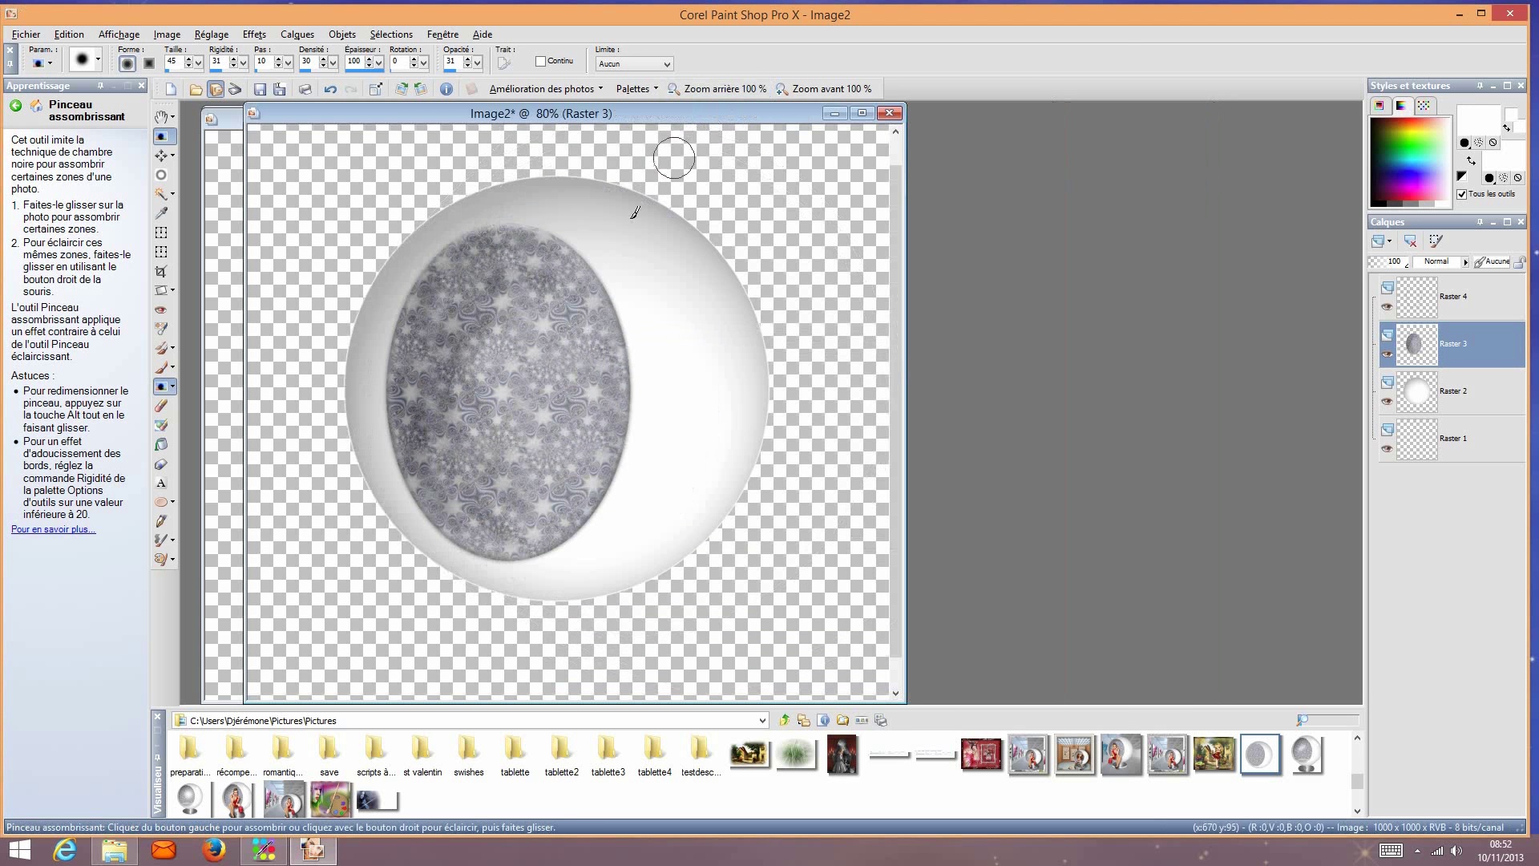
{"action": "left_click", "coordinate": [172, 501]}
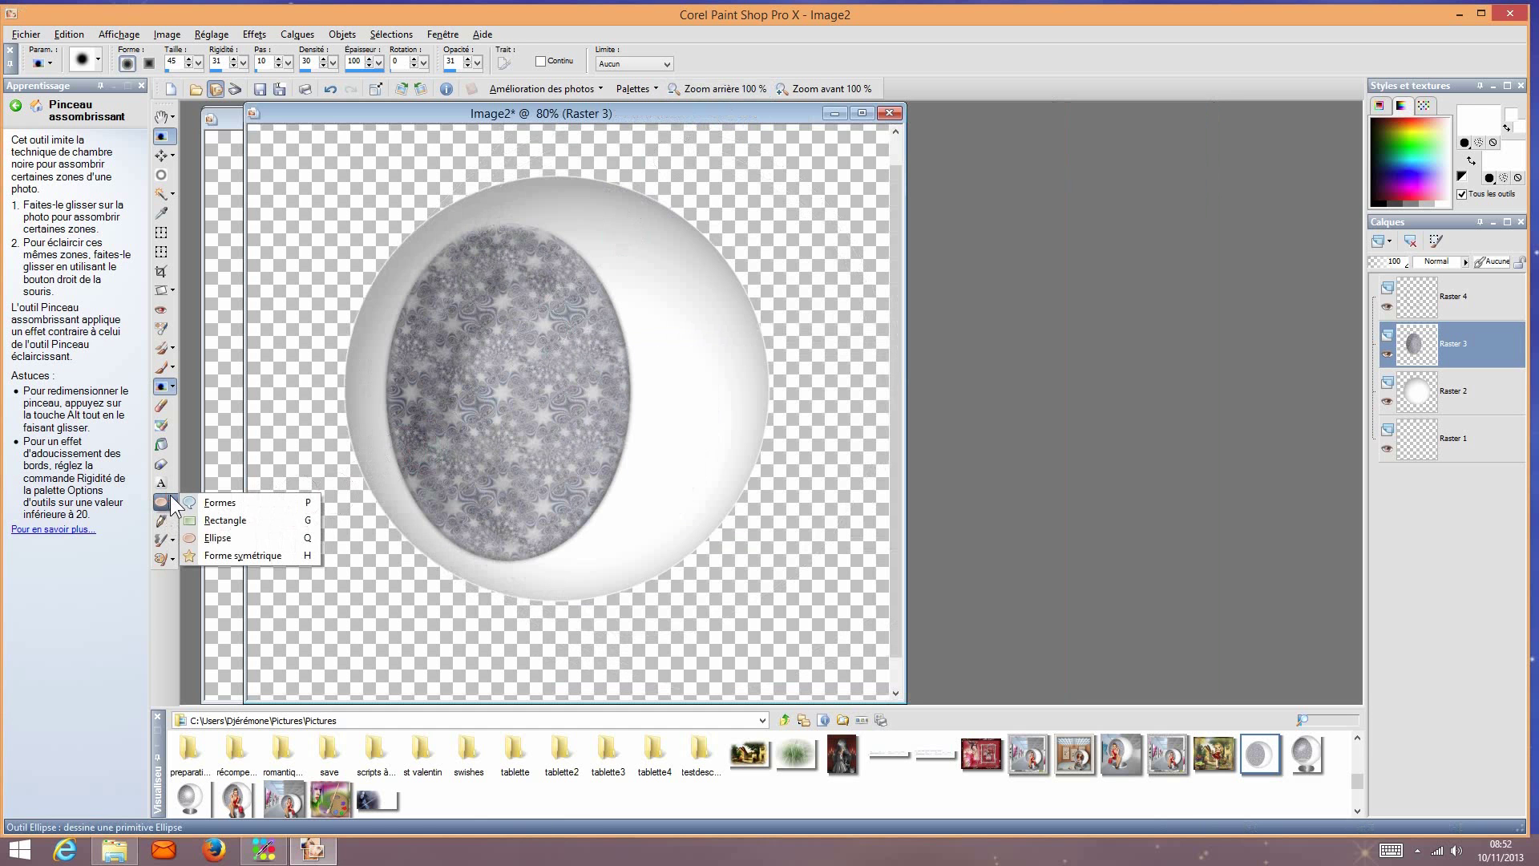
{"action": "left_click", "coordinate": [216, 535]}
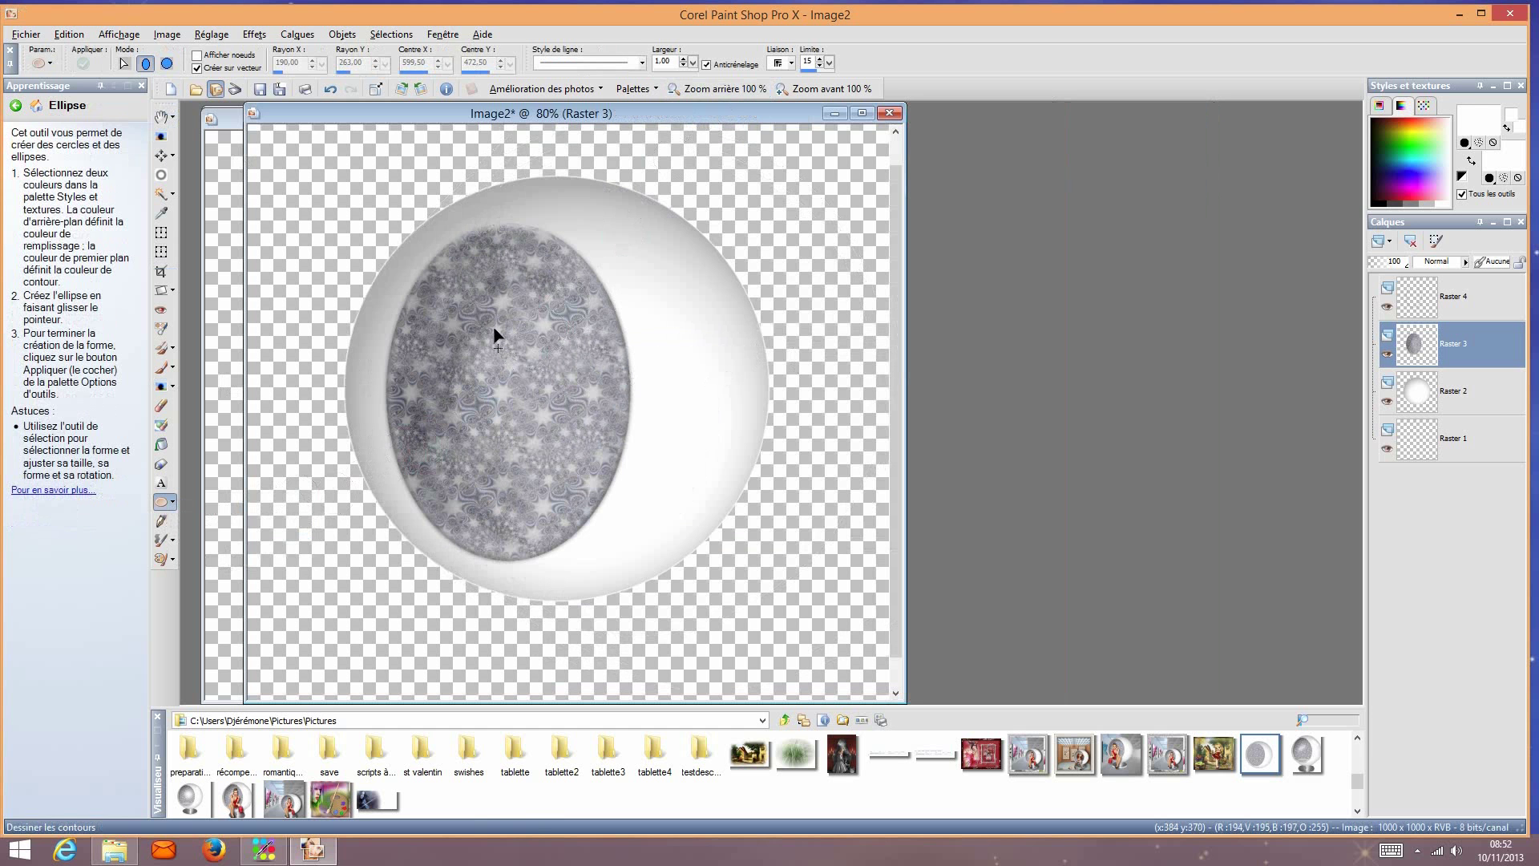
{"action": "left_click_drag", "start_coordinate": [471, 323], "coordinate": [584, 437]}
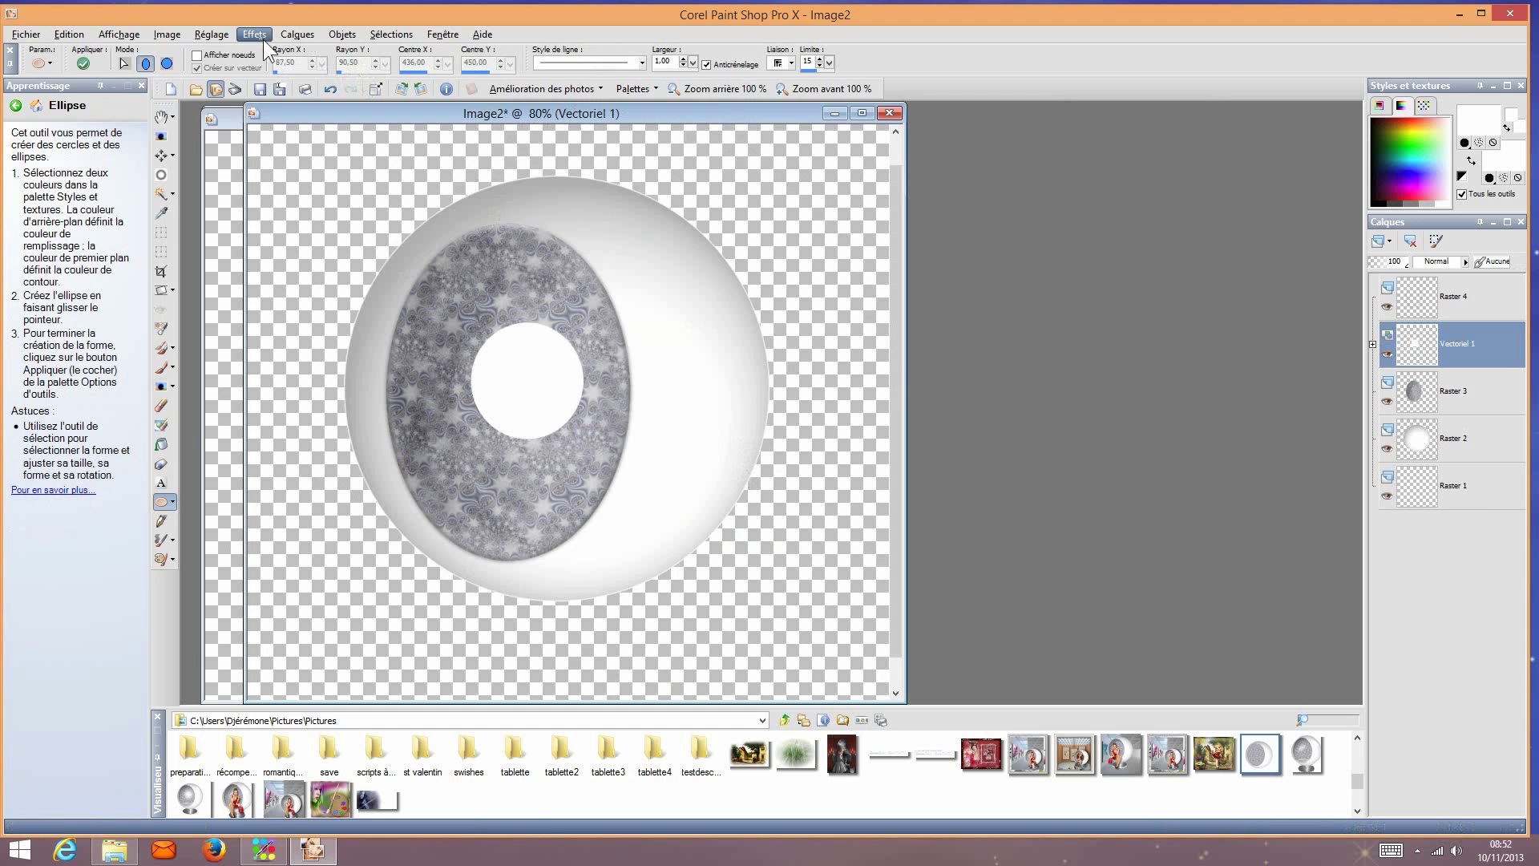
{"action": "left_click", "coordinate": [205, 32]}
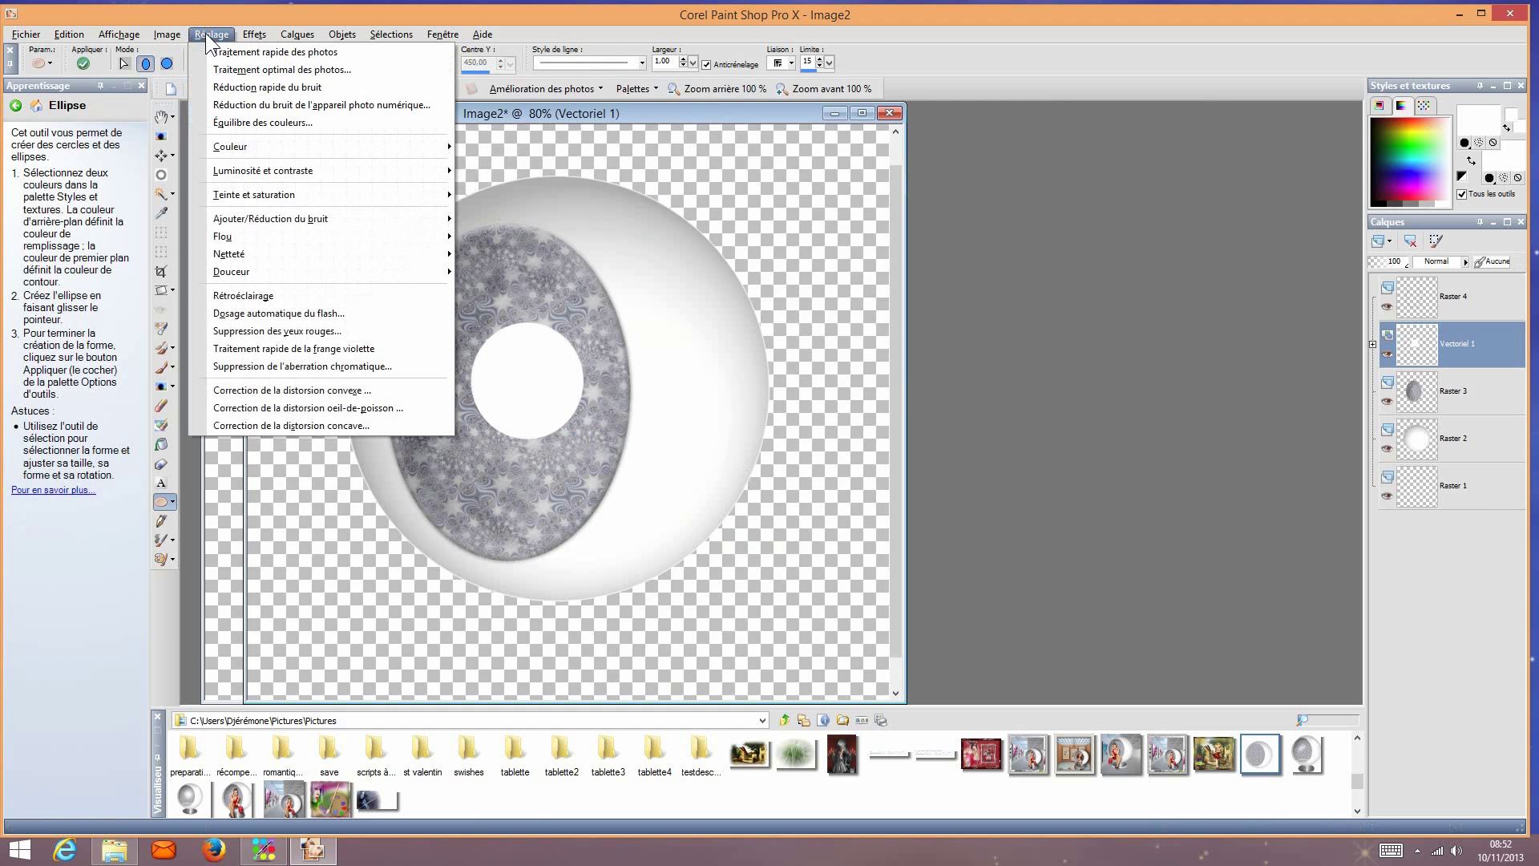
{"action": "mouse_move", "coordinate": [325, 238]}
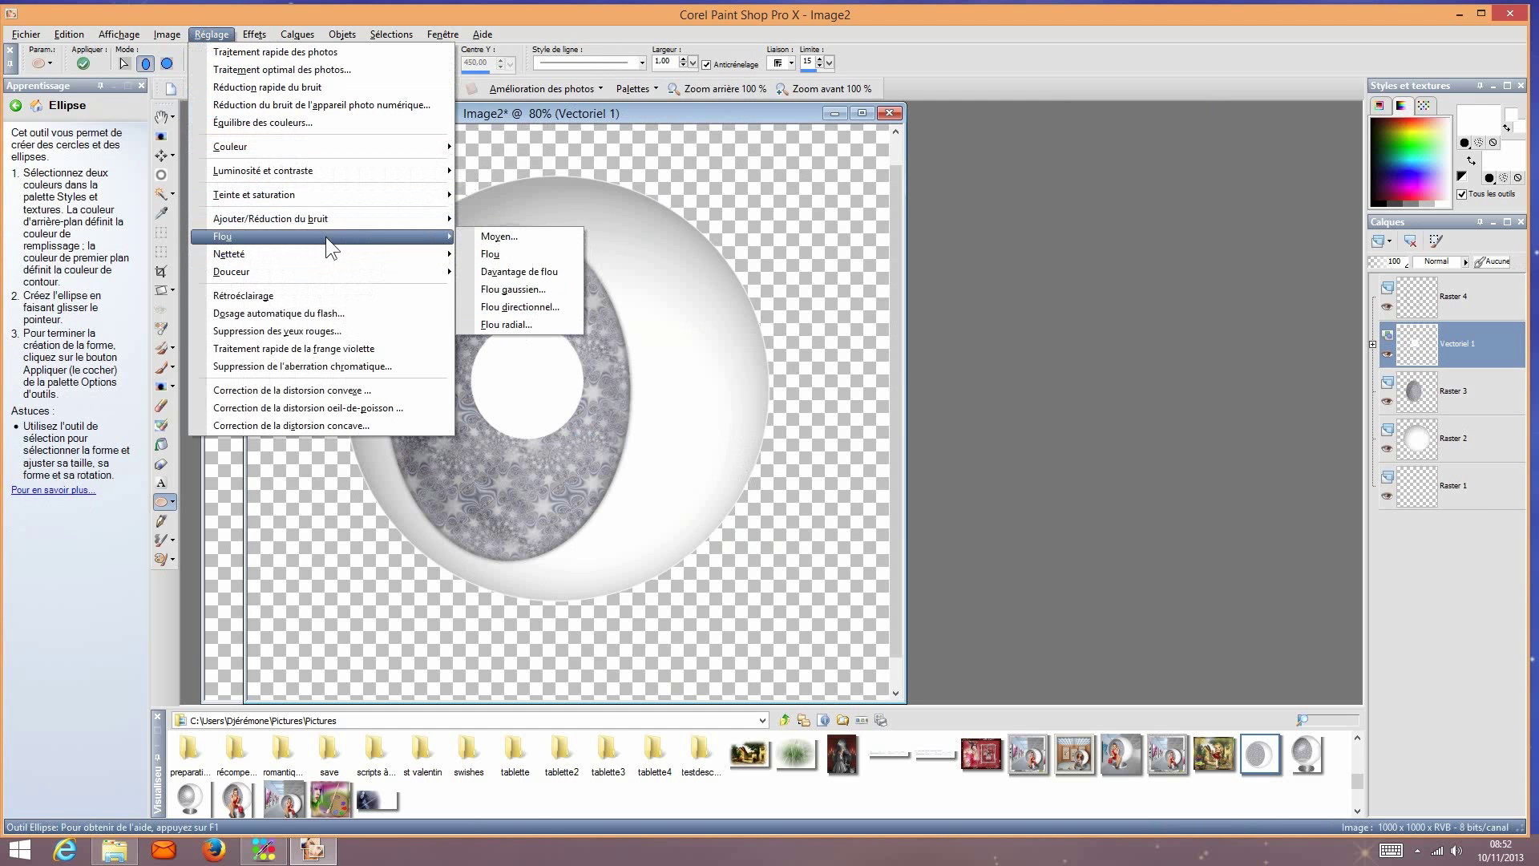
{"action": "left_click", "coordinate": [522, 291]}
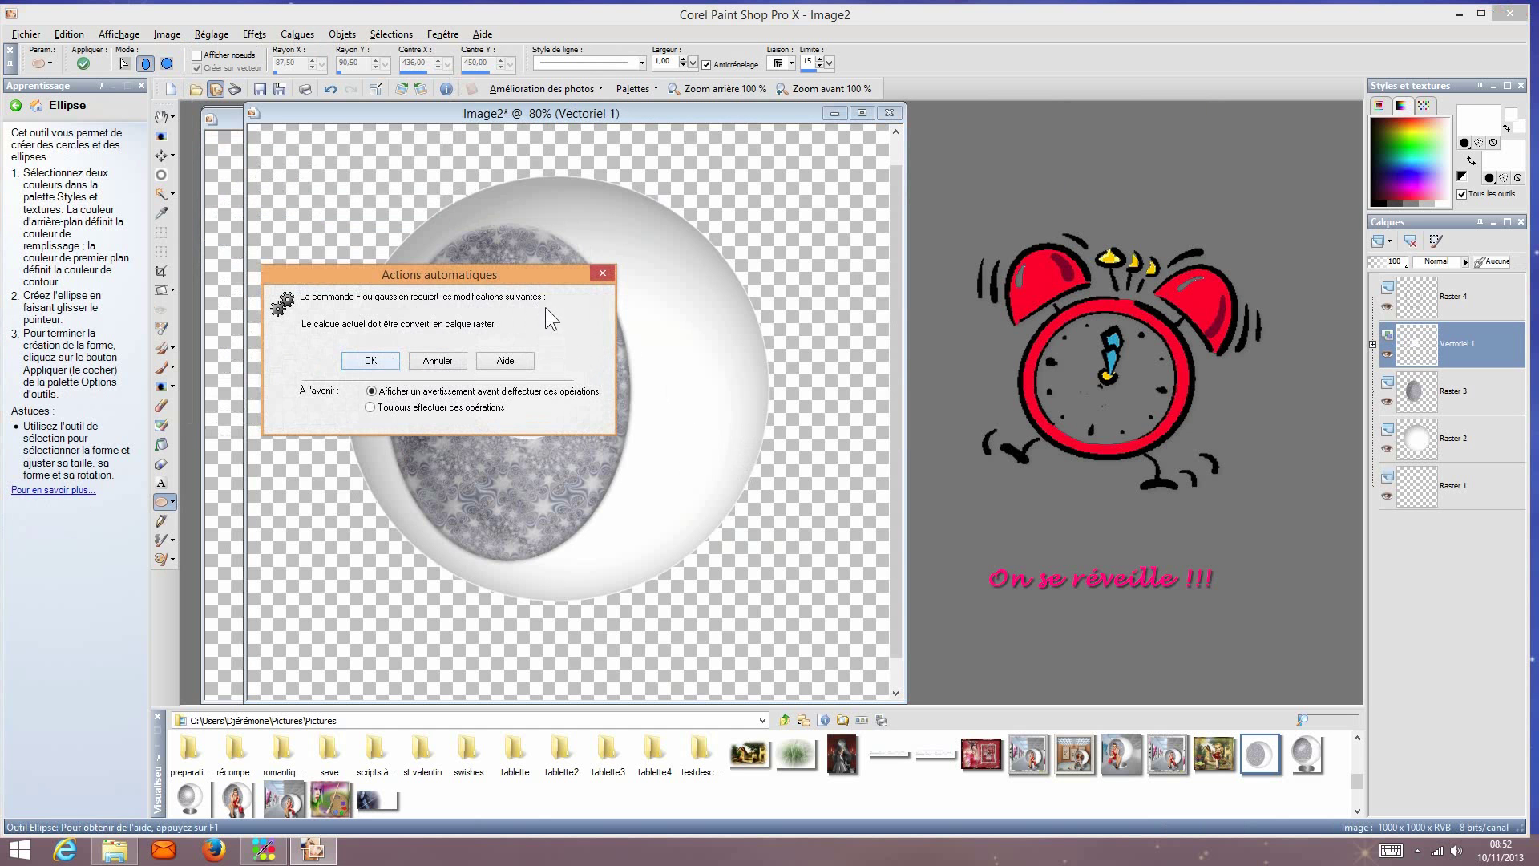
{"action": "left_click", "coordinate": [601, 273]}
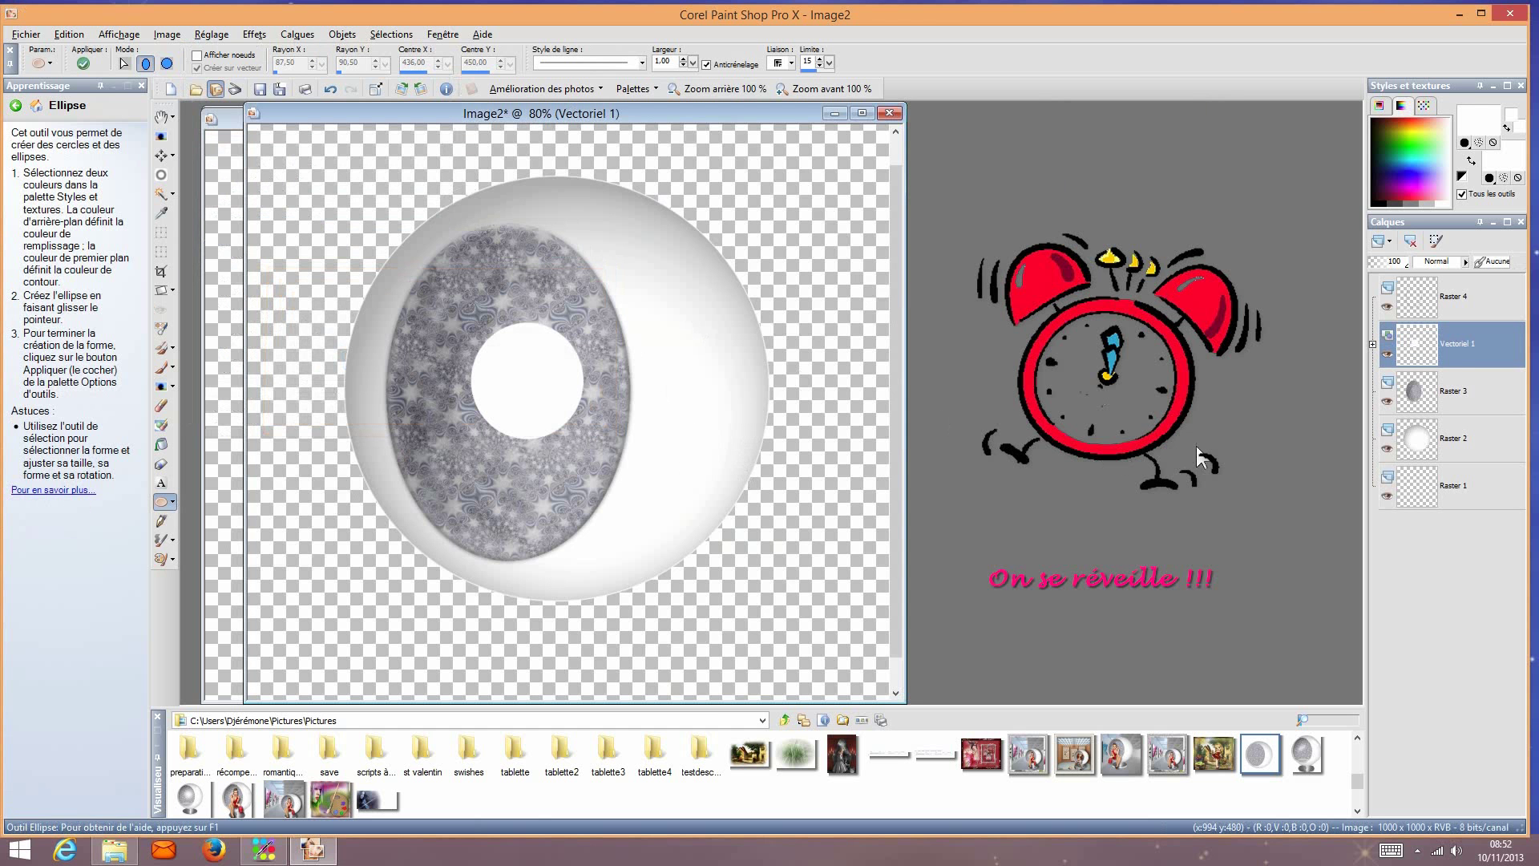
Step: Convert the white circle's vector layer to a raster layer and diffuse the circle into a soft glow with a strong Gaussian blur
{"action": "right_click", "coordinate": [1453, 350]}
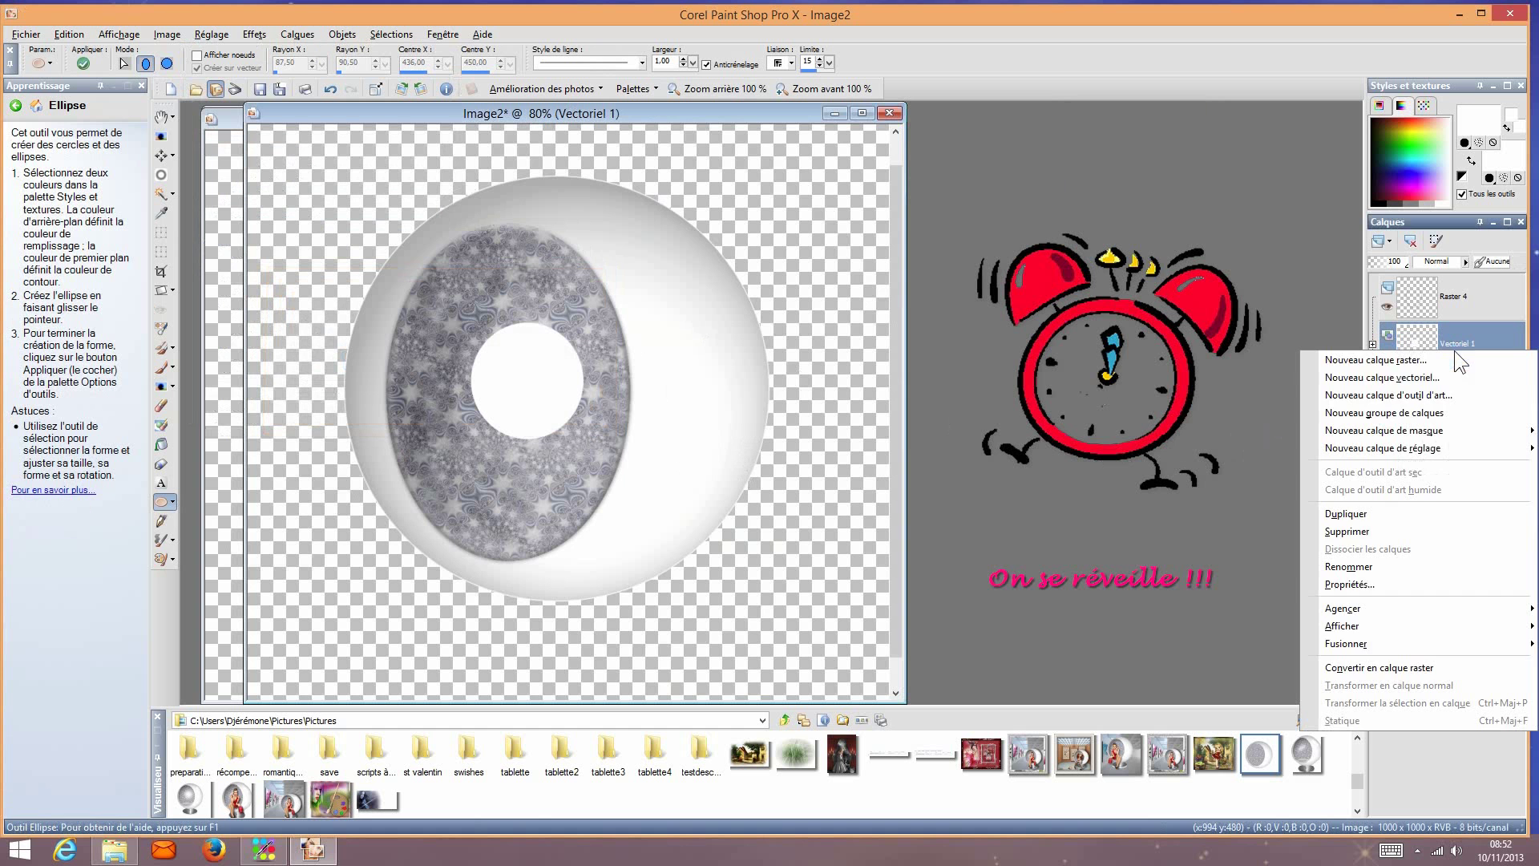
{"action": "left_click", "coordinate": [1403, 666]}
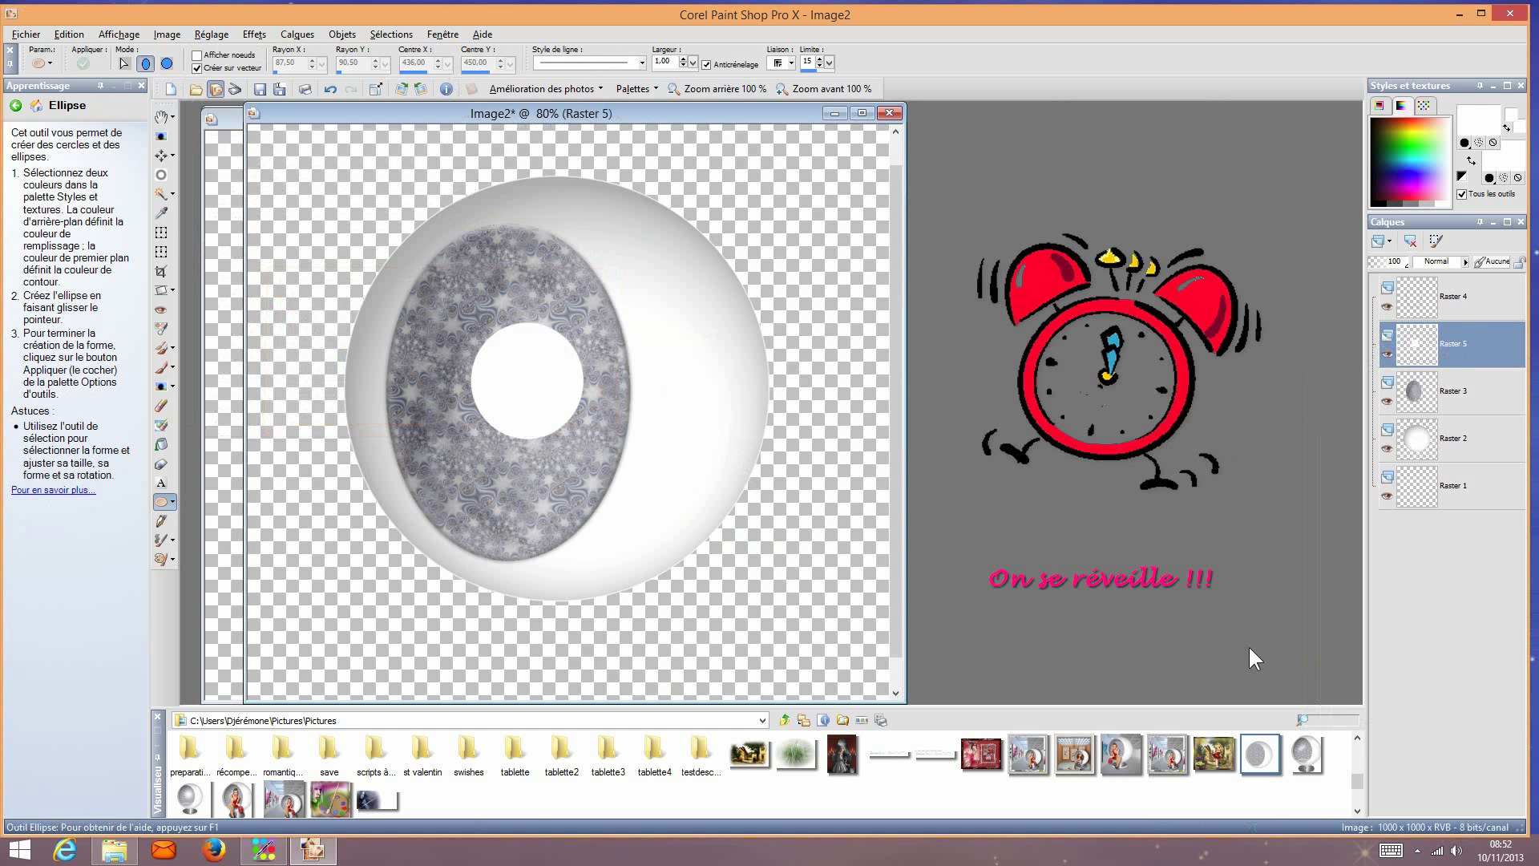
{"action": "left_click", "coordinate": [211, 35]}
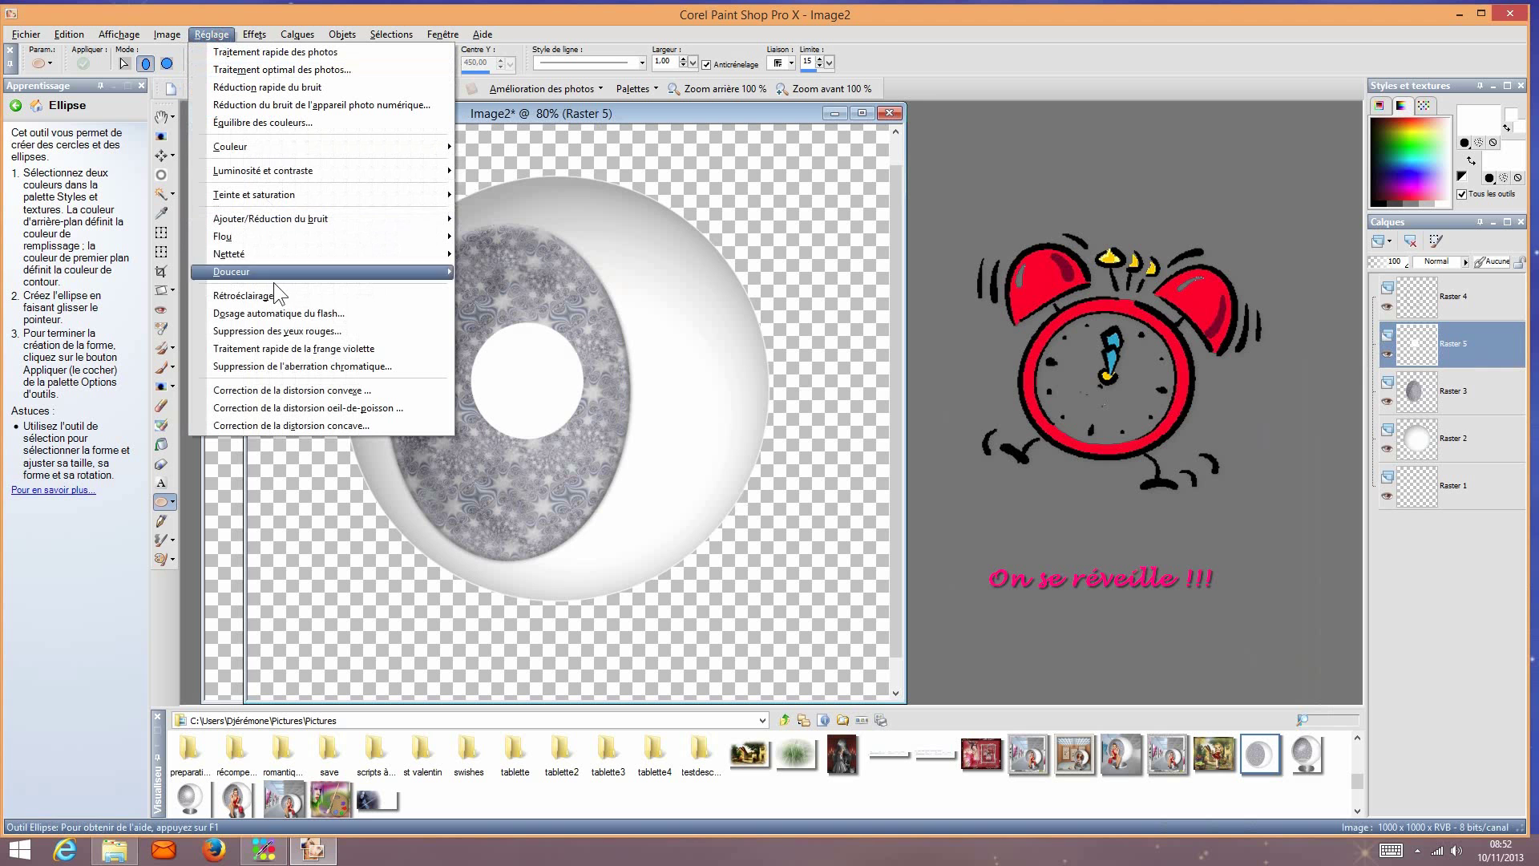
{"action": "mouse_move", "coordinate": [392, 236]}
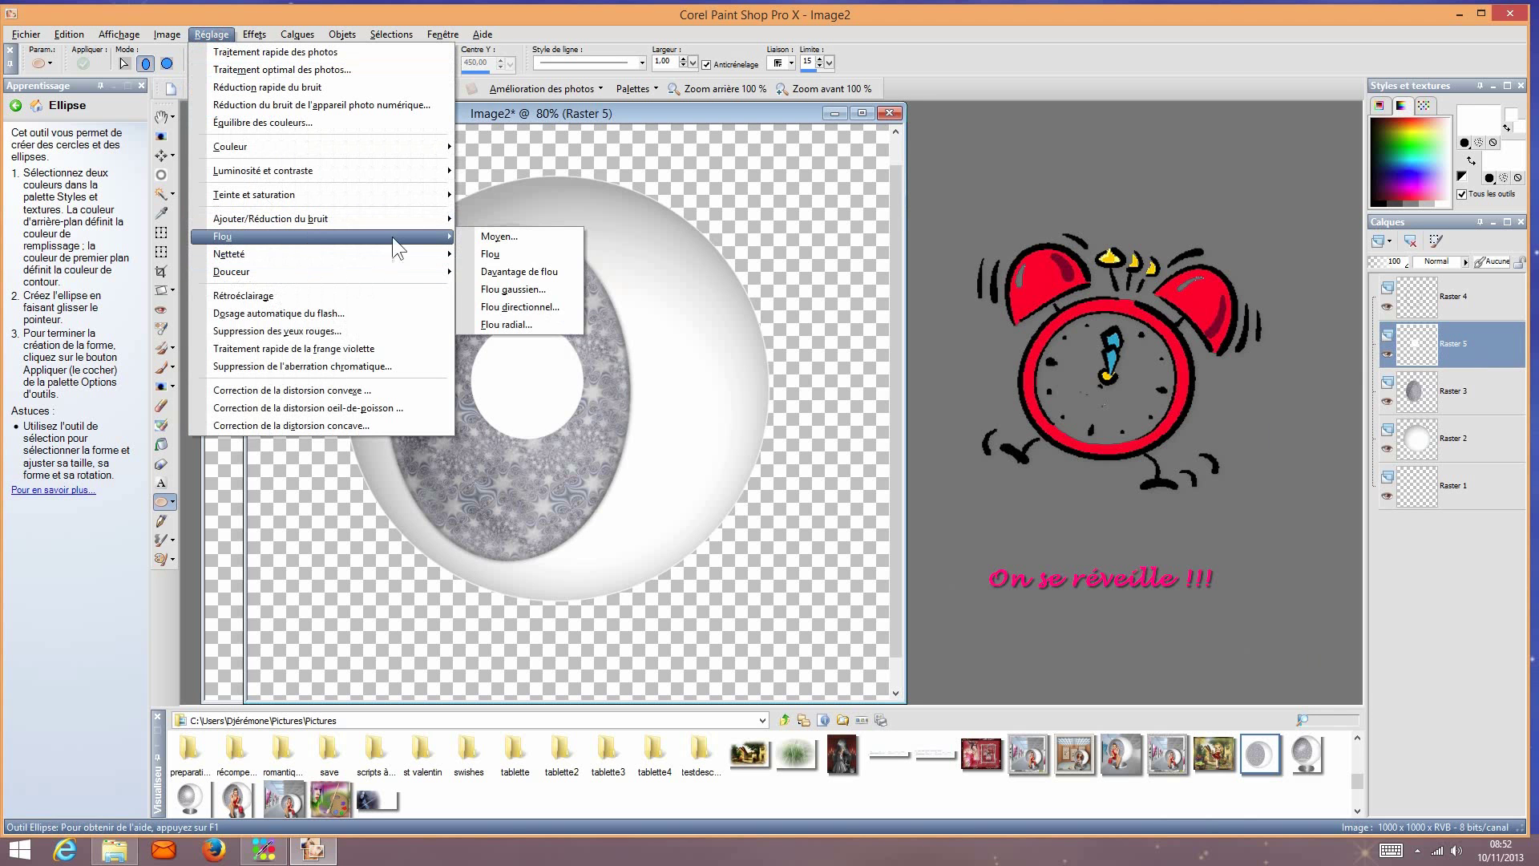
{"action": "left_click", "coordinate": [544, 290]}
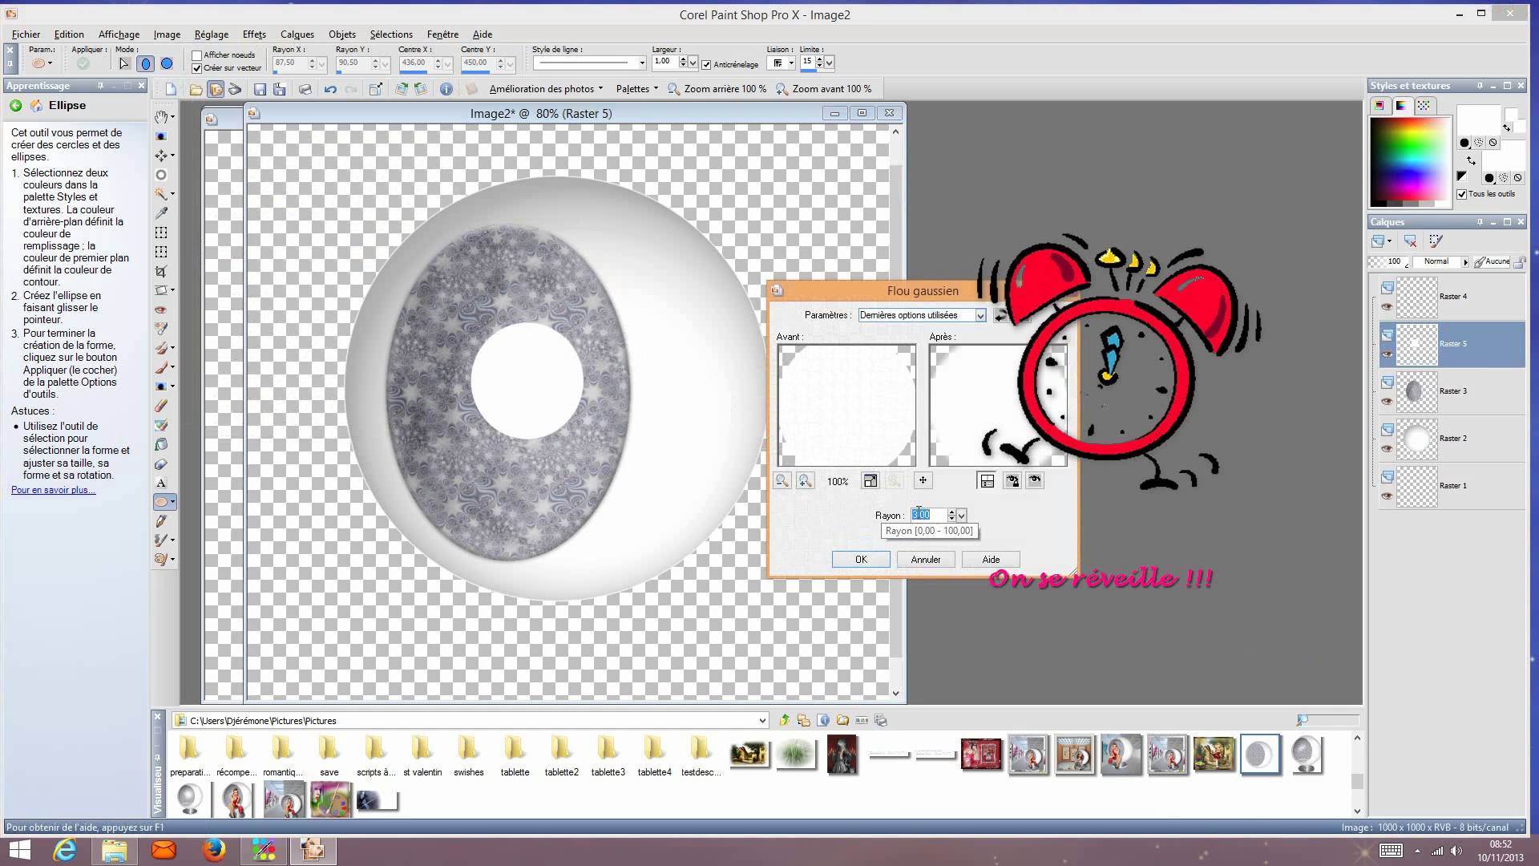
{"action": "left_click", "coordinate": [913, 514]}
{"action": "type", "text": "3"}
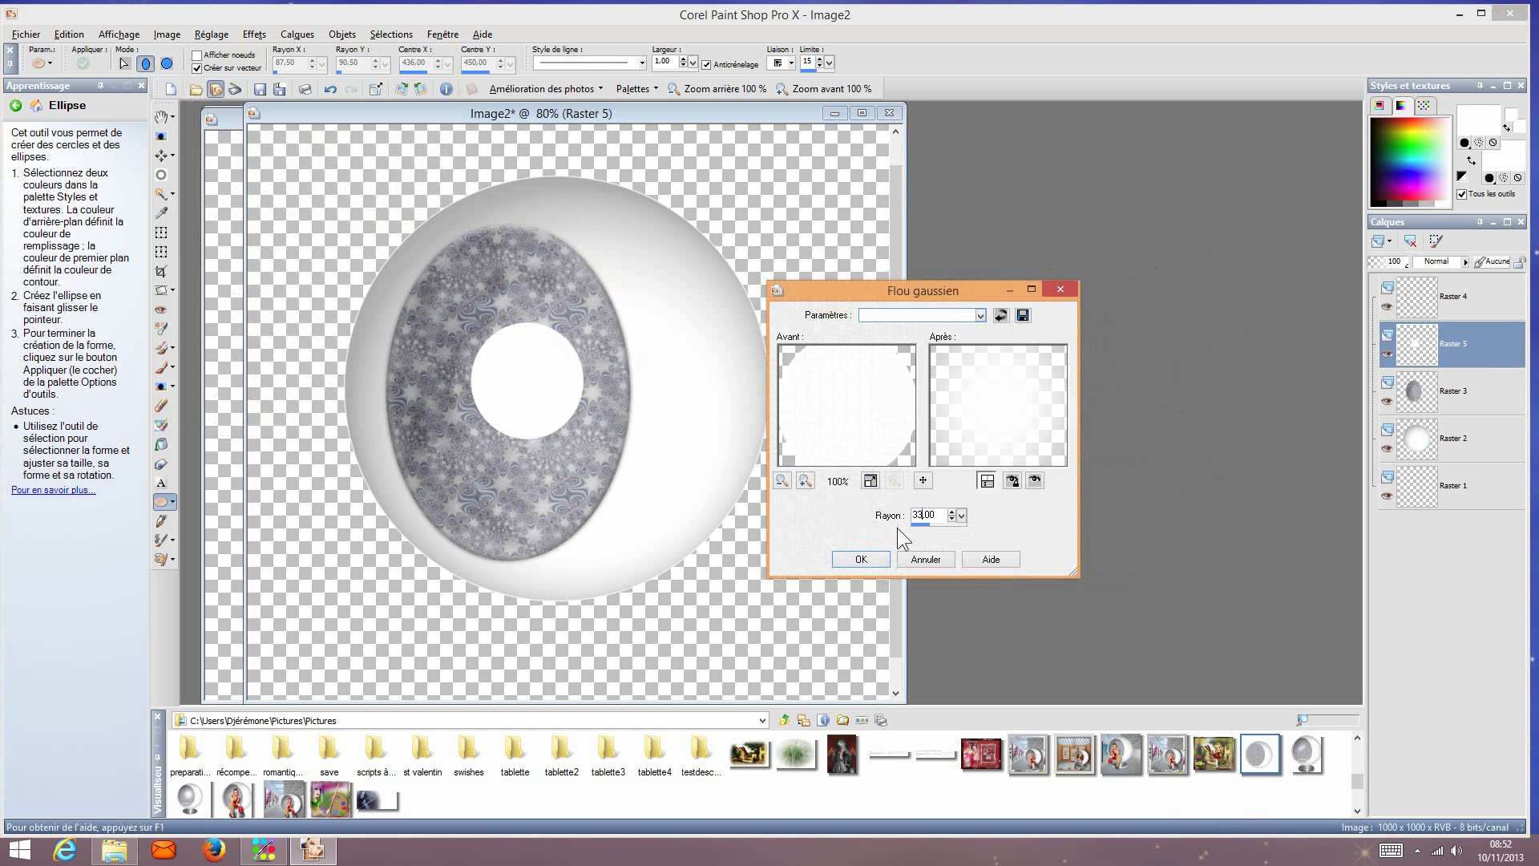
{"action": "key", "text": "BackSpace"}
{"action": "left_click", "coordinate": [862, 557]}
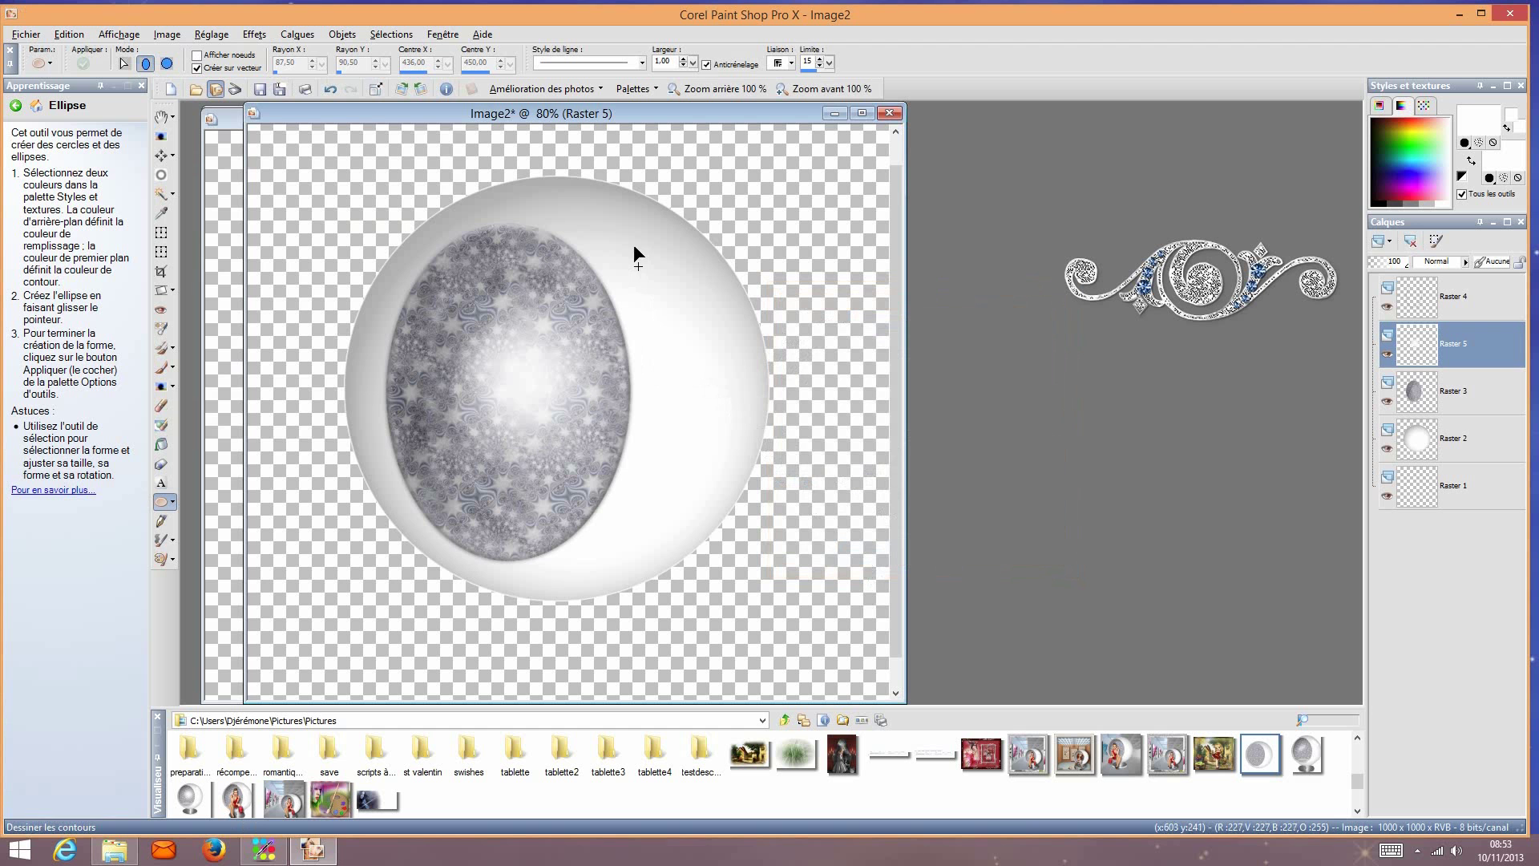
Step: Draw a narrow white ellipse with radii of about 38 by 85 pixels on the ball beside the patterned oval, and rotate it 20 degrees left
{"action": "left_click_drag", "start_coordinate": [634, 245], "coordinate": [682, 356]}
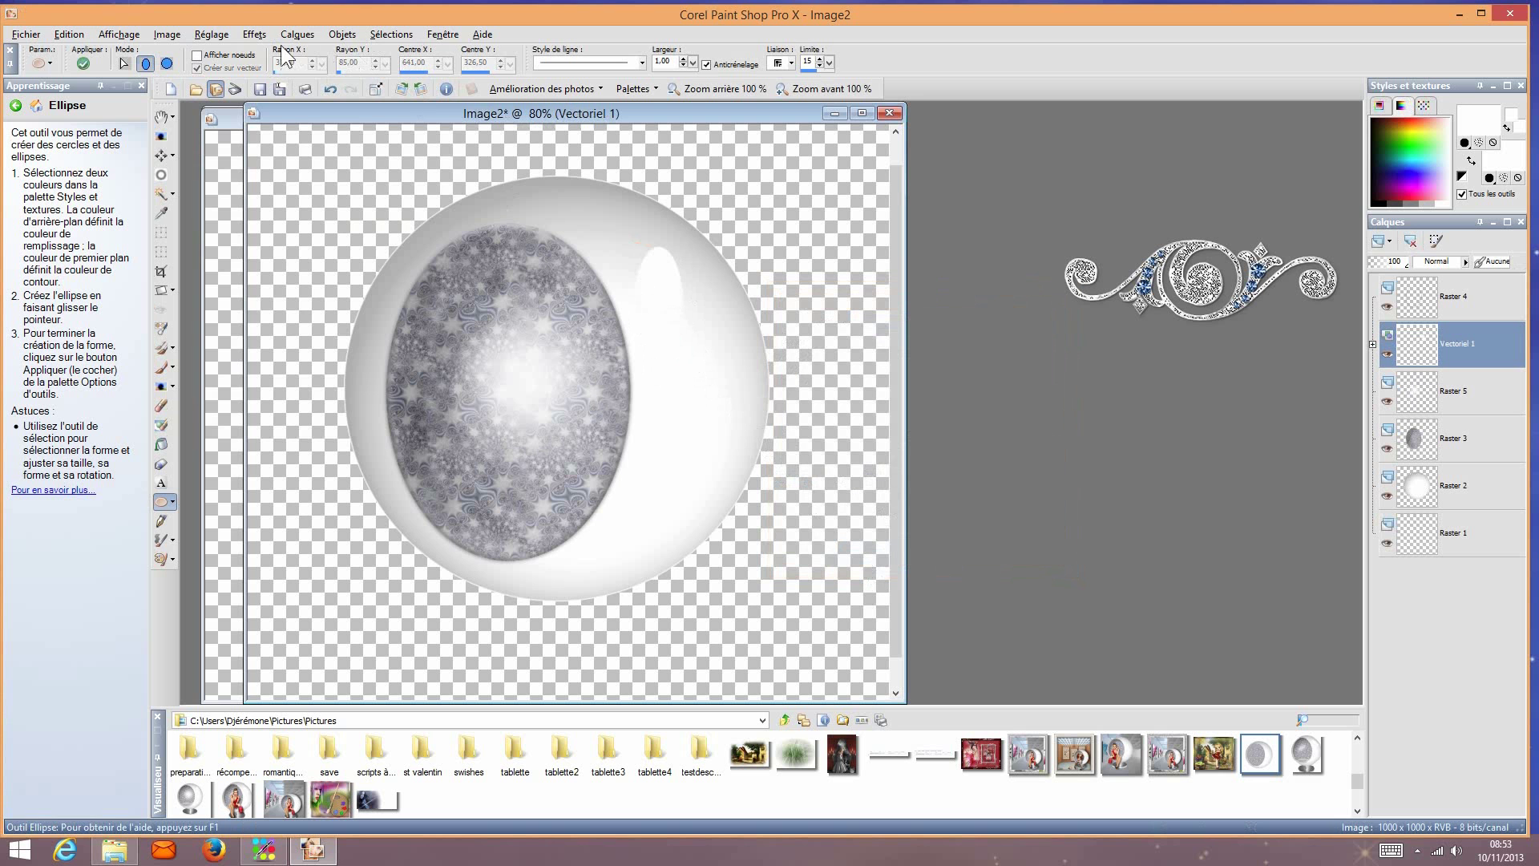
{"action": "left_click", "coordinate": [167, 34]}
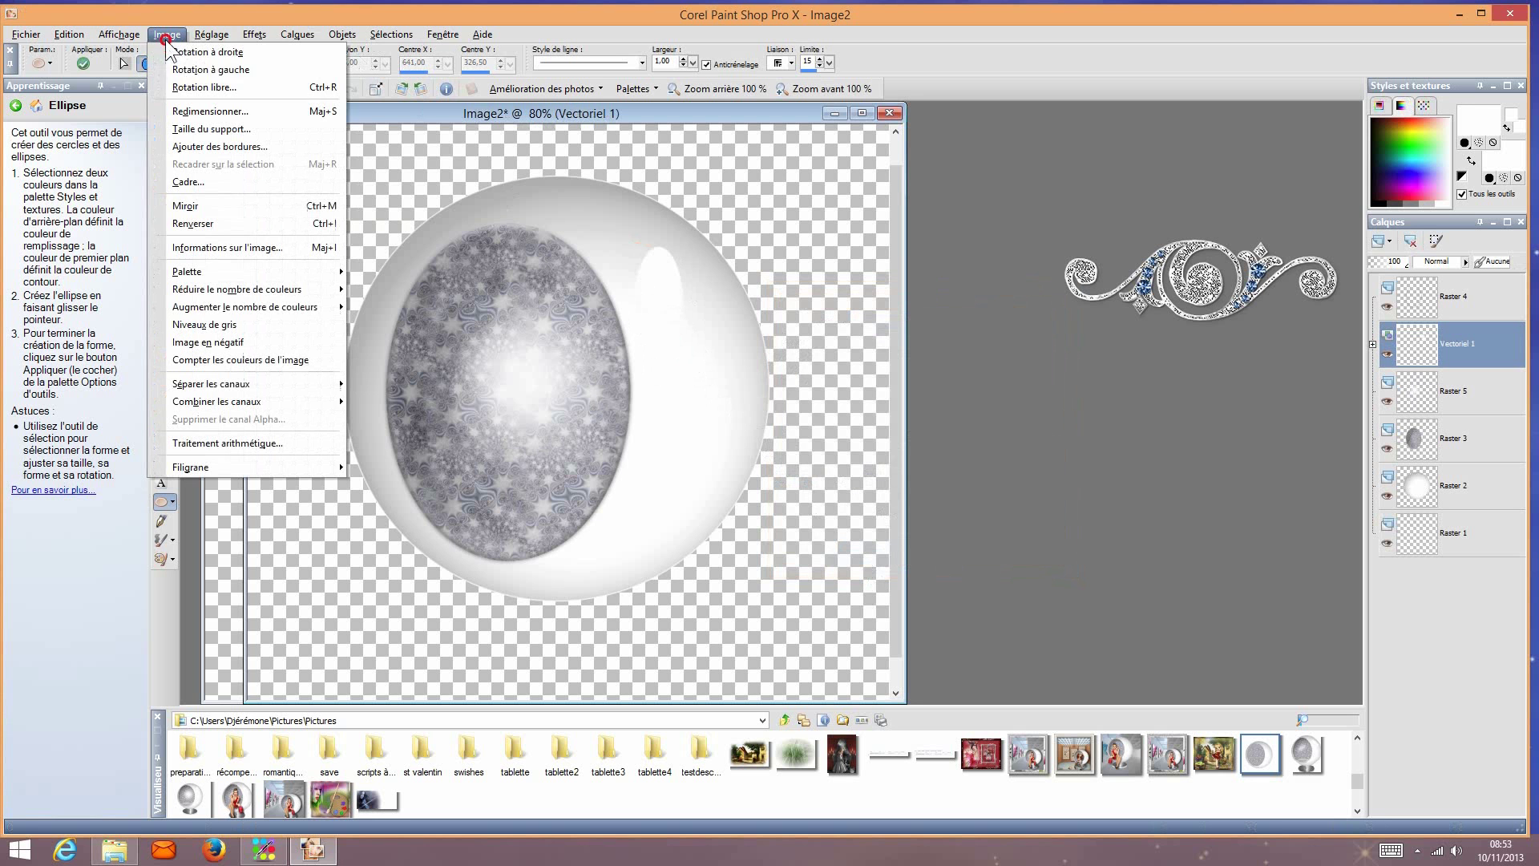
{"action": "left_click", "coordinate": [180, 87]}
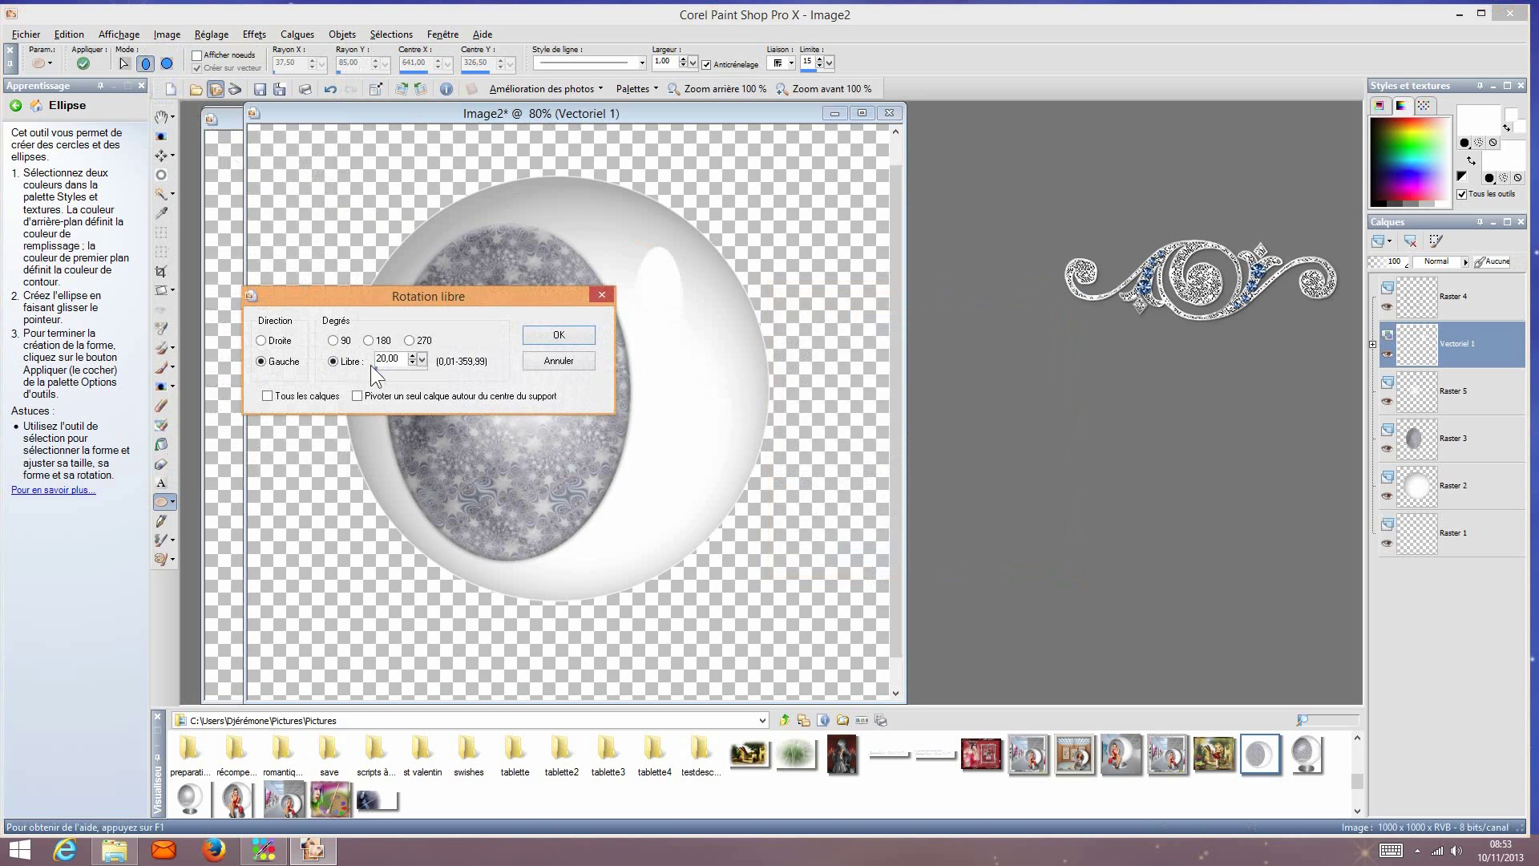
{"action": "left_click", "coordinate": [558, 336]}
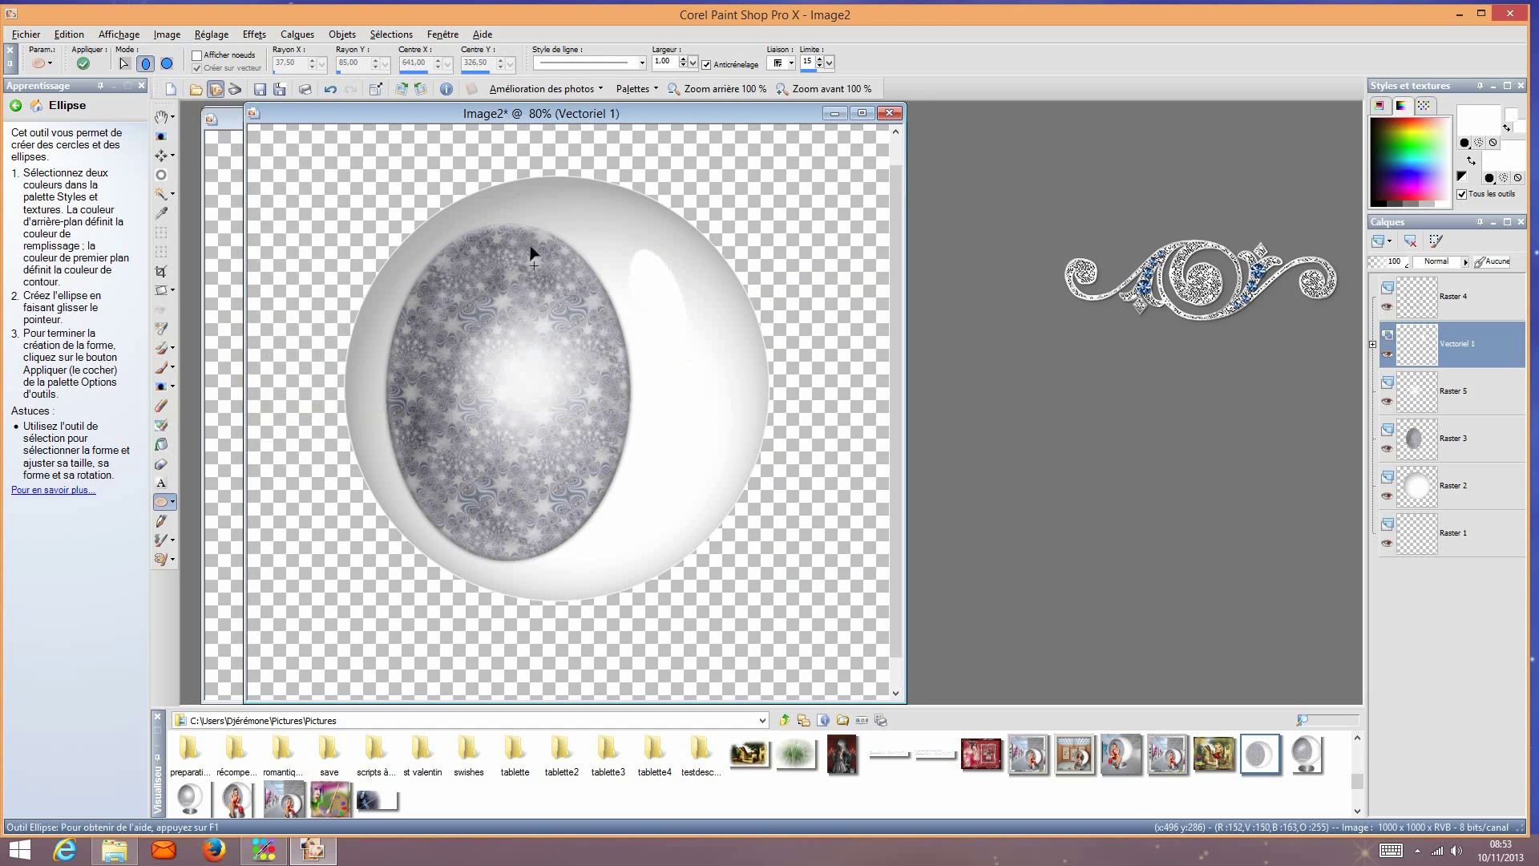
{"action": "left_click", "coordinate": [220, 33]}
{"action": "mouse_move", "coordinate": [354, 254]}
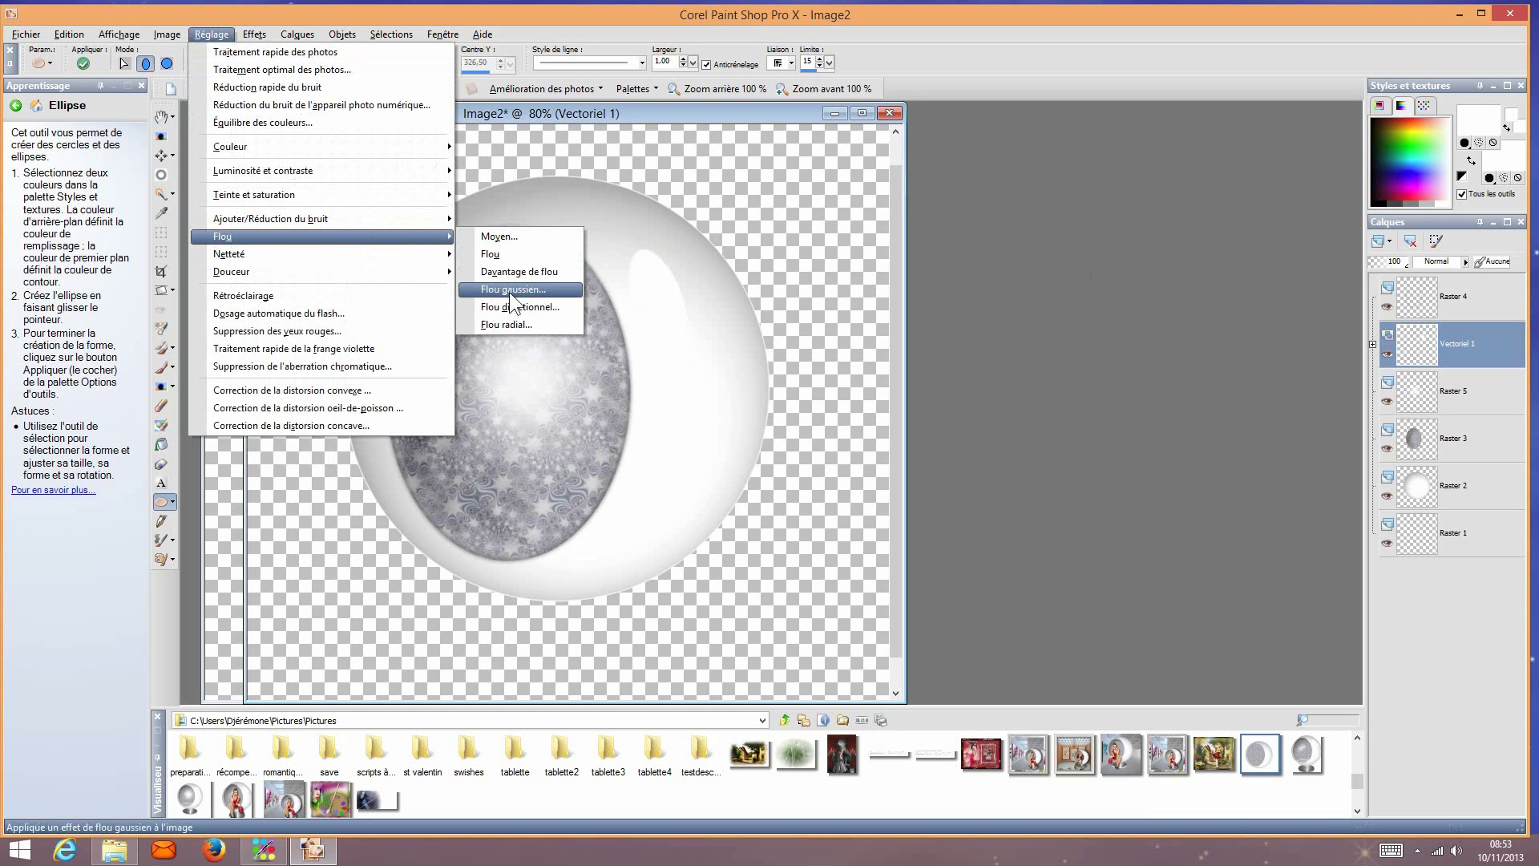
{"action": "left_click", "coordinate": [510, 290]}
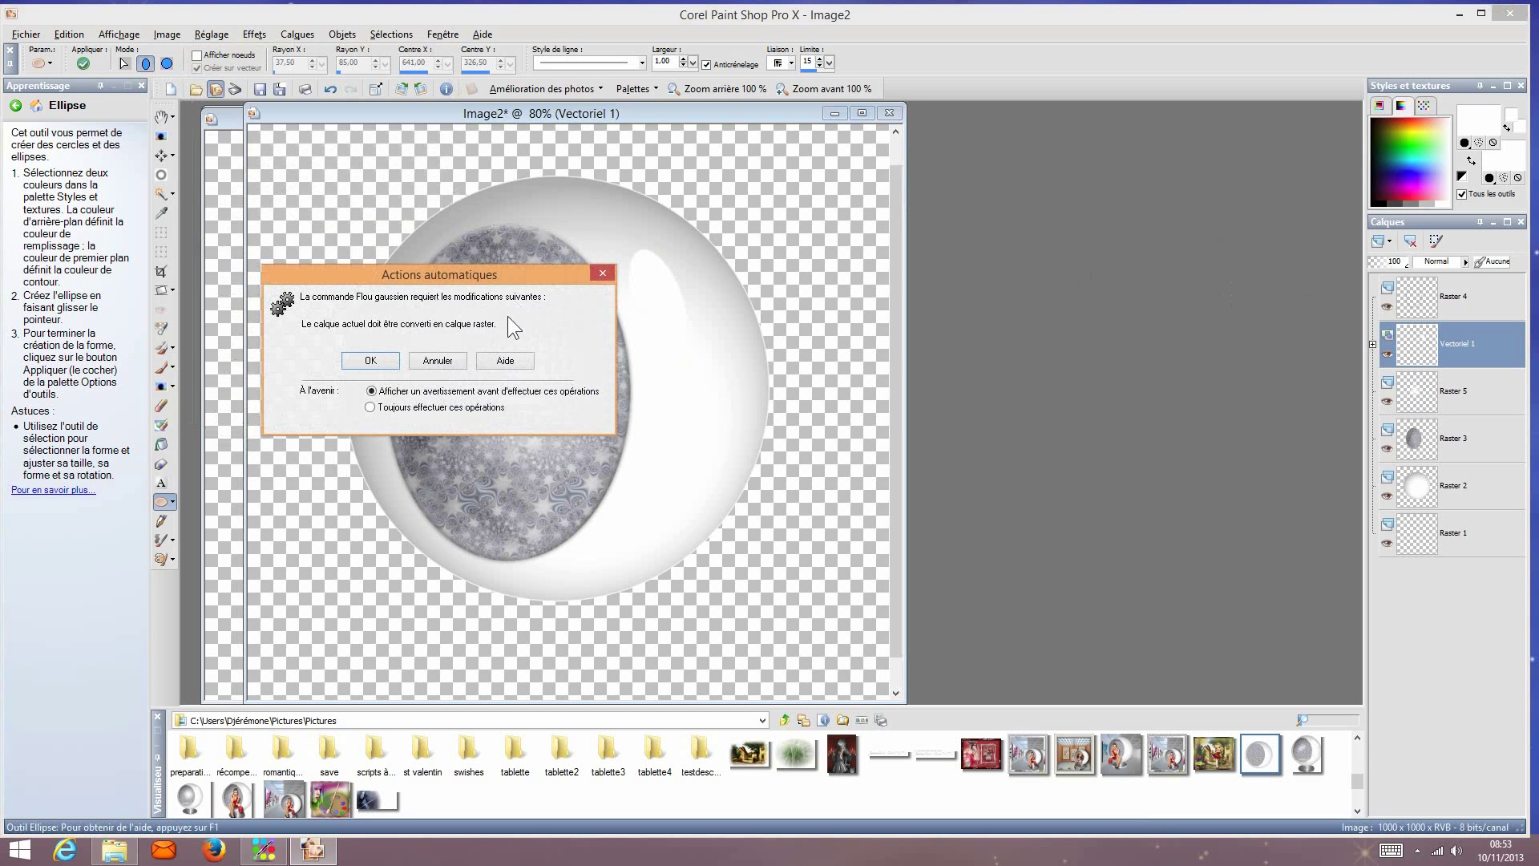
{"action": "left_click", "coordinate": [601, 273]}
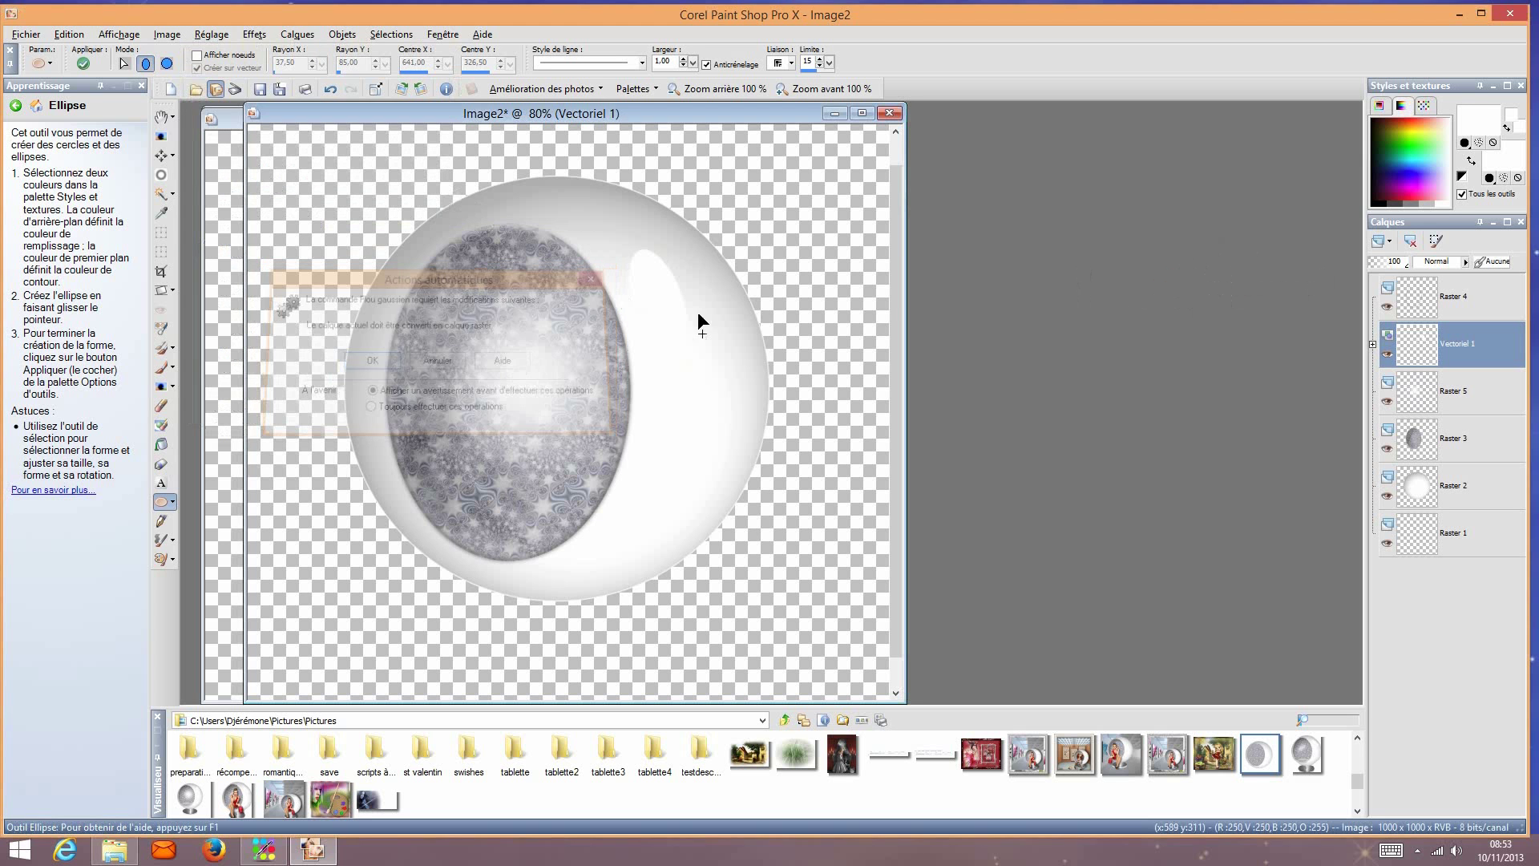
Step: Convert the narrow white ellipse's vector layer to a raster layer and soften the ellipse with a Gaussian blur
{"action": "right_click", "coordinate": [1482, 348]}
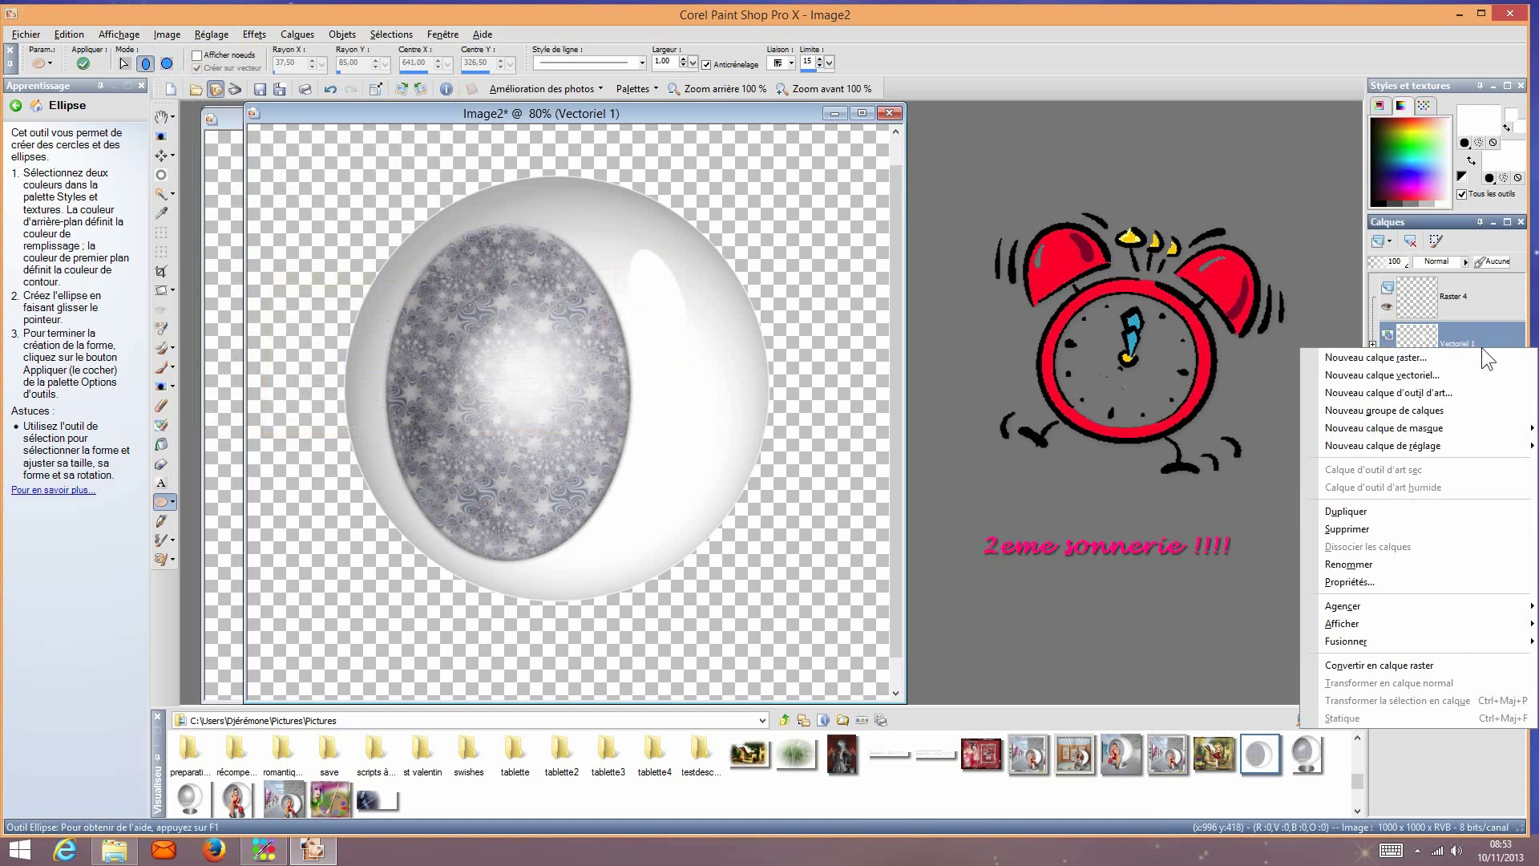
{"action": "left_click", "coordinate": [1438, 665]}
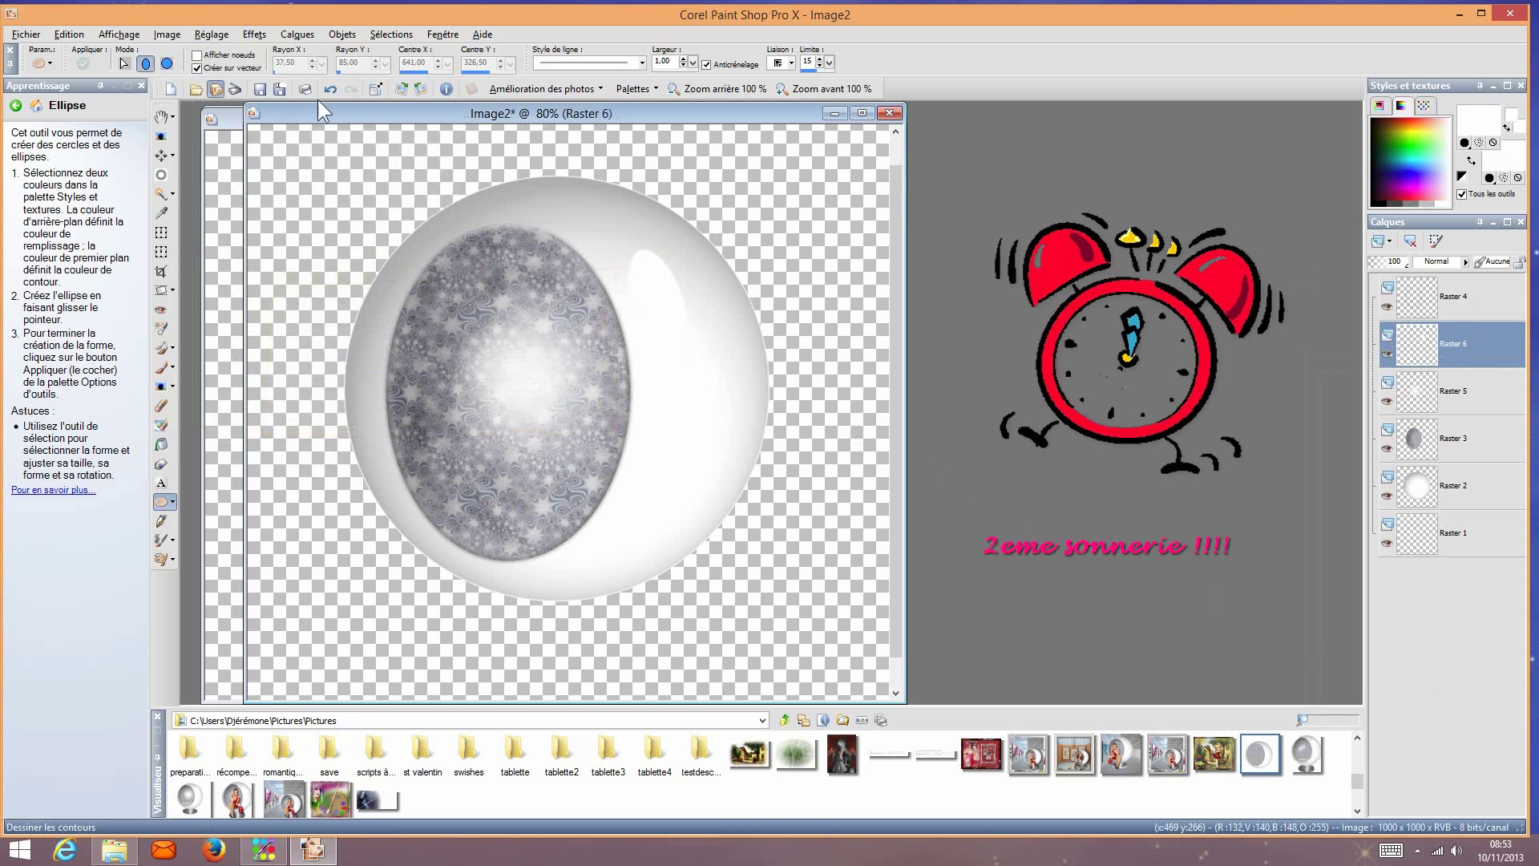
{"action": "left_click", "coordinate": [219, 36]}
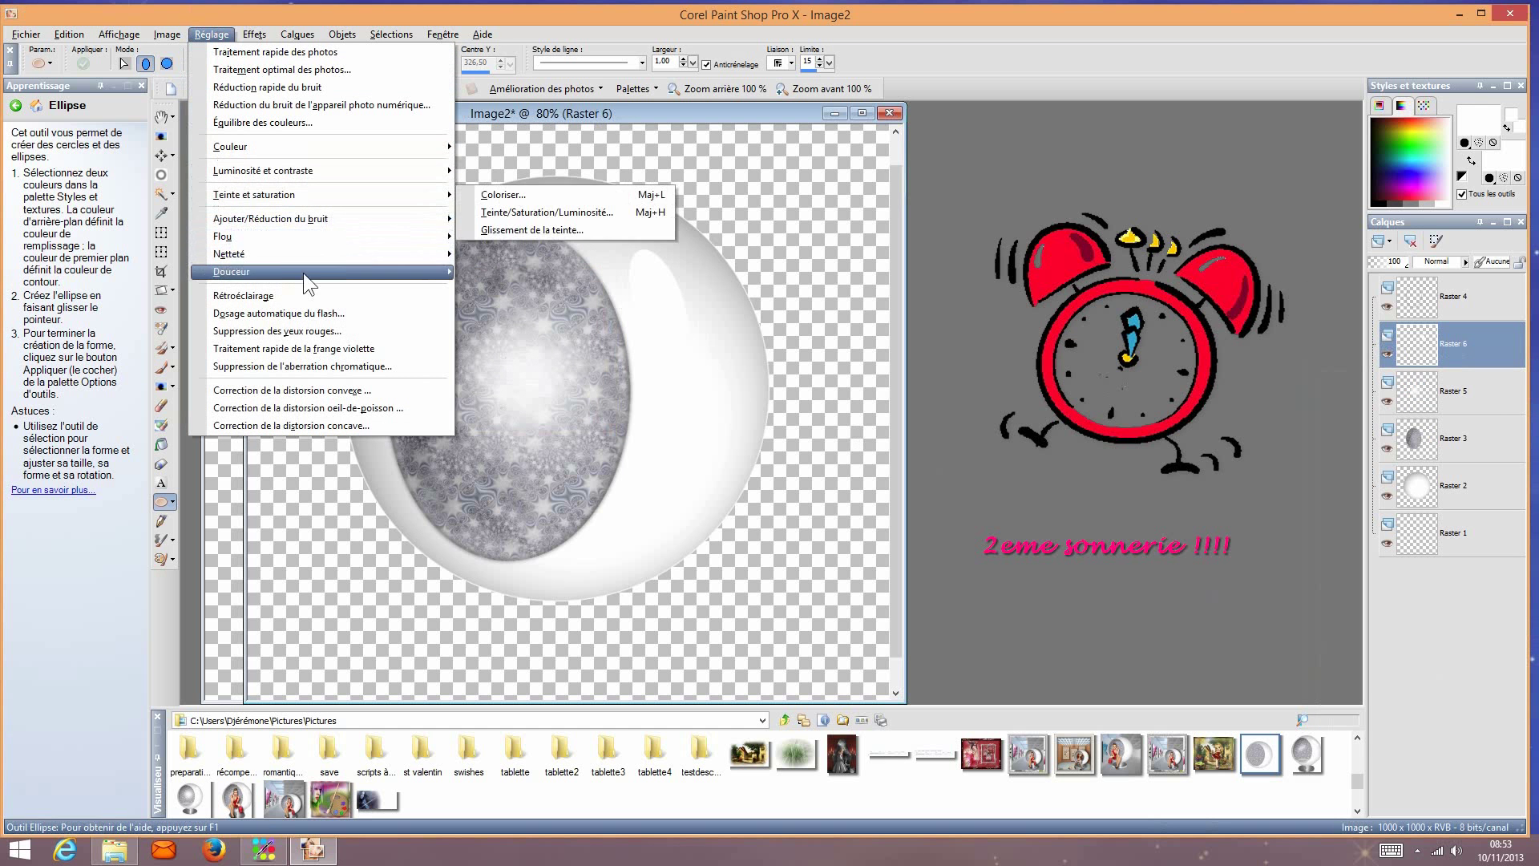
{"action": "mouse_move", "coordinate": [321, 236]}
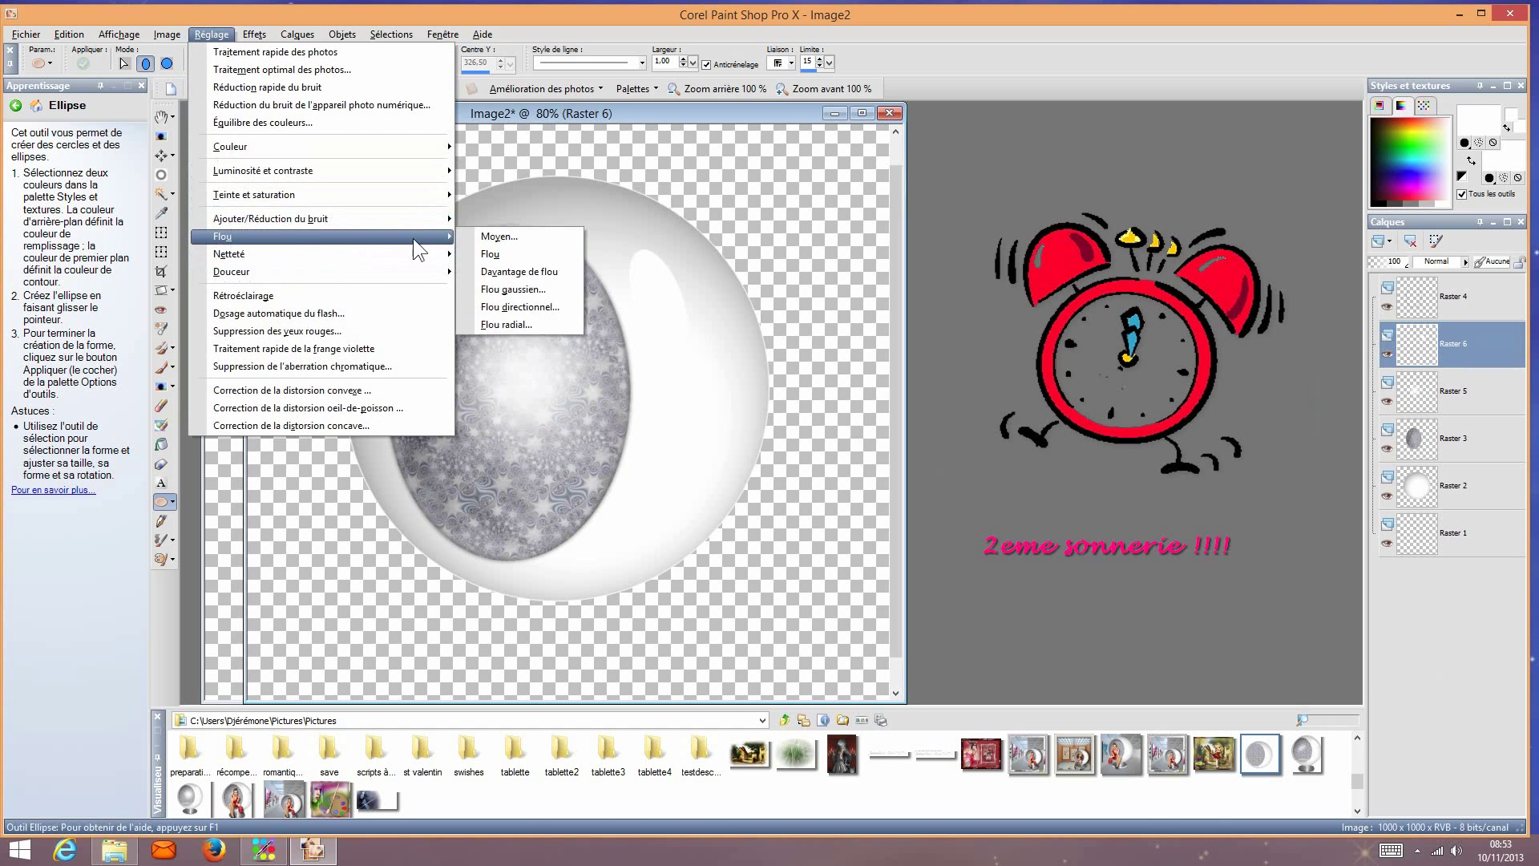
{"action": "left_click", "coordinate": [499, 290]}
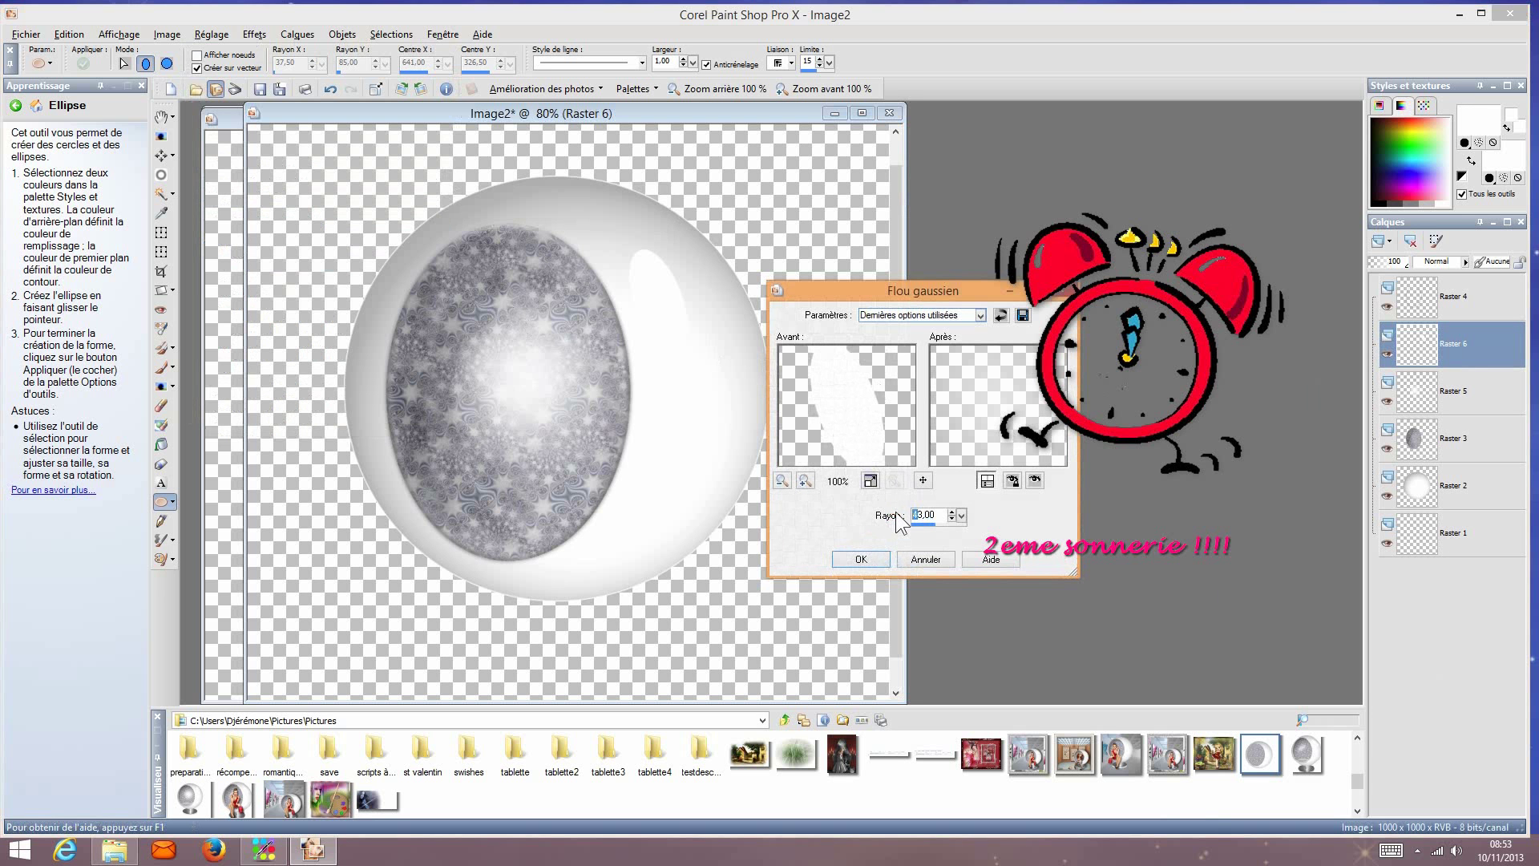
{"action": "type", "text": "3"}
{"action": "left_click", "coordinate": [861, 559]}
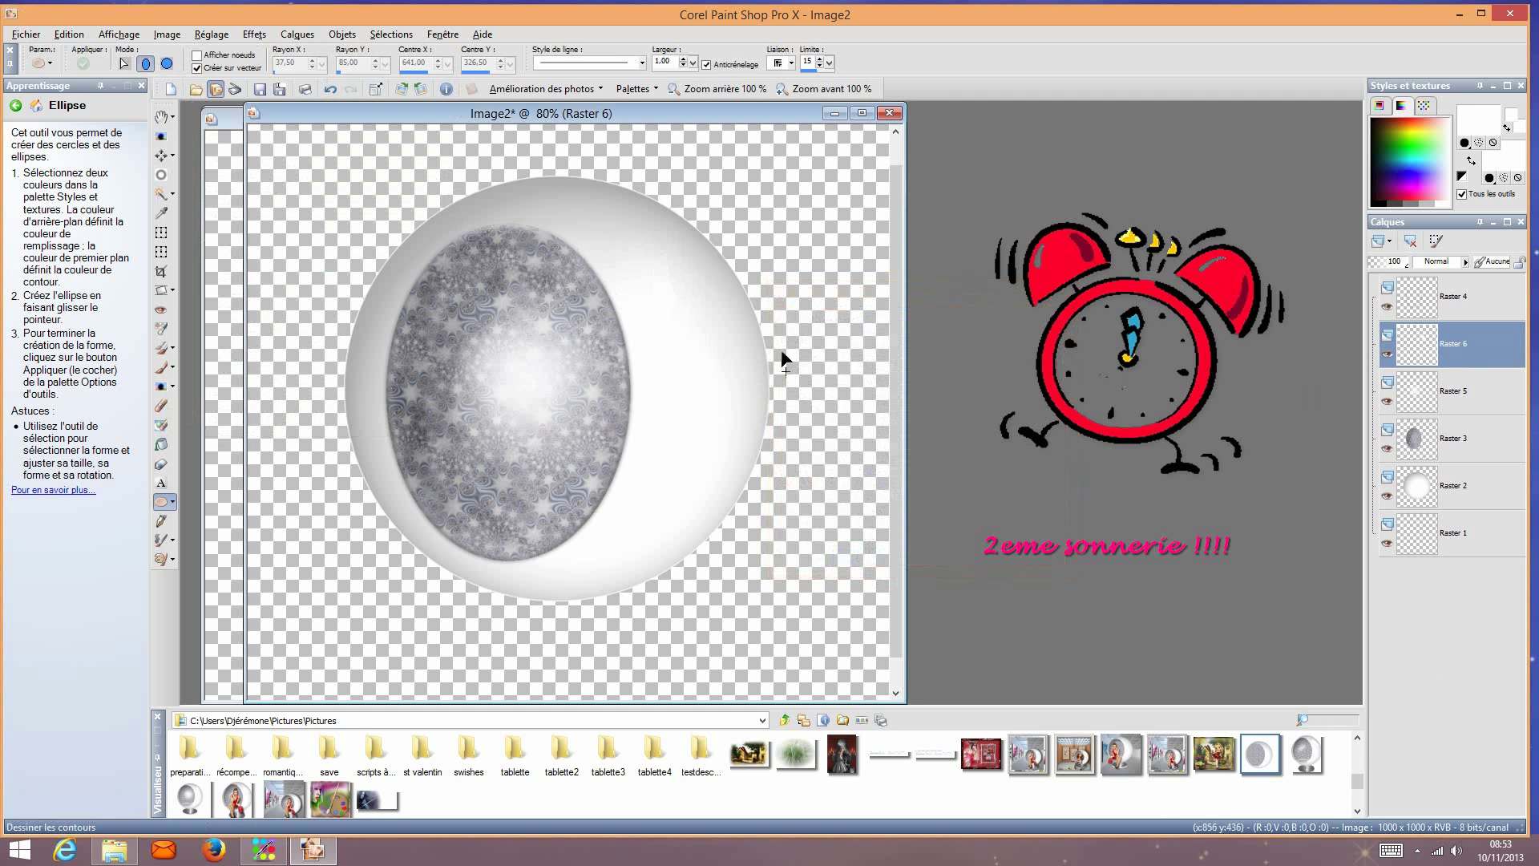
Step: Adjust the brightness of the blurred reflection on Raster 6, with contrast at 0
{"action": "left_click", "coordinate": [161, 154]}
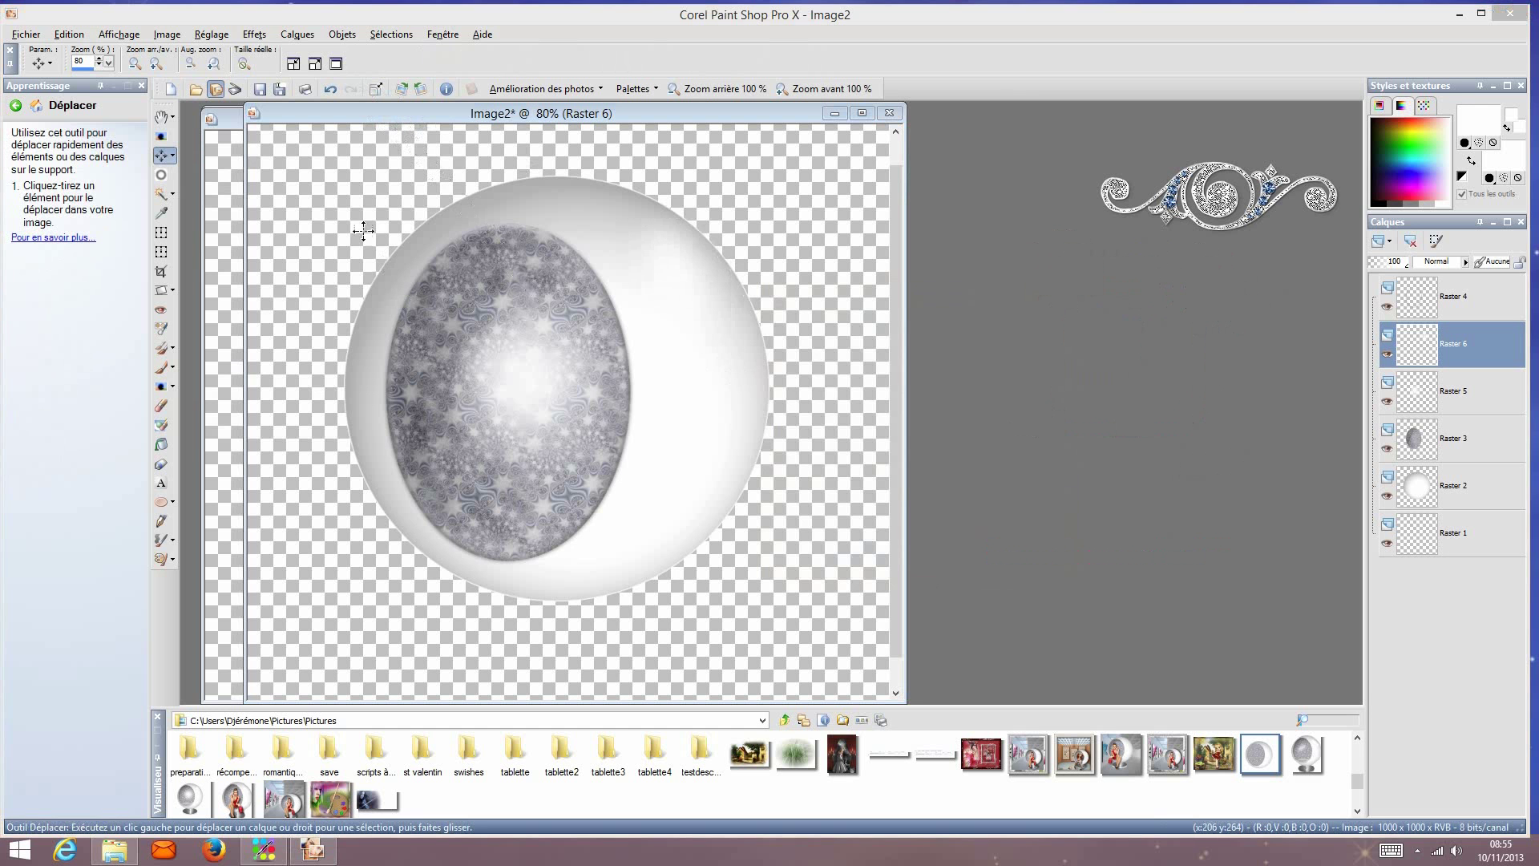
{"action": "left_click", "coordinate": [218, 36]}
{"action": "mouse_move", "coordinate": [257, 177]}
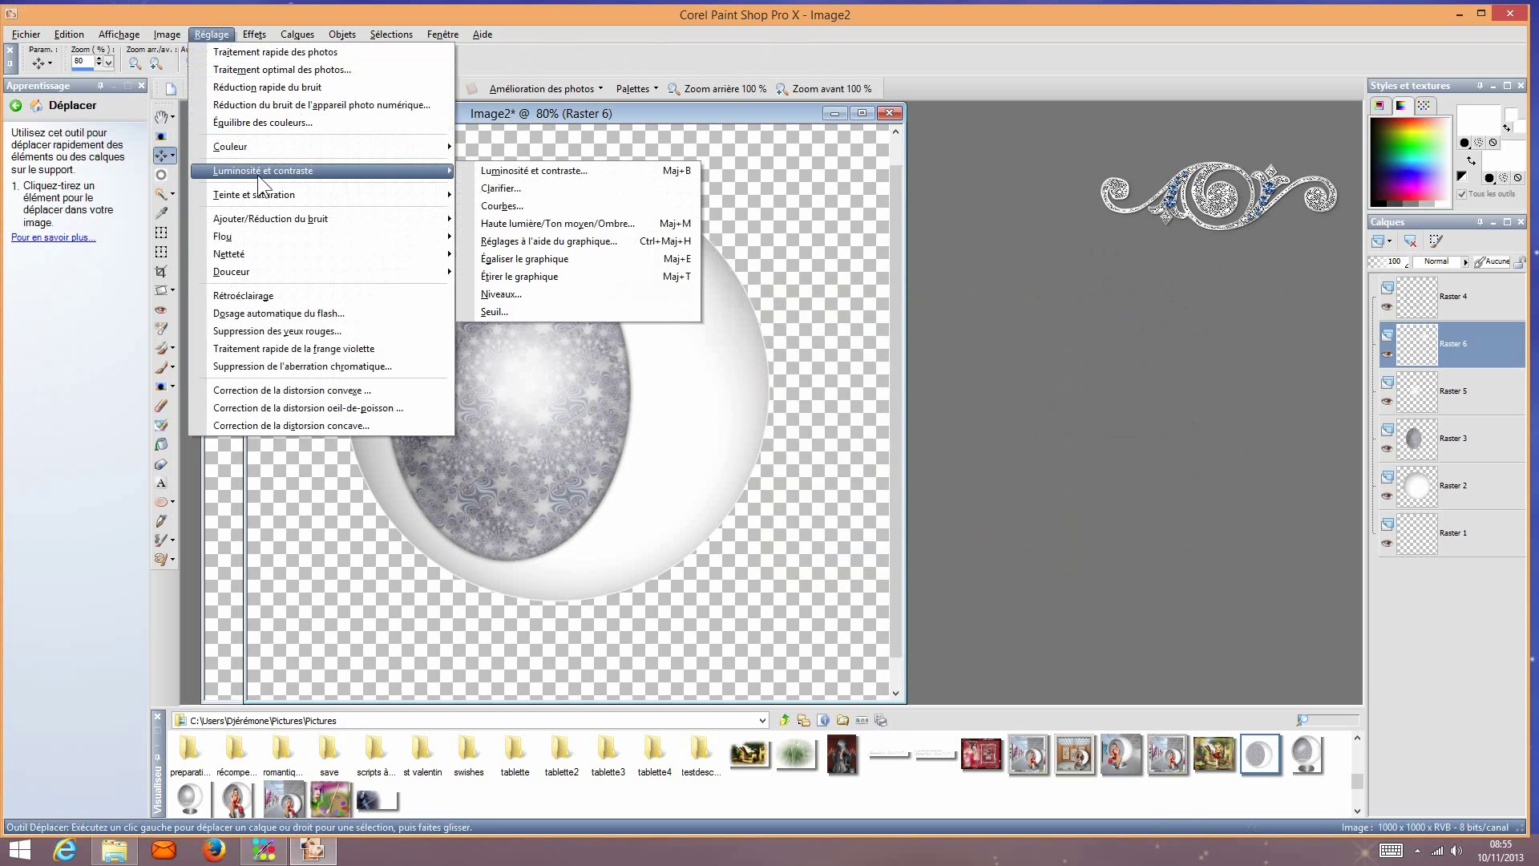
{"action": "left_click", "coordinate": [485, 173]}
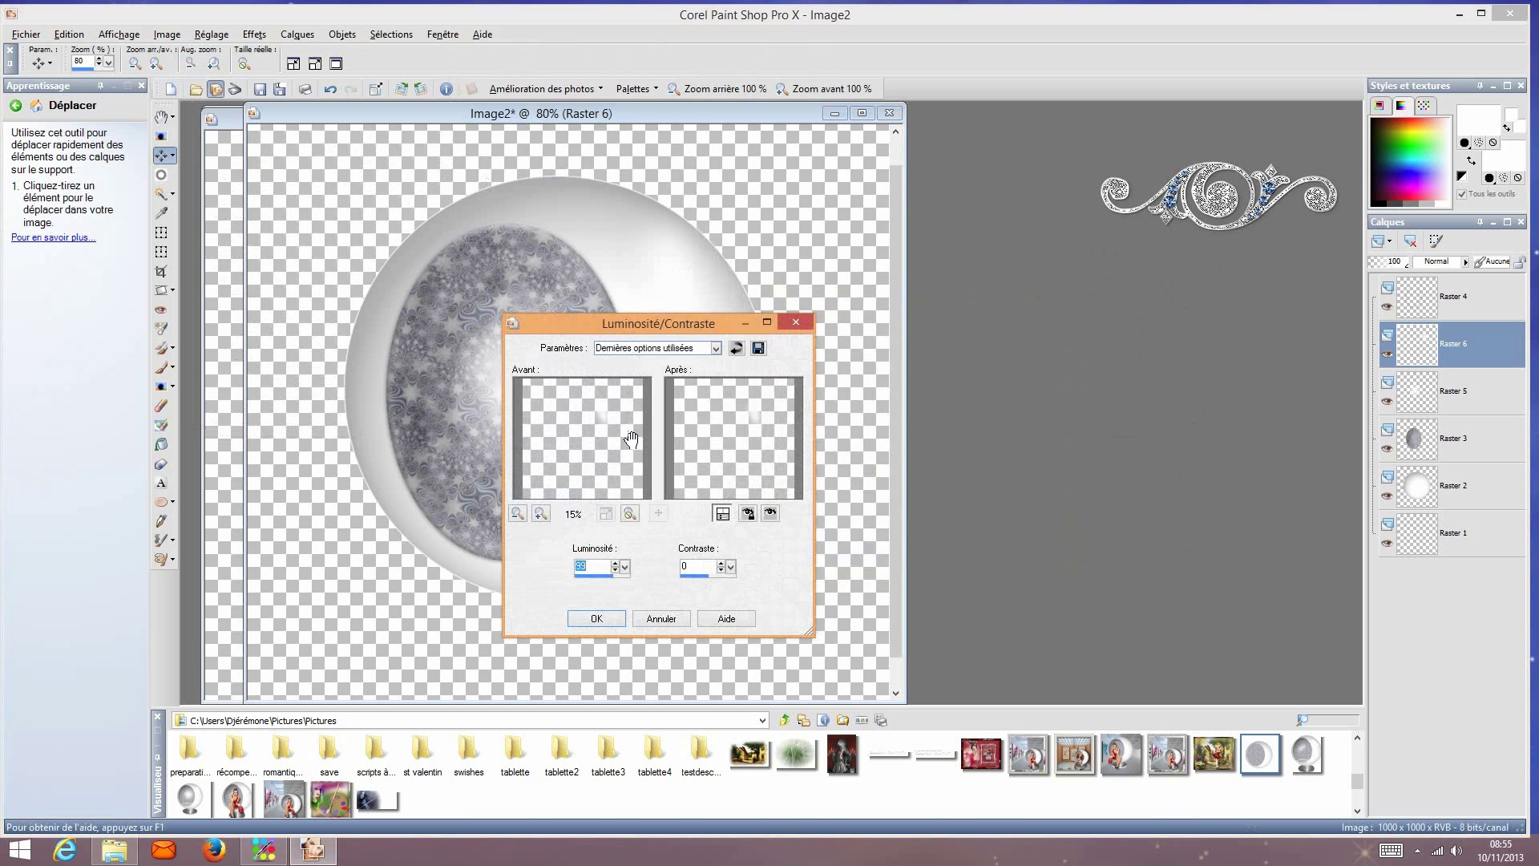
{"action": "left_click", "coordinate": [596, 619]}
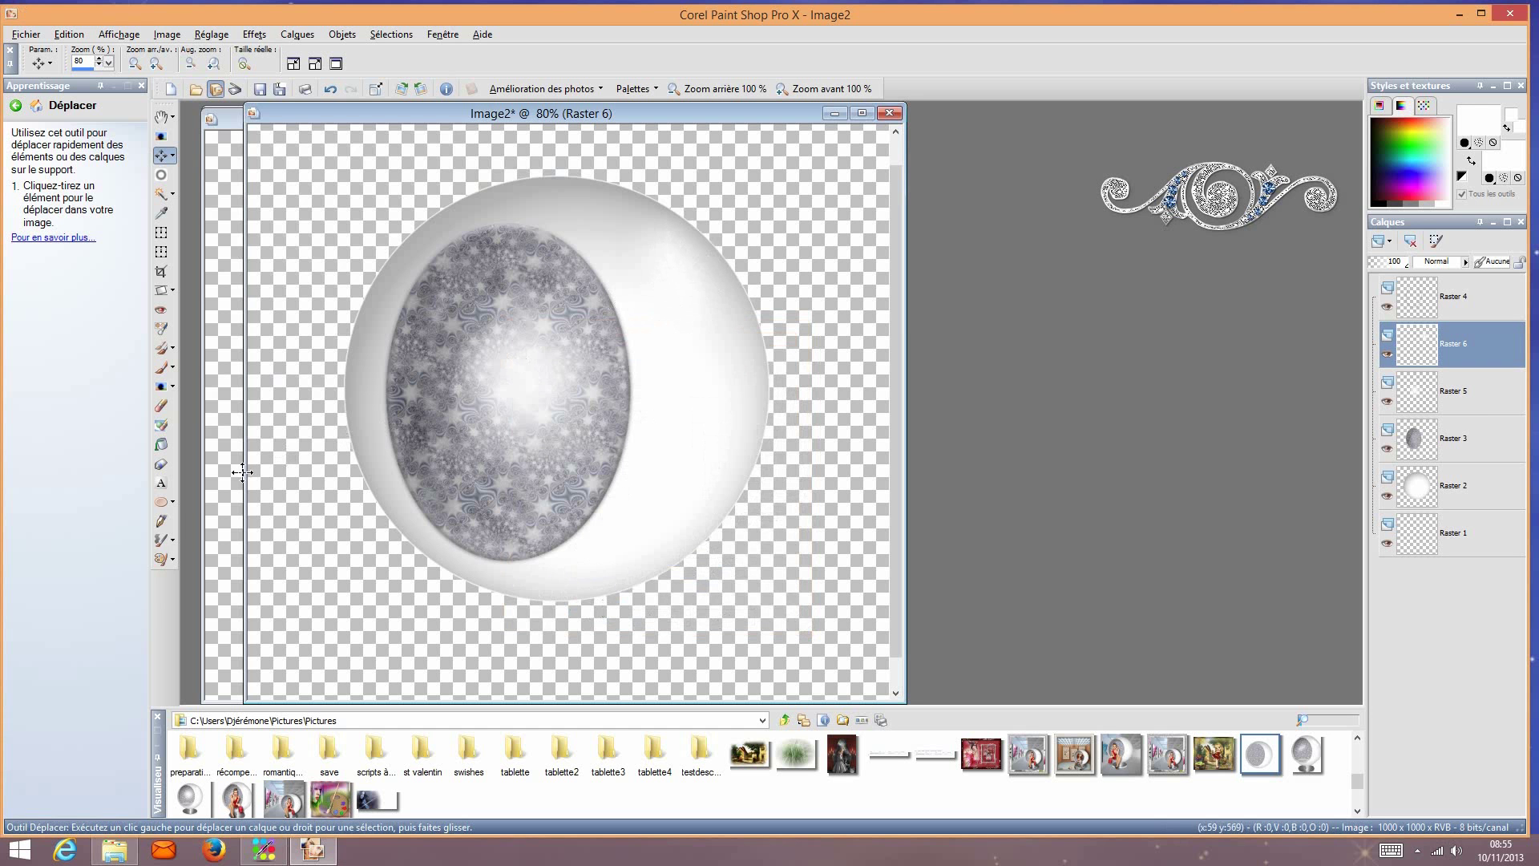
Step: Draw a wide white ellipse over the lower end of the patterned oval, with radii of about 158 by 65 pixels
{"action": "left_click", "coordinate": [172, 501]}
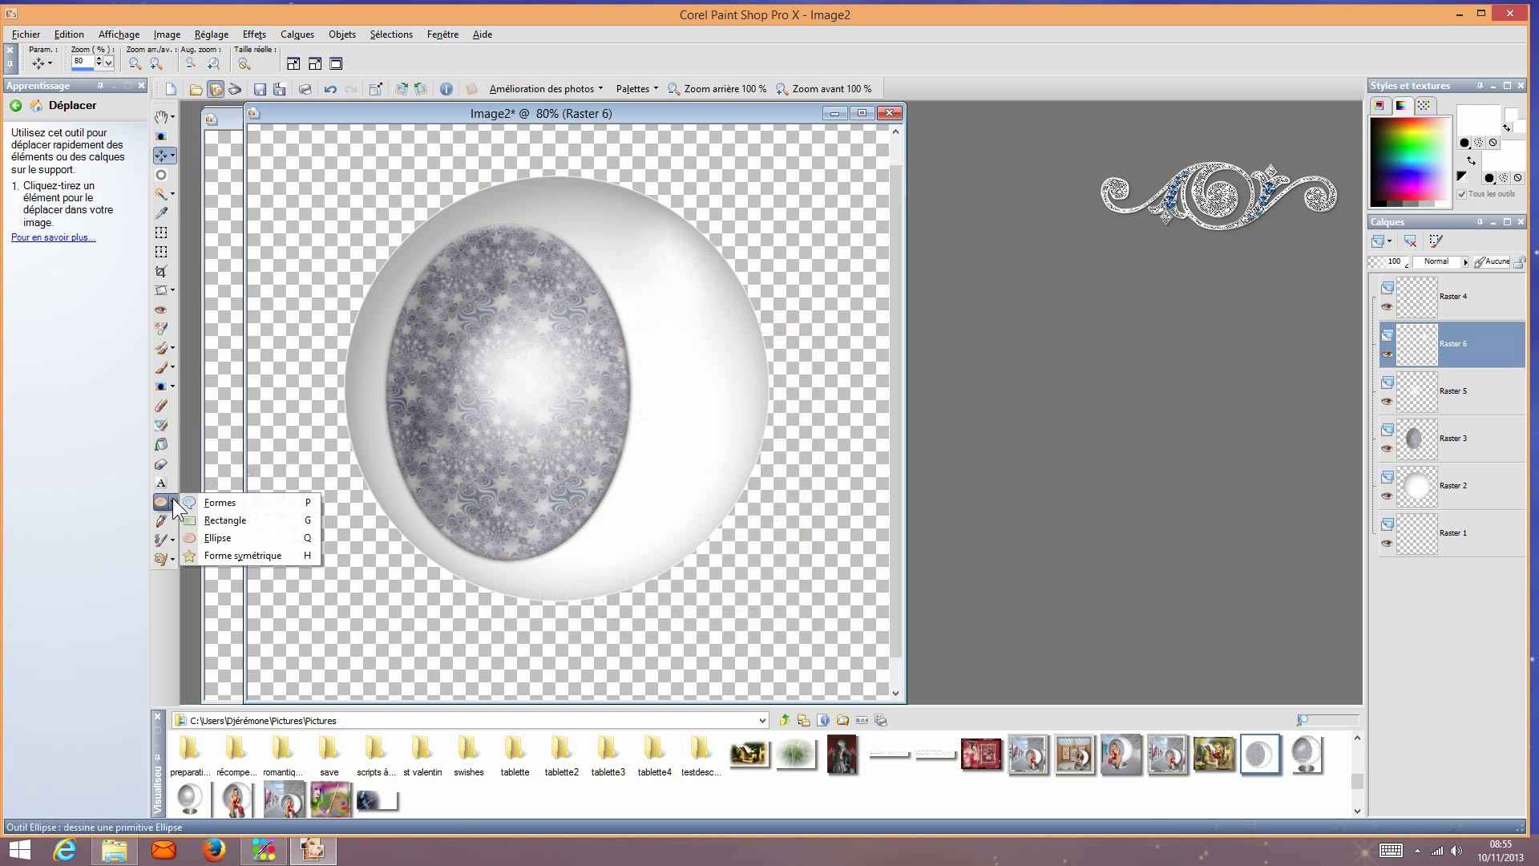
{"action": "left_click", "coordinate": [218, 538]}
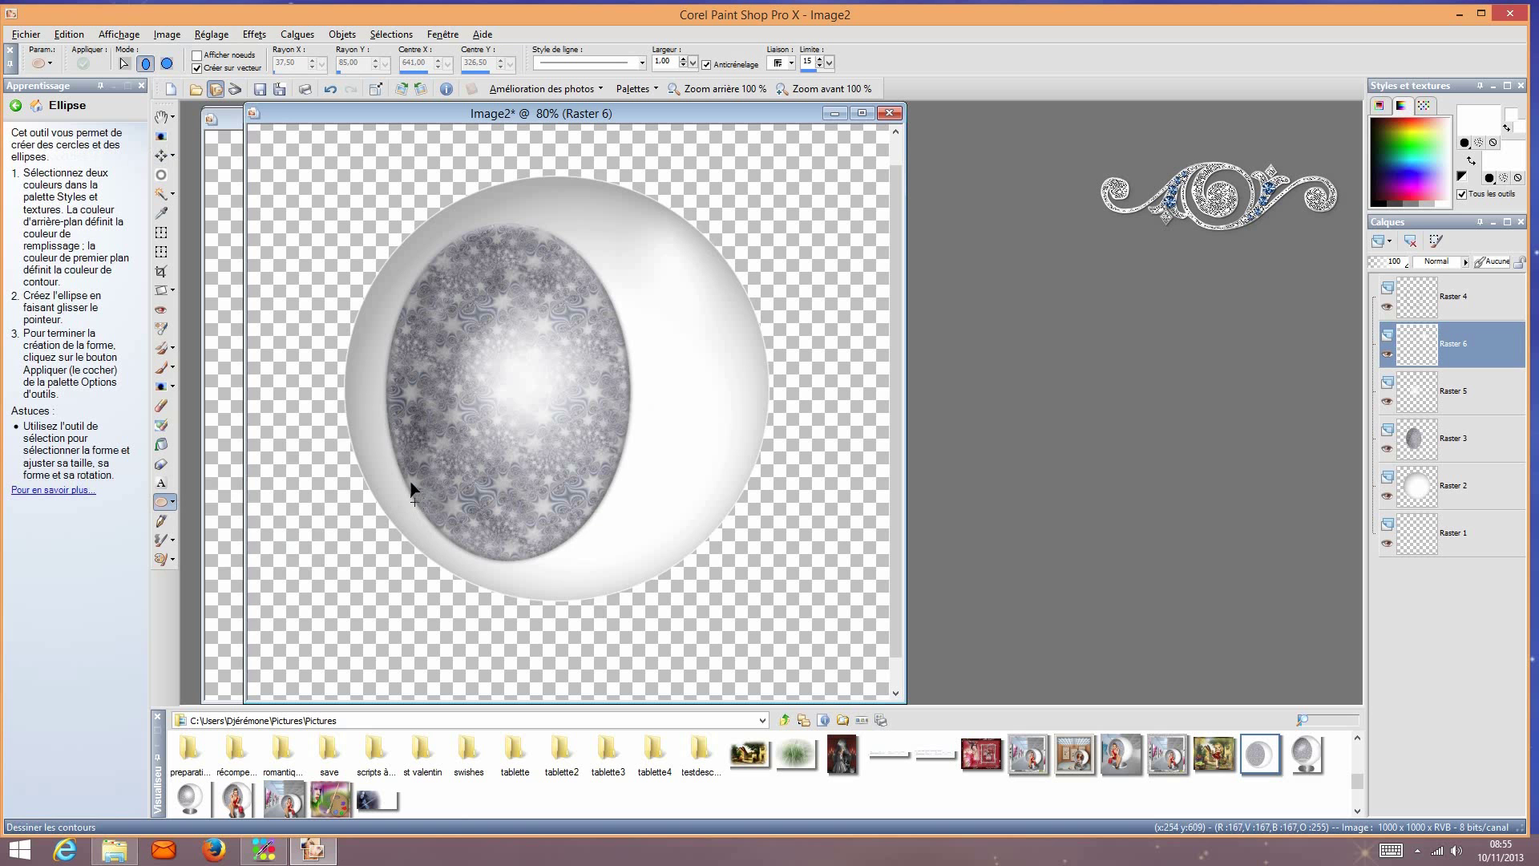
{"action": "left_click_drag", "start_coordinate": [410, 483], "coordinate": [613, 569]}
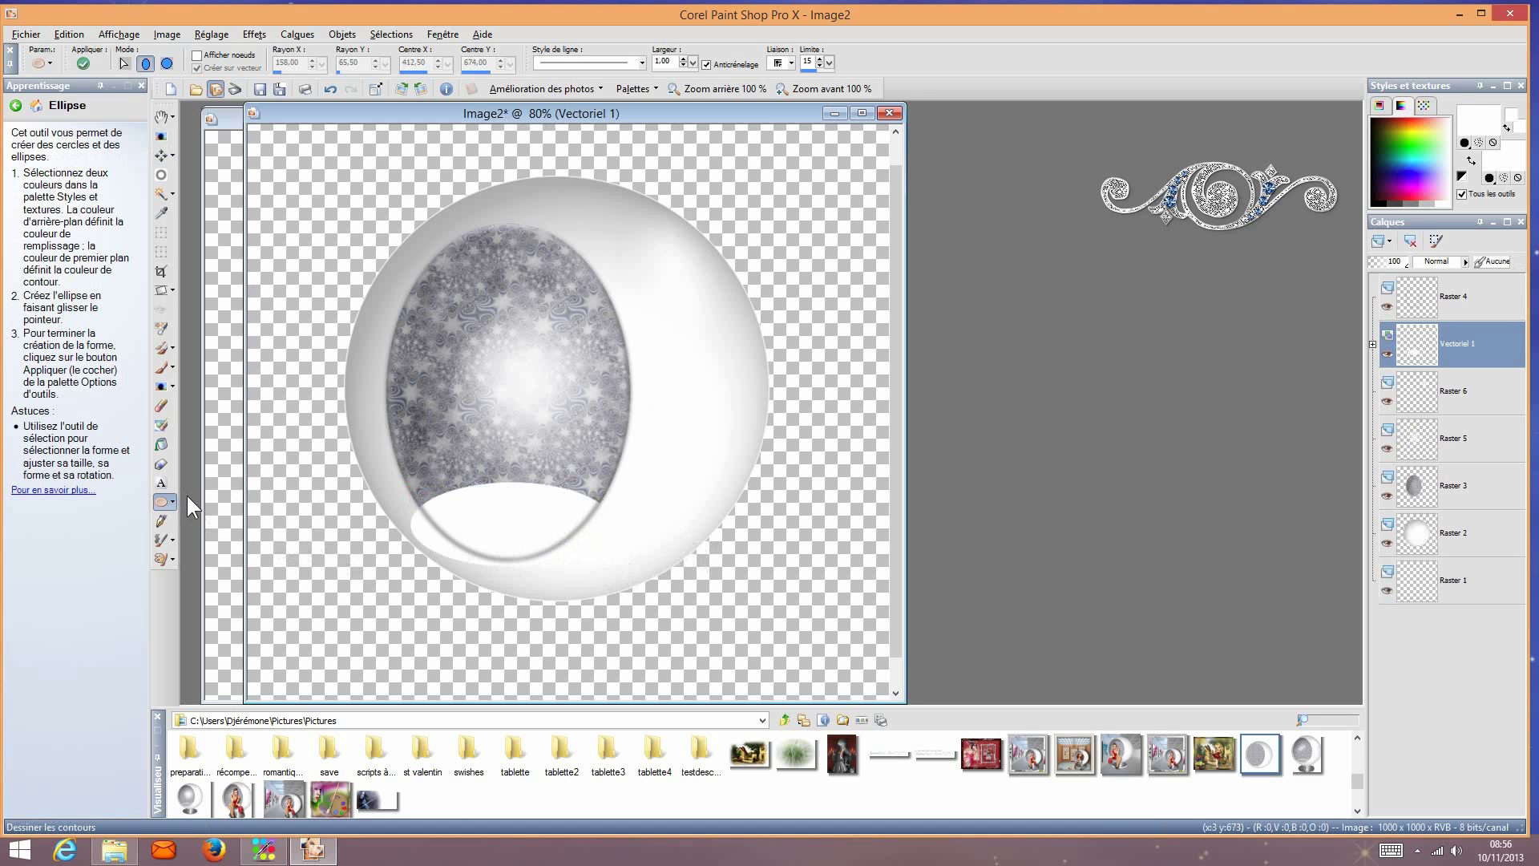
Step: Convert the wide ellipse's vector layer to a raster layer and reshape it with the Warp Brush into a seat cushion inside the oval's rim
{"action": "left_click", "coordinate": [170, 539]}
{"action": "left_click", "coordinate": [210, 546]}
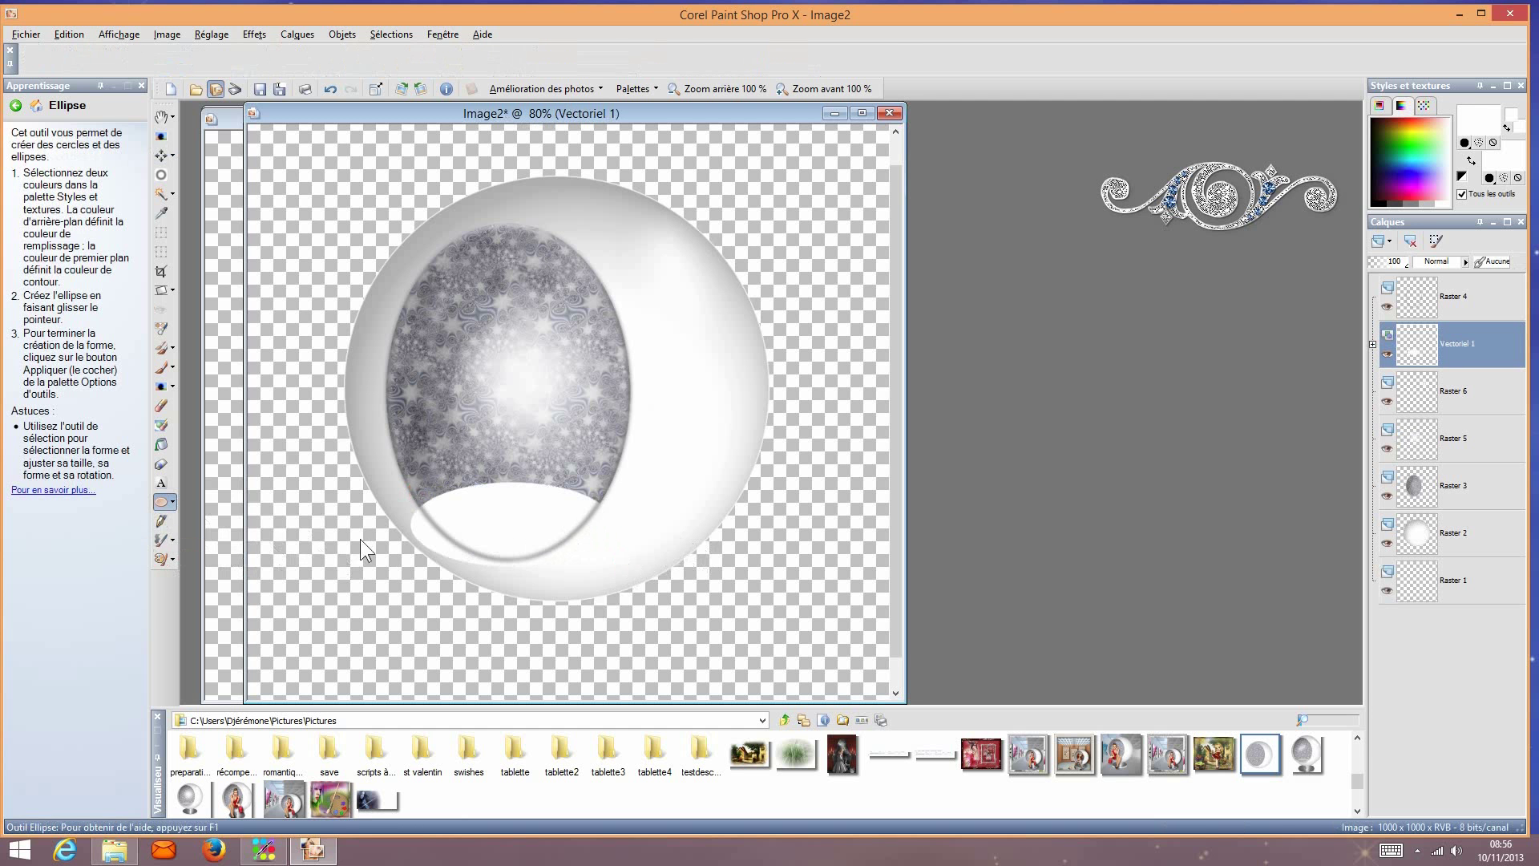
{"action": "left_click", "coordinate": [397, 544]}
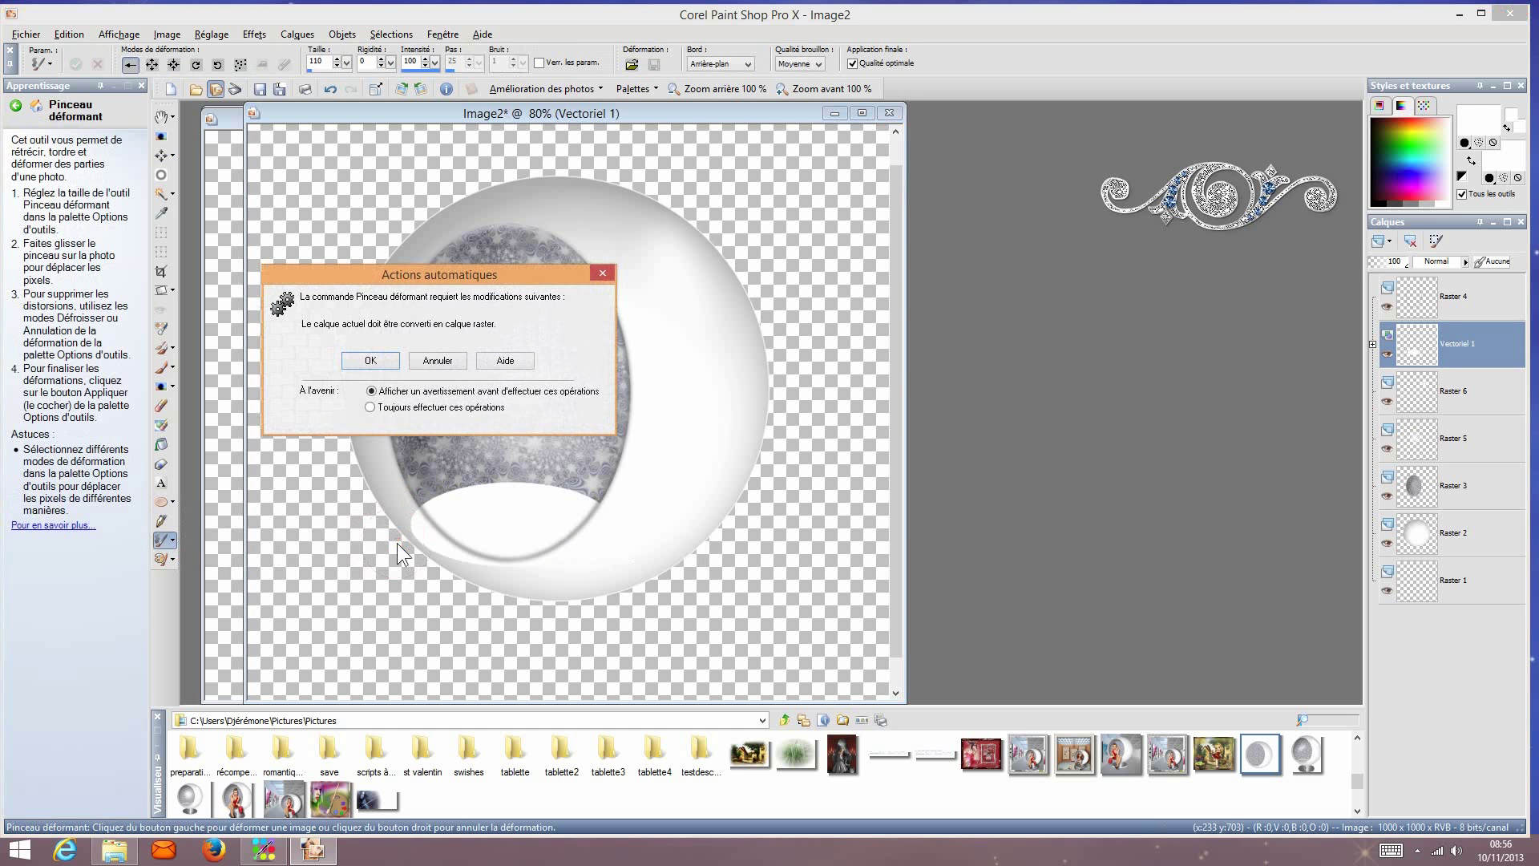
{"action": "left_click", "coordinate": [603, 273]}
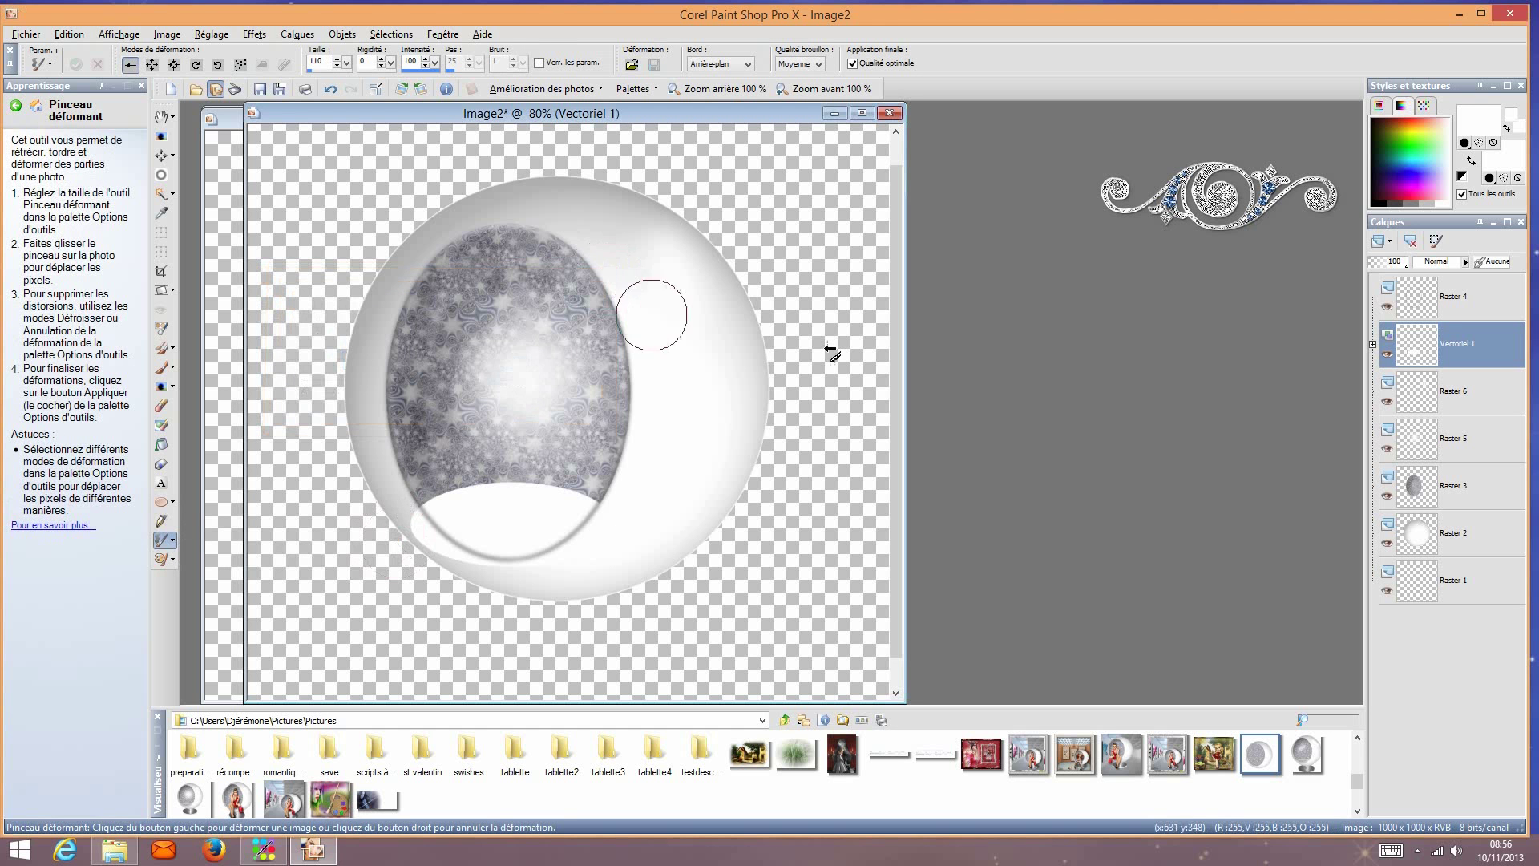
{"action": "right_click", "coordinate": [1493, 340]}
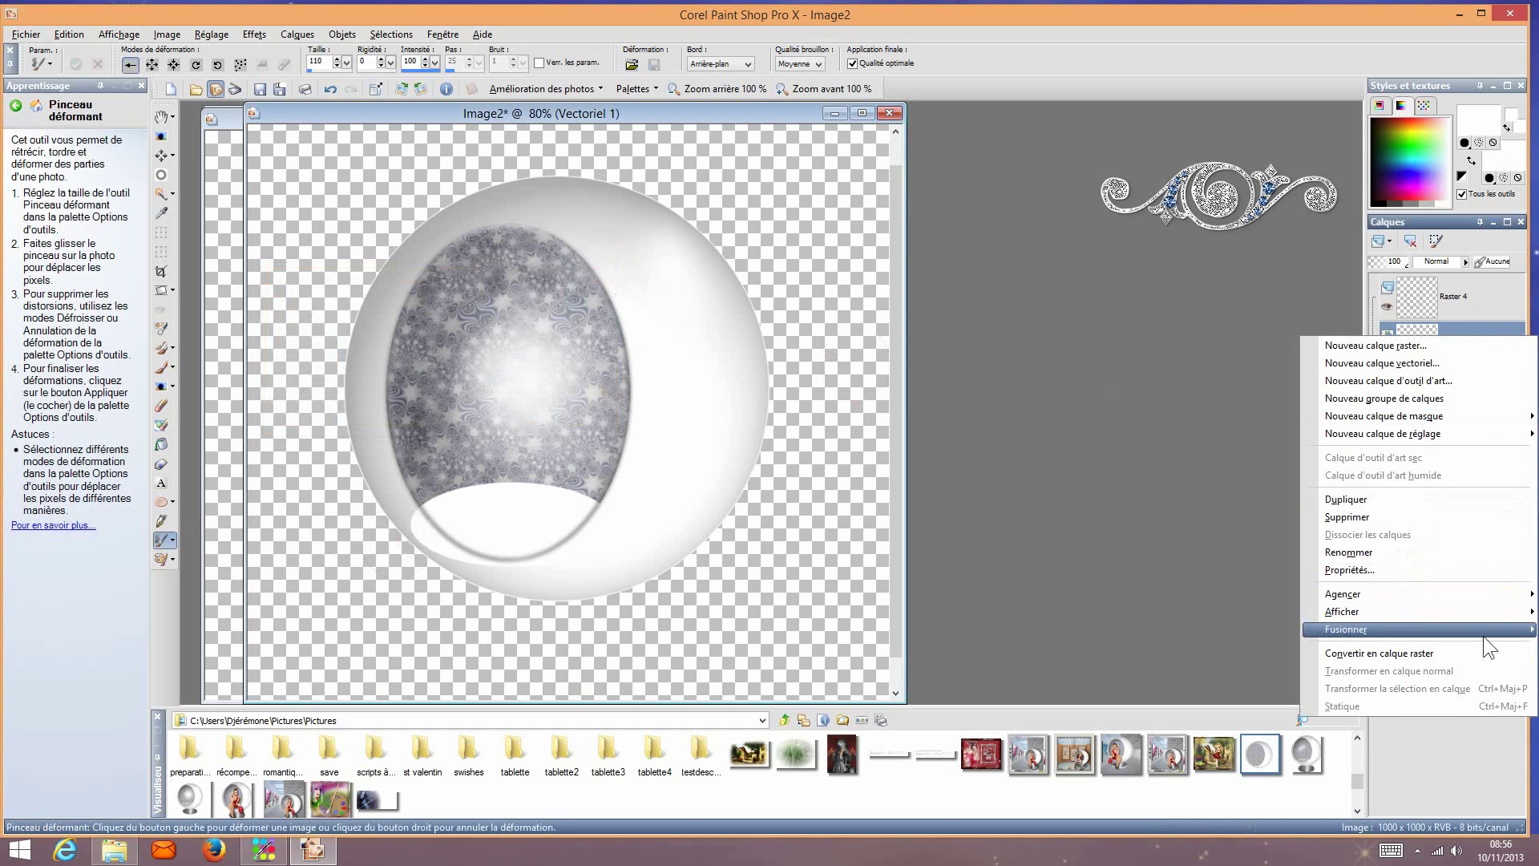
{"action": "left_click", "coordinate": [1464, 652]}
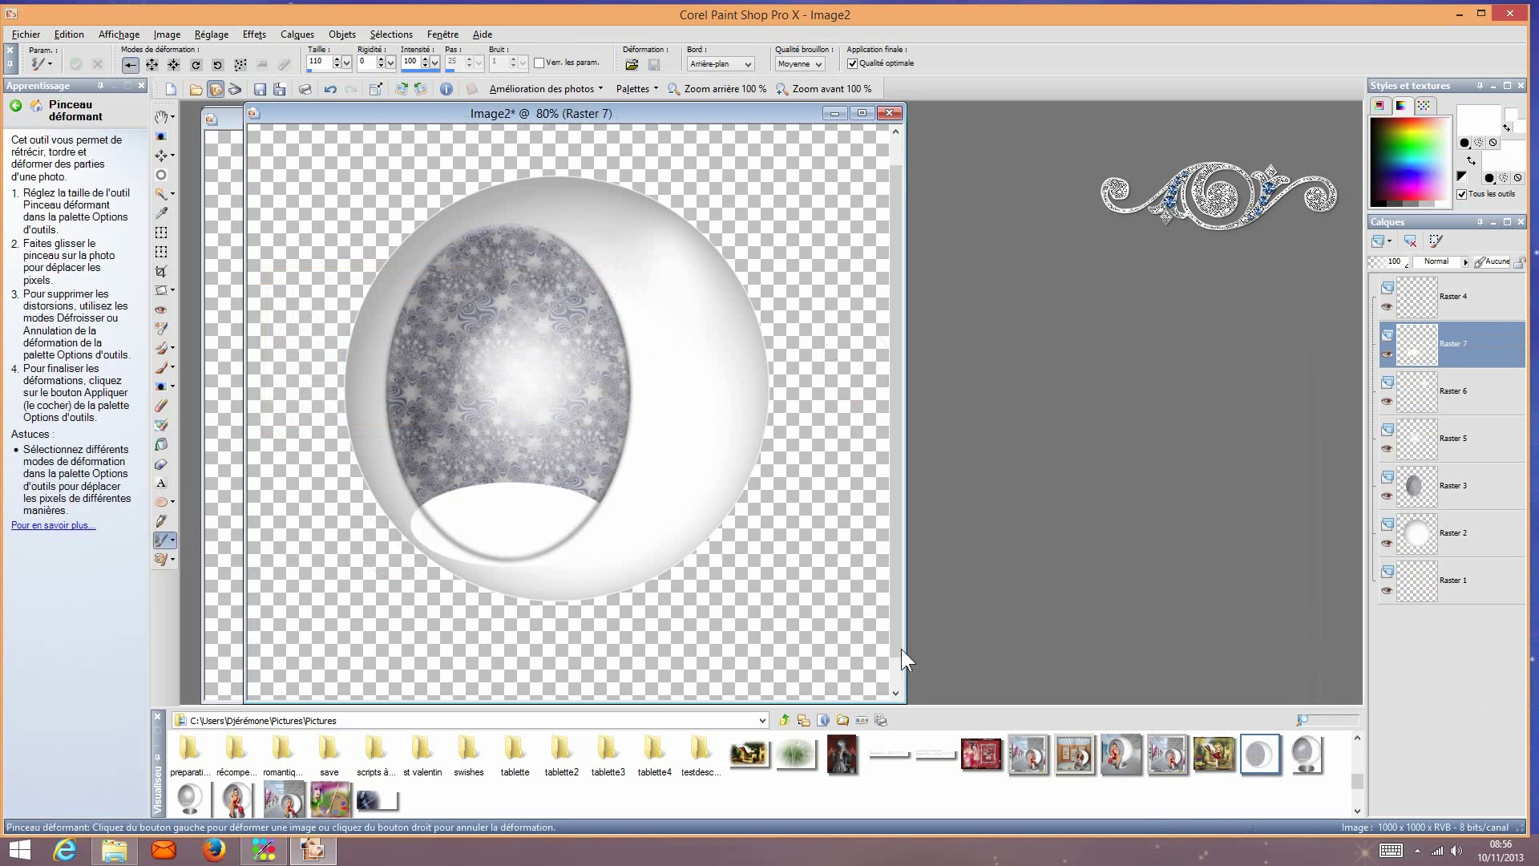
{"action": "left_click_drag", "start_coordinate": [413, 553], "coordinate": [420, 516]}
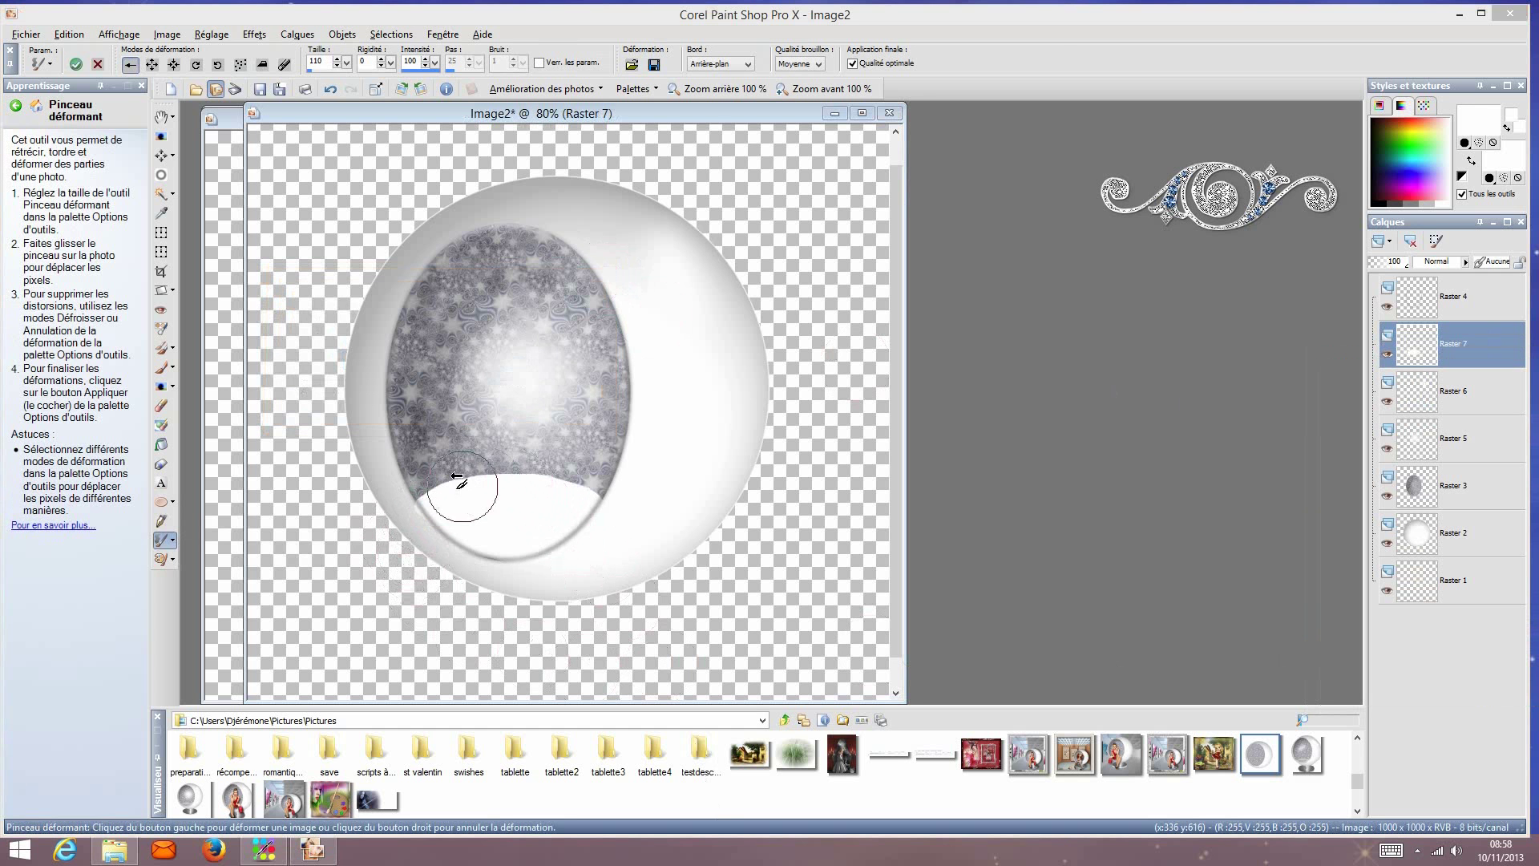
{"action": "mouse_move", "coordinate": [456, 476]}
{"action": "left_mouse_down"}
{"action": "mouse_move", "coordinate": [480, 450]}
{"action": "mouse_move", "coordinate": [579, 504]}
{"action": "left_mouse_up"}
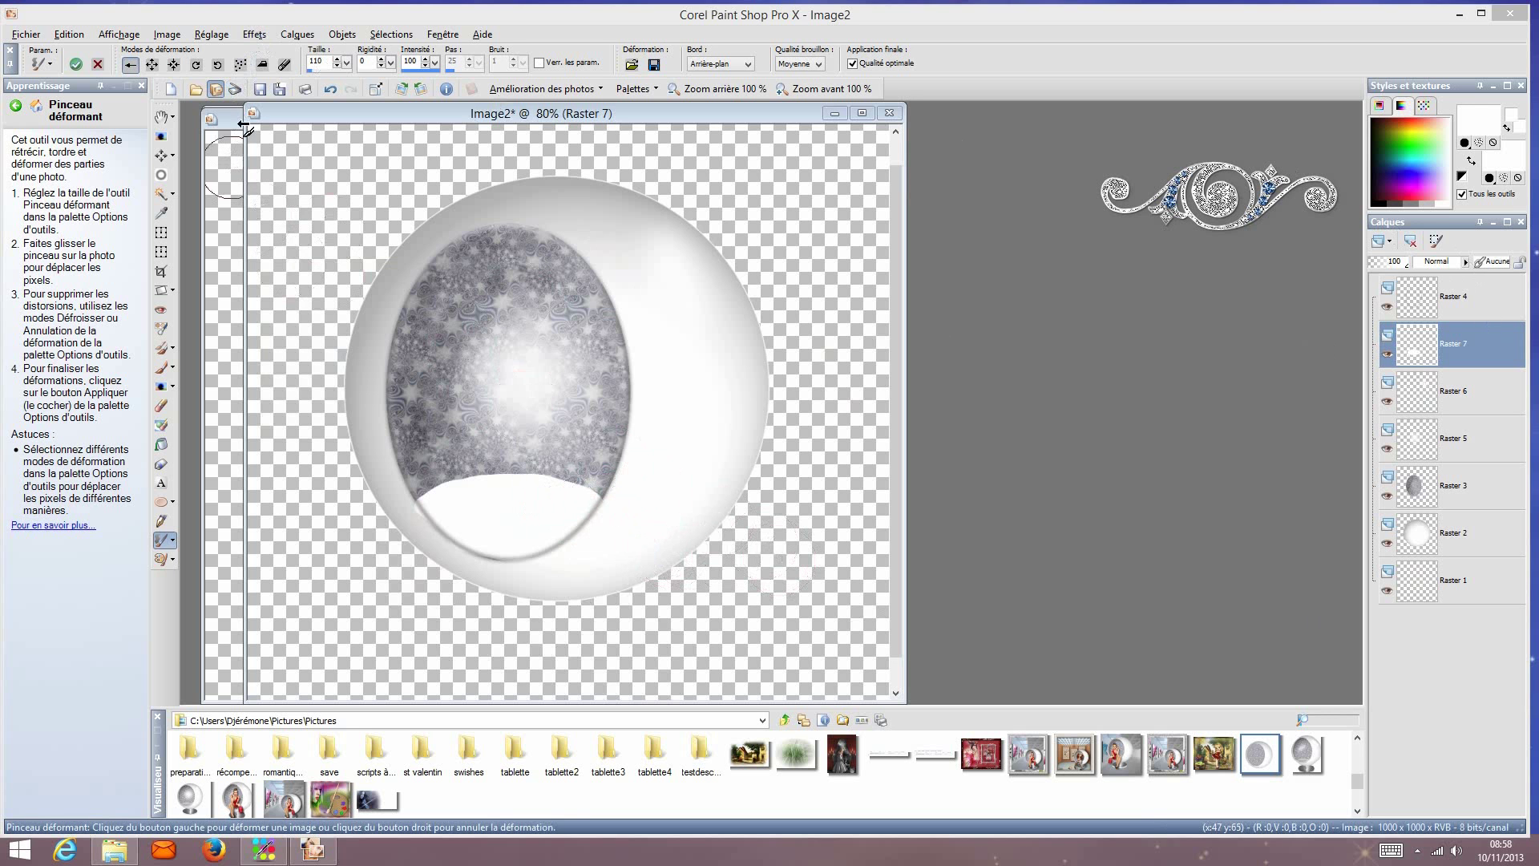
Step: Apply the Eye Candy 5: Textures Animal Fur filter to the white cushion on Raster 7
{"action": "left_click", "coordinate": [252, 35]}
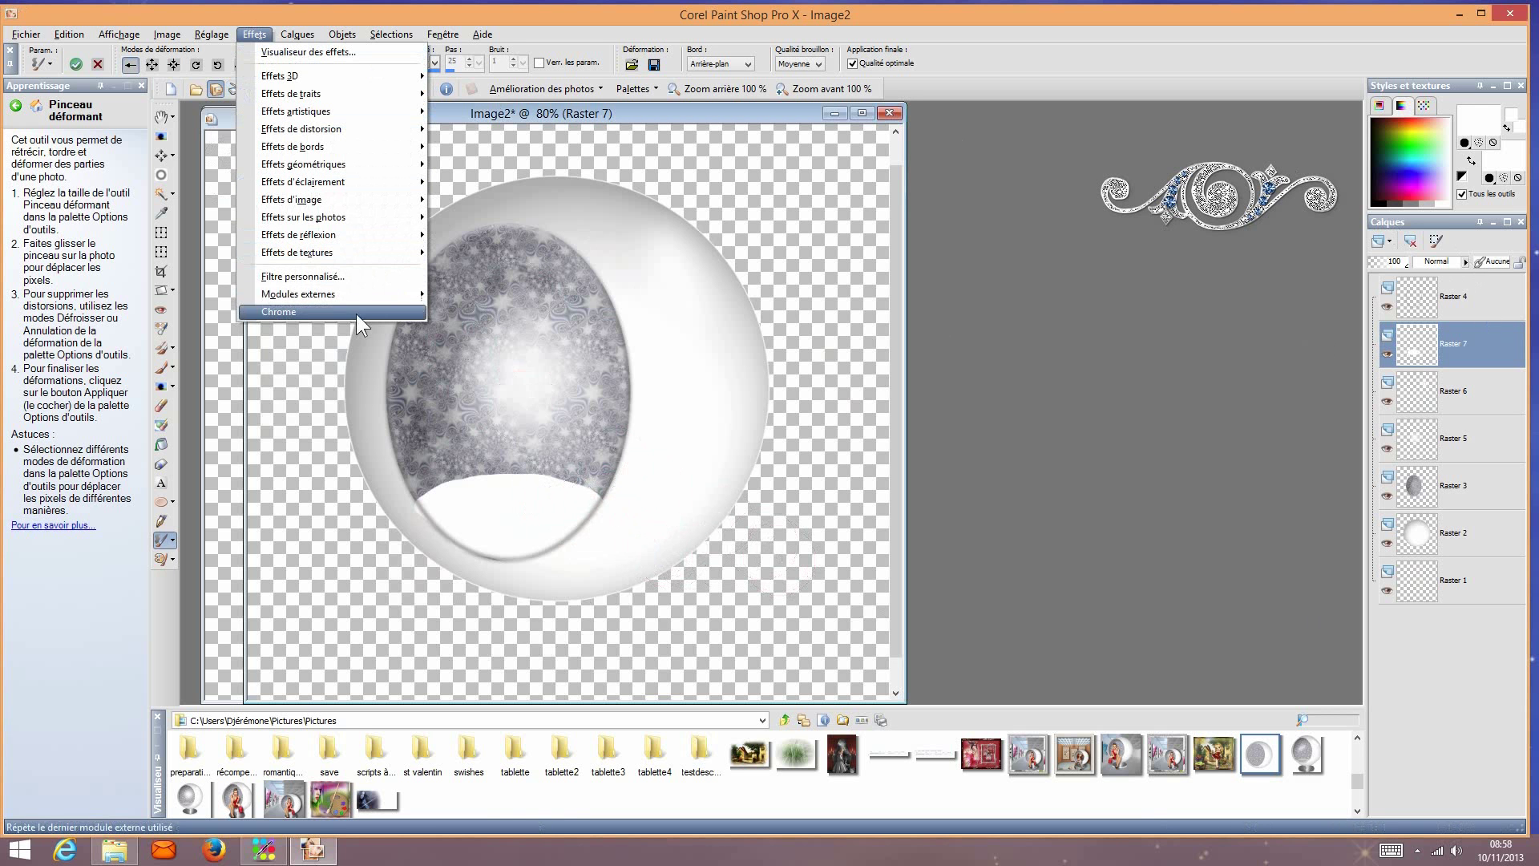
{"action": "mouse_move", "coordinate": [358, 303]}
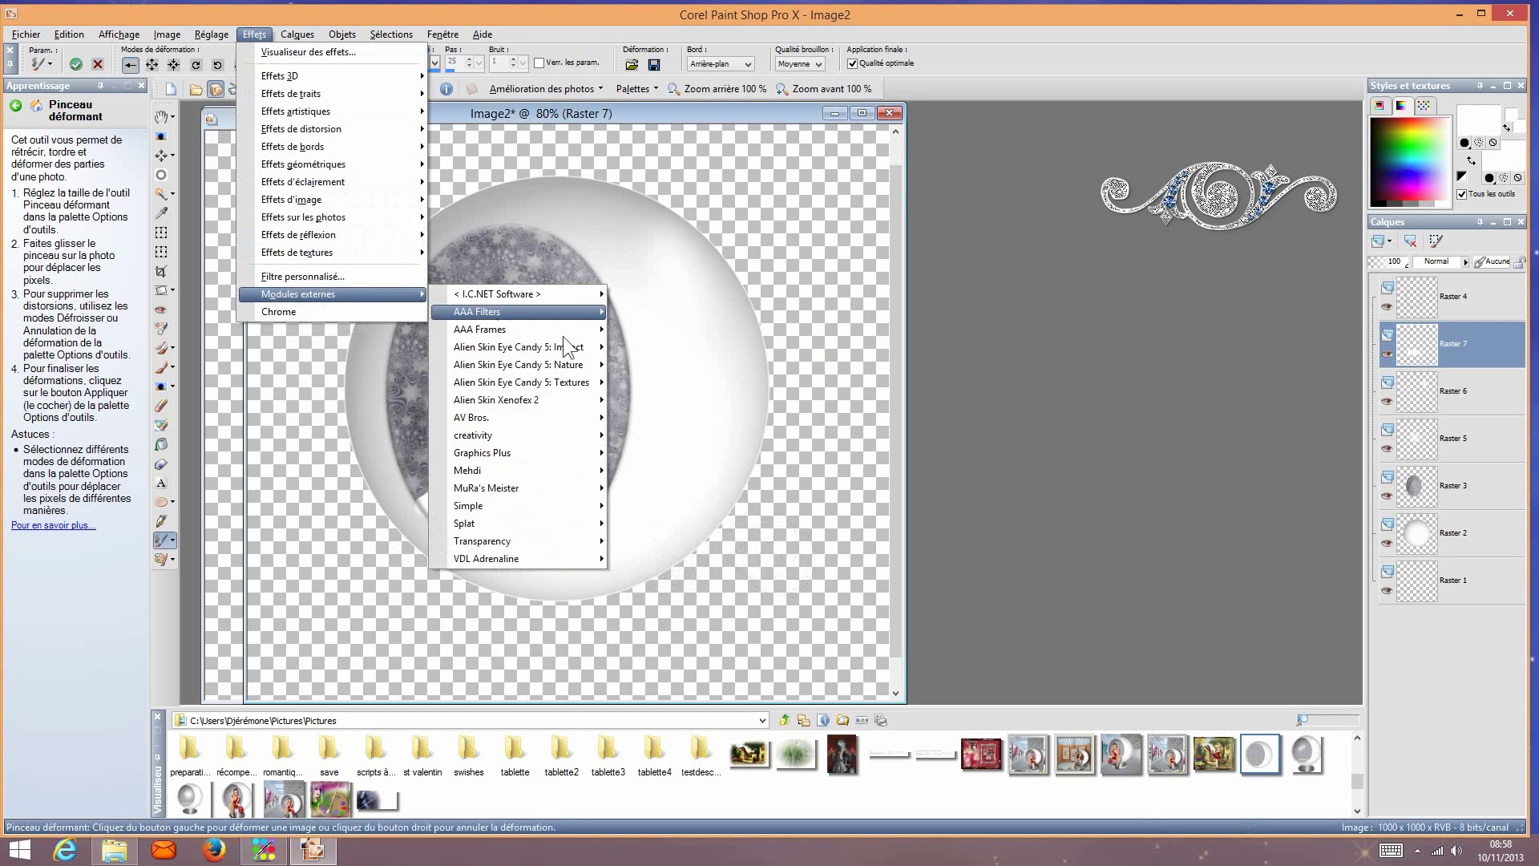
{"action": "mouse_move", "coordinate": [595, 357]}
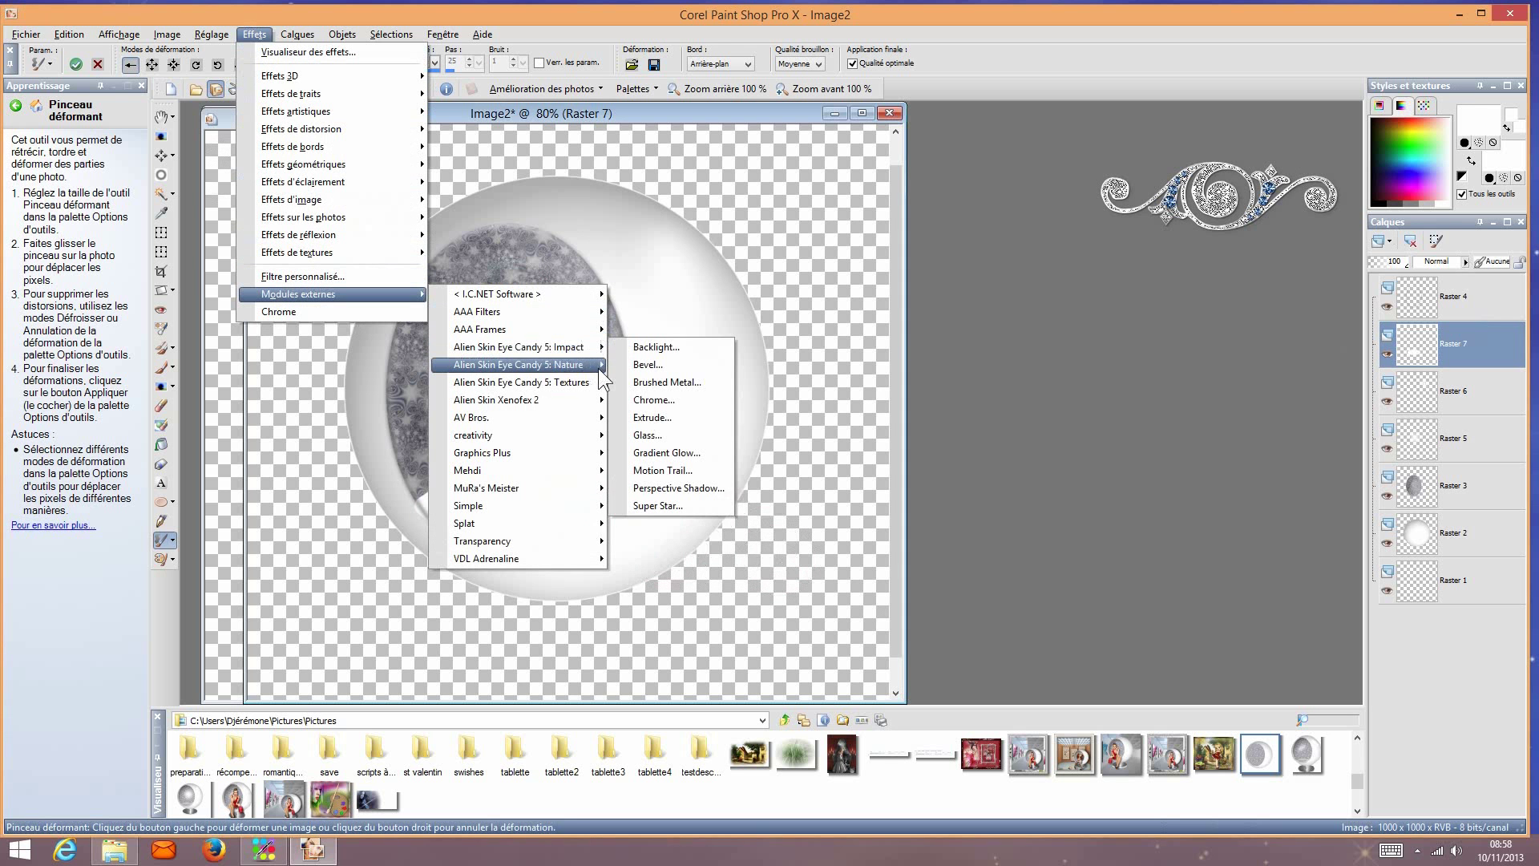
{"action": "mouse_move", "coordinate": [601, 383]}
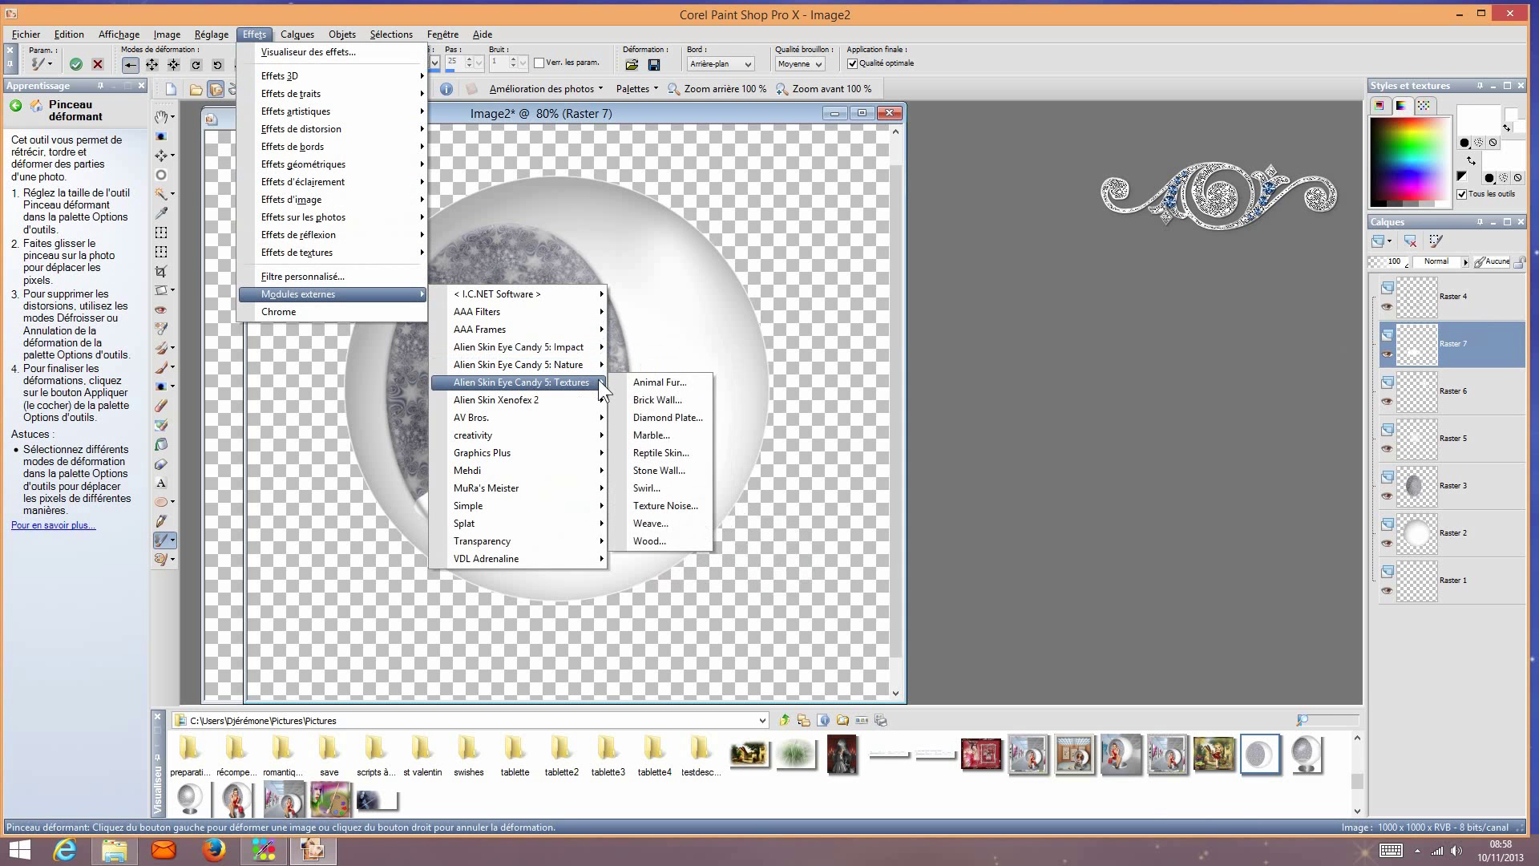
{"action": "left_click", "coordinate": [694, 385]}
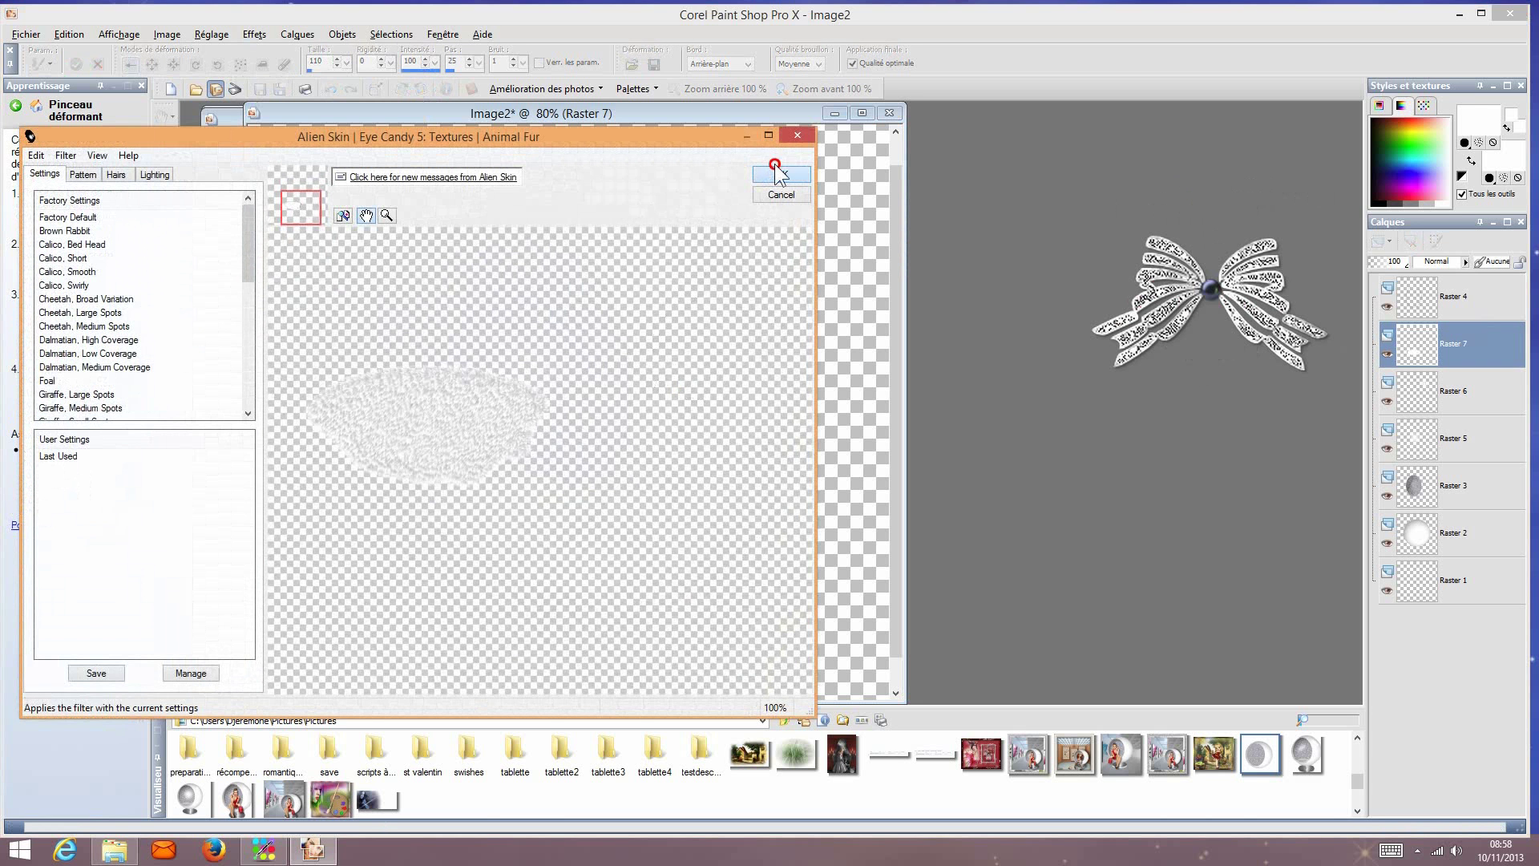
{"action": "left_click", "coordinate": [774, 165]}
{"action": "left_click", "coordinate": [793, 175]}
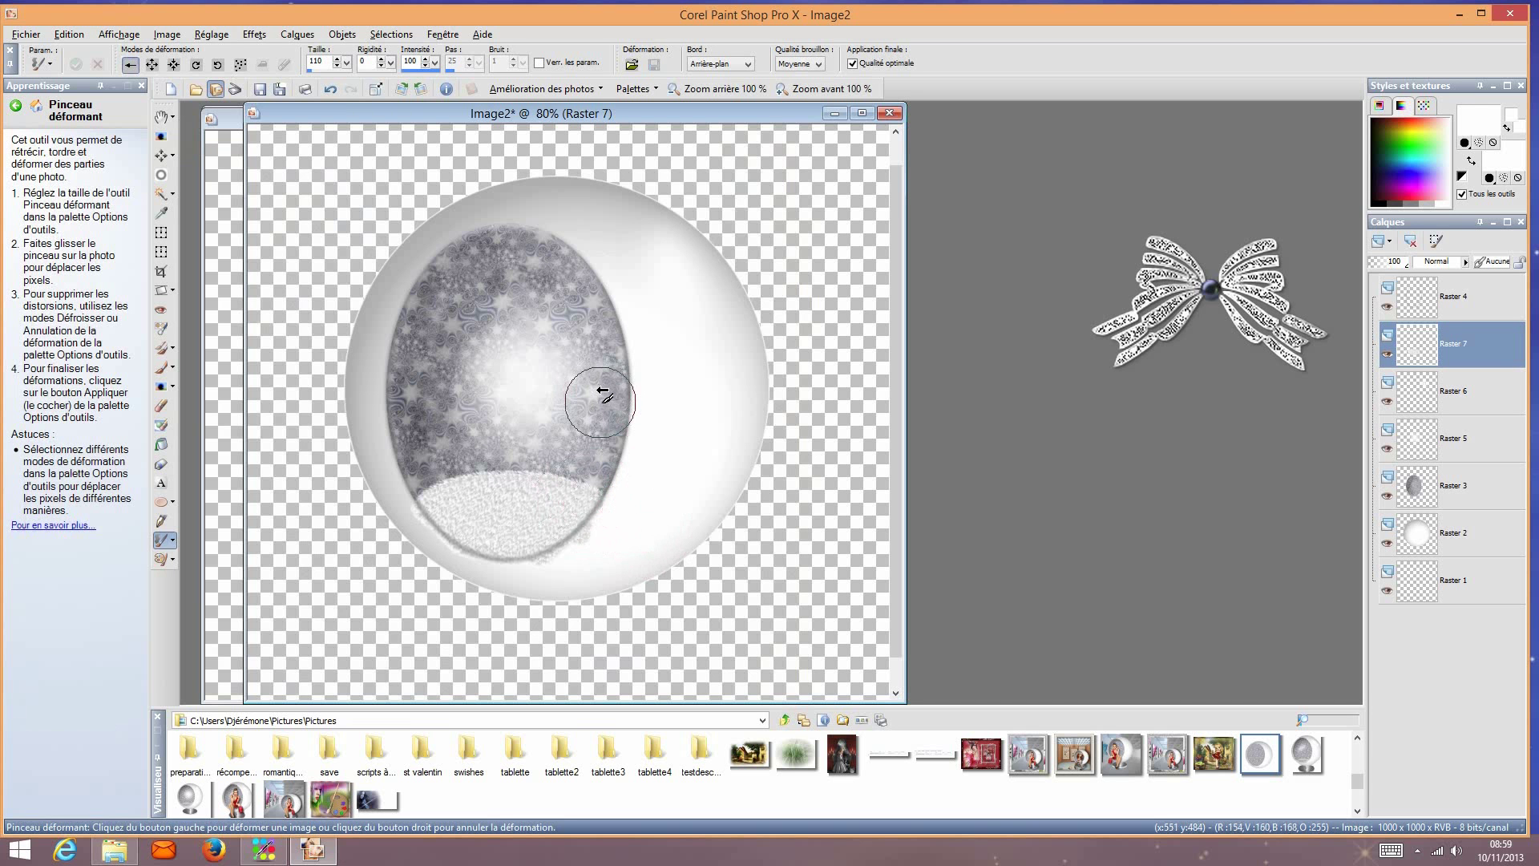
Step: Push the fur cushion's overflowing lower edges back inside the oval's rim with the Warp Brush
{"action": "left_click", "coordinate": [585, 534]}
{"action": "left_click_drag", "start_coordinate": [585, 535], "coordinate": [582, 531]}
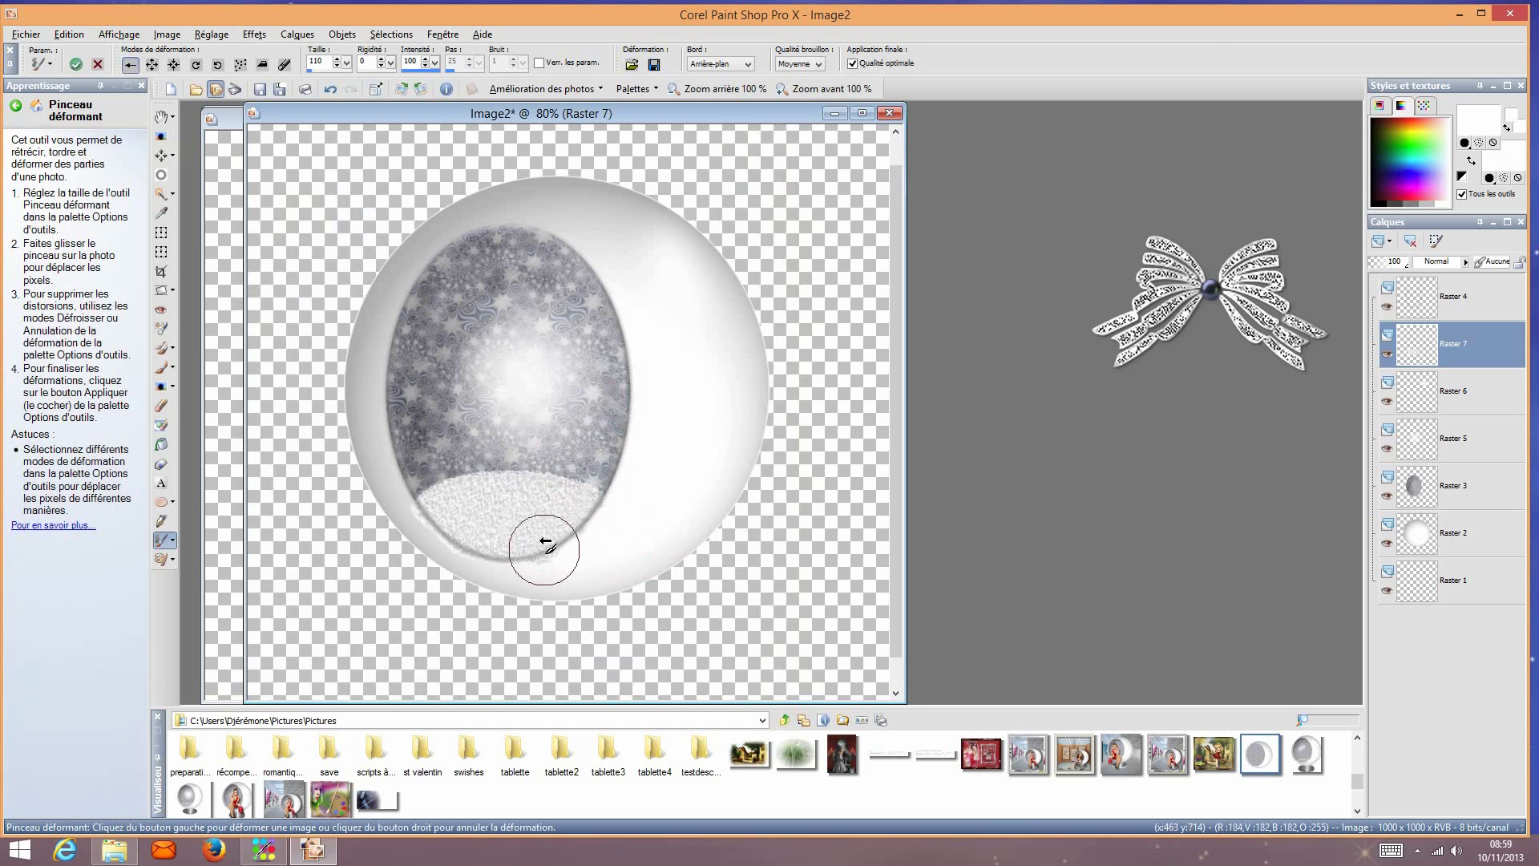
{"action": "left_click", "coordinate": [547, 561]}
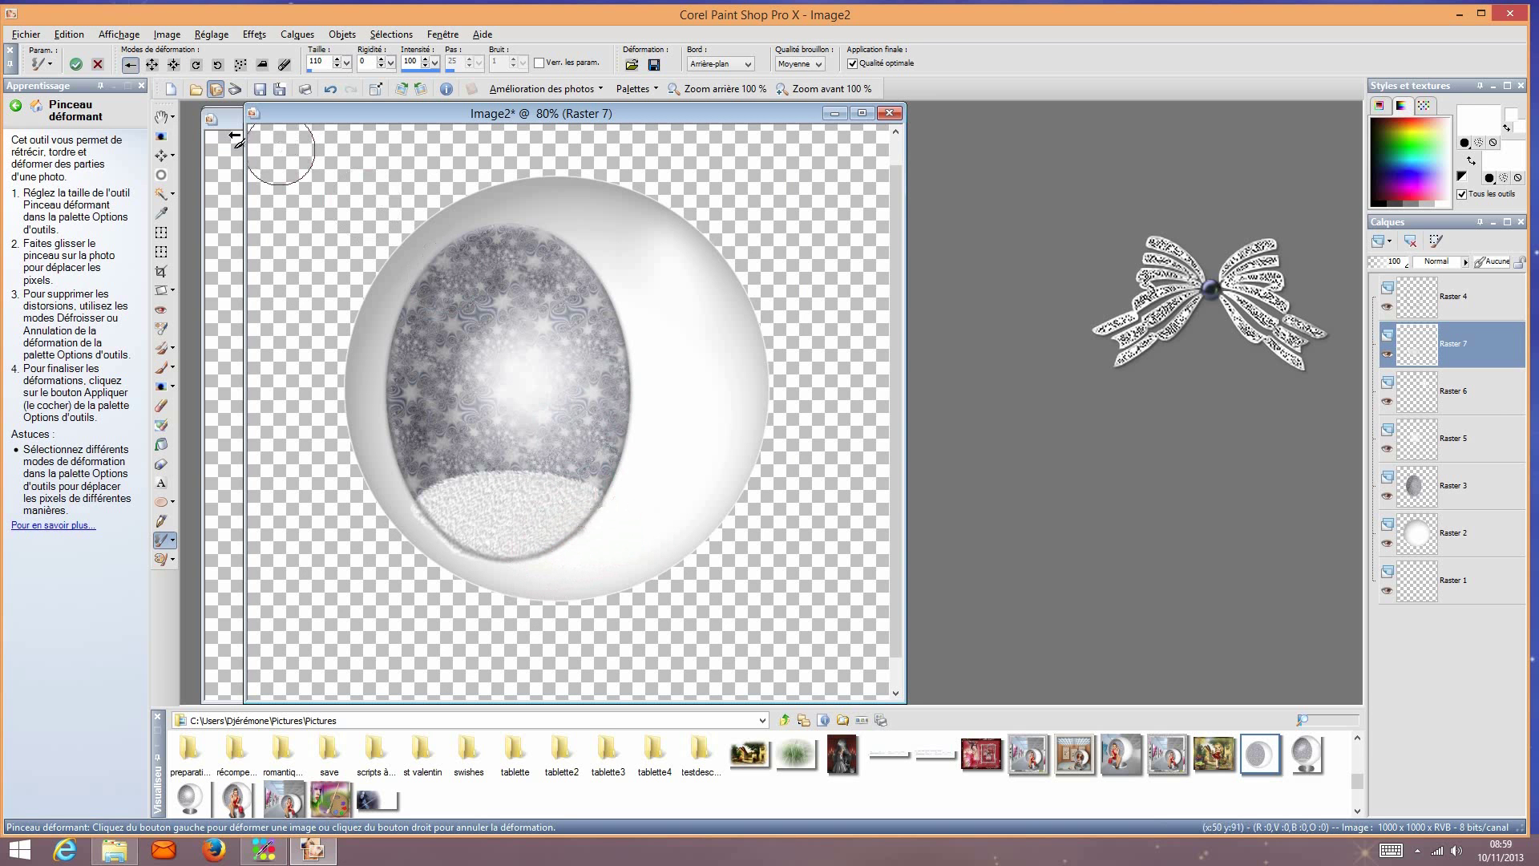
{"action": "left_click", "coordinate": [161, 143]}
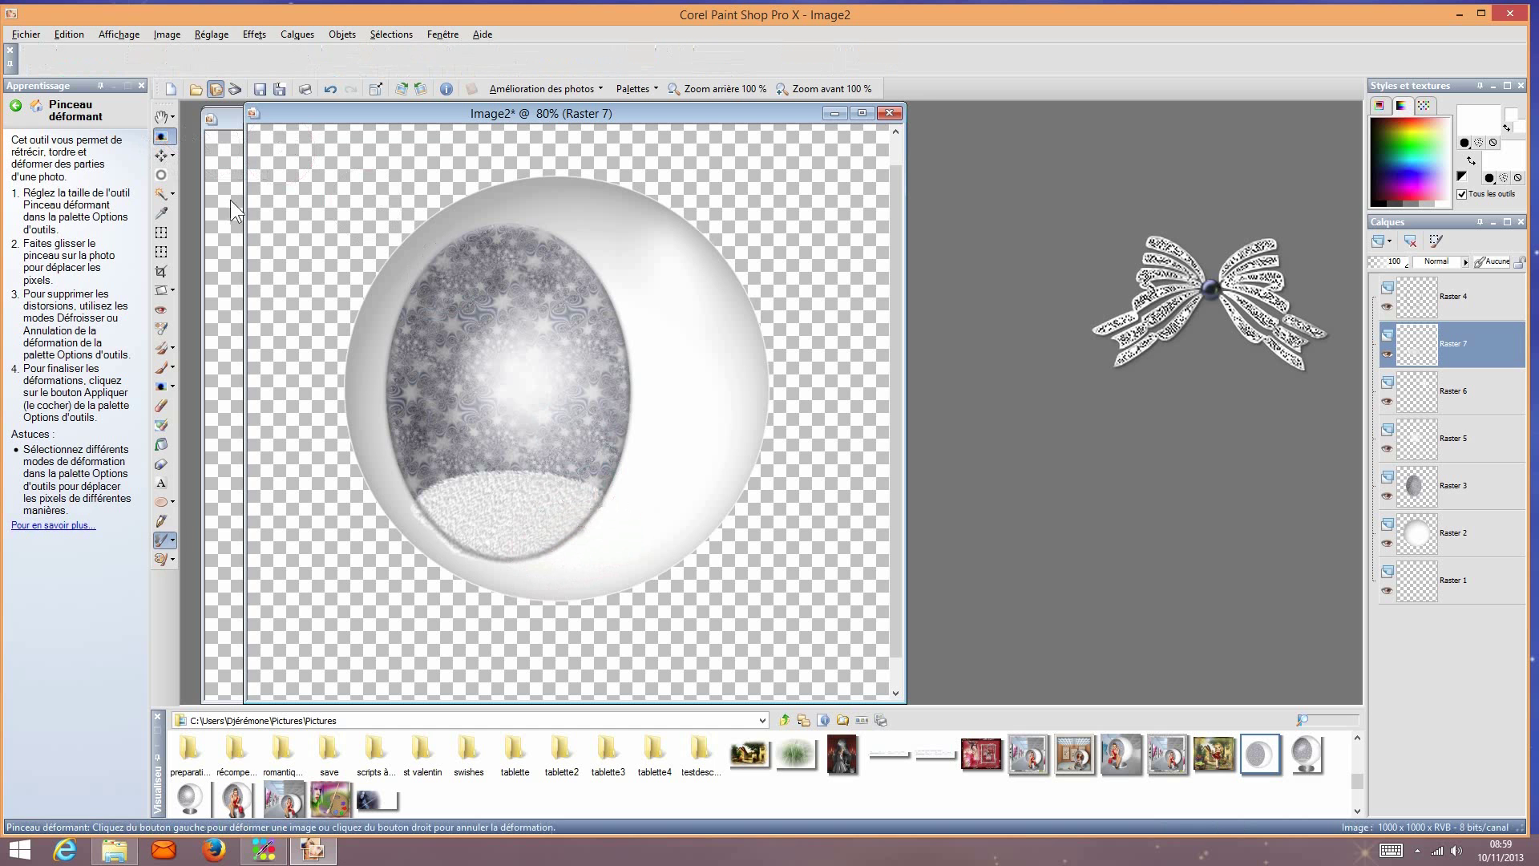
{"action": "left_click", "coordinate": [482, 521]}
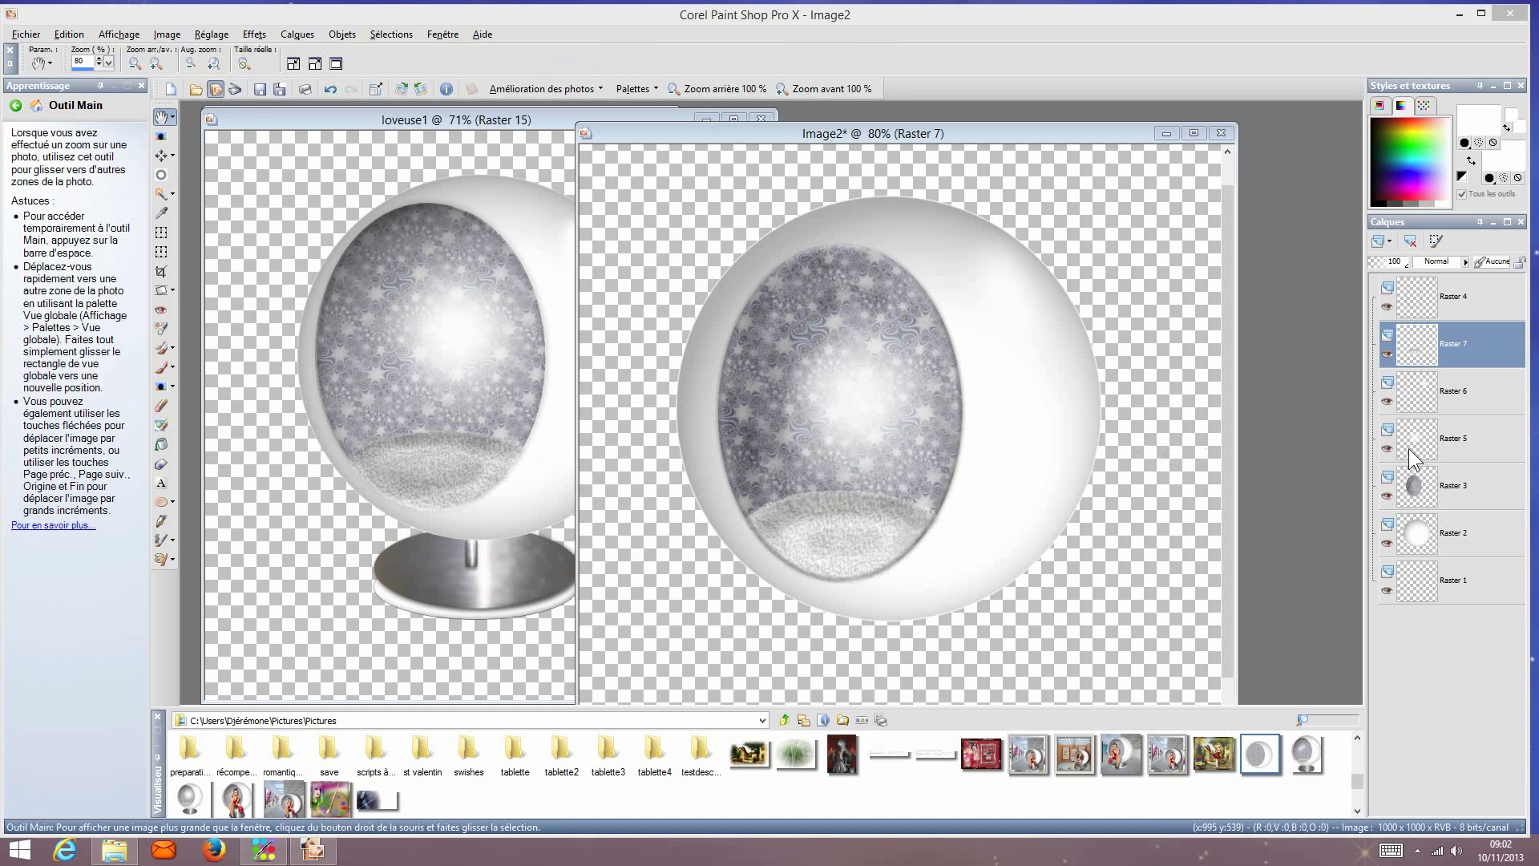
Step: Toggle the white glow layer Raster 5 off and on to check it, and lower its opacity slightly
{"action": "left_click", "coordinate": [1386, 448]}
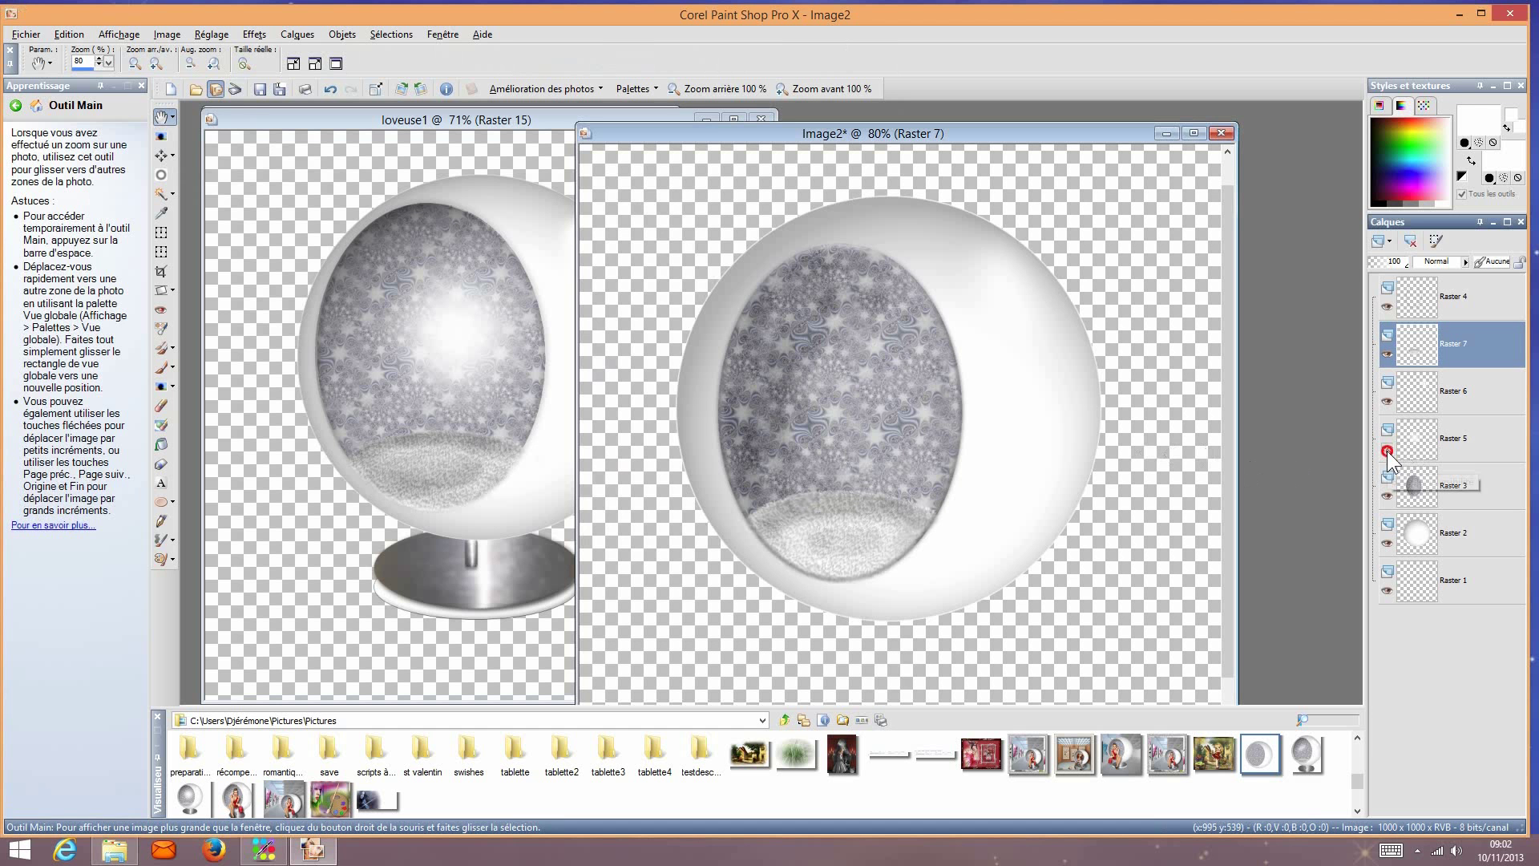
{"action": "left_click", "coordinate": [1386, 448]}
{"action": "left_click", "coordinate": [1425, 445]}
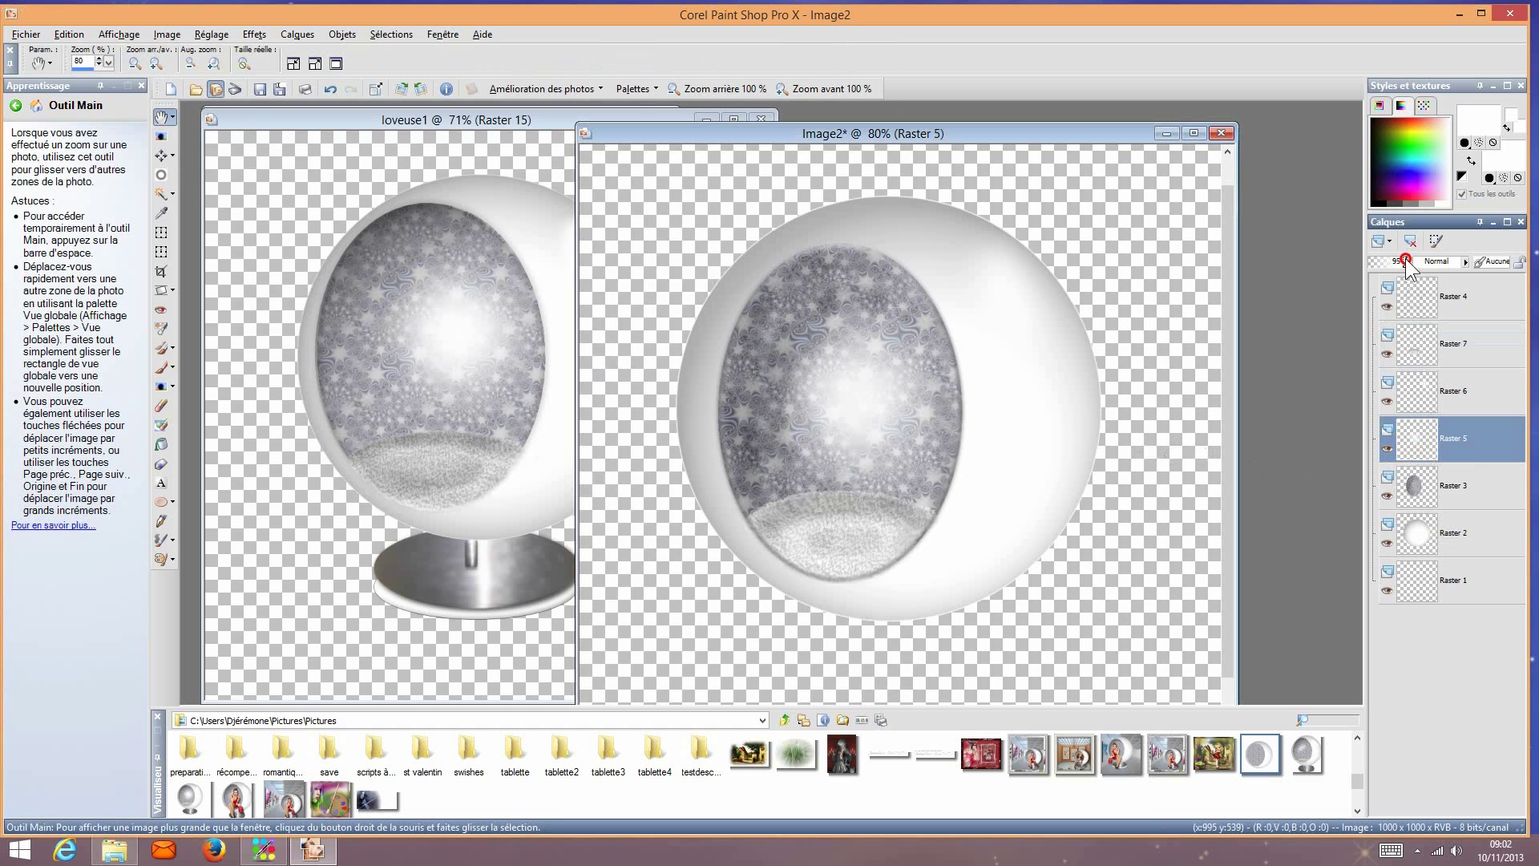
{"action": "mouse_move", "coordinate": [1406, 261]}
{"action": "left_mouse_down"}
{"action": "mouse_move", "coordinate": [1385, 264]}
{"action": "mouse_move", "coordinate": [1399, 268]}
{"action": "left_mouse_up"}
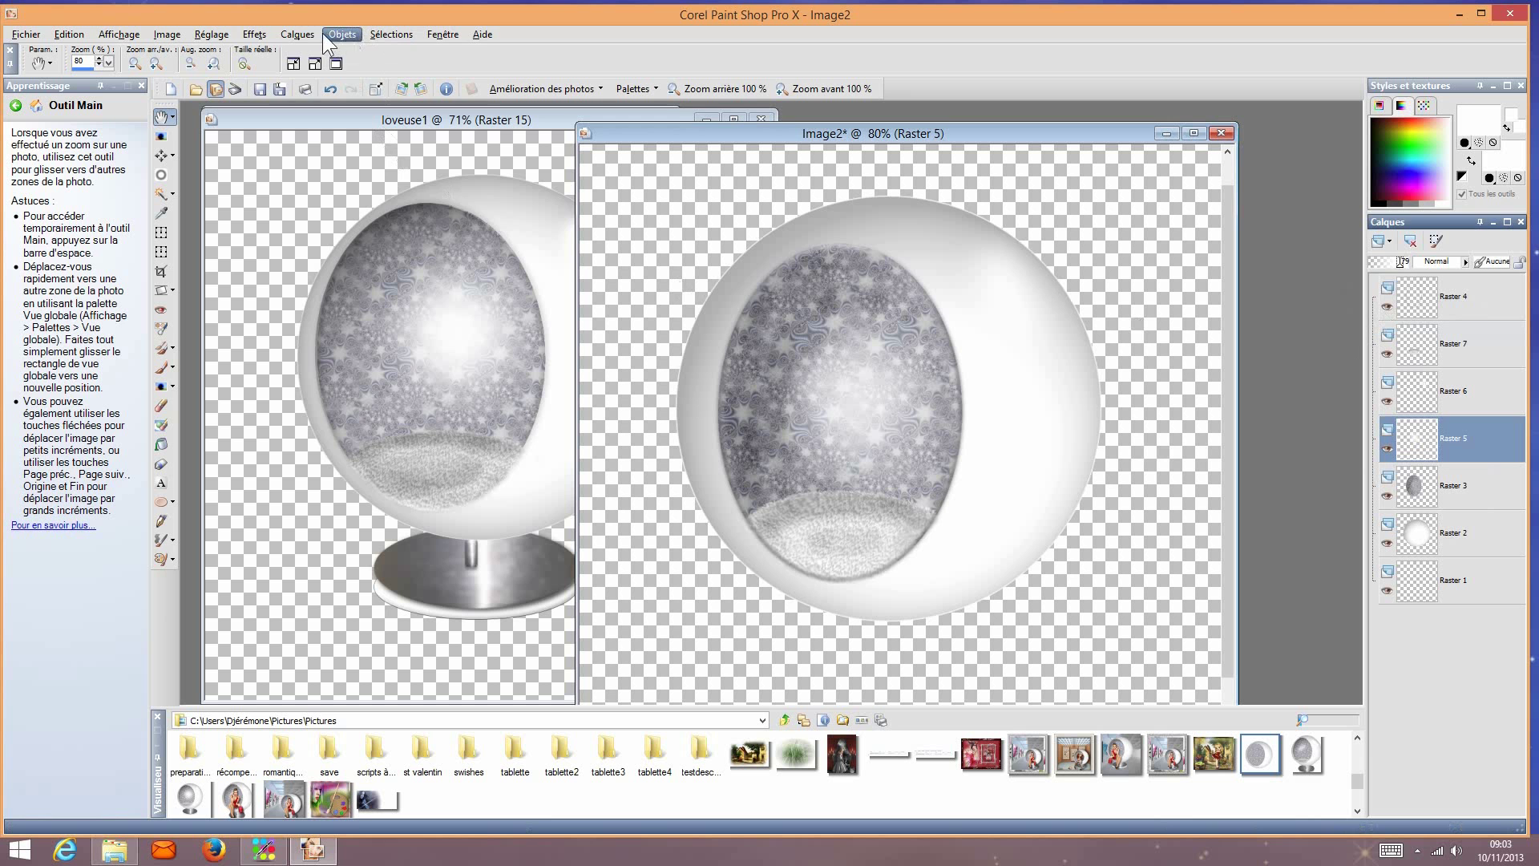
Step: Merge all visible layers of the ball chair into a single layer
{"action": "left_click", "coordinate": [288, 35]}
{"action": "mouse_move", "coordinate": [359, 277]}
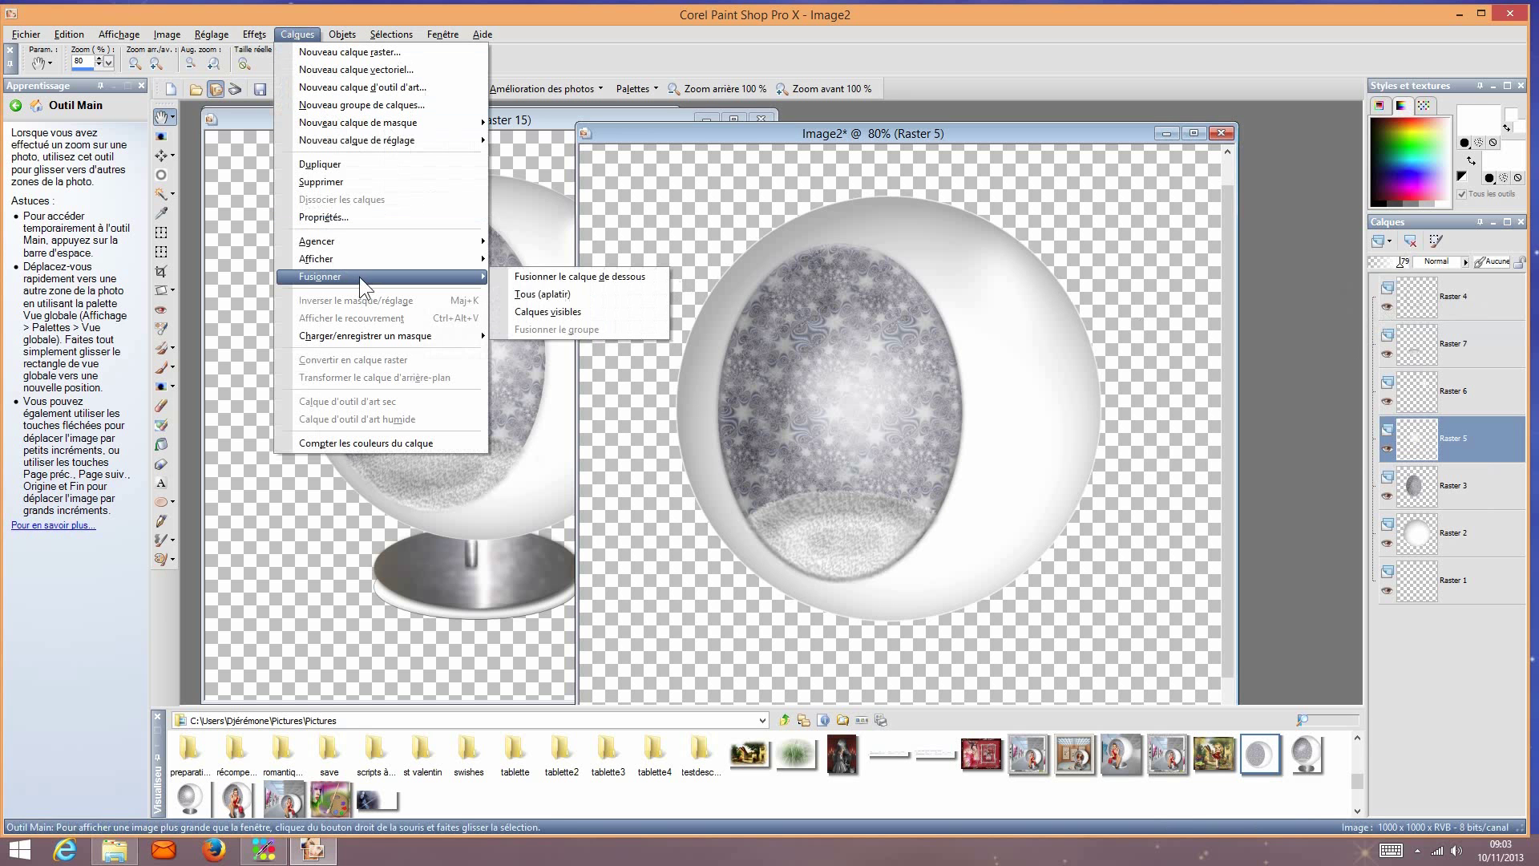
{"action": "left_click", "coordinate": [580, 315]}
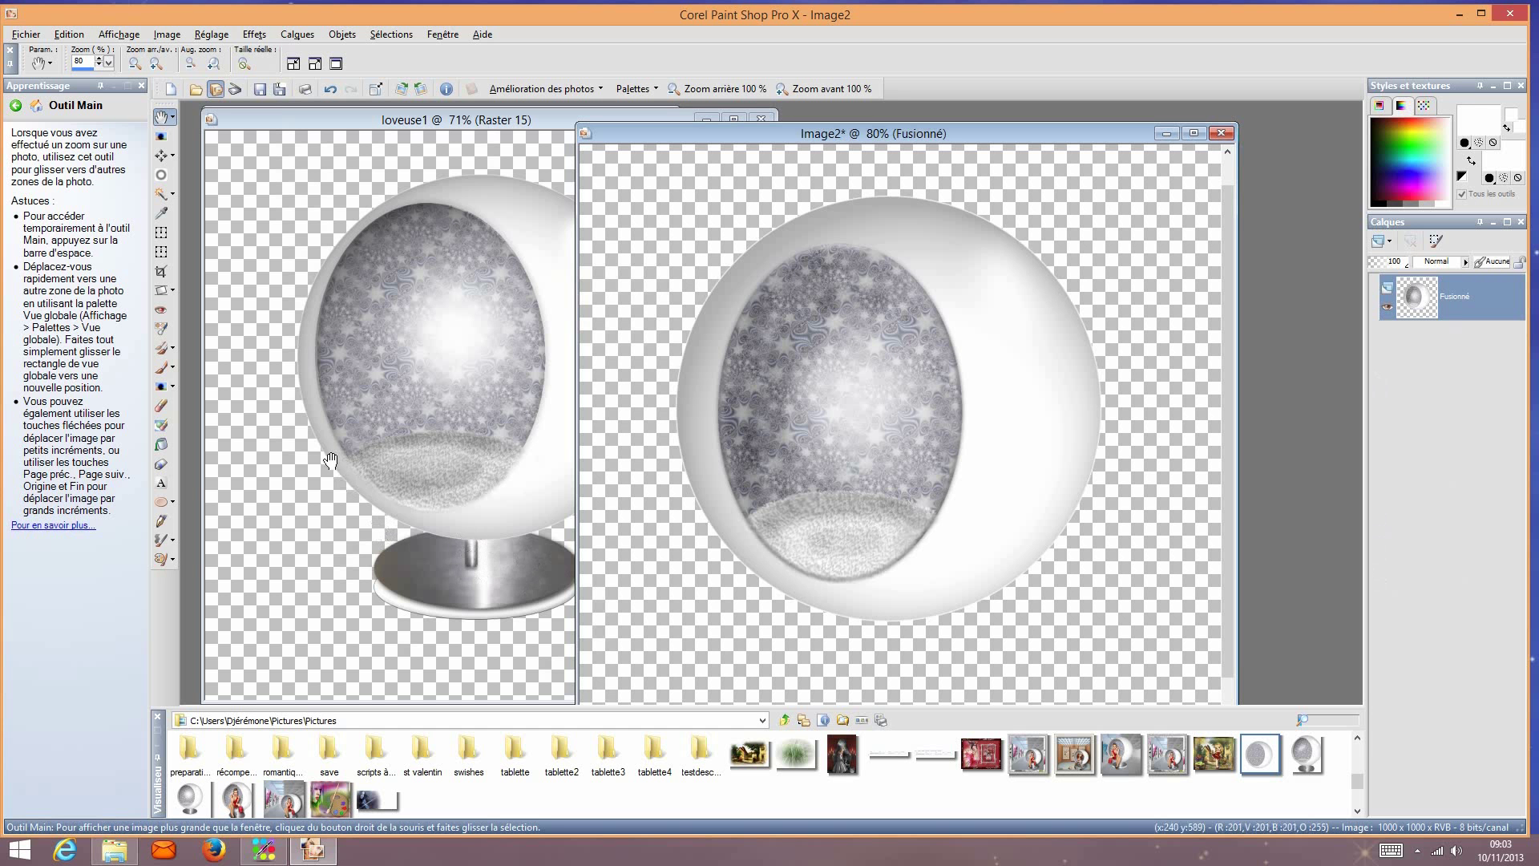
Step: Resize the merged ball chair layer to 70 percent, keeping the proportions locked and leaving the other layers unscaled
{"action": "left_click", "coordinate": [172, 500]}
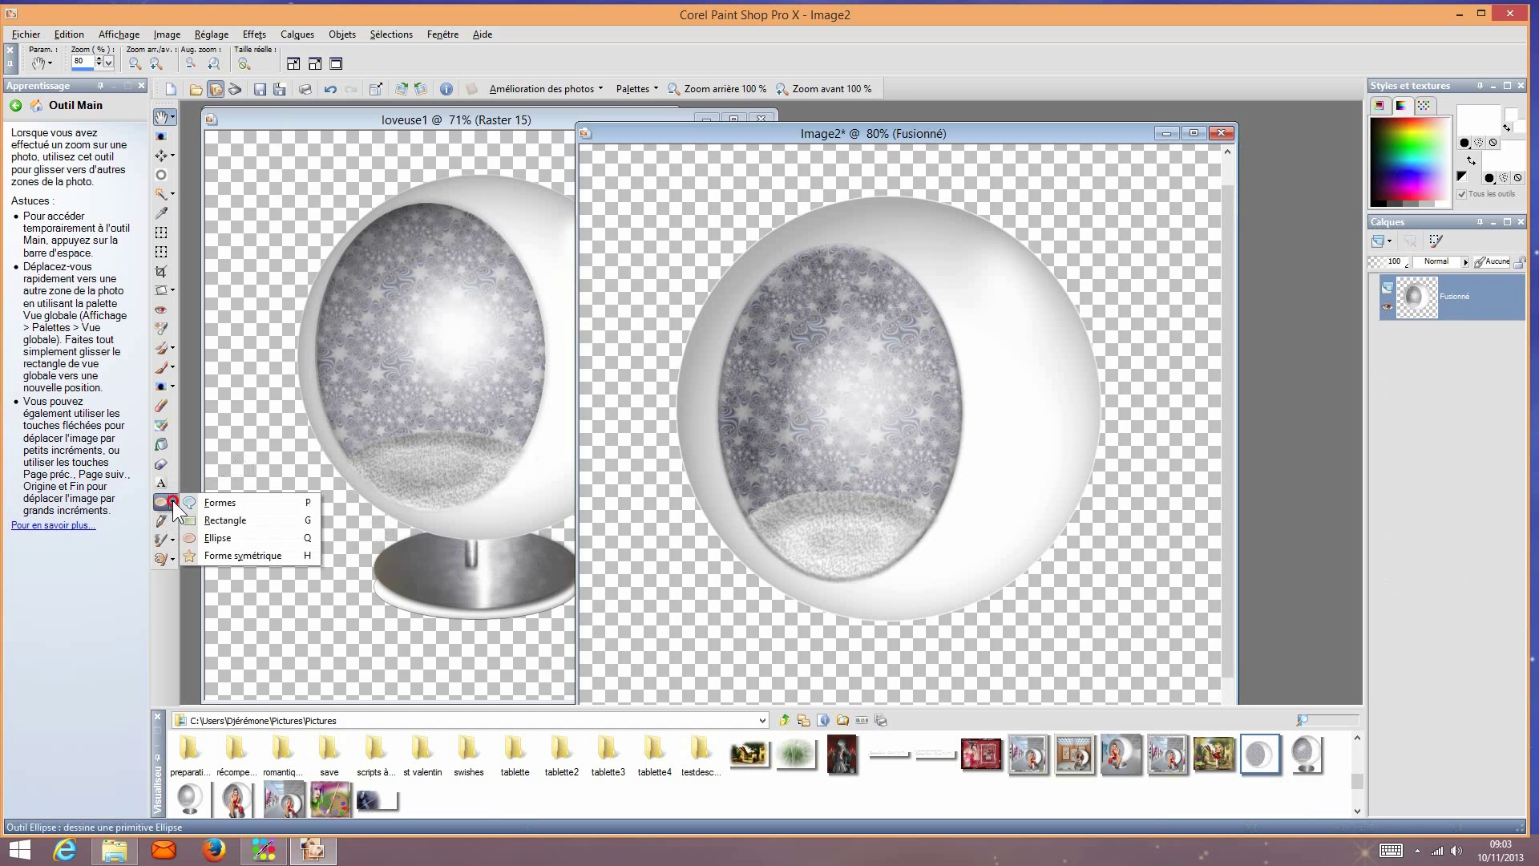
{"action": "left_click", "coordinate": [229, 520]}
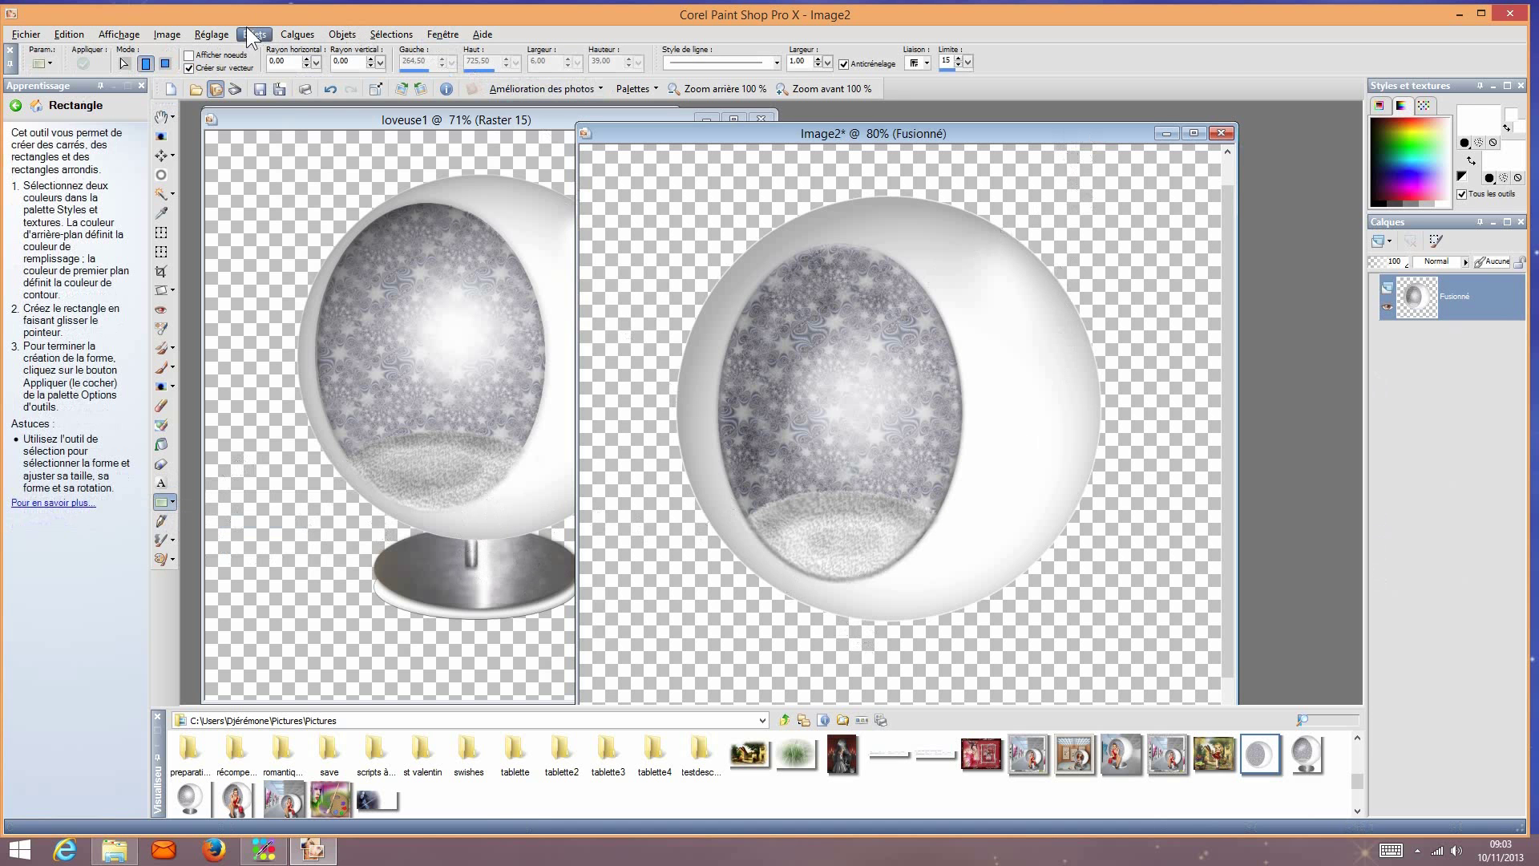
{"action": "left_click", "coordinate": [168, 34]}
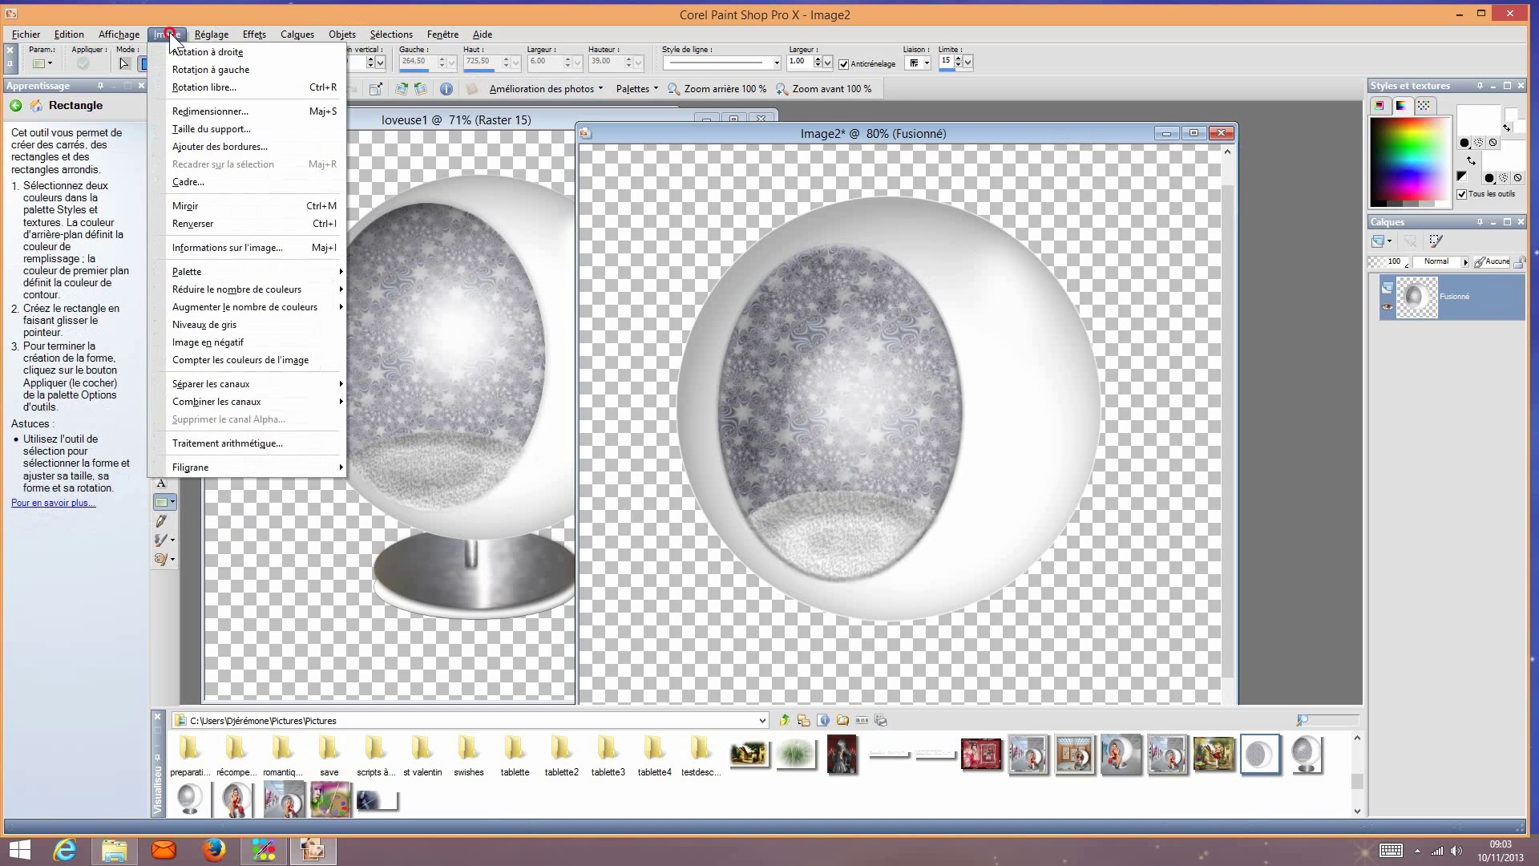
{"action": "left_click", "coordinate": [194, 107]}
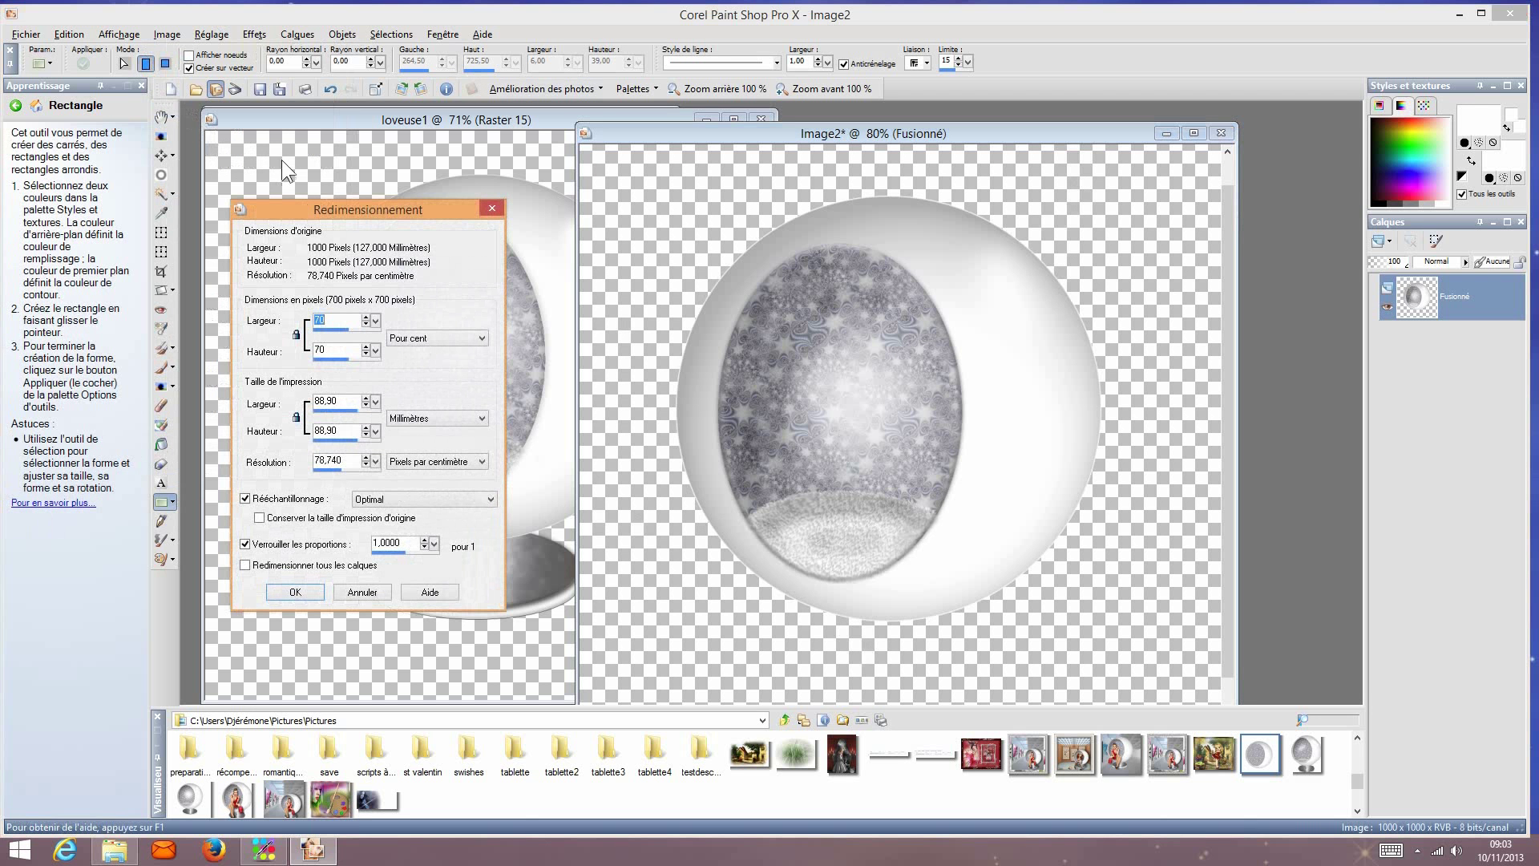
{"action": "left_click", "coordinate": [284, 592]}
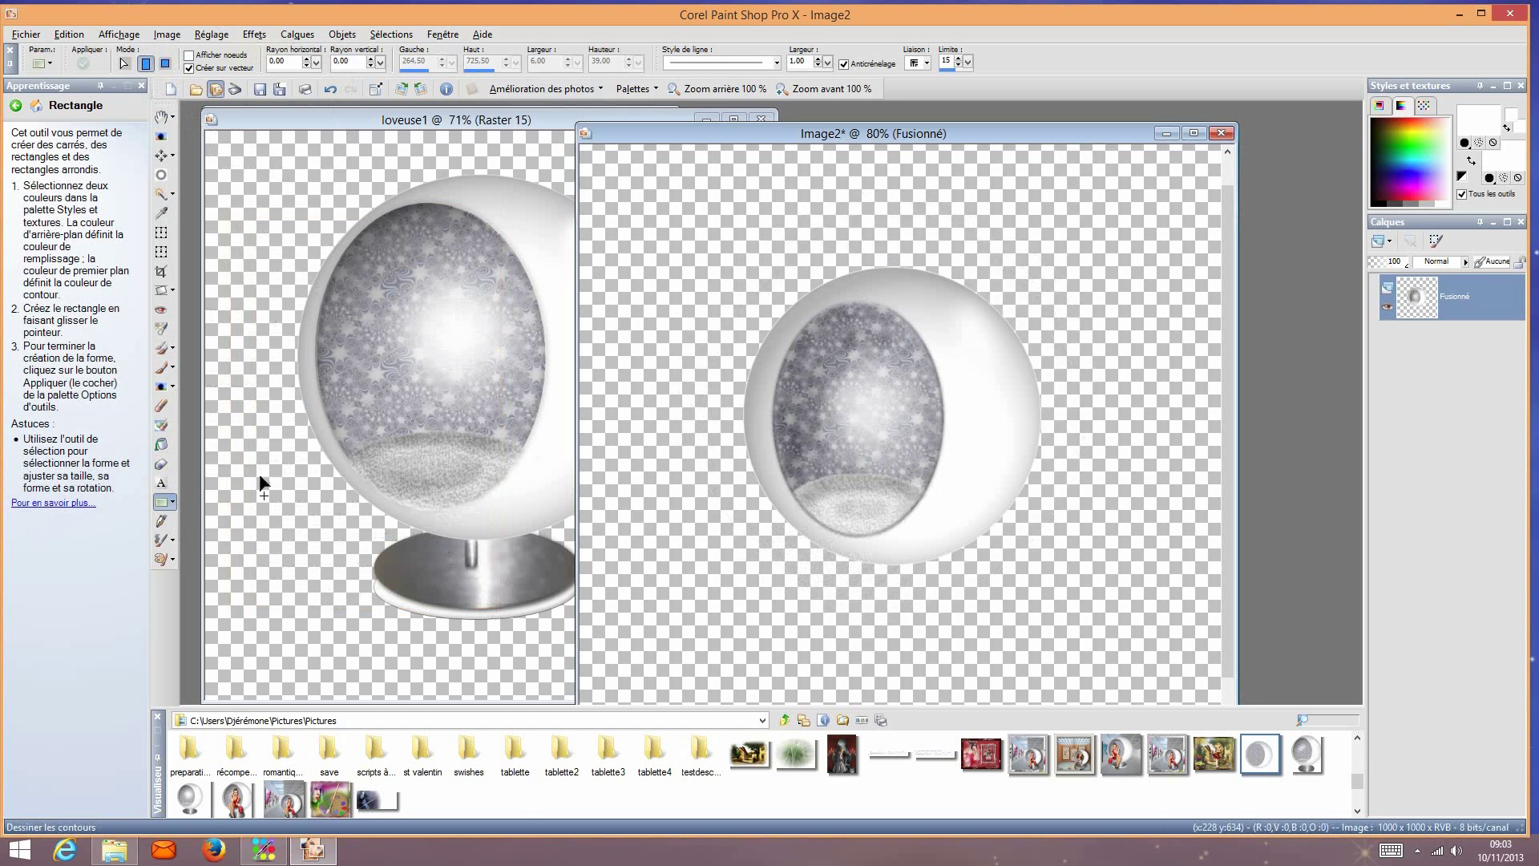
Step: Draw a narrow white vector rectangle about 31 × 80 px directly beneath the ball as the chair's stem
{"action": "left_click", "coordinate": [173, 500]}
{"action": "left_click", "coordinate": [234, 517]}
{"action": "left_click_drag", "start_coordinate": [885, 563], "coordinate": [903, 610]}
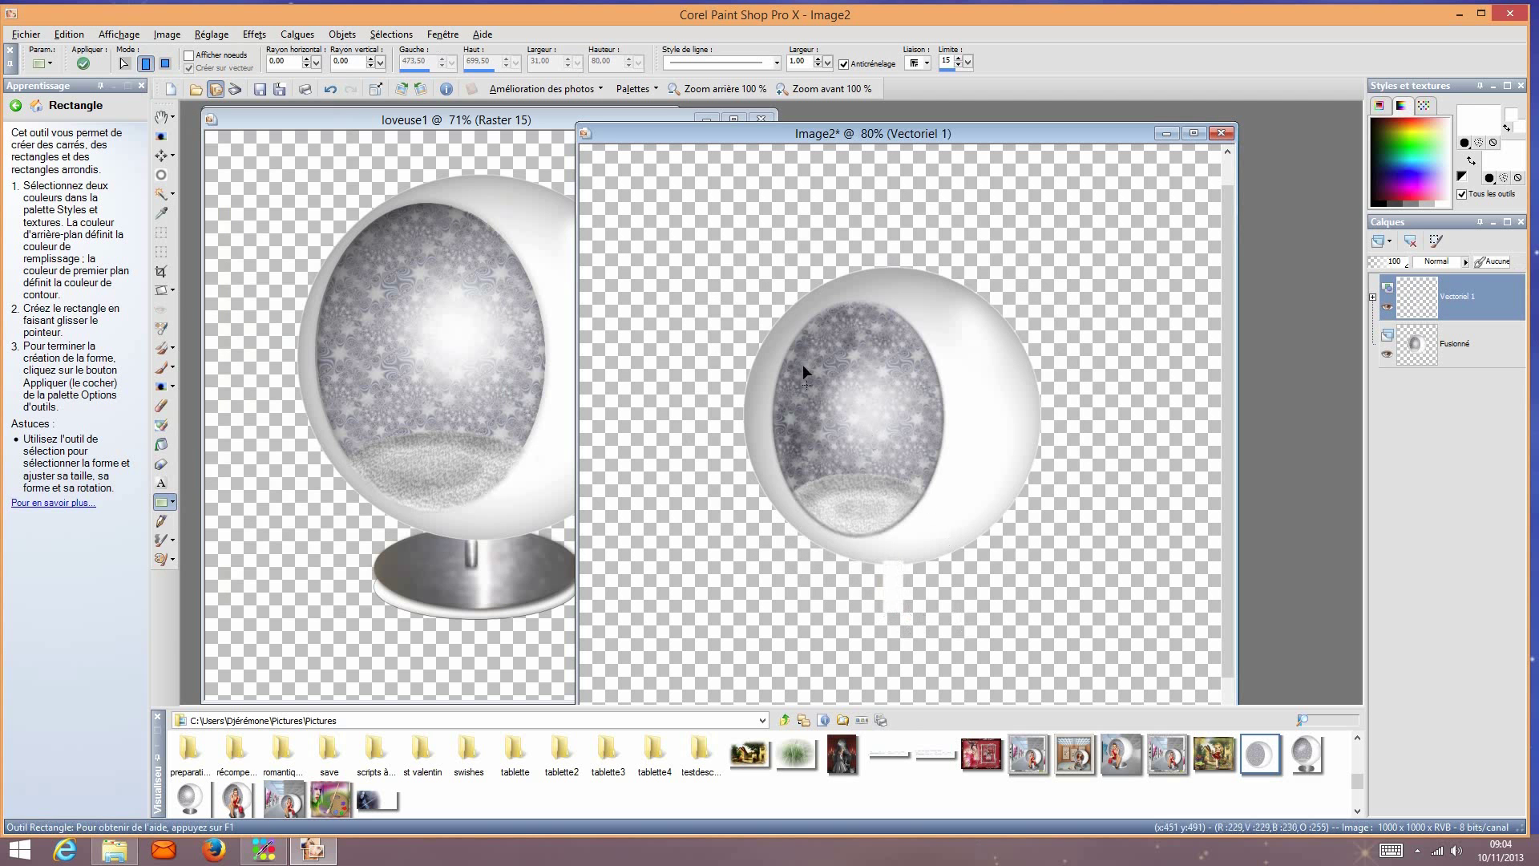
Step: Convert the stem's vector layer into a raster layer so that plug-in filters can be used on it
{"action": "left_click", "coordinate": [254, 33]}
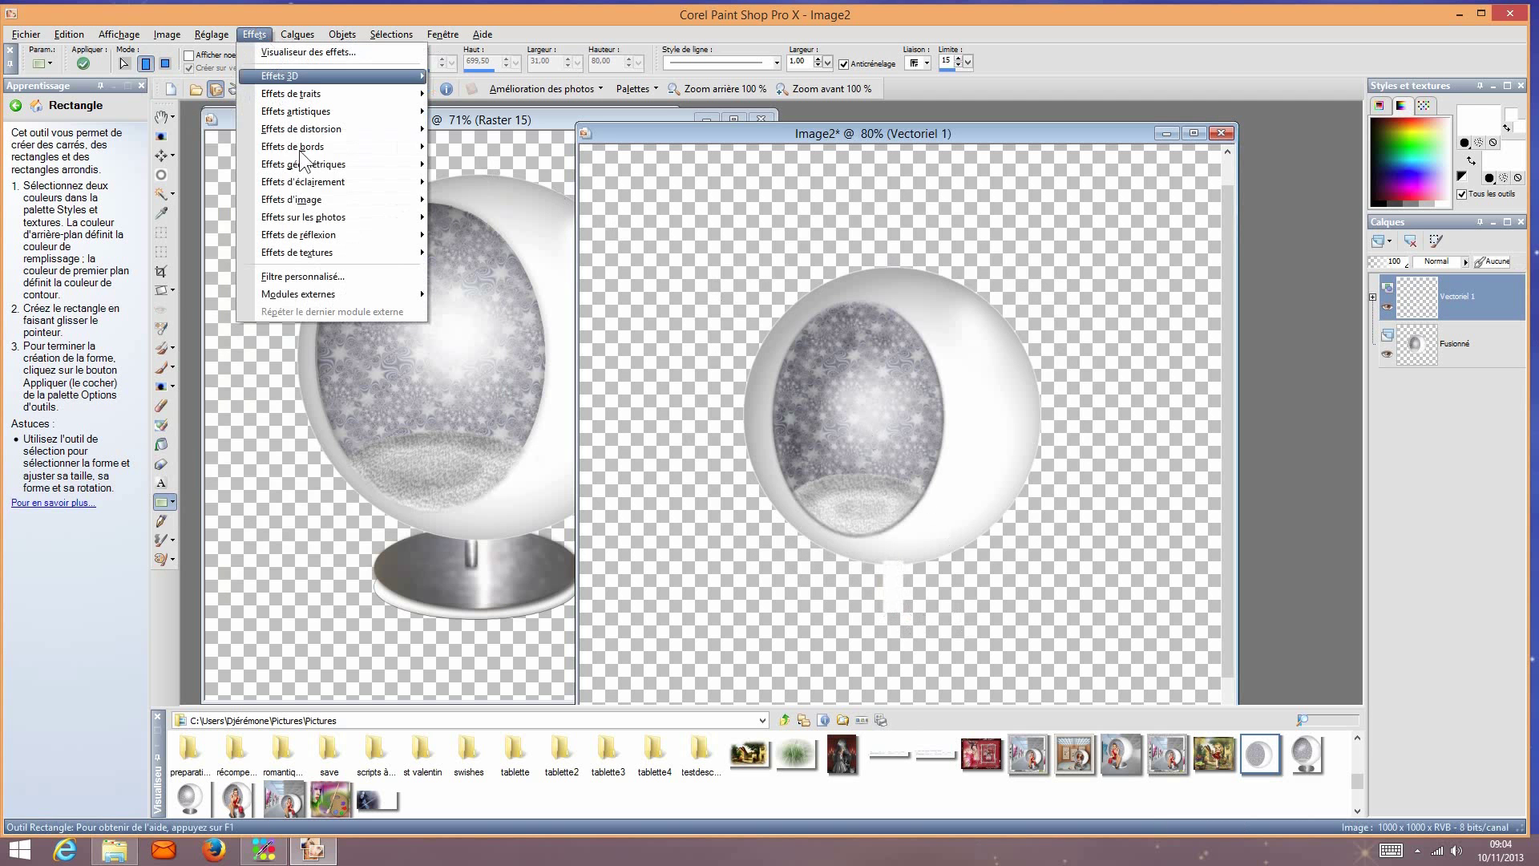
{"action": "mouse_move", "coordinate": [317, 206]}
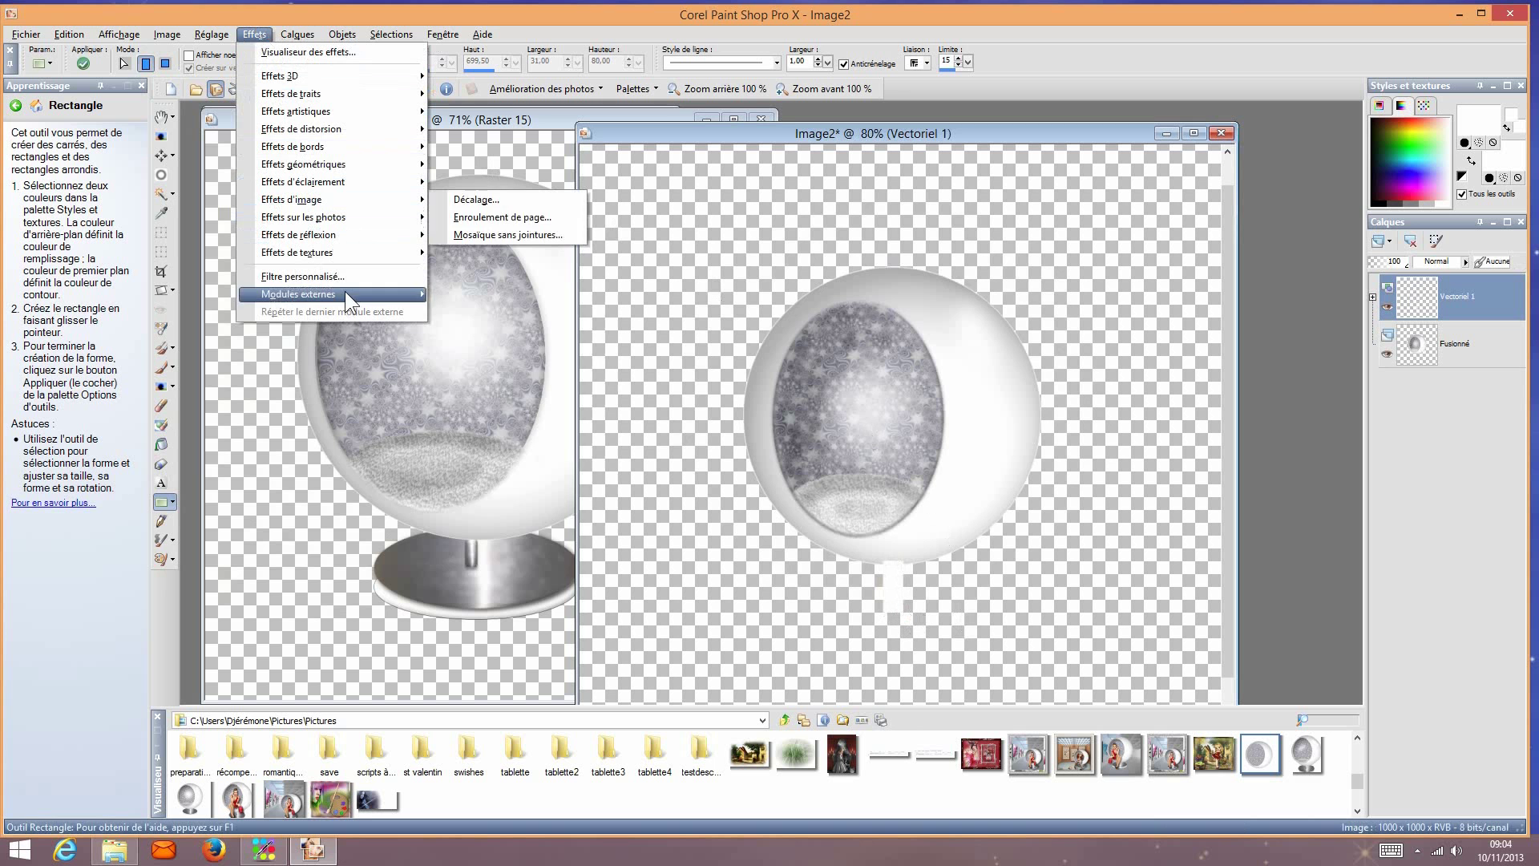
{"action": "mouse_move", "coordinate": [349, 301]}
{"action": "mouse_move", "coordinate": [593, 347]}
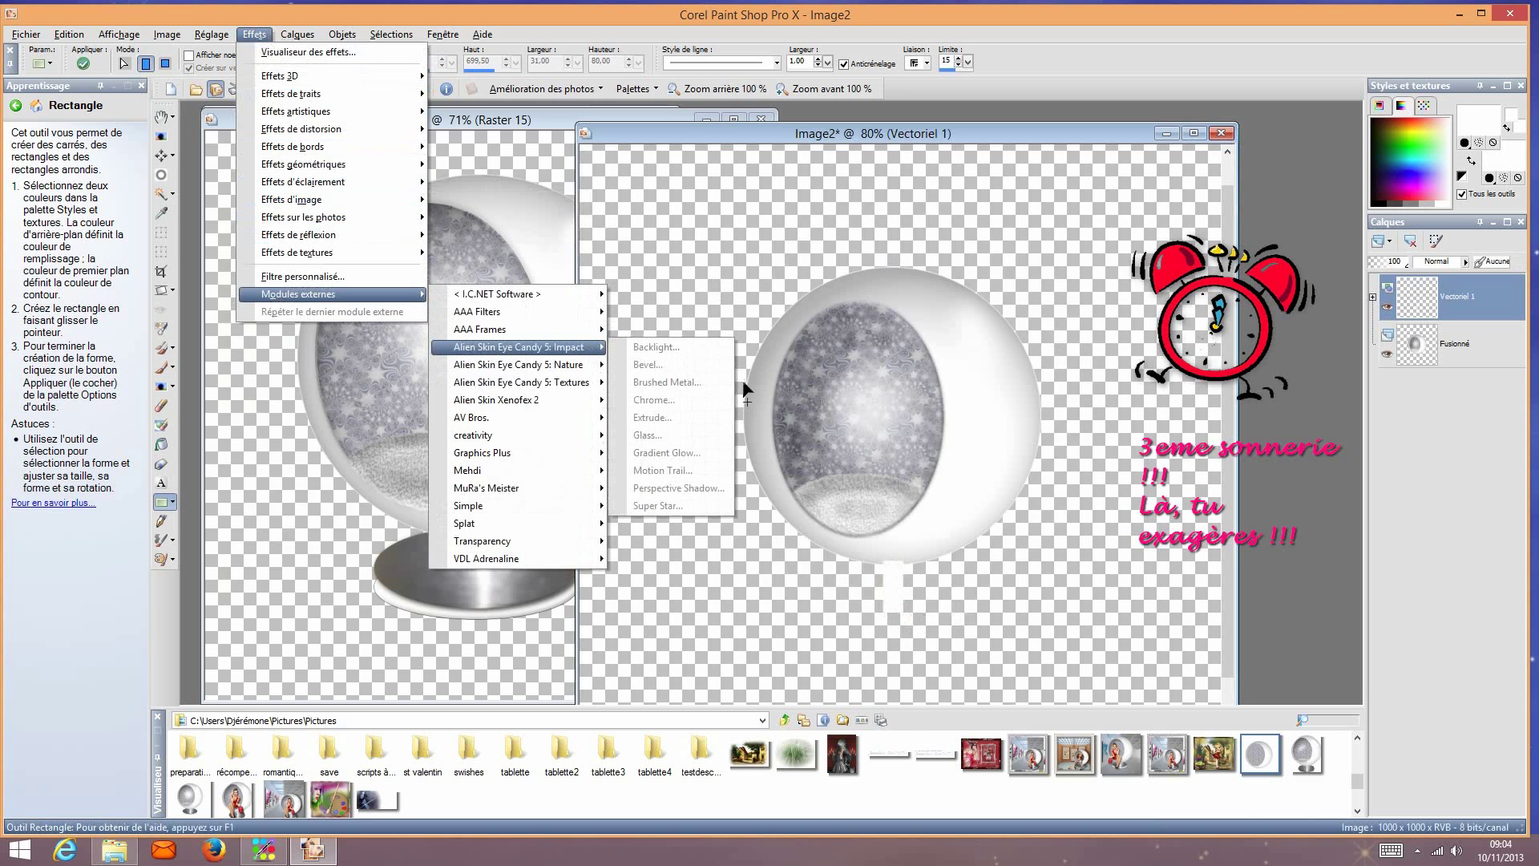
{"action": "right_click", "coordinate": [1489, 290]}
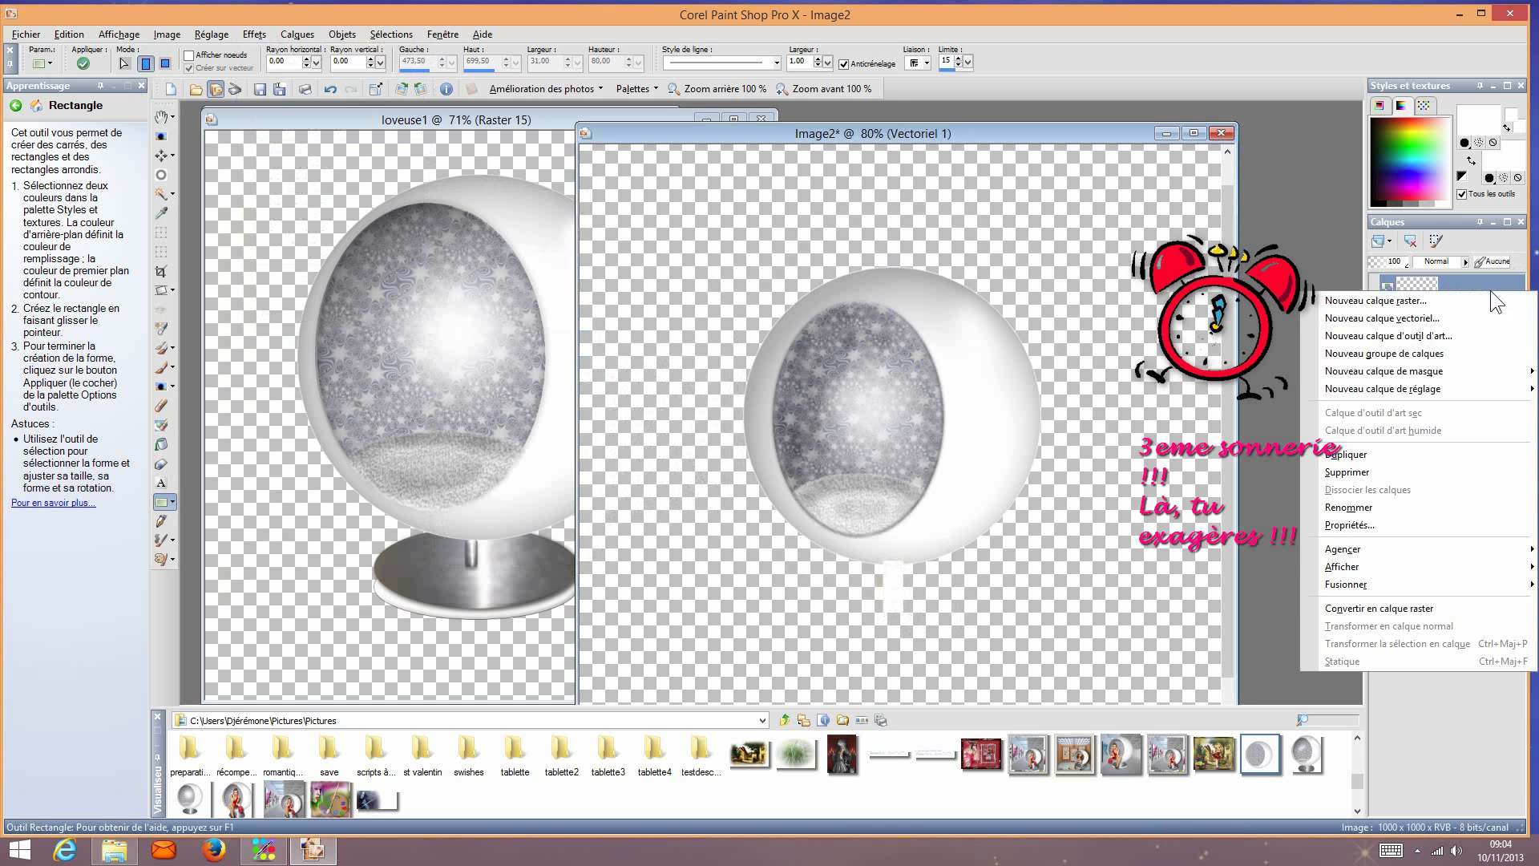
{"action": "left_click", "coordinate": [1504, 606]}
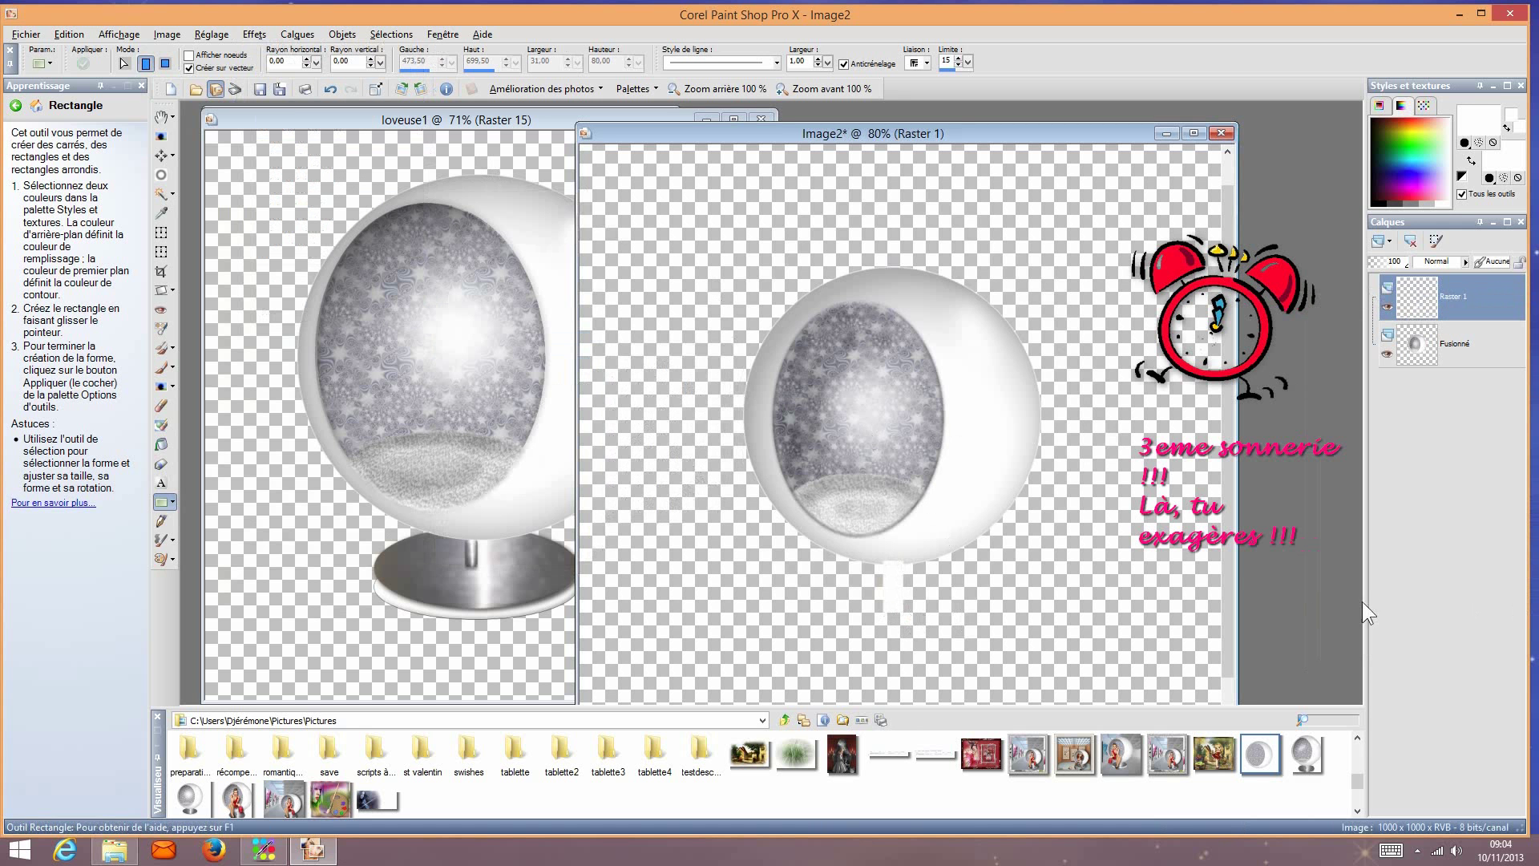
Step: Apply the Alien Skin Eye Candy 5: Impact Chrome filter to the rasterized stem
{"action": "left_click", "coordinate": [250, 35]}
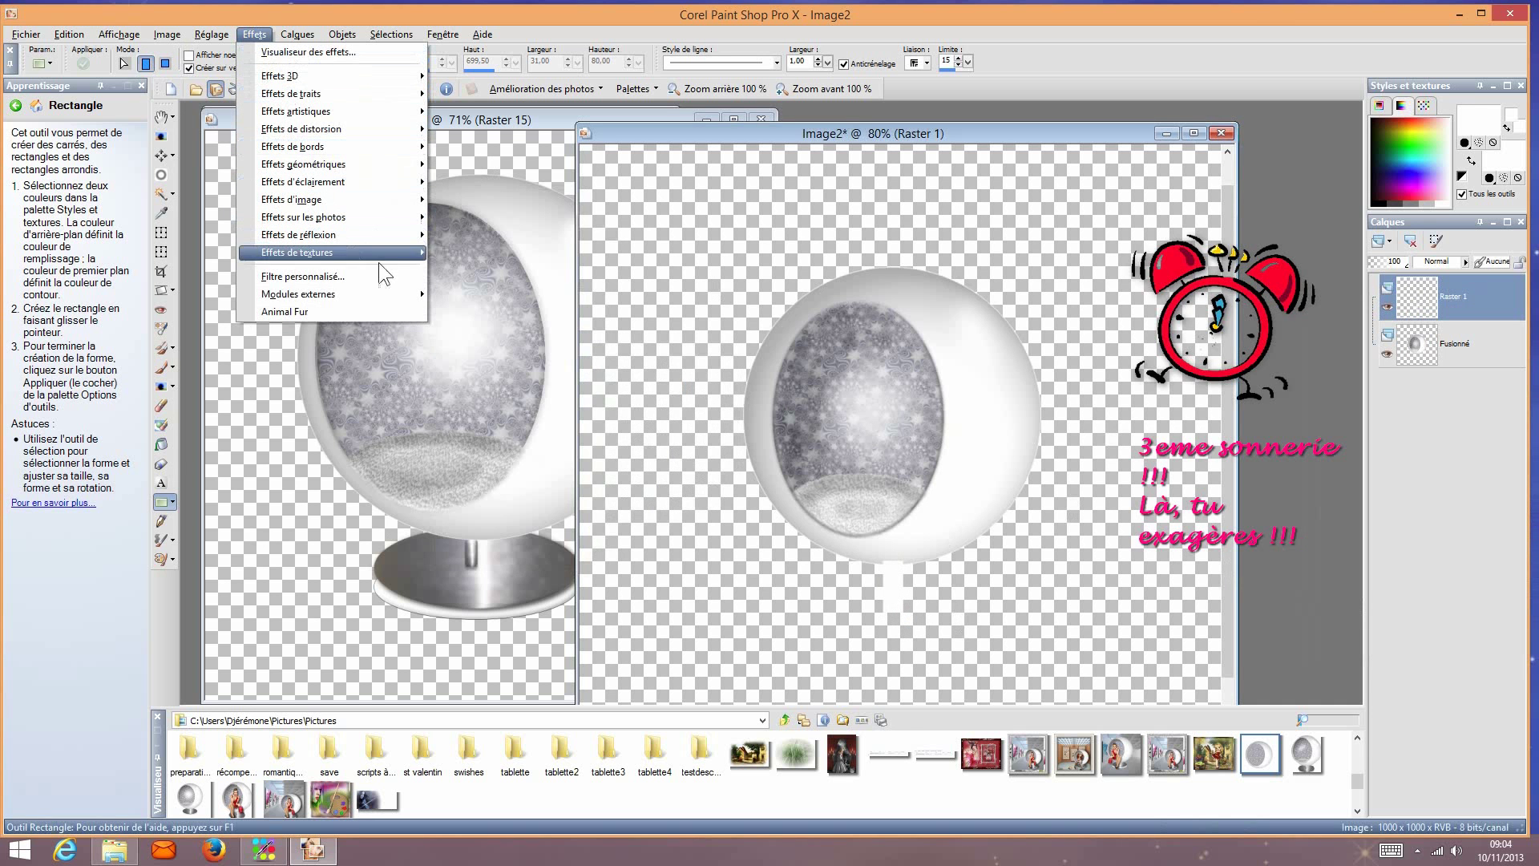
{"action": "mouse_move", "coordinate": [498, 316]}
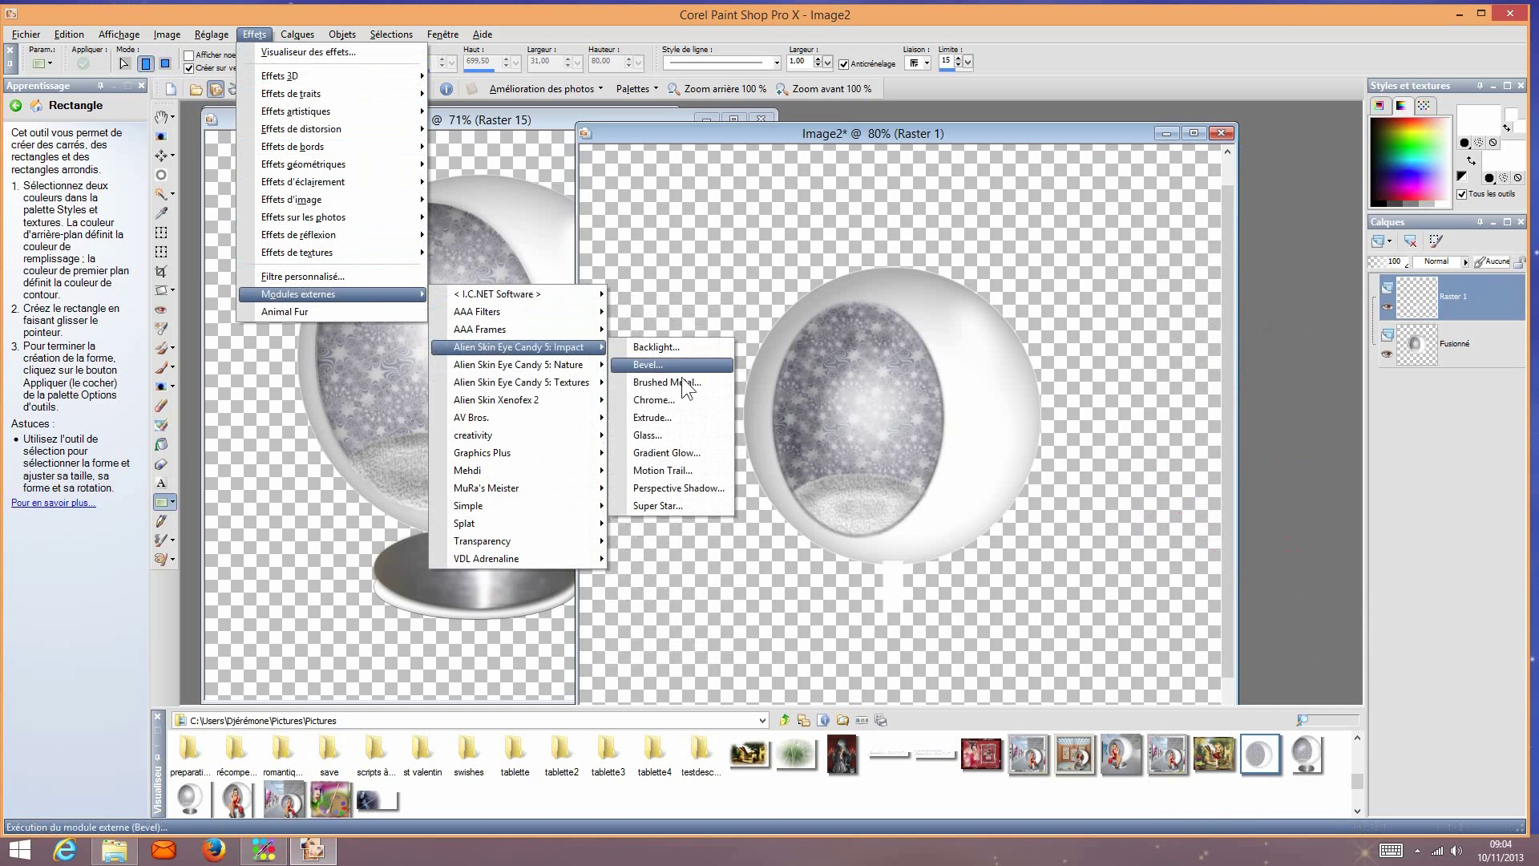
{"action": "left_click", "coordinate": [687, 398]}
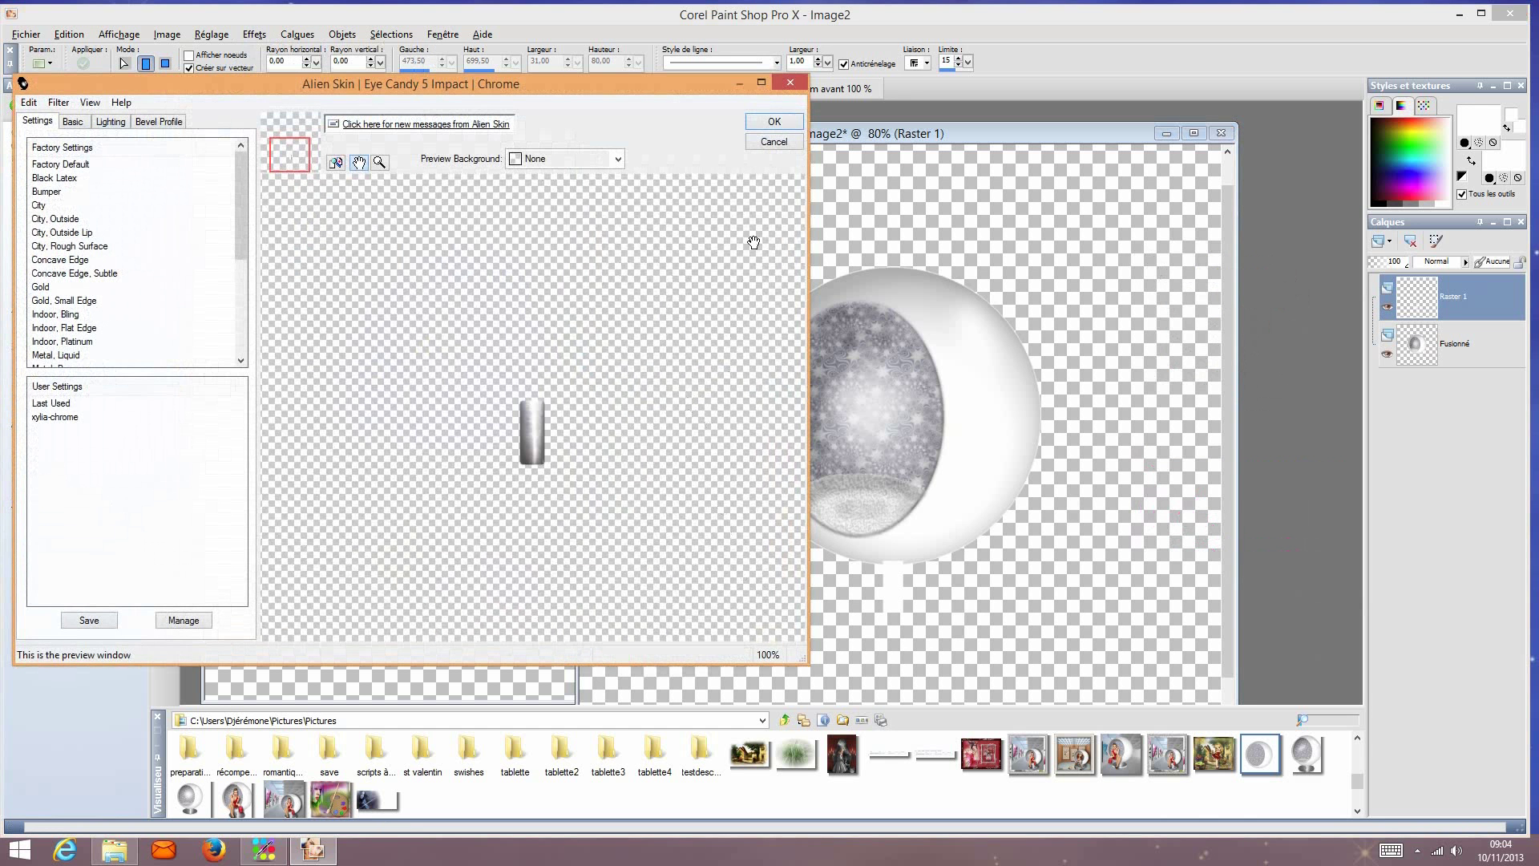
{"action": "left_click", "coordinate": [760, 122]}
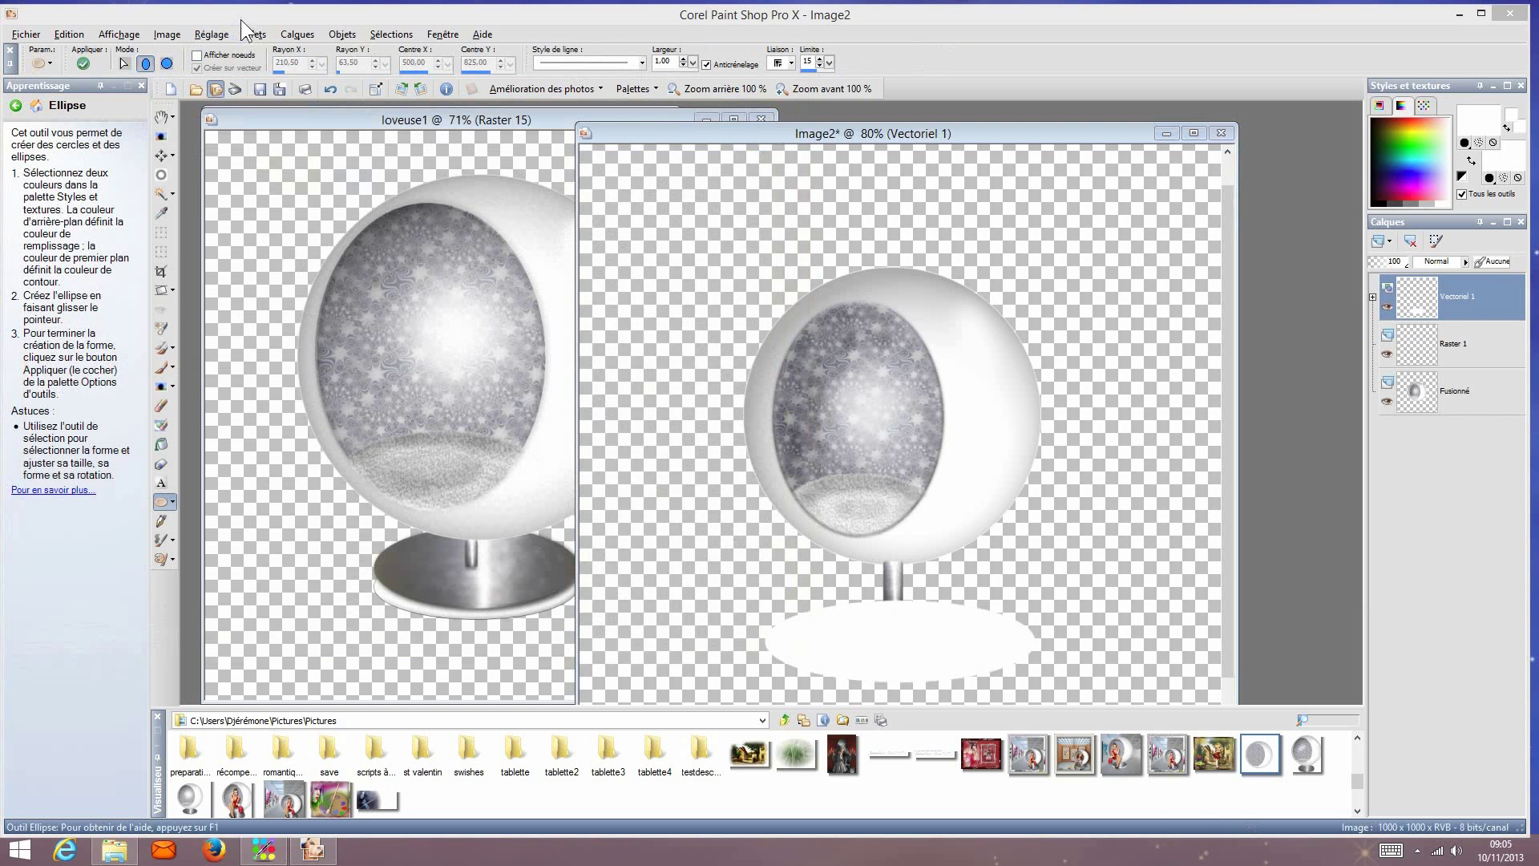
Step: Convert the vector layer with the white base ellipse below the stem into a raster layer
{"action": "left_click", "coordinate": [254, 35]}
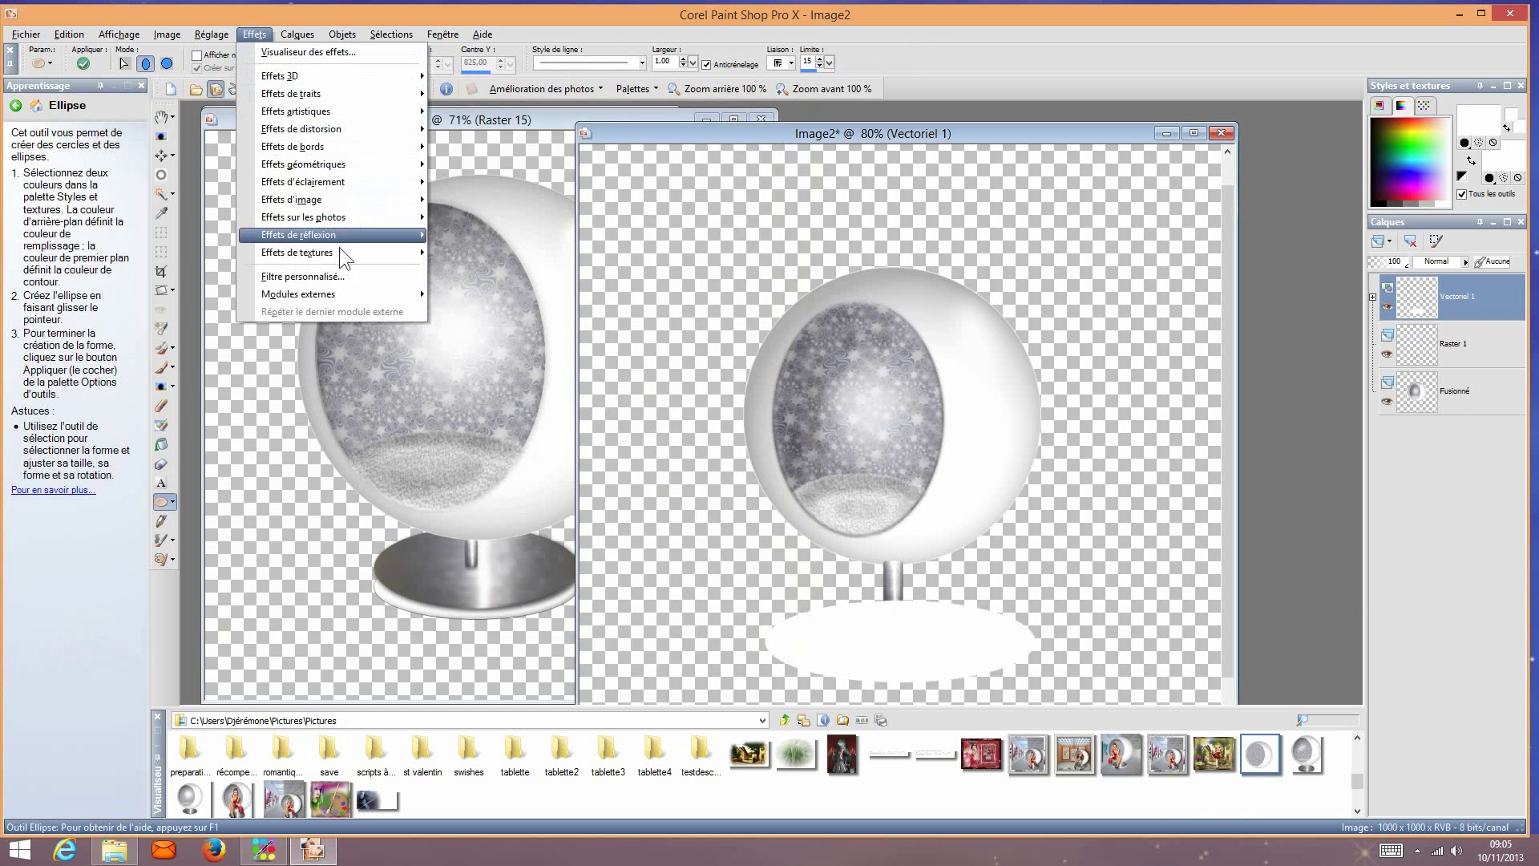
{"action": "mouse_move", "coordinate": [356, 301]}
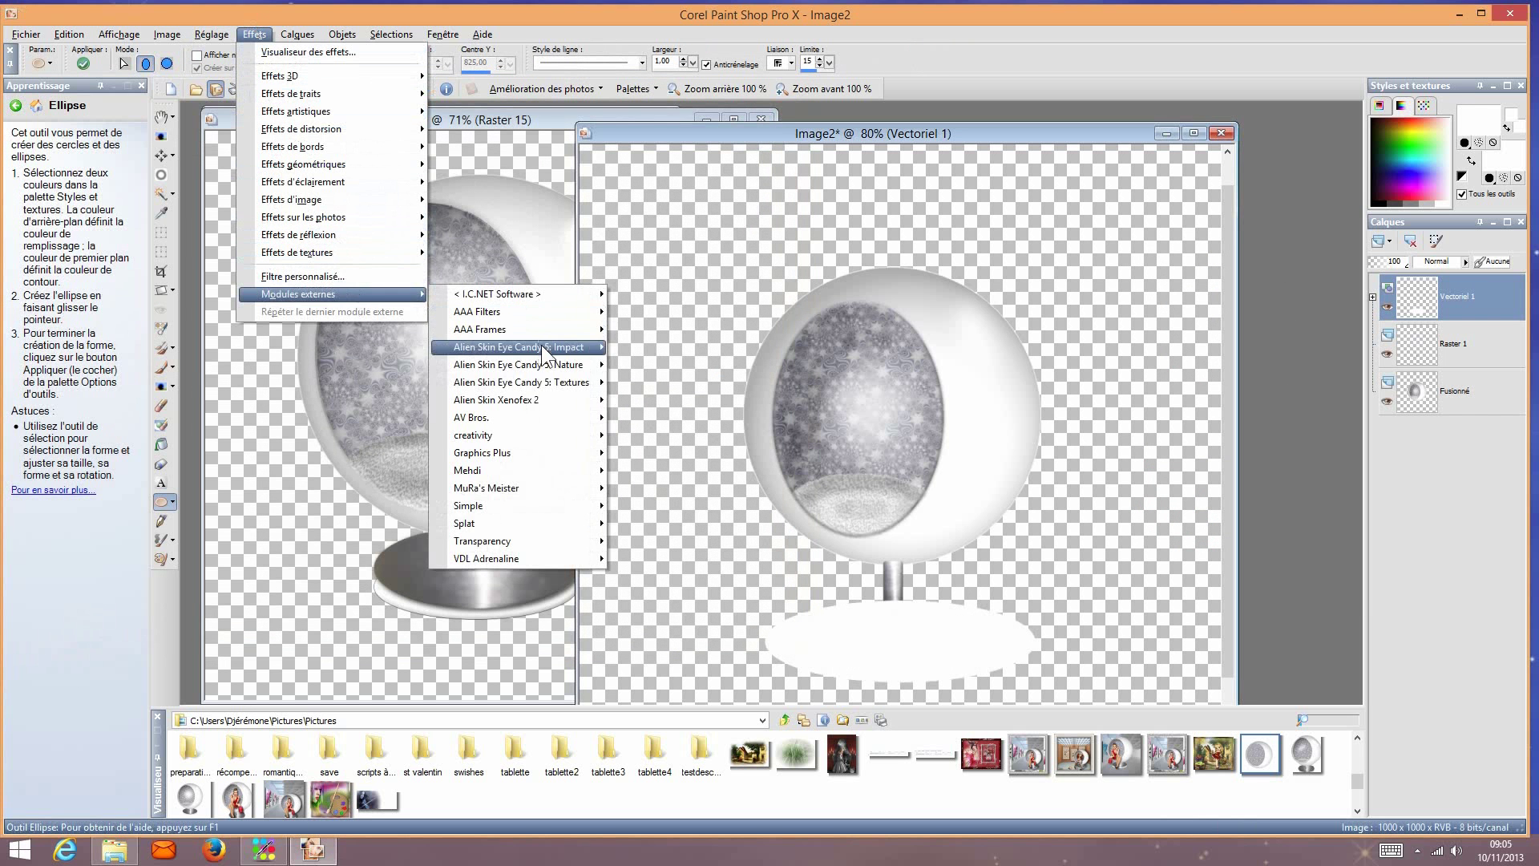
{"action": "mouse_move", "coordinate": [545, 353]}
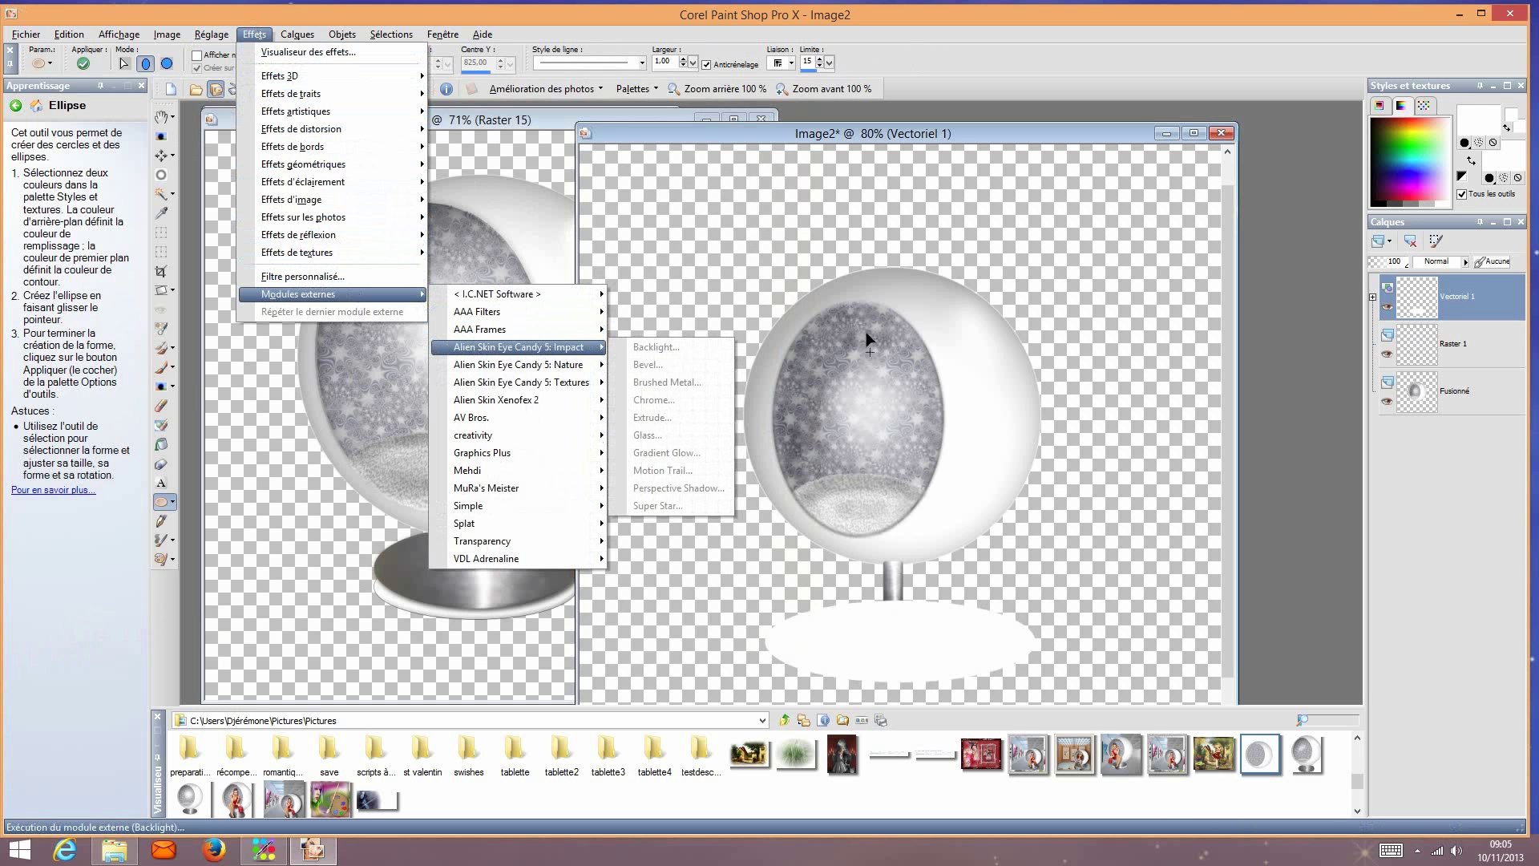
{"action": "right_click", "coordinate": [1494, 308]}
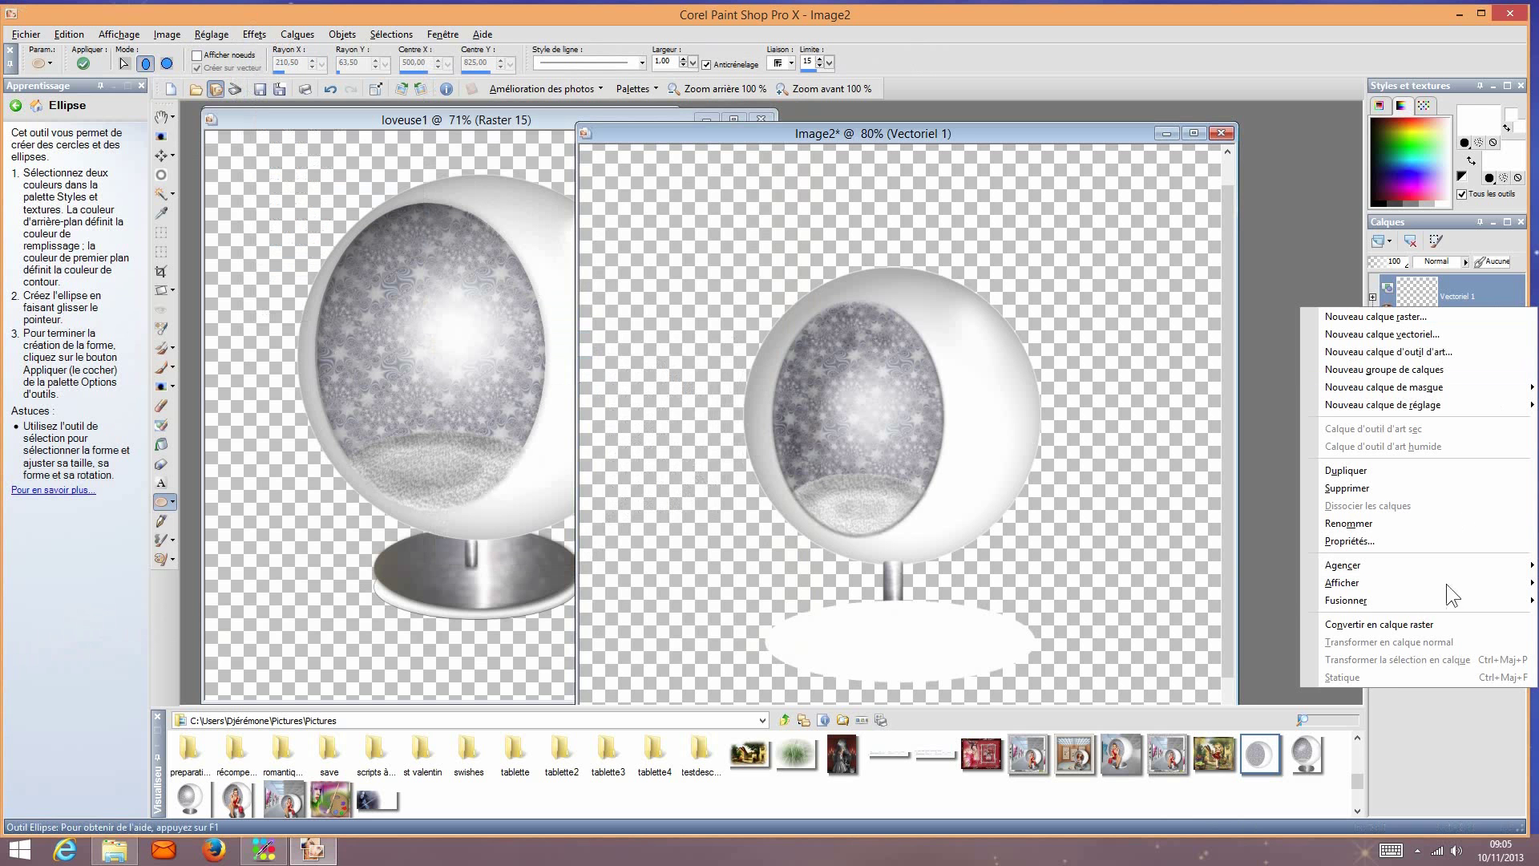
{"action": "left_click", "coordinate": [1425, 622]}
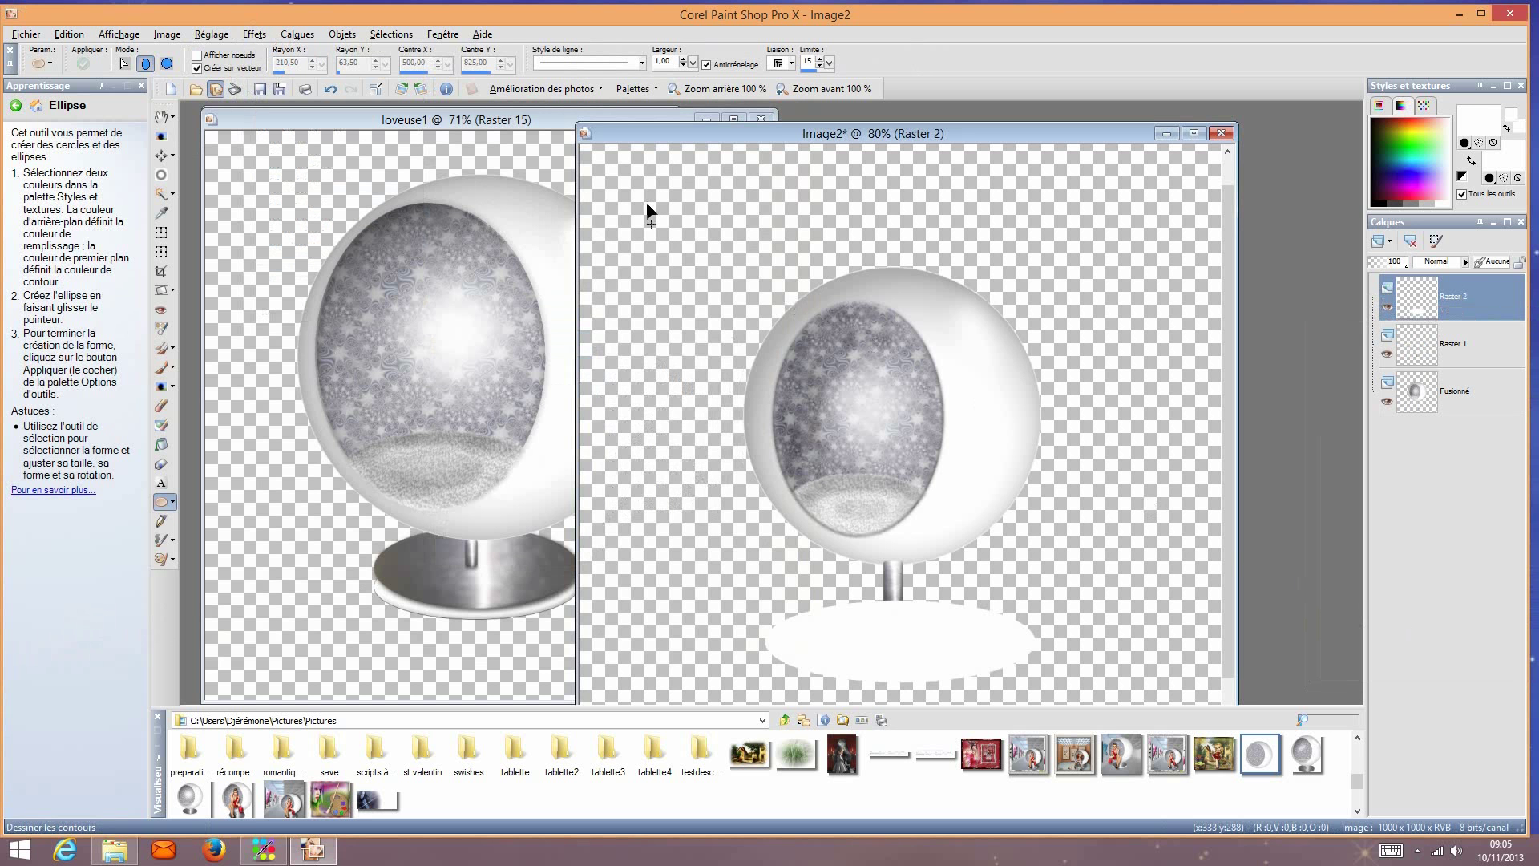
Step: Apply the Eye Candy 5: Impact Chrome filter to the rasterized base ellipse
{"action": "left_click", "coordinate": [254, 33]}
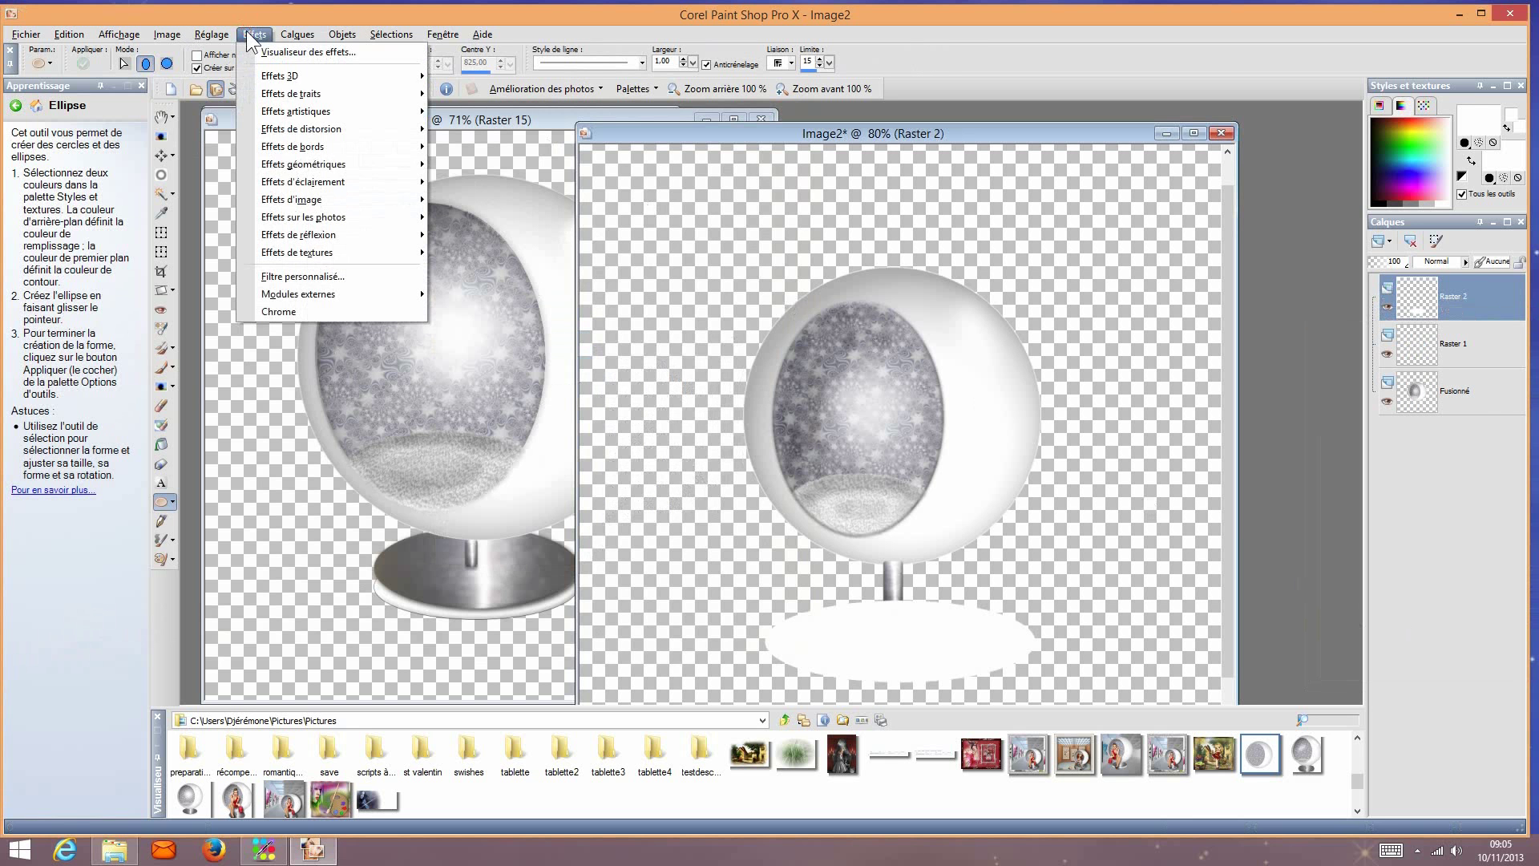
{"action": "left_click", "coordinate": [413, 313]}
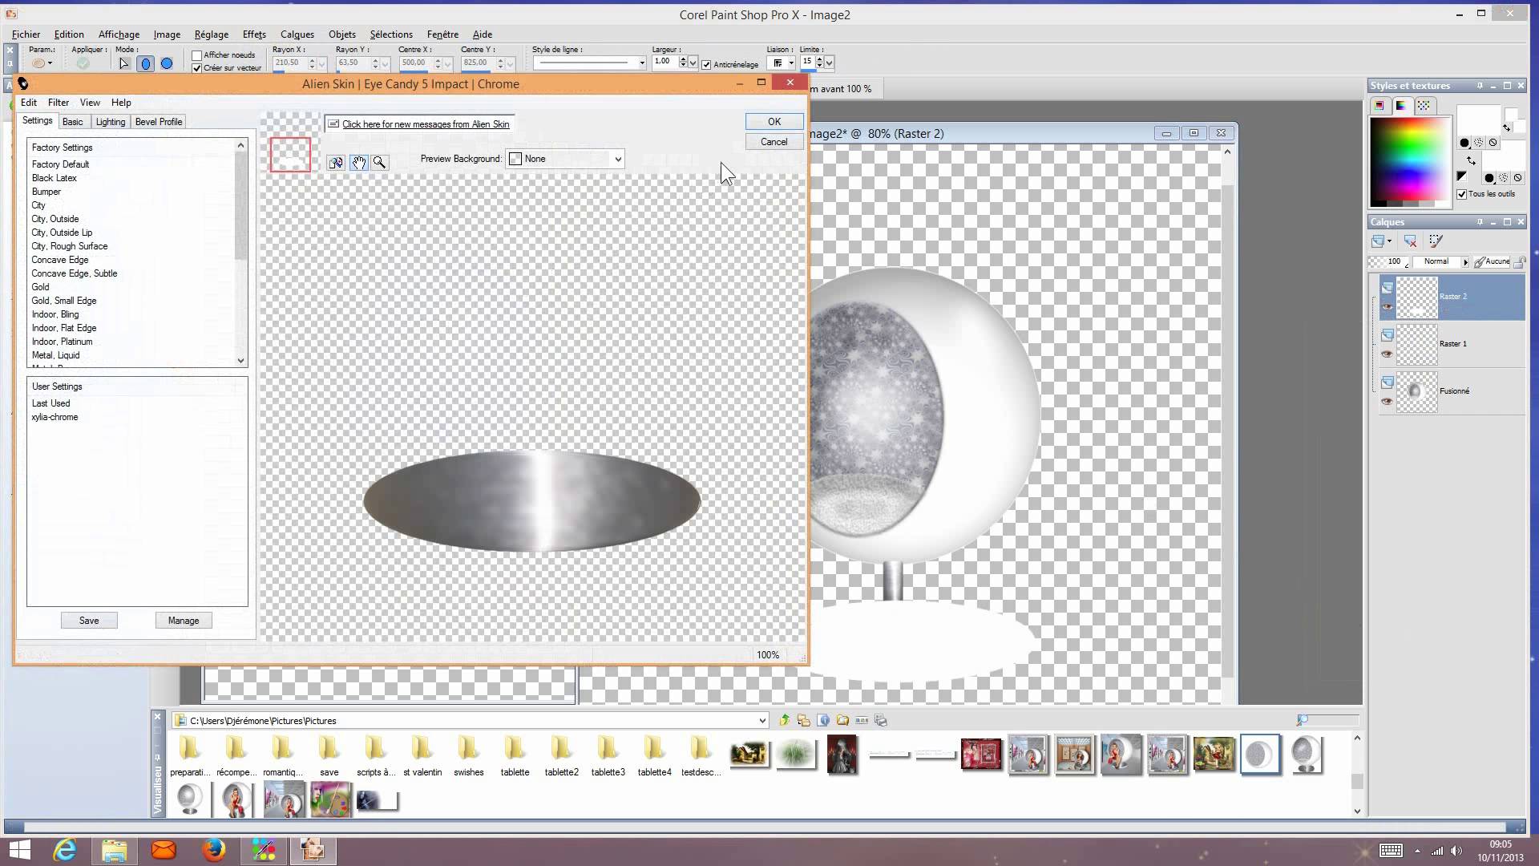
{"action": "left_click", "coordinate": [763, 120]}
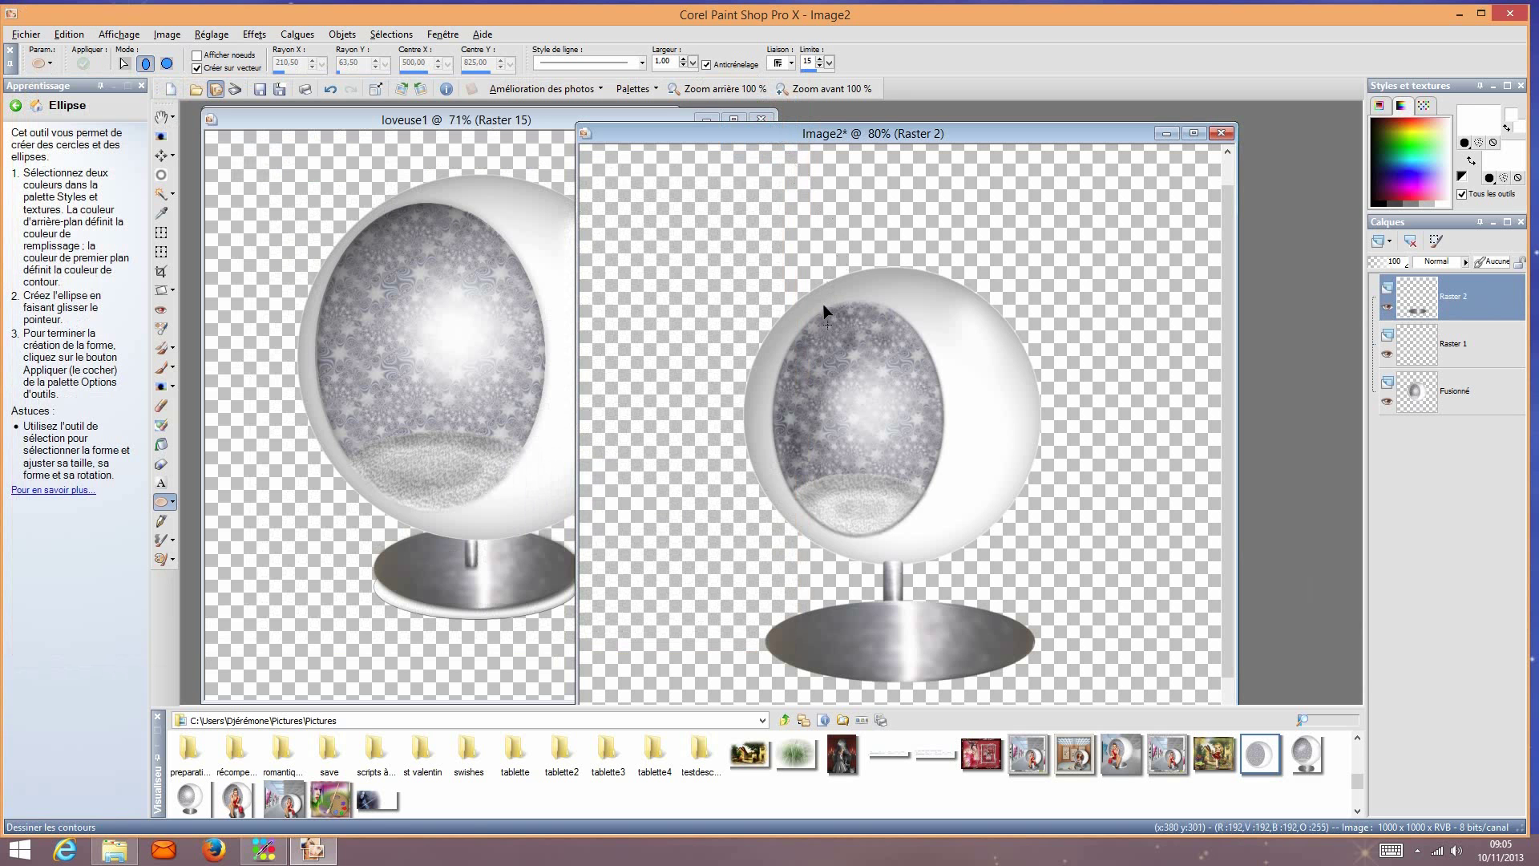
Step: Place the chrome base layer below the stem layer and move the base up so it is centred under the stem
{"action": "key", "text": "m"}
{"action": "left_click_drag", "start_coordinate": [1466, 301], "coordinate": [1500, 350]}
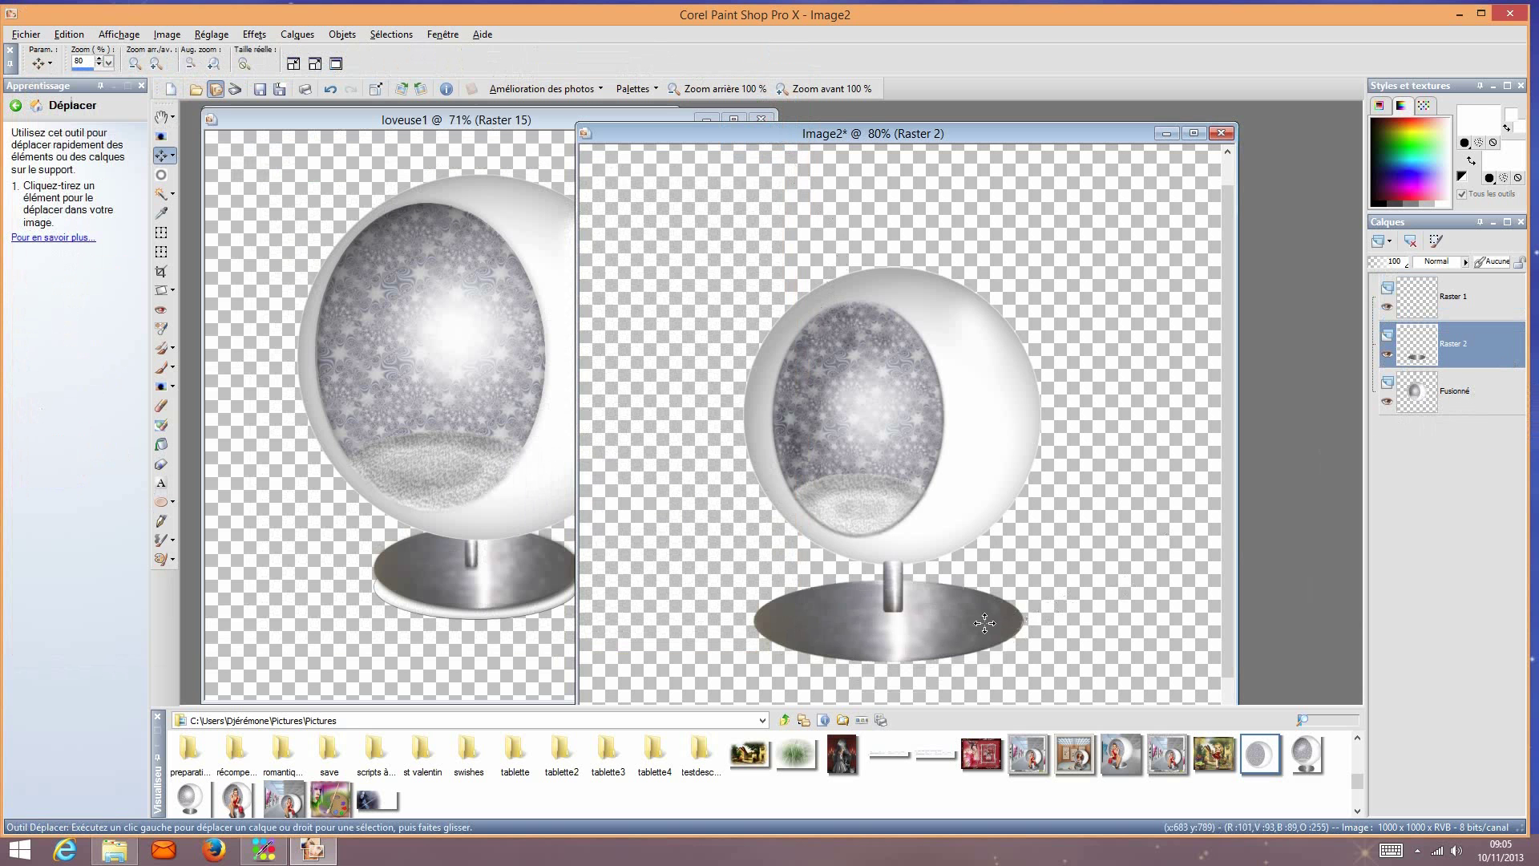
{"action": "mouse_move", "coordinate": [983, 624]}
{"action": "left_mouse_down"}
{"action": "mouse_move", "coordinate": [1017, 612]}
{"action": "mouse_move", "coordinate": [990, 618]}
{"action": "left_mouse_up"}
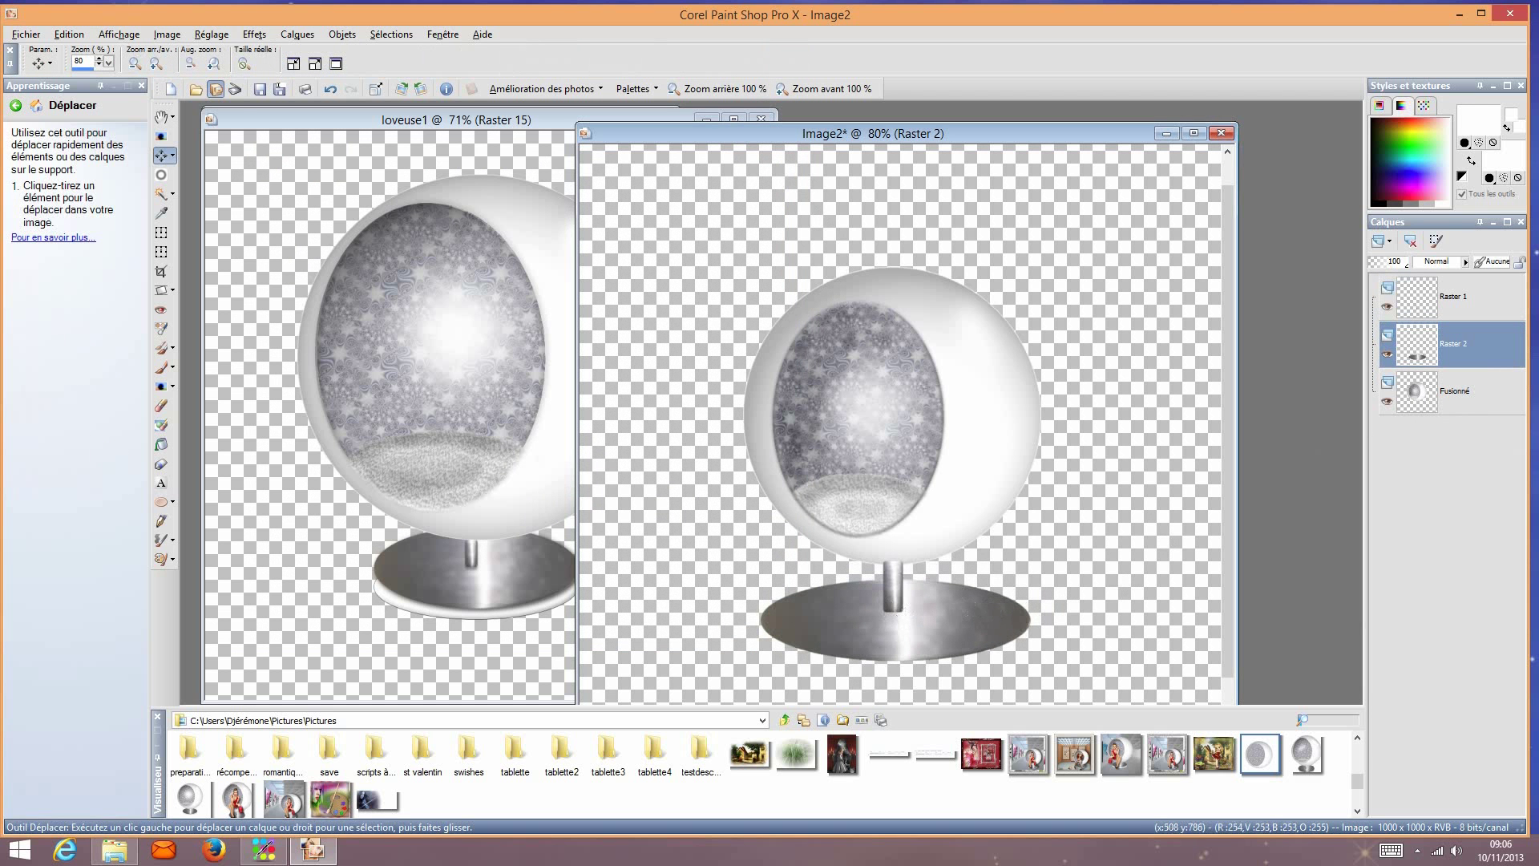
Step: Undo the last change and apply a drop shadow to the chrome stem on Raster 1
{"action": "key", "text": "ctrl+z"}
{"action": "left_click", "coordinate": [242, 31]}
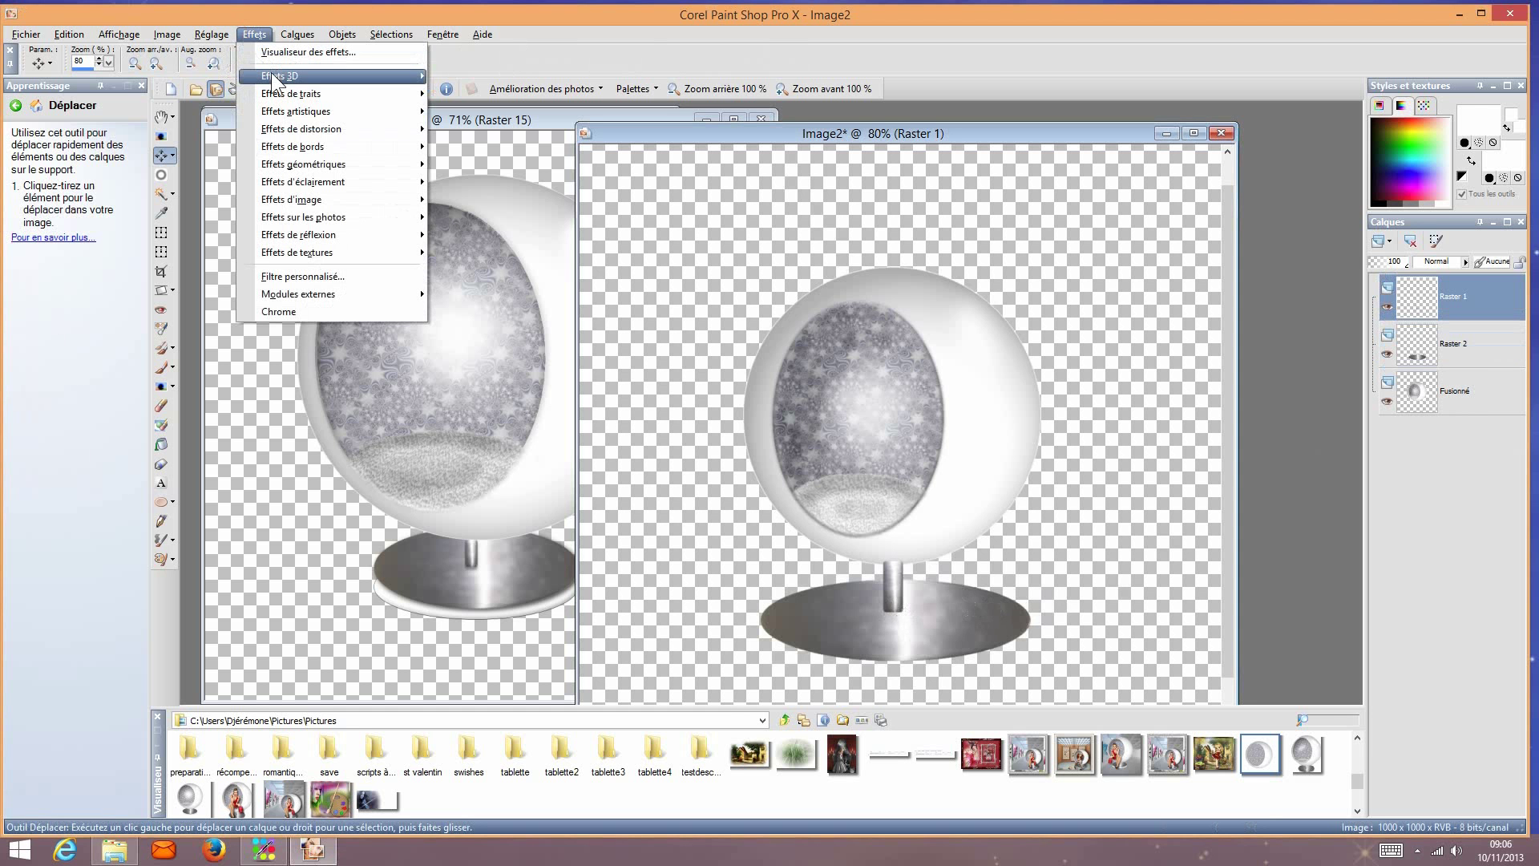
{"action": "mouse_move", "coordinate": [271, 72]}
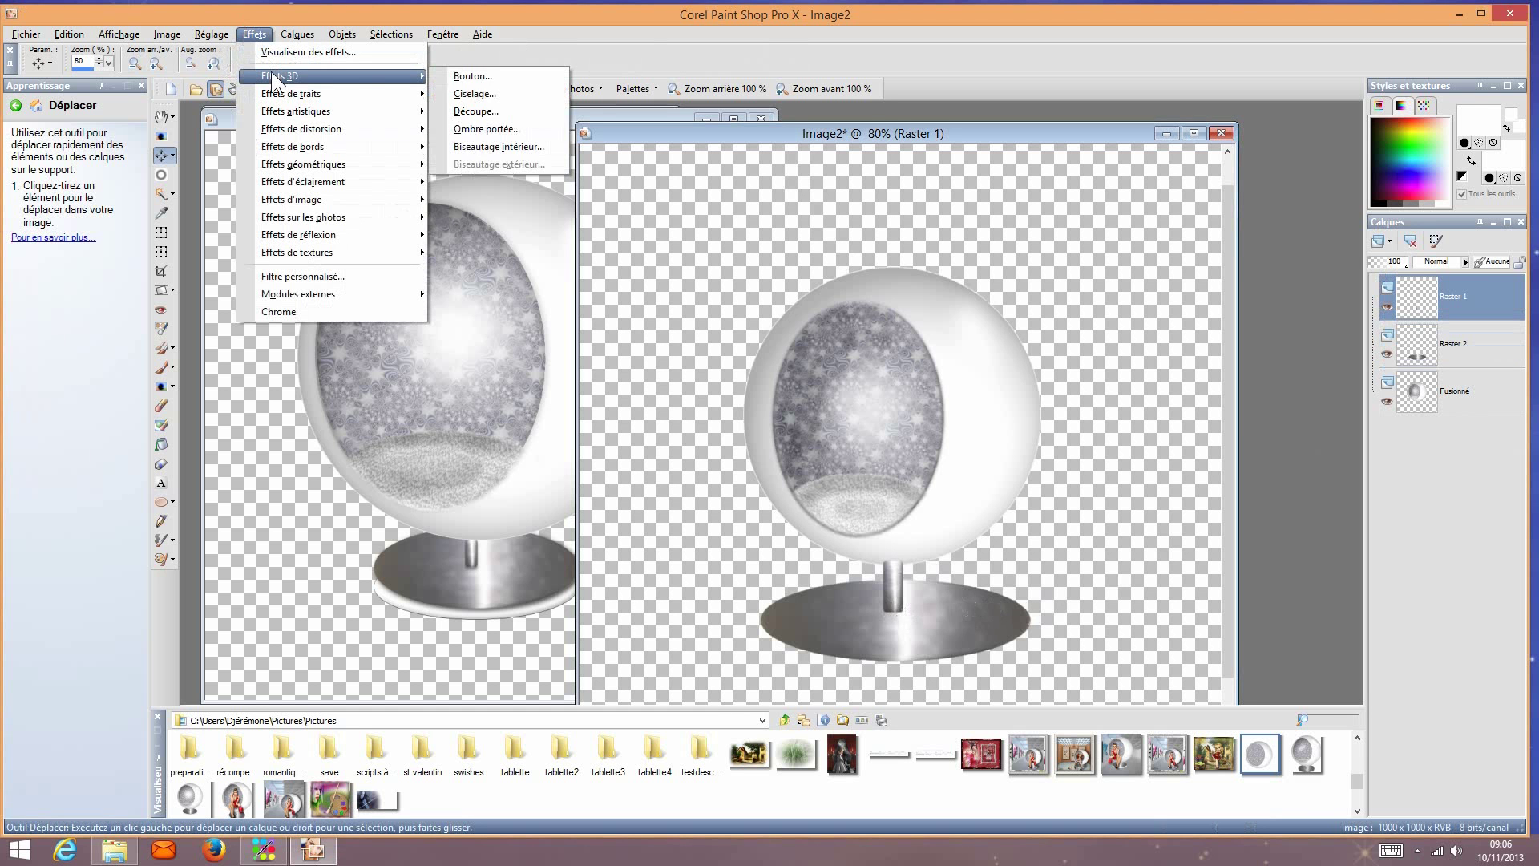
{"action": "left_click", "coordinate": [531, 130]}
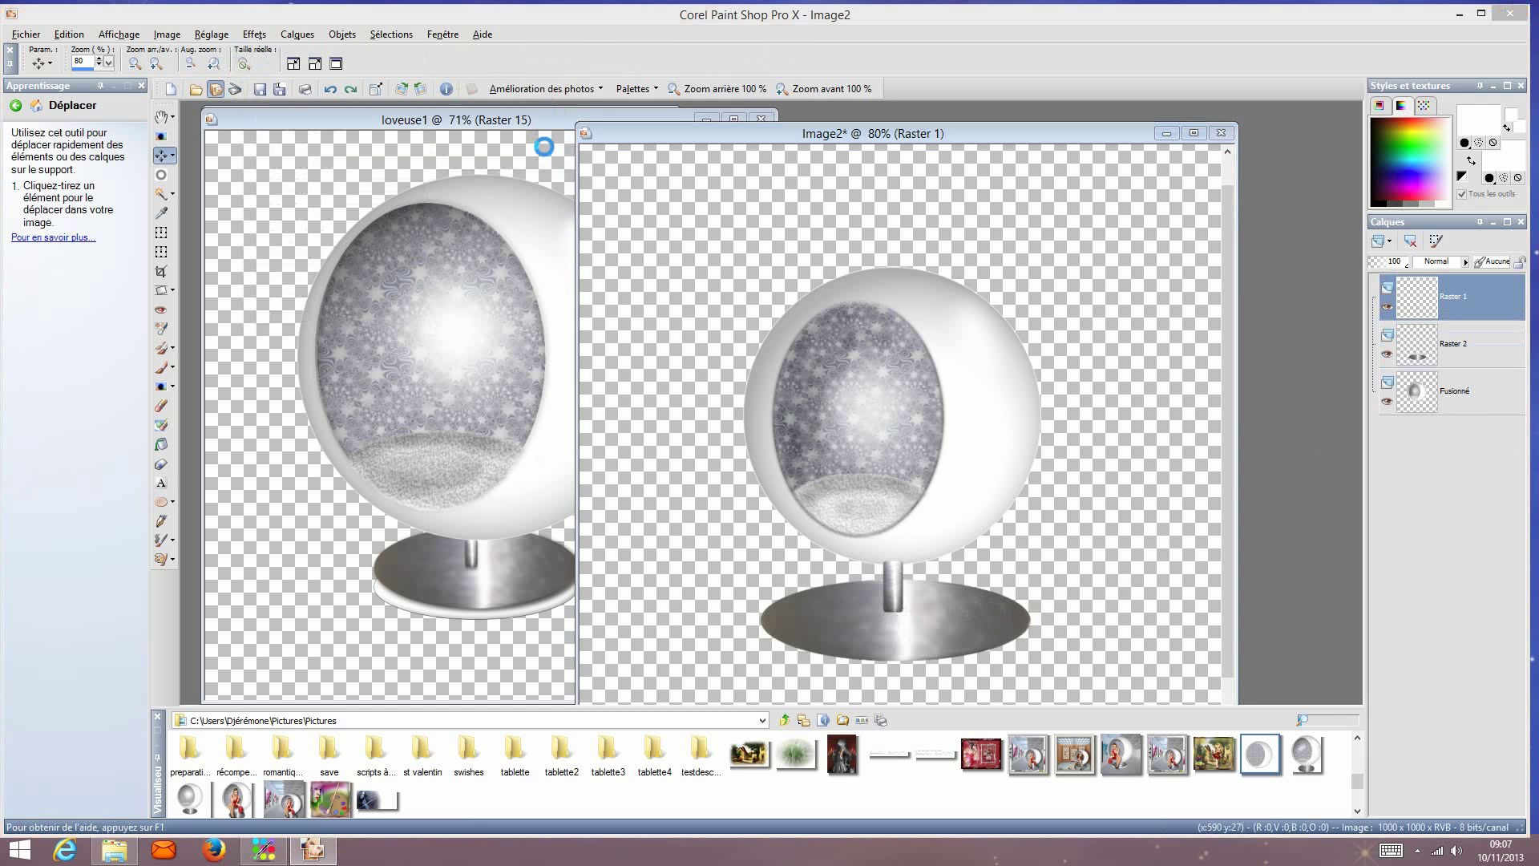
{"action": "left_click", "coordinate": [504, 645]}
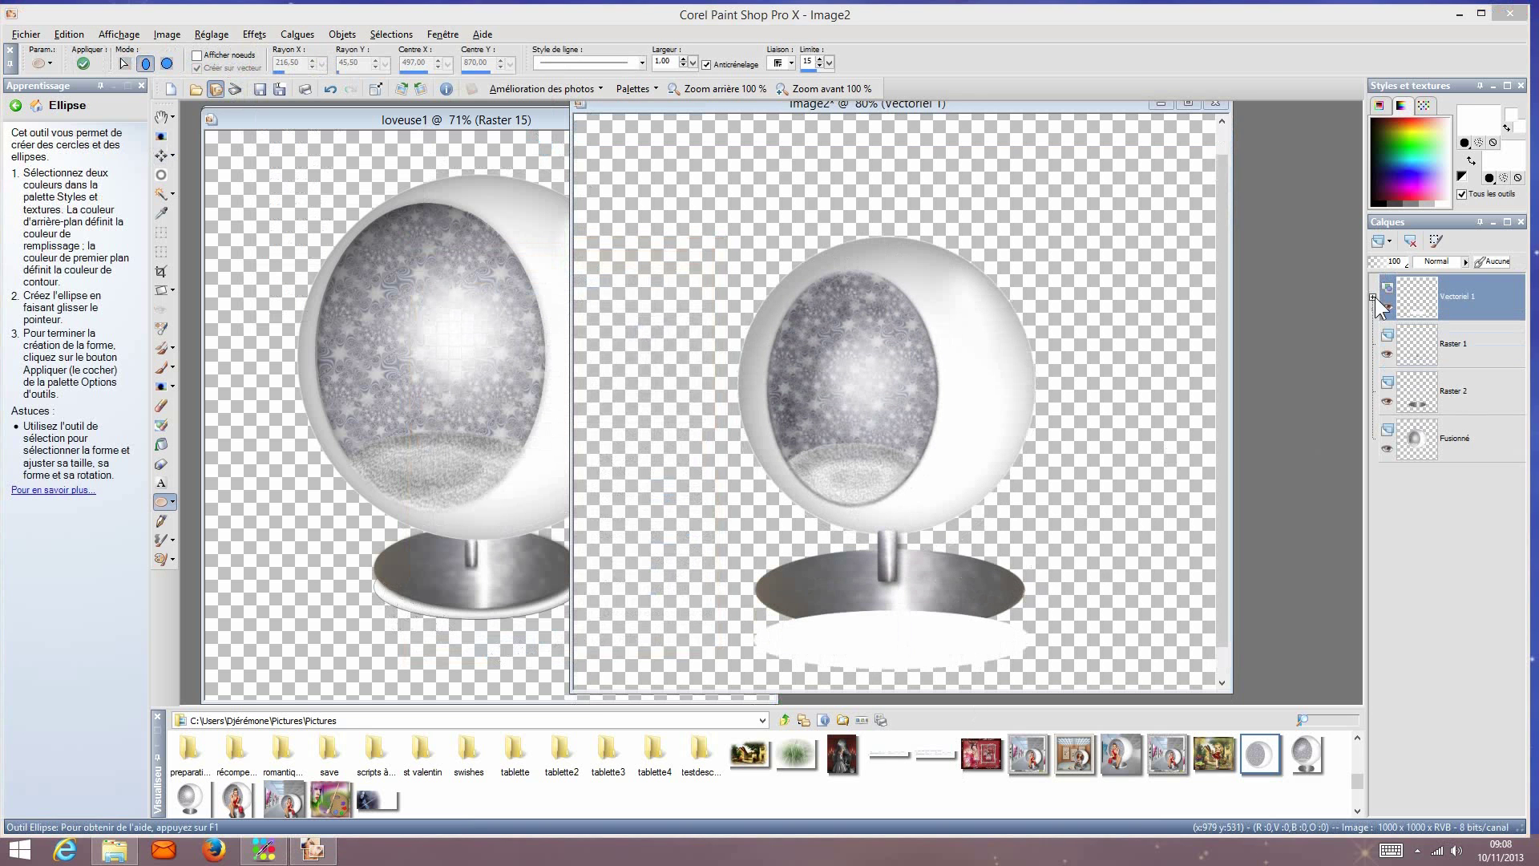
Step: Convert the new white ellipse's vector layer to raster and place it beneath the chrome base layer Raster 2
{"action": "right_click", "coordinate": [1453, 301]}
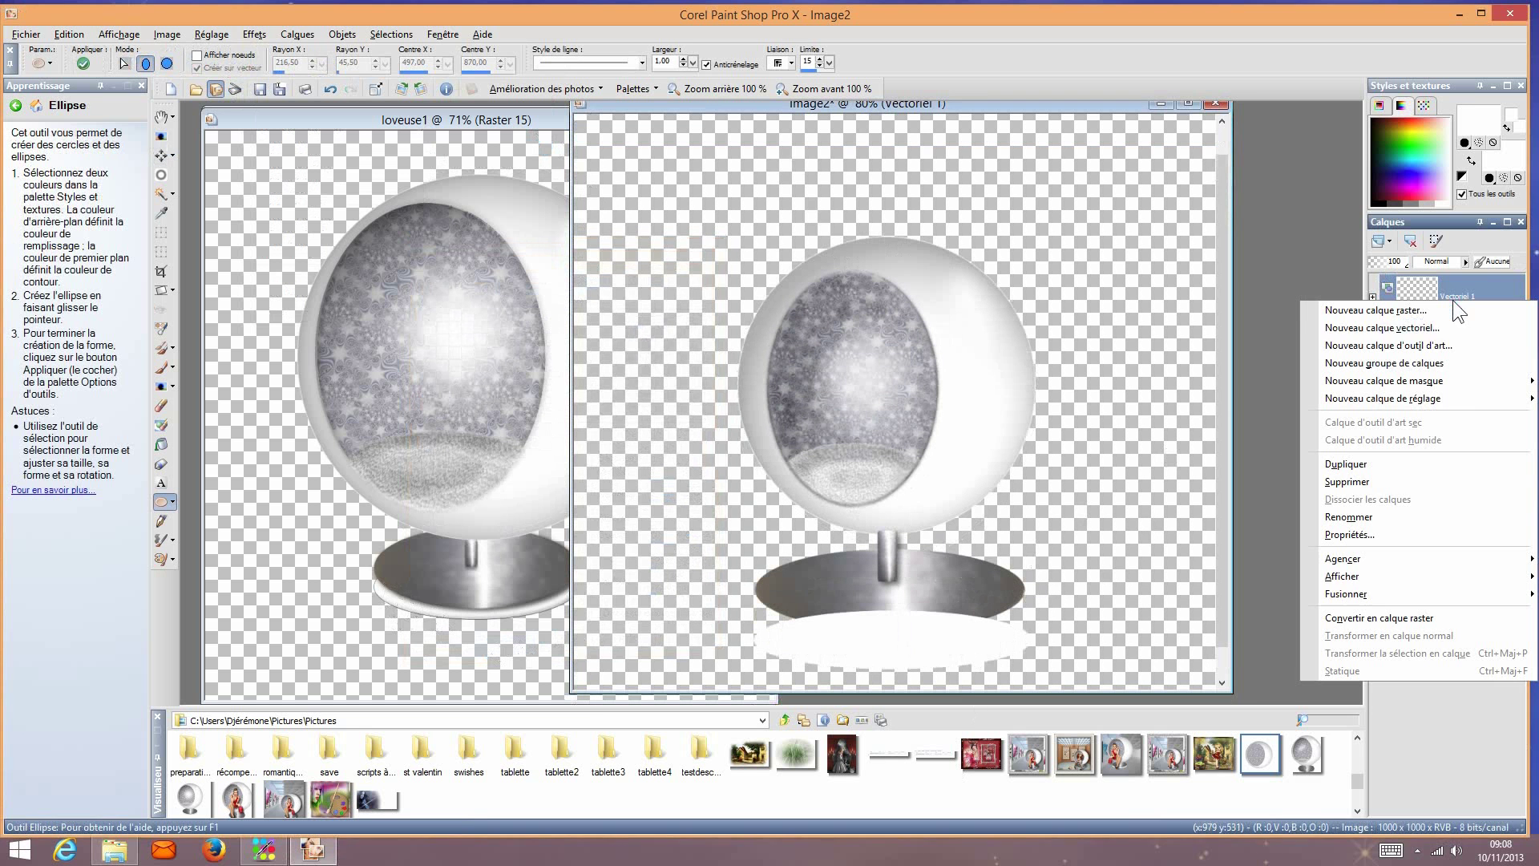
{"action": "left_click", "coordinate": [1497, 619]}
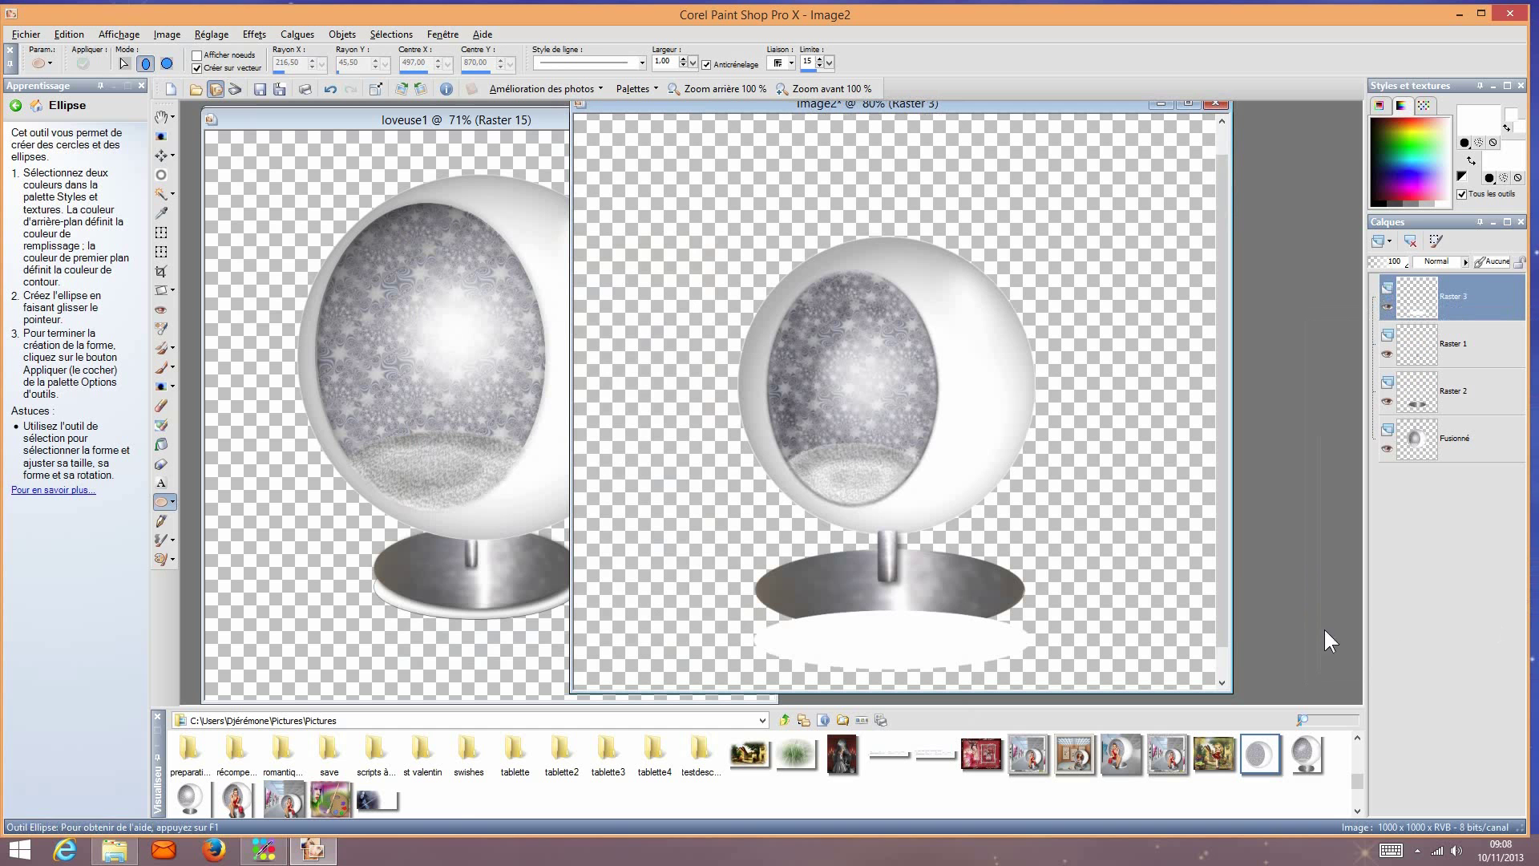
{"action": "left_click", "coordinate": [1493, 298]}
{"action": "left_click_drag", "start_coordinate": [1493, 298], "coordinate": [1501, 411]}
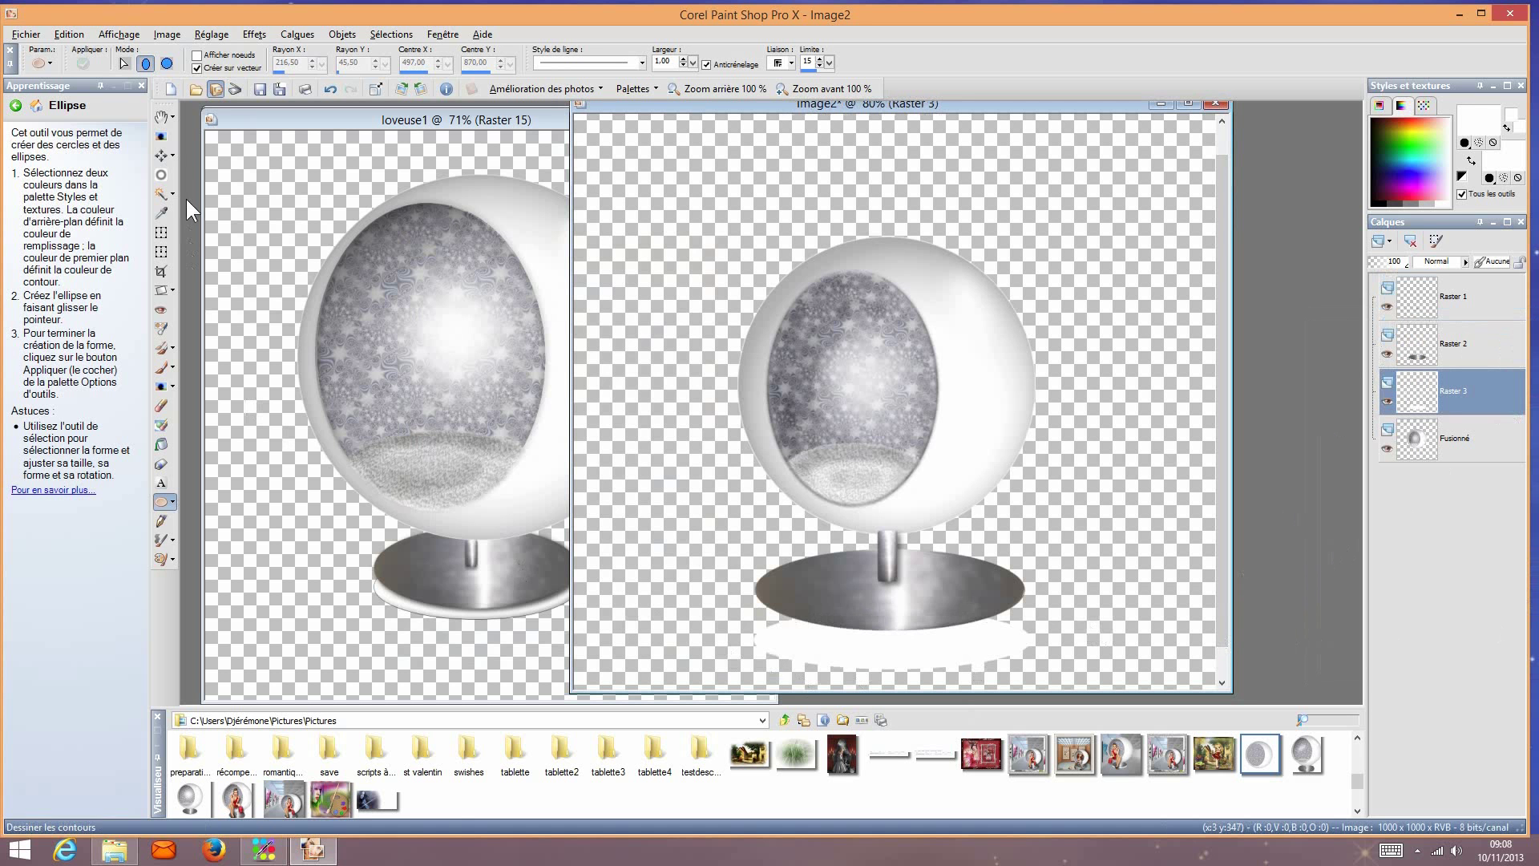
Step: Move the white ellipse up behind the chrome base as its rim, and give the base a drop shadow with offsets 5, opacity 50, blur 12
{"action": "left_click", "coordinate": [161, 154]}
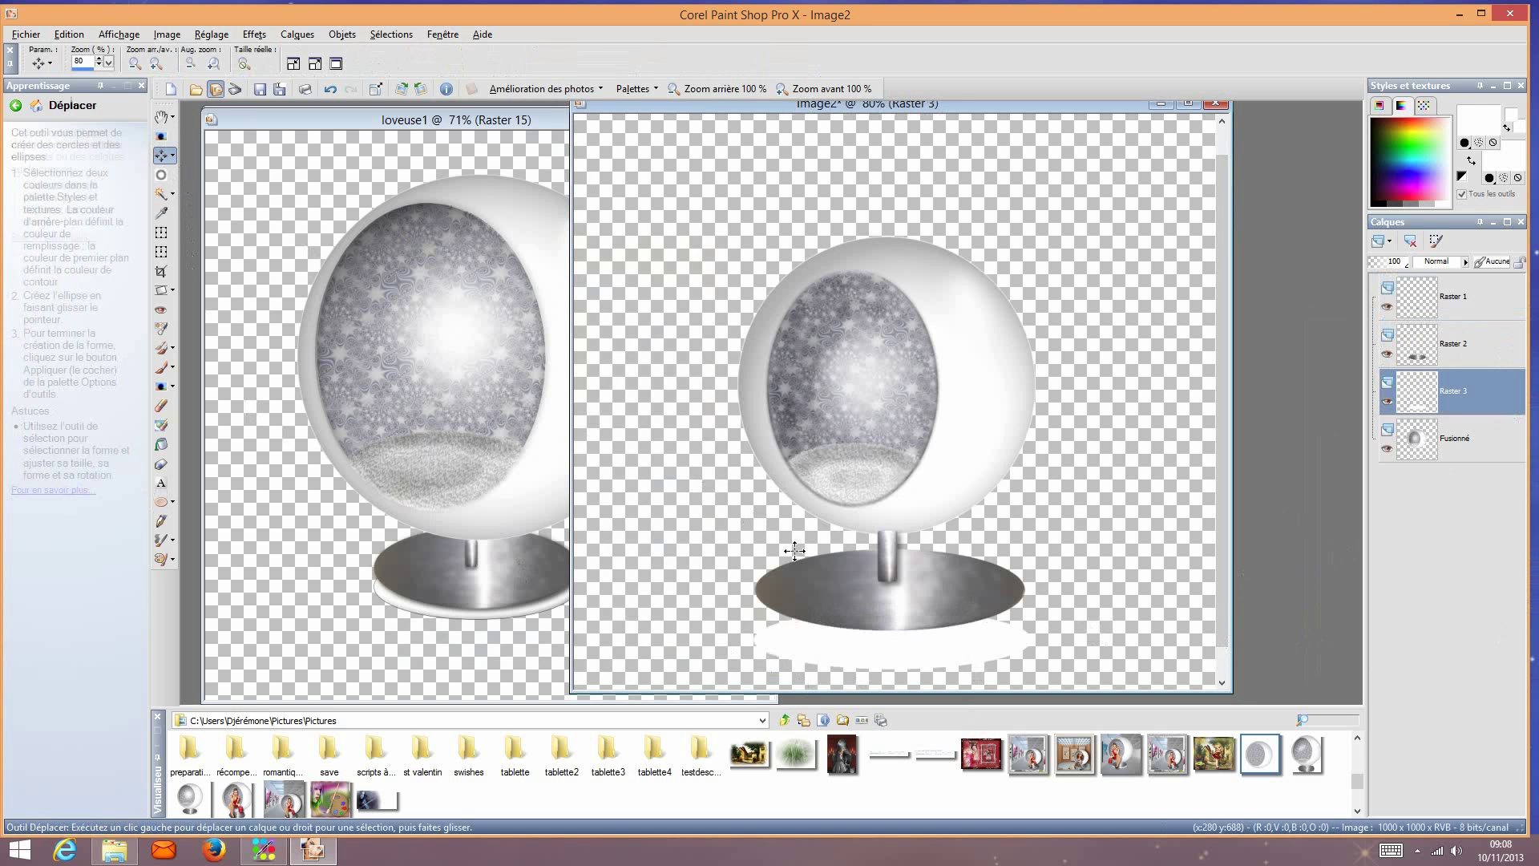
{"action": "left_click_drag", "start_coordinate": [894, 645], "coordinate": [894, 633]}
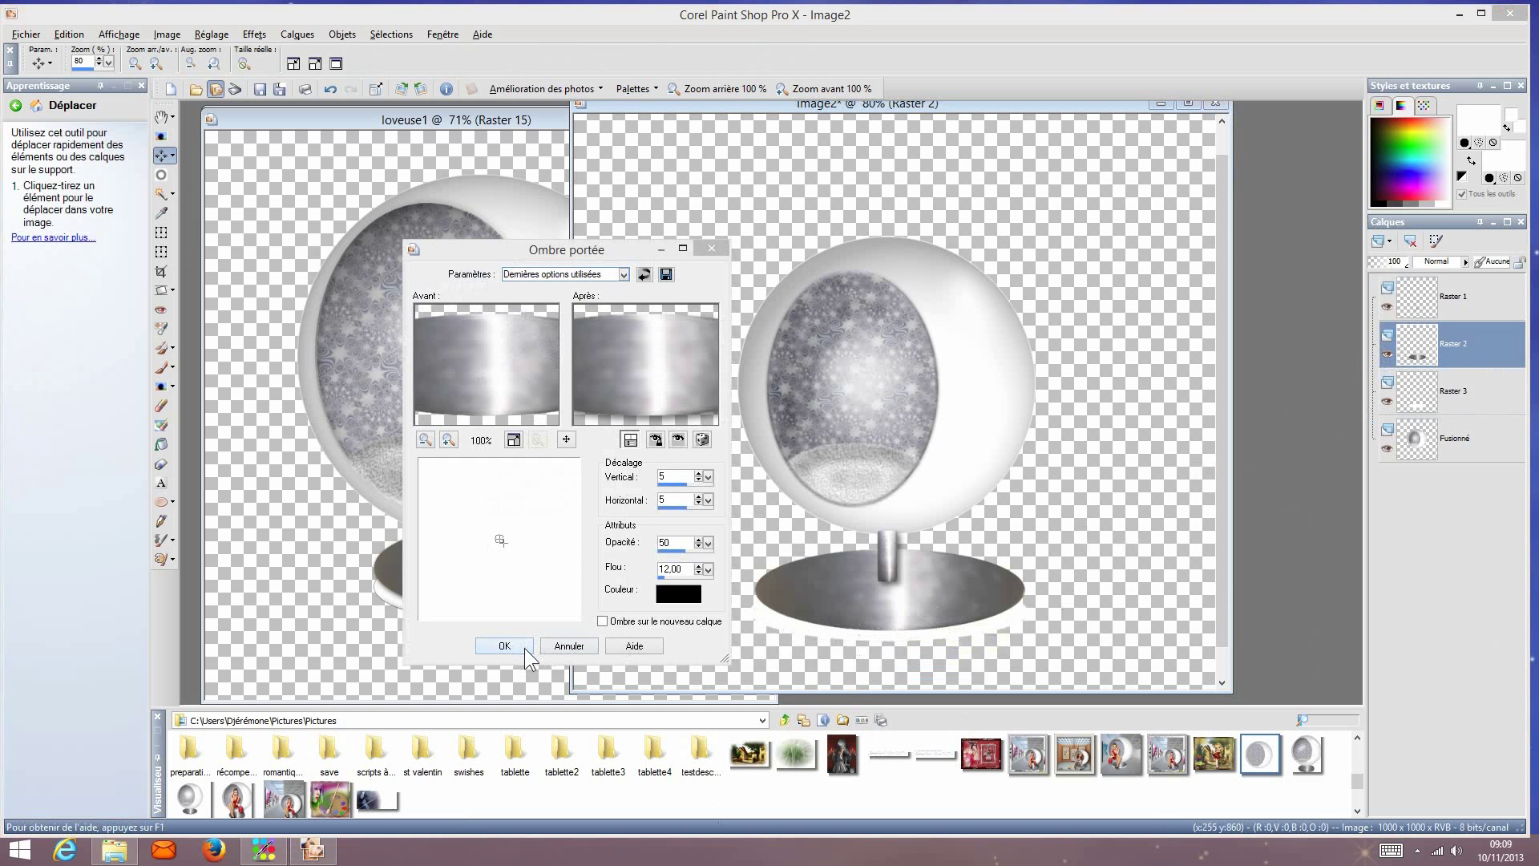
{"action": "left_click", "coordinate": [504, 645]}
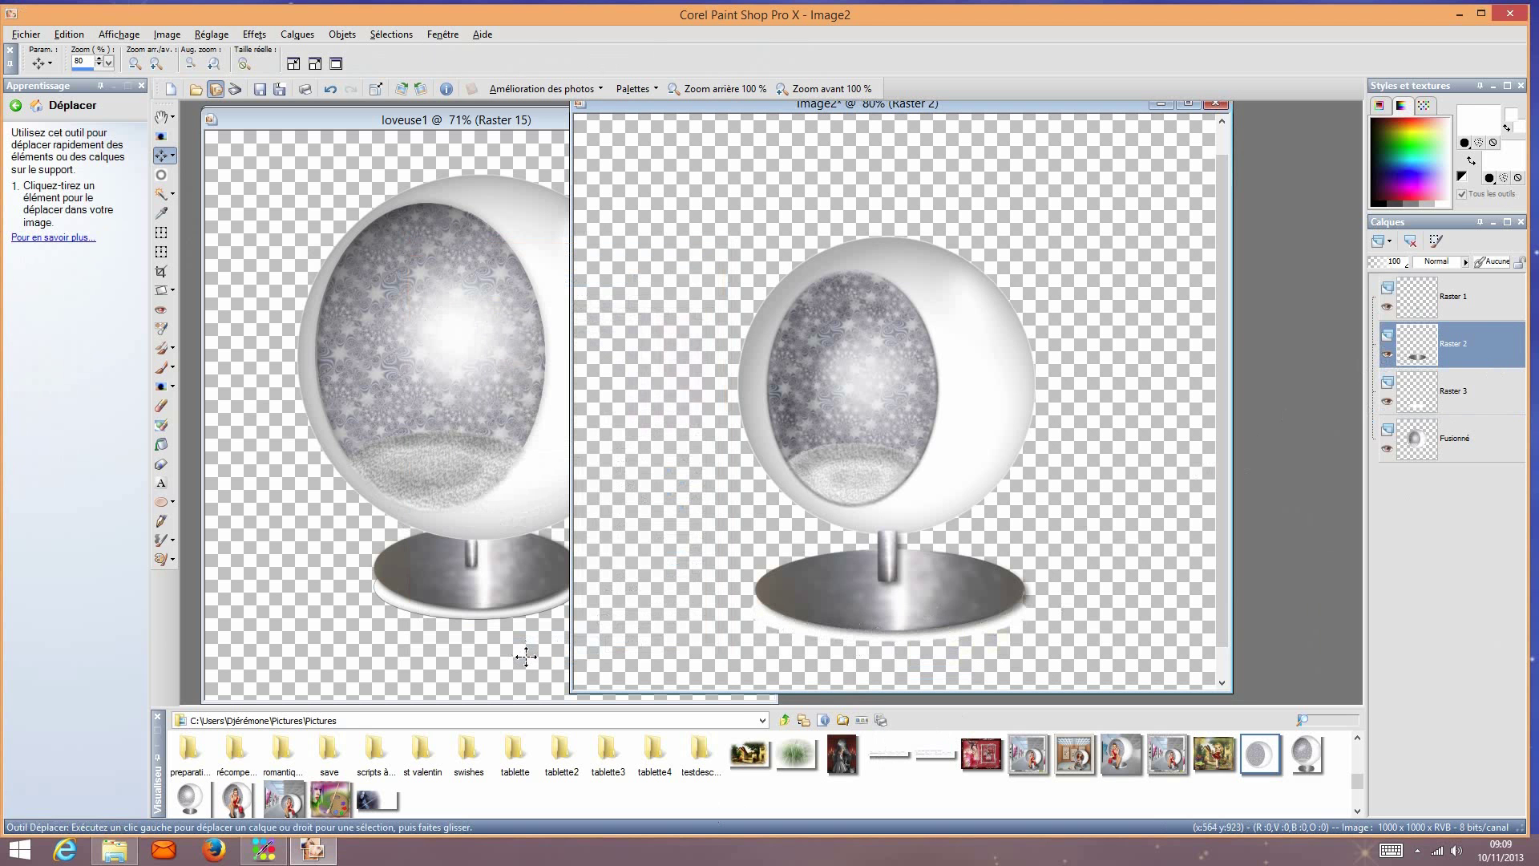